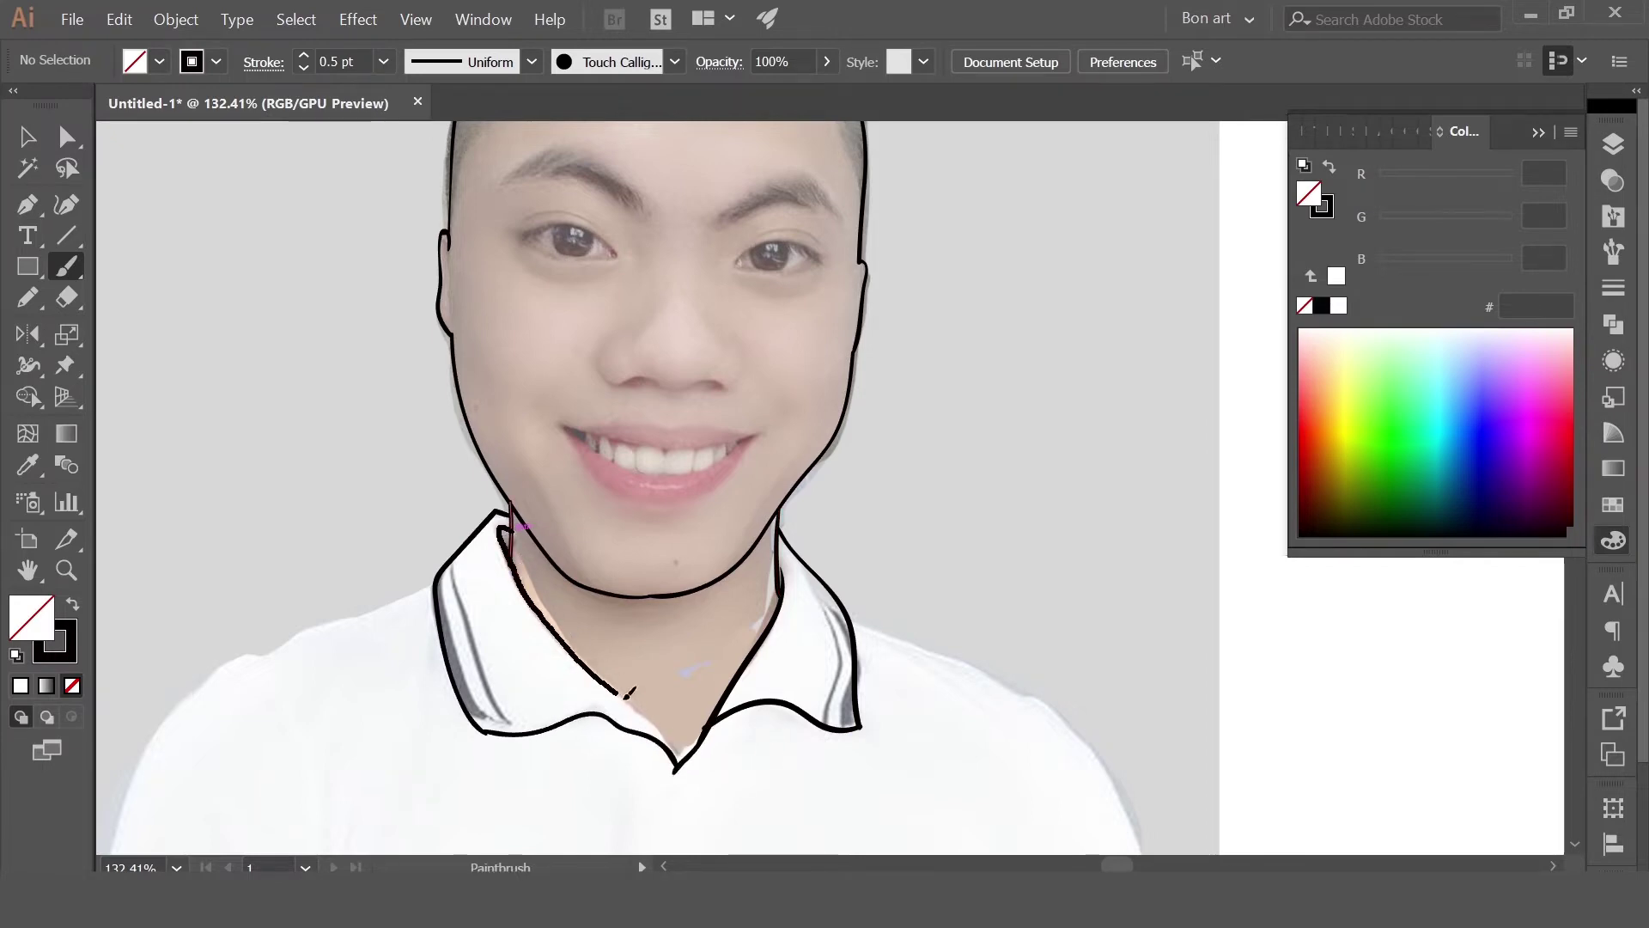
Finish the collar's inner edge and outline both eyes with 0.25 pt Paintbrush strokes over the photo
drag(628, 692, 629, 694)
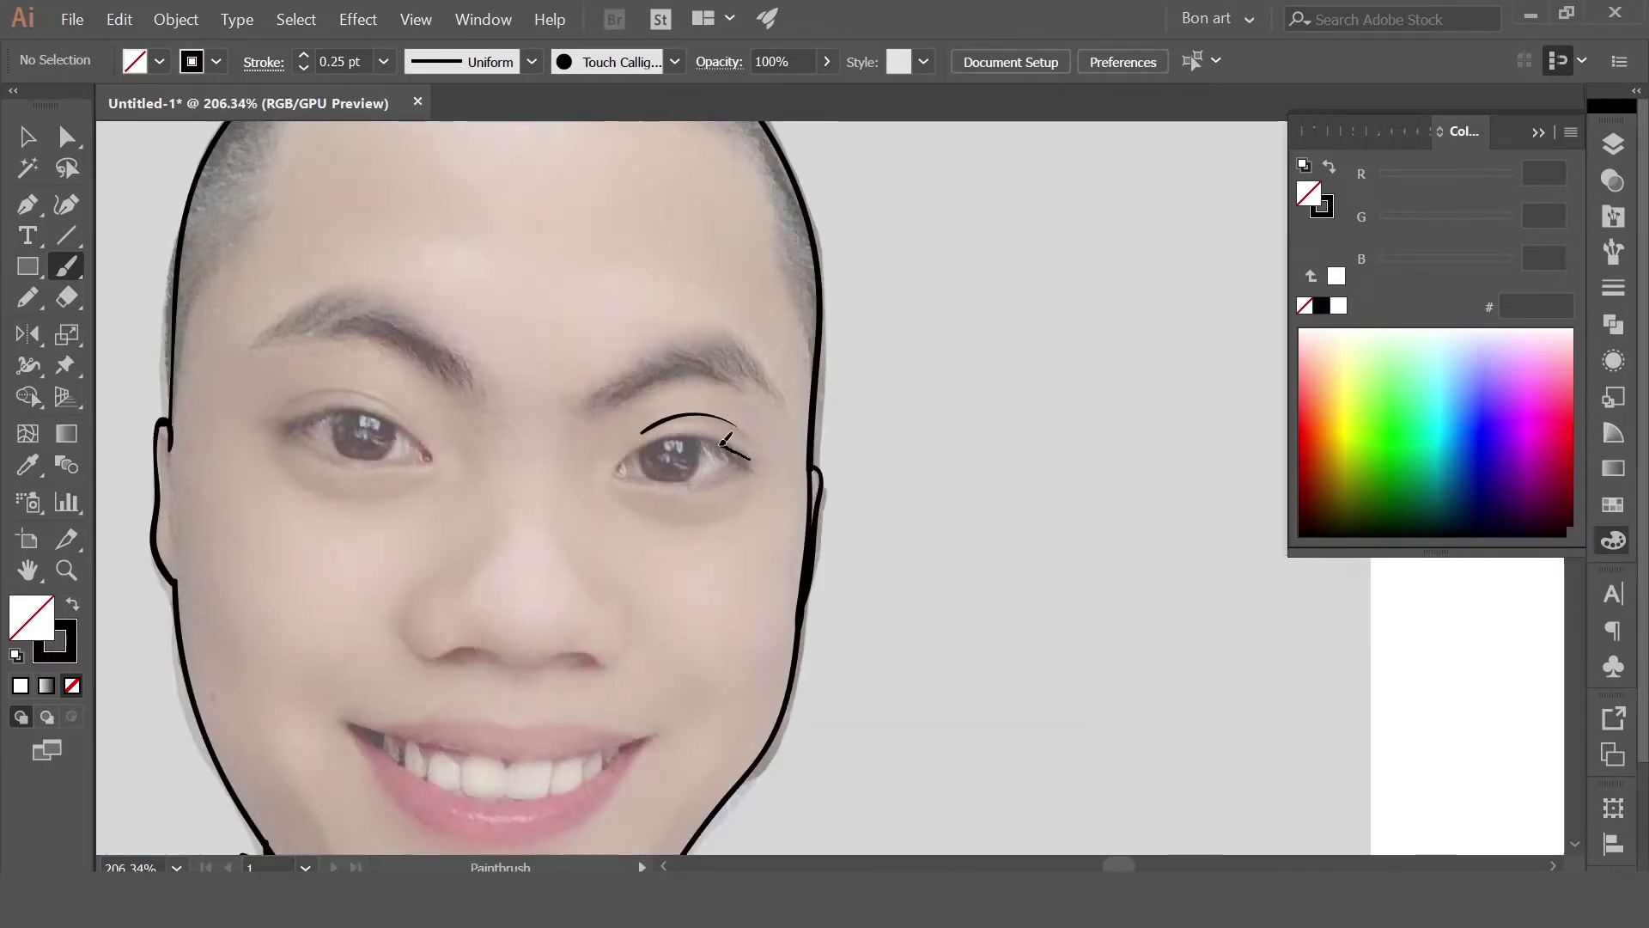
mouse_move(617, 476)
mouse_down()
mouse_move(673, 481)
mouse_move(746, 464)
mouse_up()
drag(268, 426, 420, 463)
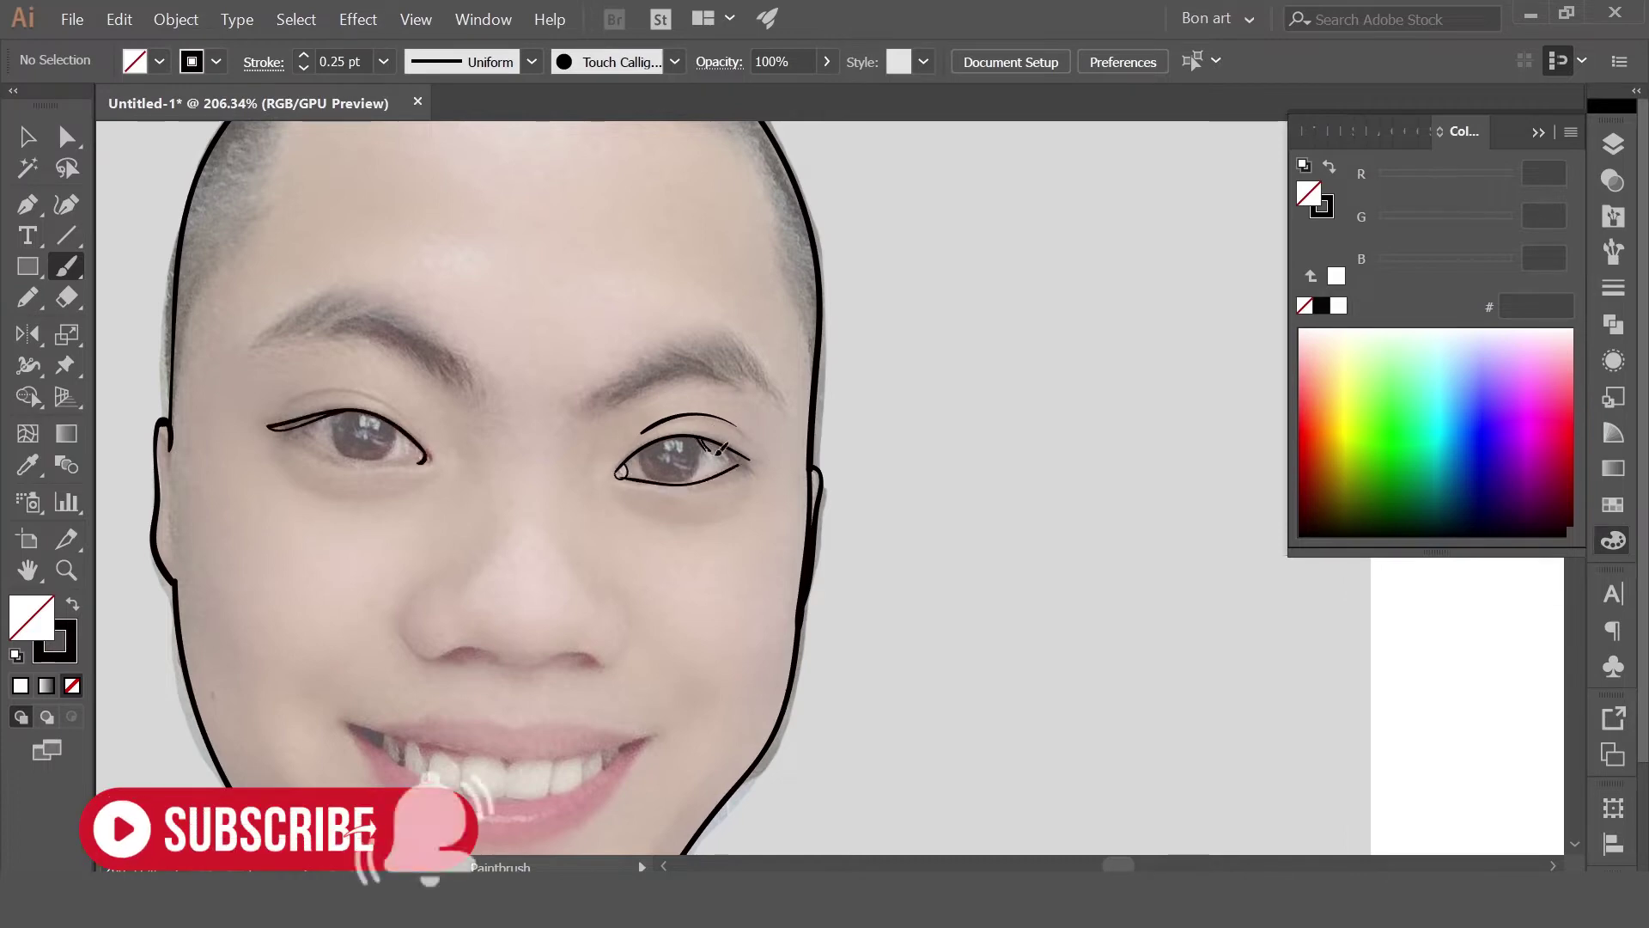
drag(728, 447, 751, 469)
drag(268, 427, 347, 411)
mouse_move(284, 402)
mouse_down()
mouse_move(349, 392)
mouse_move(420, 427)
mouse_up()
Draw both eyebrows with the Pencil tool as solid black filled shapes without a stroke
key(n)
mouse_move(570, 449)
mouse_down()
mouse_move(688, 375)
mouse_move(572, 450)
mouse_up()
key(shift+x)
mouse_move(328, 372)
mouse_down()
mouse_move(508, 392)
mouse_move(328, 372)
mouse_up()
key(i)
click(783, 412)
ctrl+click(946, 357)
key(b)
Restore the black brush stroke, then trace the upper lid of one eye and the outline of the nose and nostrils
key(shift+x)
scroll(601, 481, up, 3)
drag(731, 413, 795, 413)
mouse_move(453, 610)
mouse_down()
mouse_move(554, 657)
mouse_move(682, 662)
mouse_up()
drag(709, 604, 681, 663)
Add the inner corner and lash details to the eyes and trace the eyelid creases
drag(715, 458, 724, 463)
drag(767, 468, 834, 459)
drag(353, 412, 474, 435)
mouse_move(380, 384)
mouse_down()
mouse_move(391, 424)
mouse_move(438, 430)
mouse_up()
Outline the lips with dark mouth corners, trace the teeth, and connect the base of the nose
scroll(920, 515, down, 1)
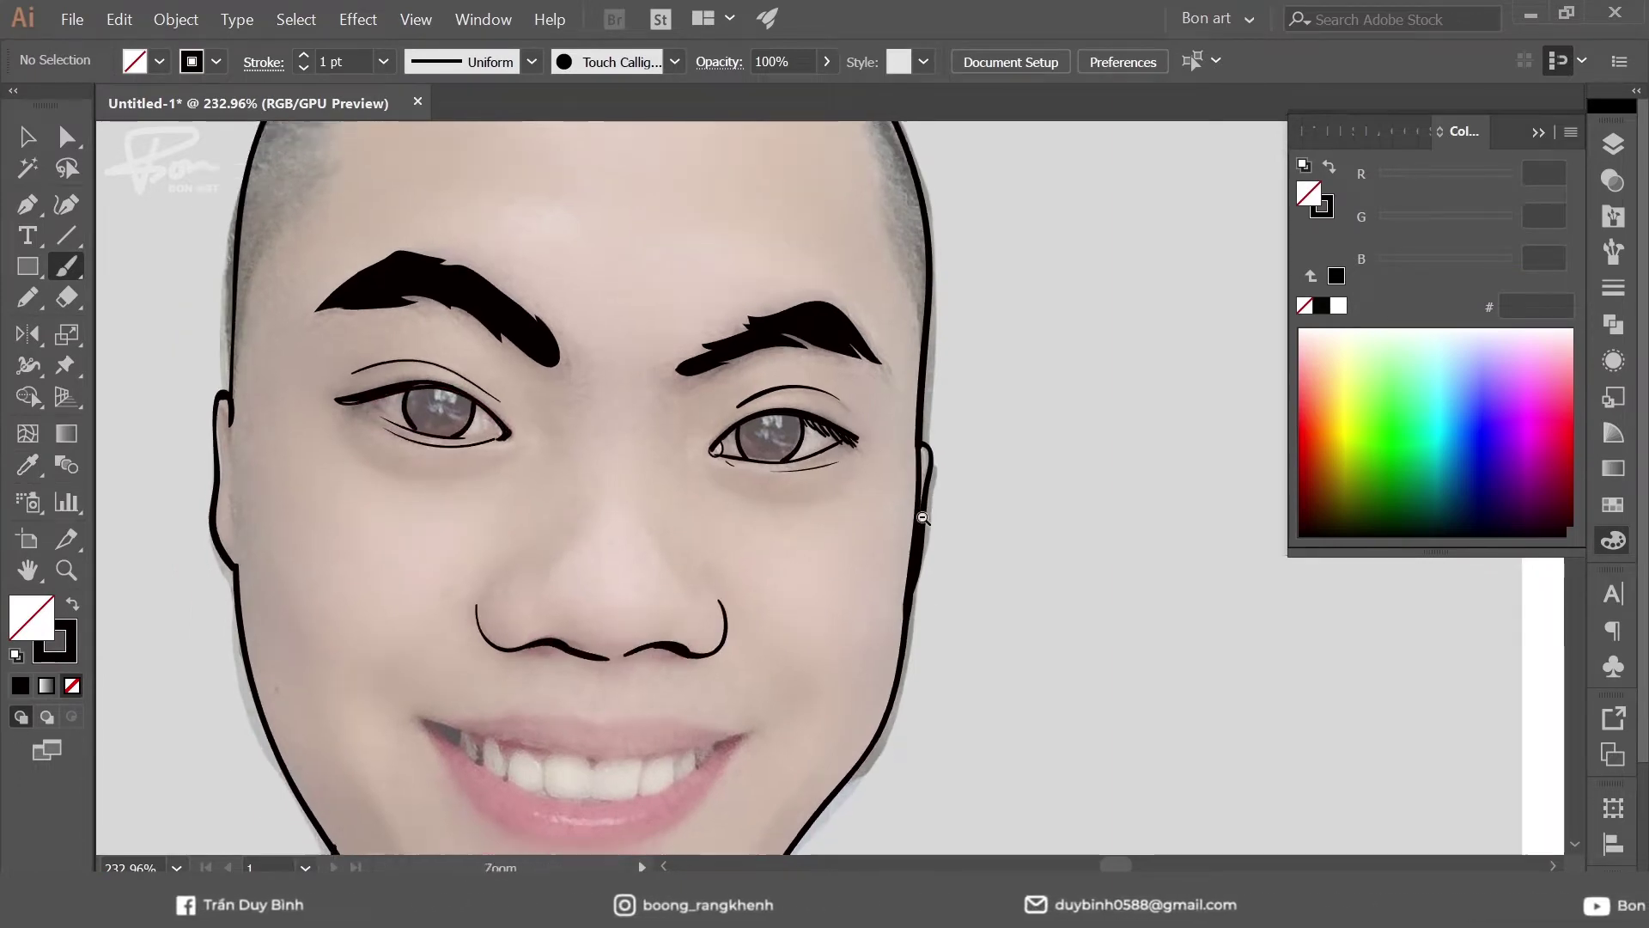
drag(920, 516, 928, 439)
drag(447, 633, 759, 656)
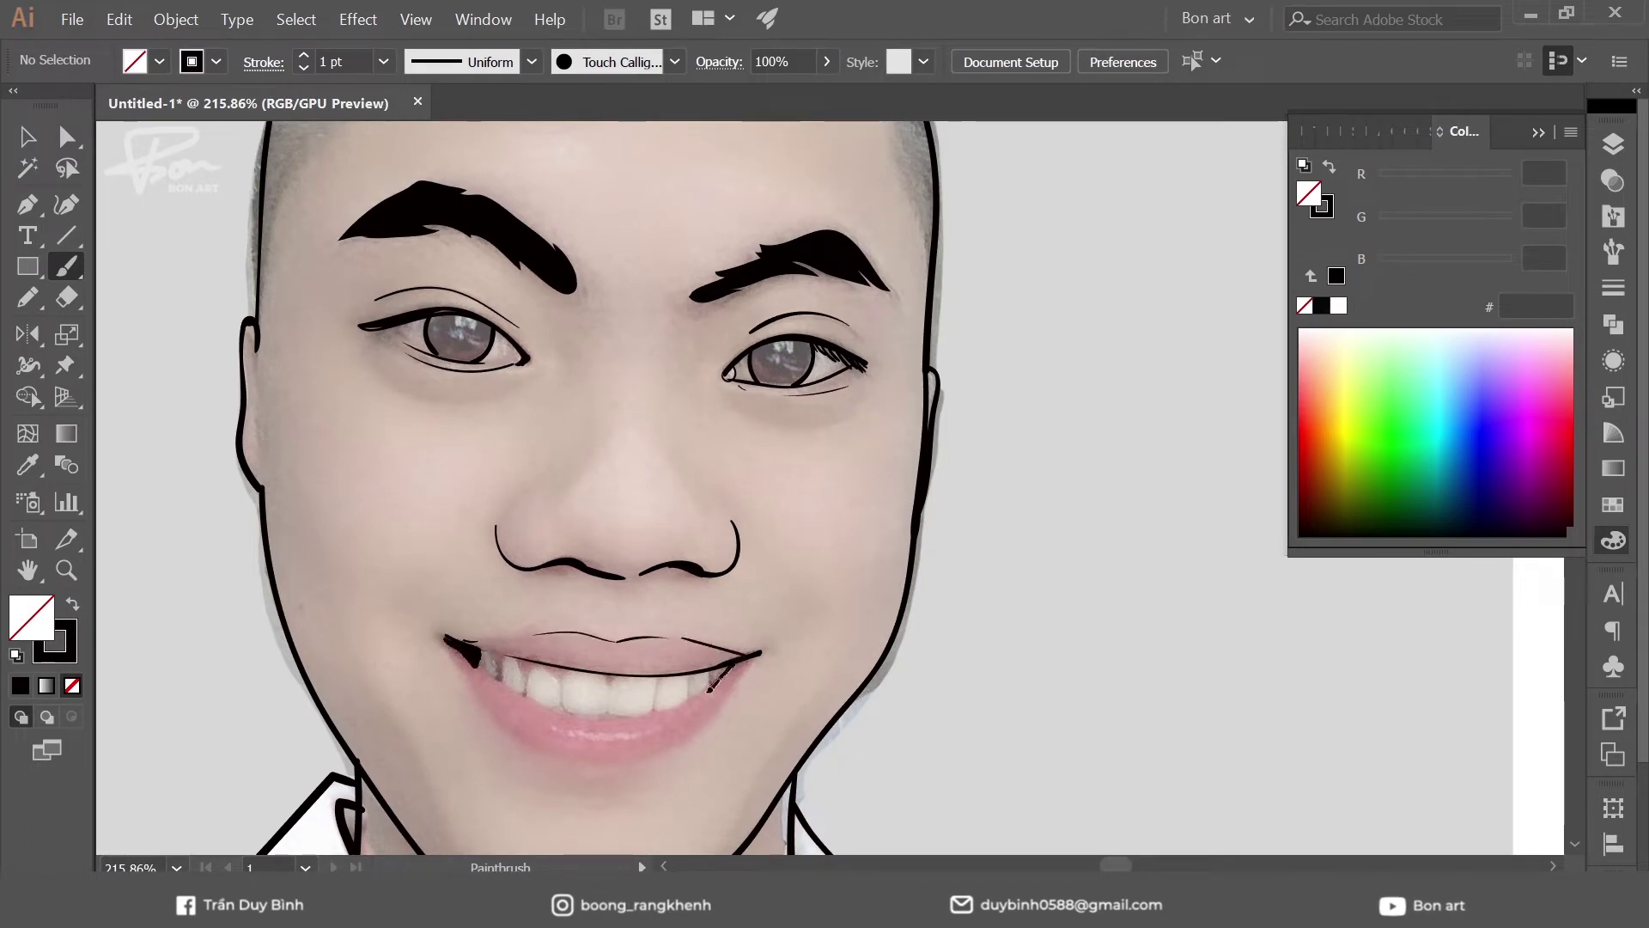
drag(714, 677, 724, 672)
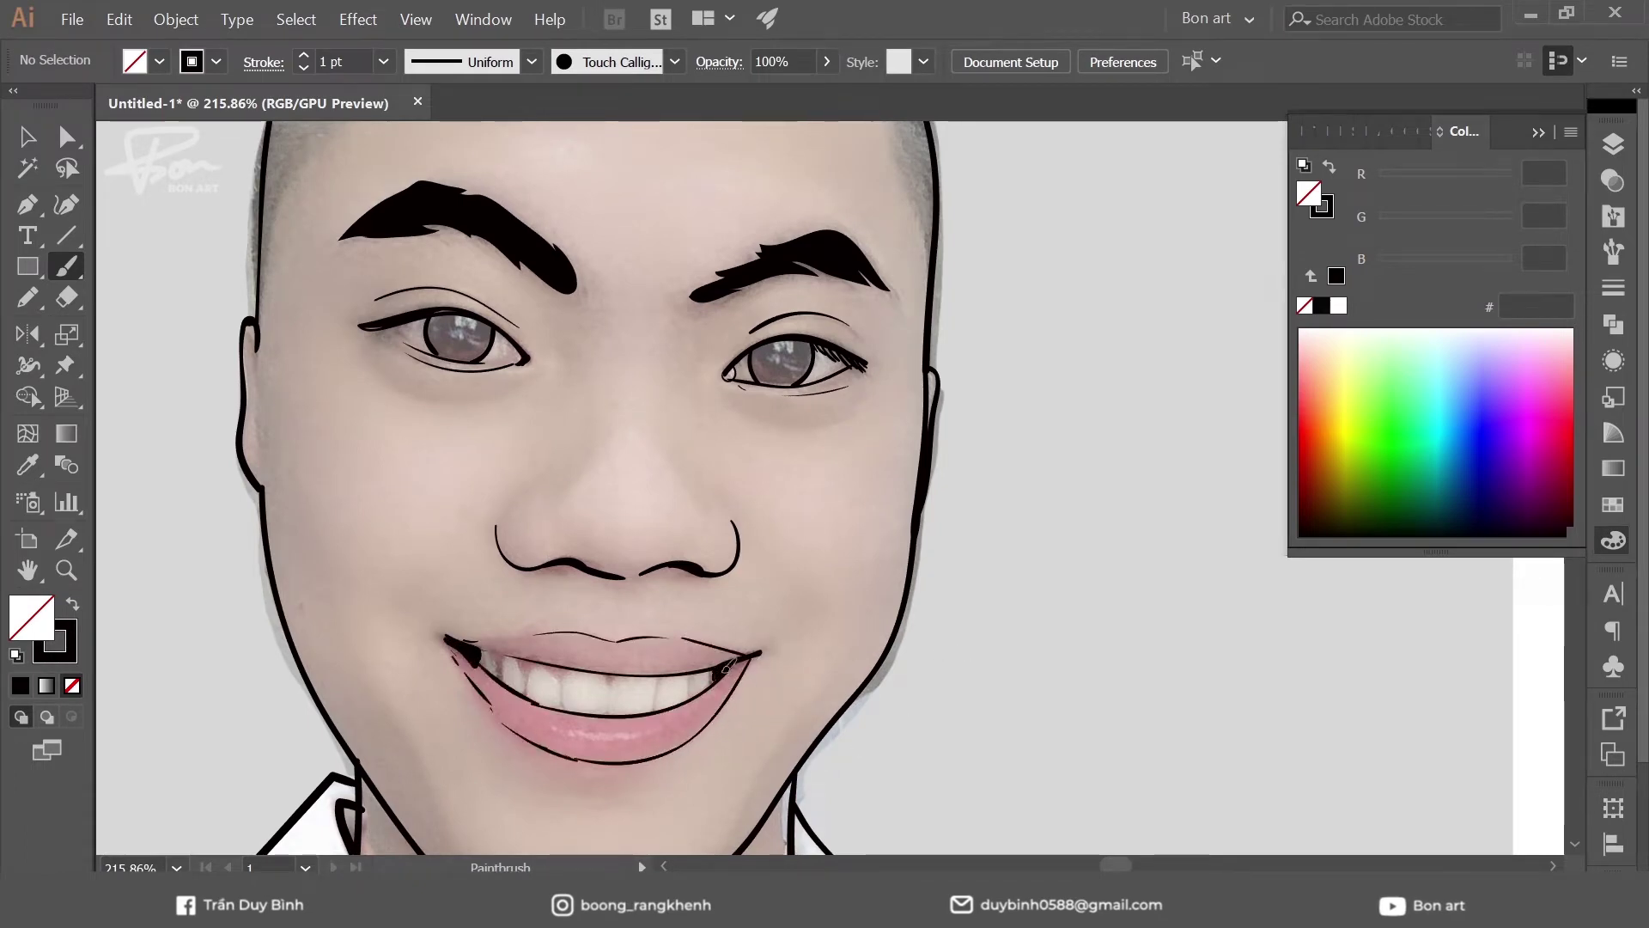
mouse_move(497, 658)
mouse_down()
mouse_move(500, 683)
mouse_move(653, 697)
mouse_up()
drag(622, 576, 686, 568)
Trace the hairline and fill the scalp edge with short hair strokes
scroll(1009, 672, down, 2)
drag(349, 412, 360, 397)
drag(503, 175, 507, 186)
mouse_move(534, 160)
mouse_down()
mouse_move(752, 183)
mouse_move(874, 309)
mouse_up()
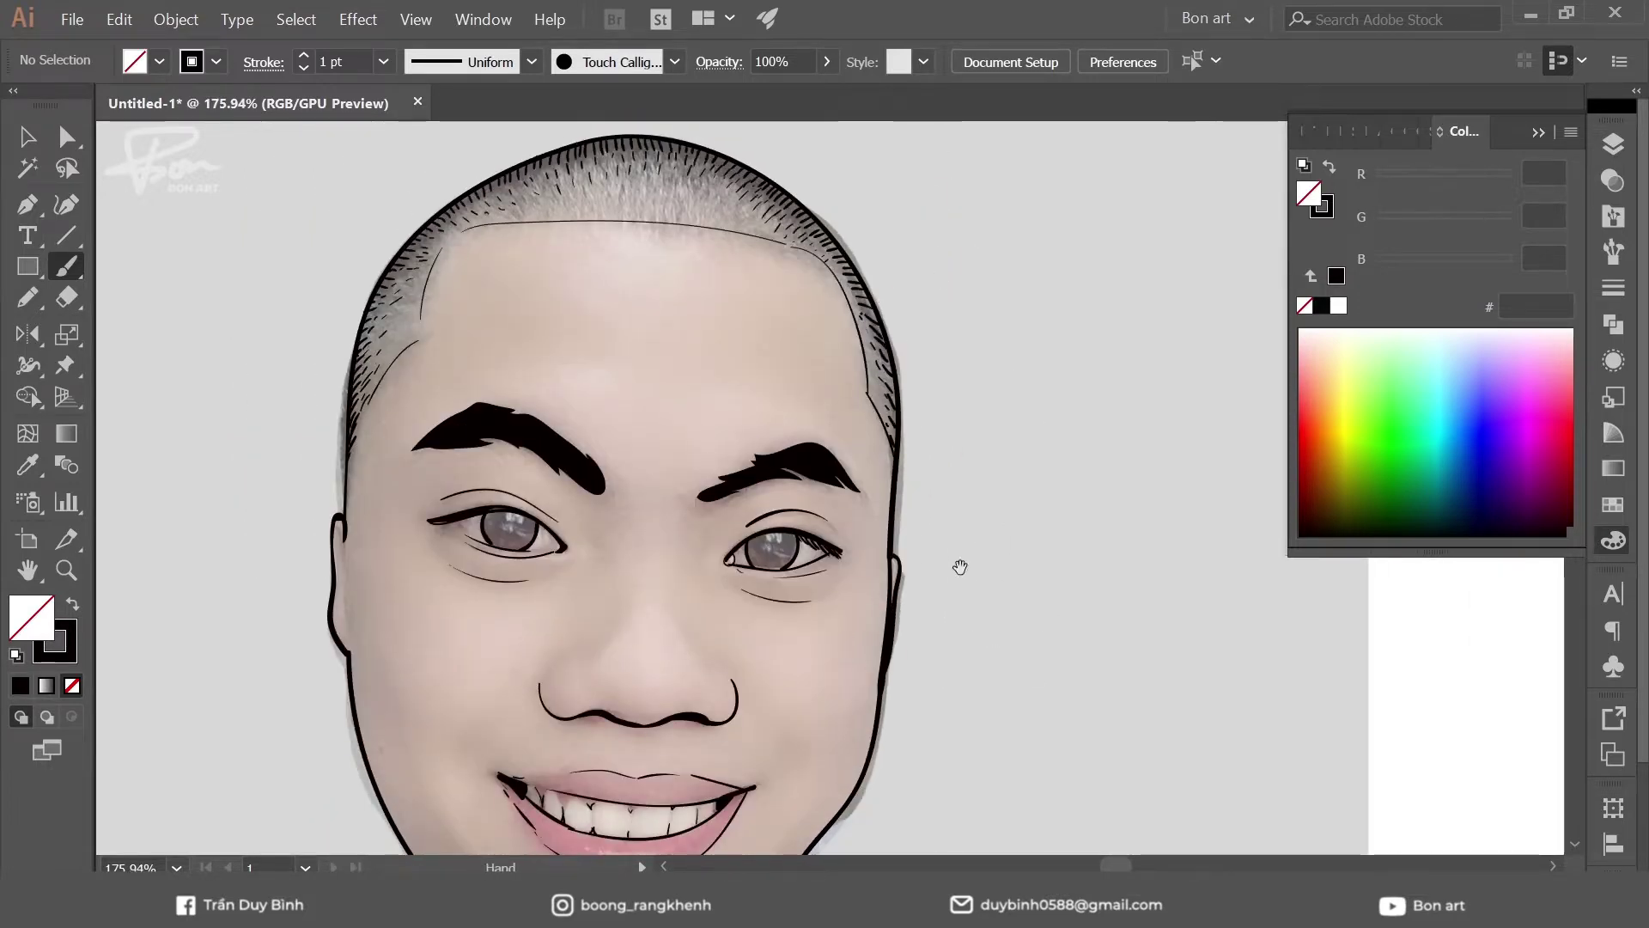
Match the brush to the jawline's 0.5 pt stroke and trace the edge of the face beside the ear
scroll(957, 563, down, 3)
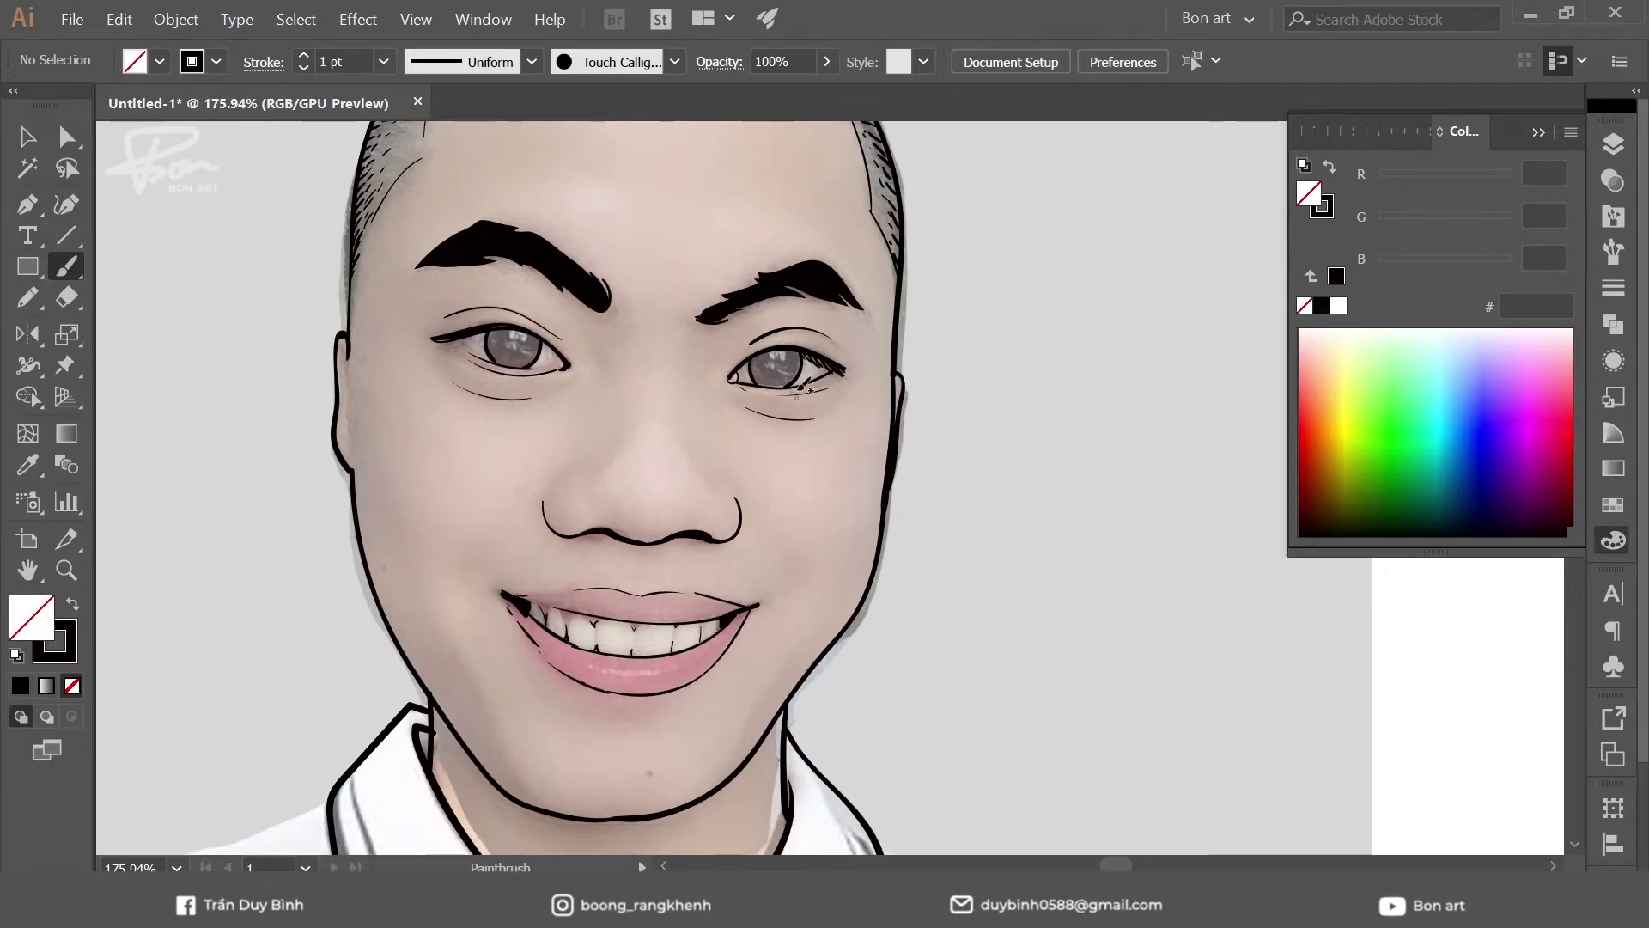
drag(508, 642, 507, 632)
ctrl+click(515, 785)
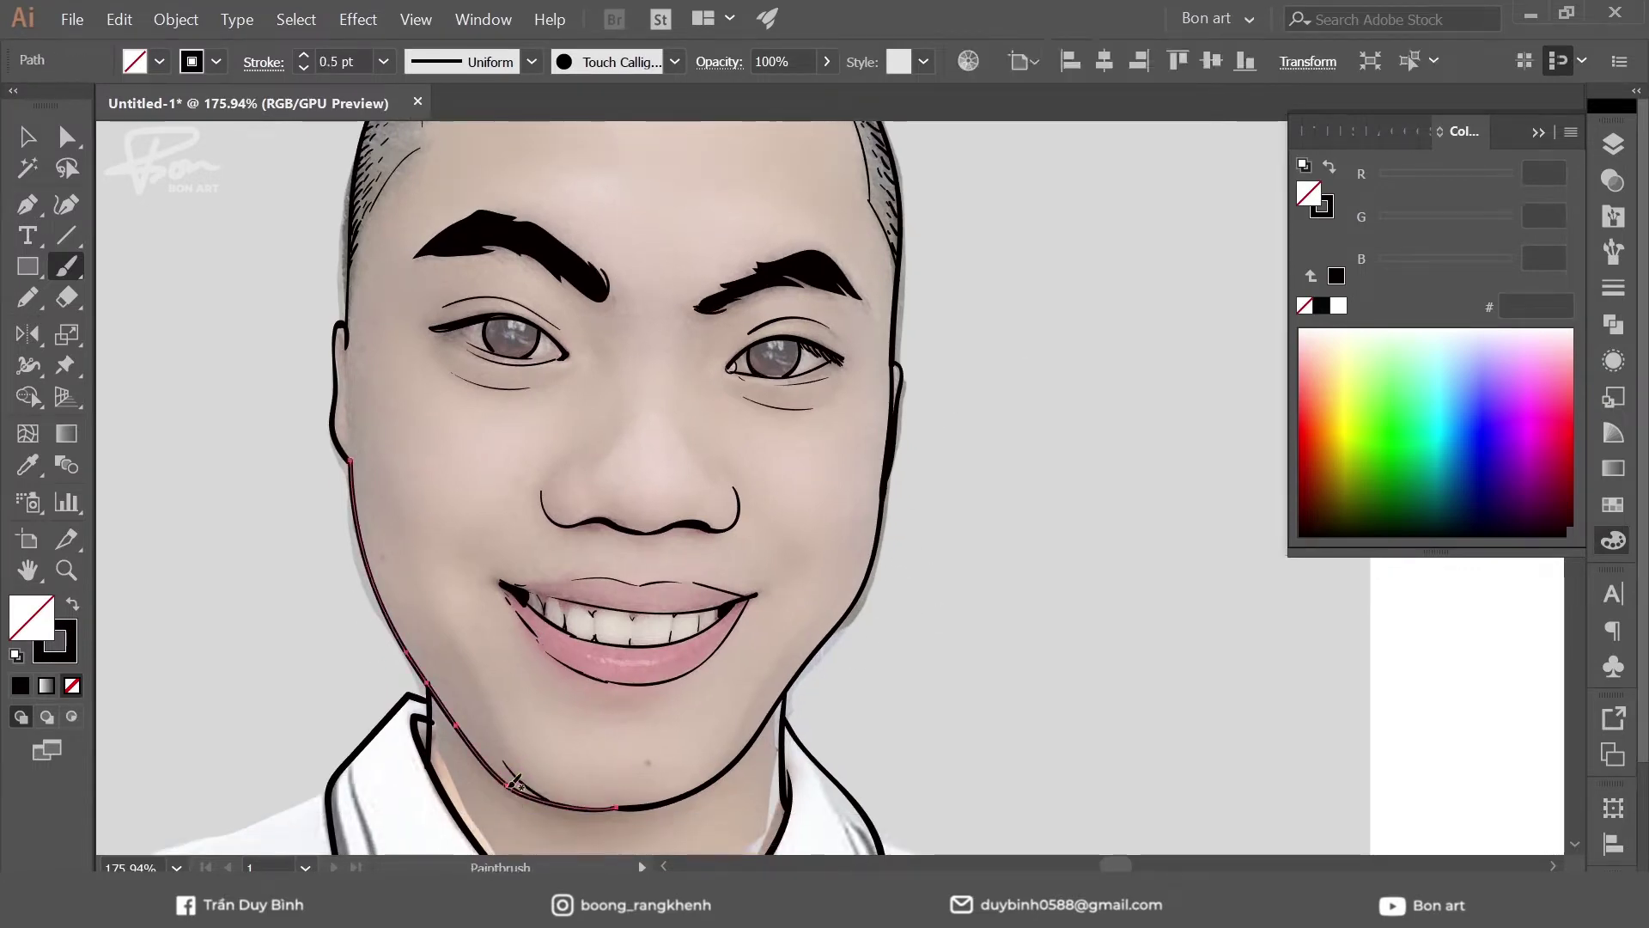
key(a)
click(894, 697)
scroll(922, 533, down, 2)
key(b)
drag(462, 384, 469, 480)
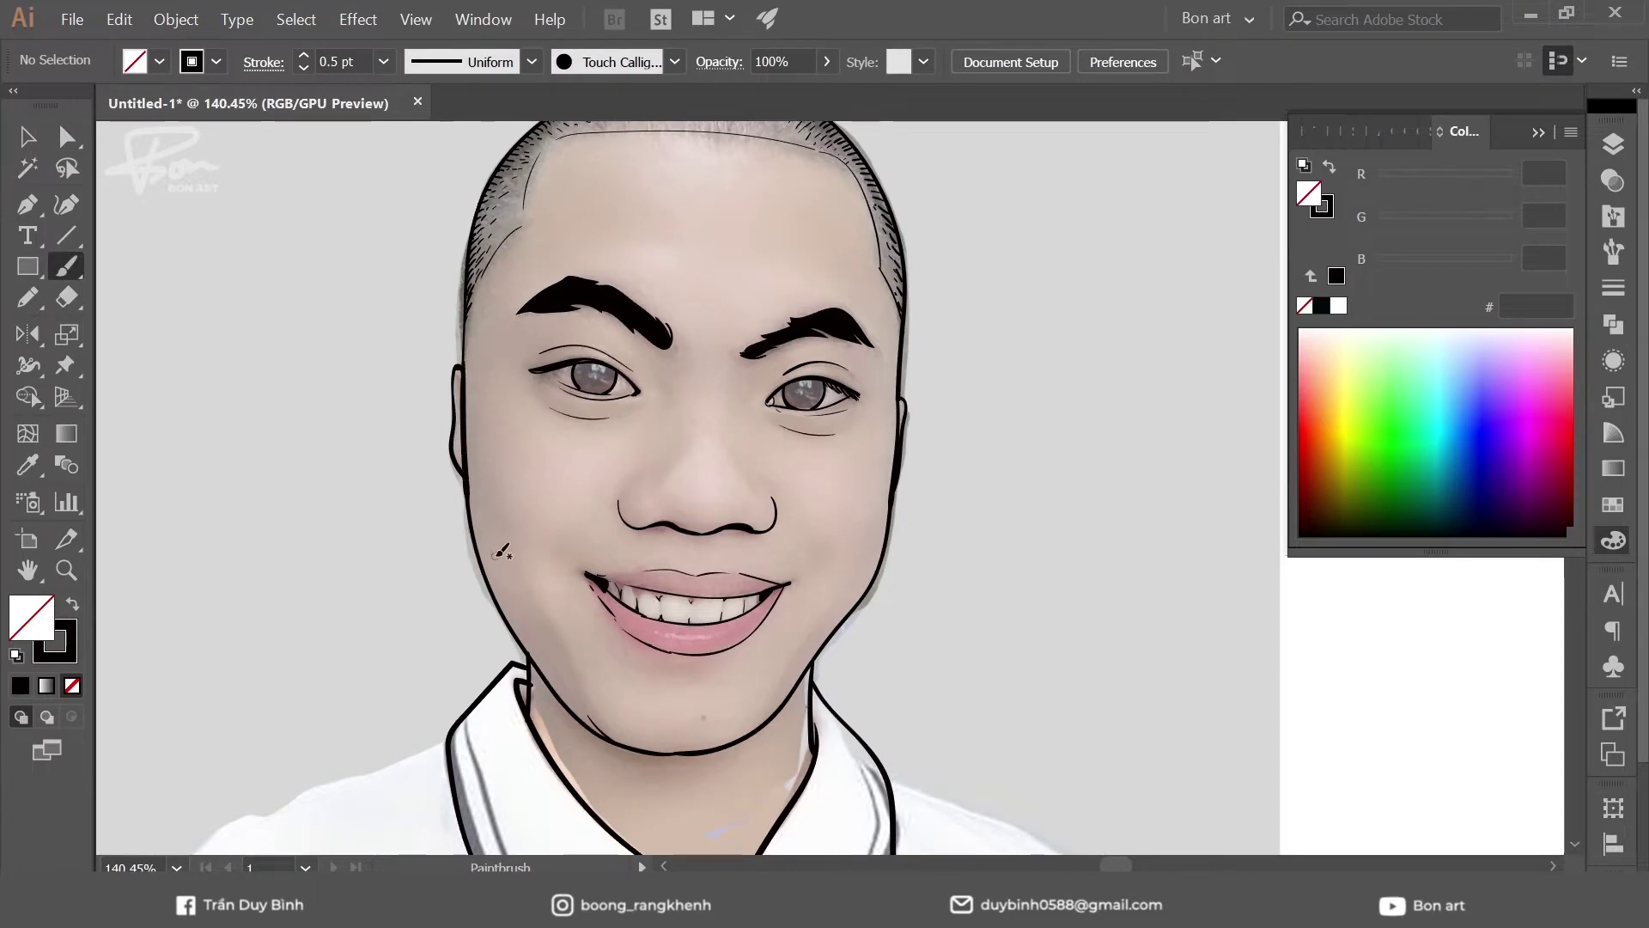
Trace the shoulders and lower edge of the shirt, and add fold lines near both armpits
key(ctrl+0)
mouse_move(308, 756)
mouse_down()
mouse_move(571, 820)
mouse_move(876, 799)
mouse_move(934, 631)
mouse_move(757, 505)
mouse_up()
drag(395, 605, 422, 638)
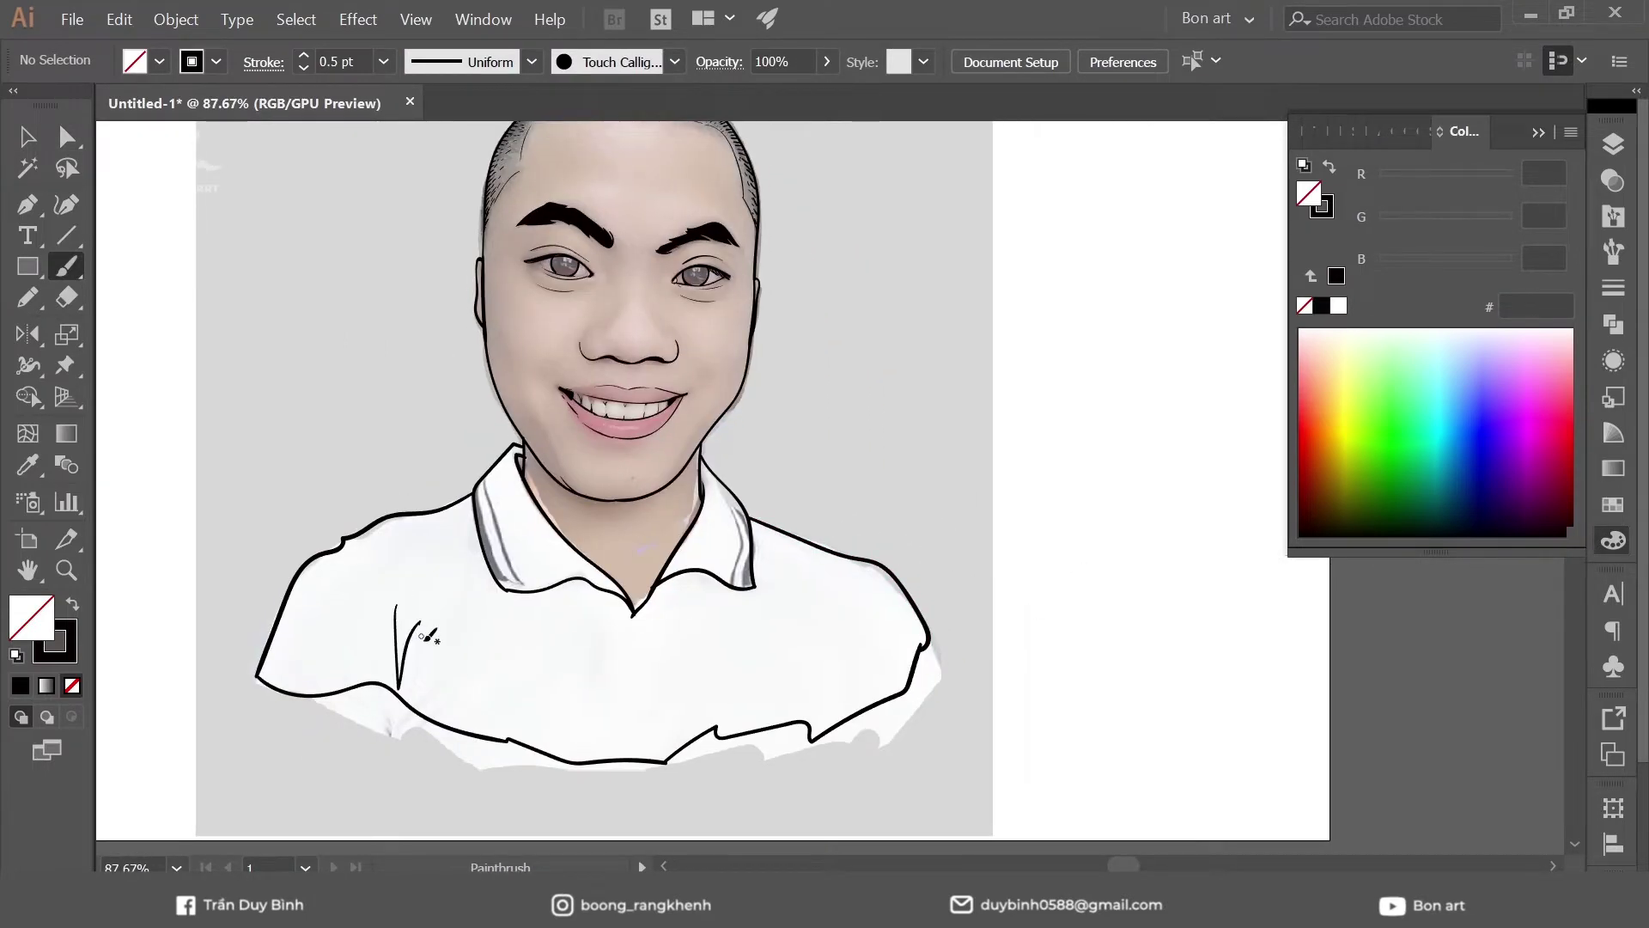
mouse_move(811, 727)
mouse_down()
mouse_move(849, 598)
mouse_move(839, 694)
mouse_up()
drag(955, 599, 986, 655)
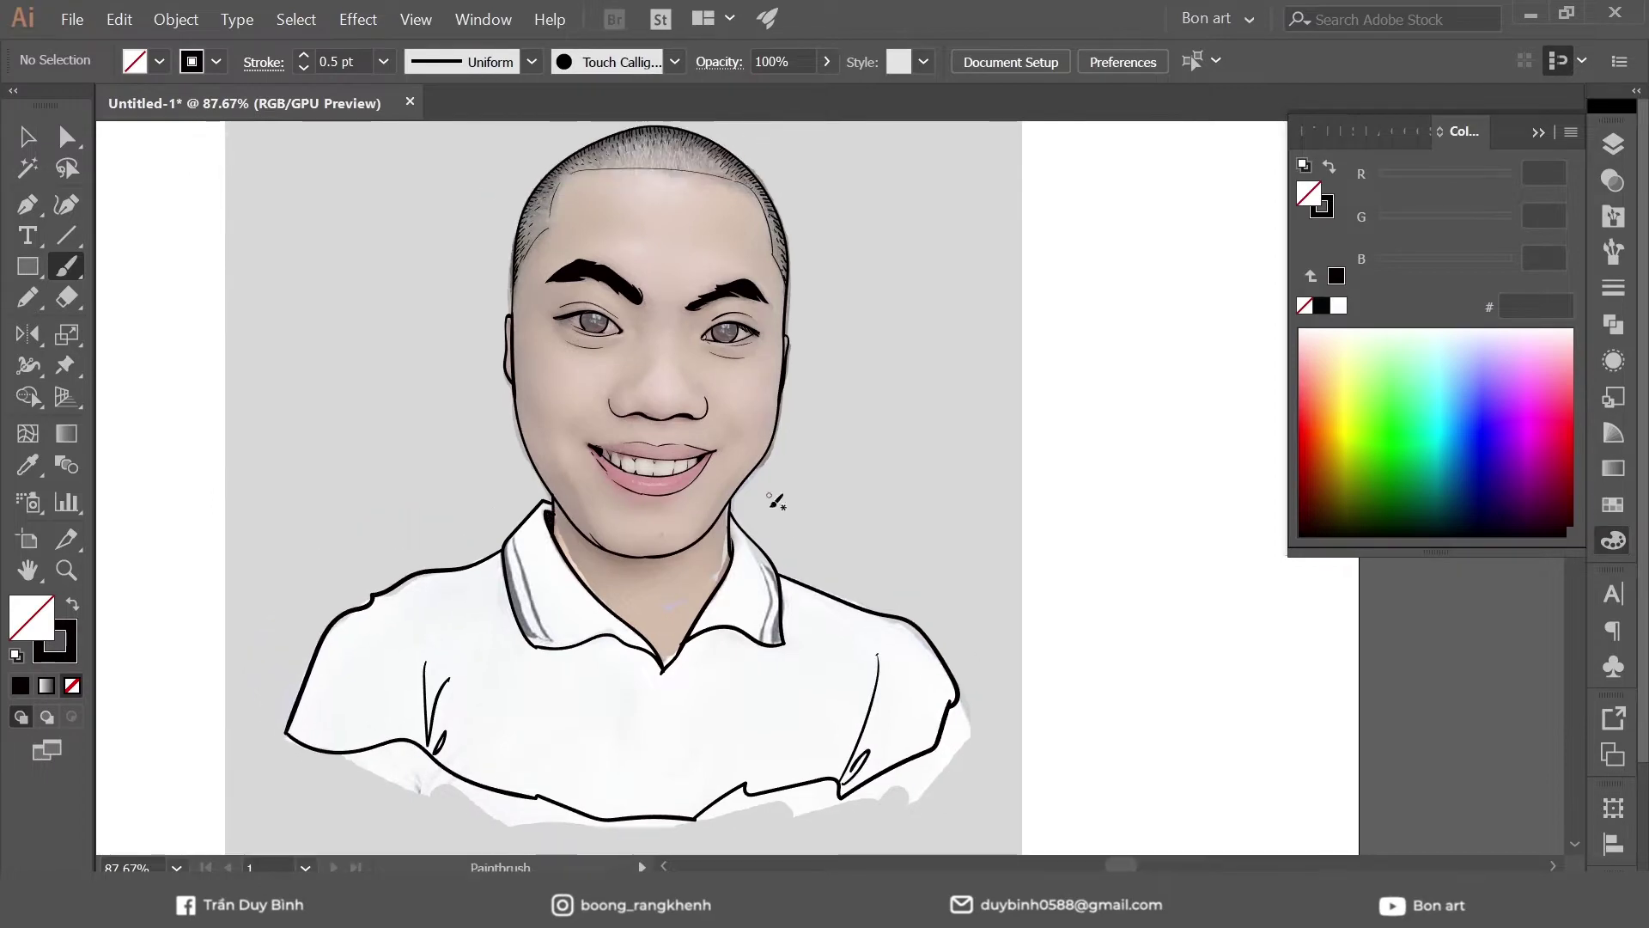
Hide Layer 1 with the reference photo so only the line art shows
scroll(719, 263, up, 2)
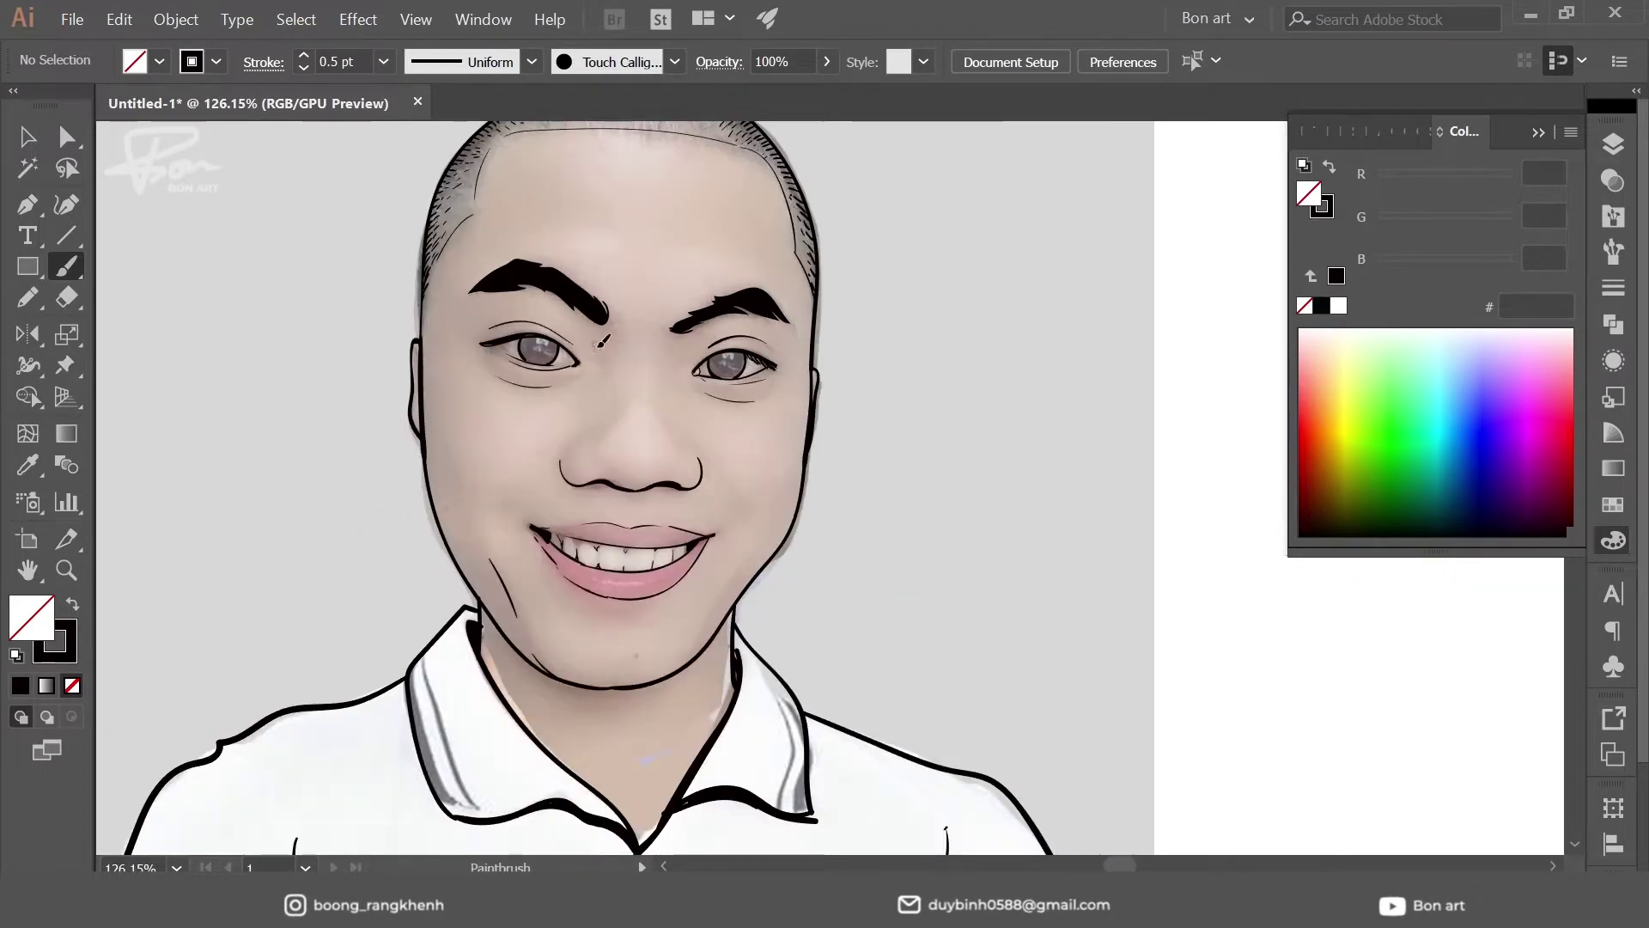
scroll(925, 512, down, 3)
click(1613, 143)
click(1310, 198)
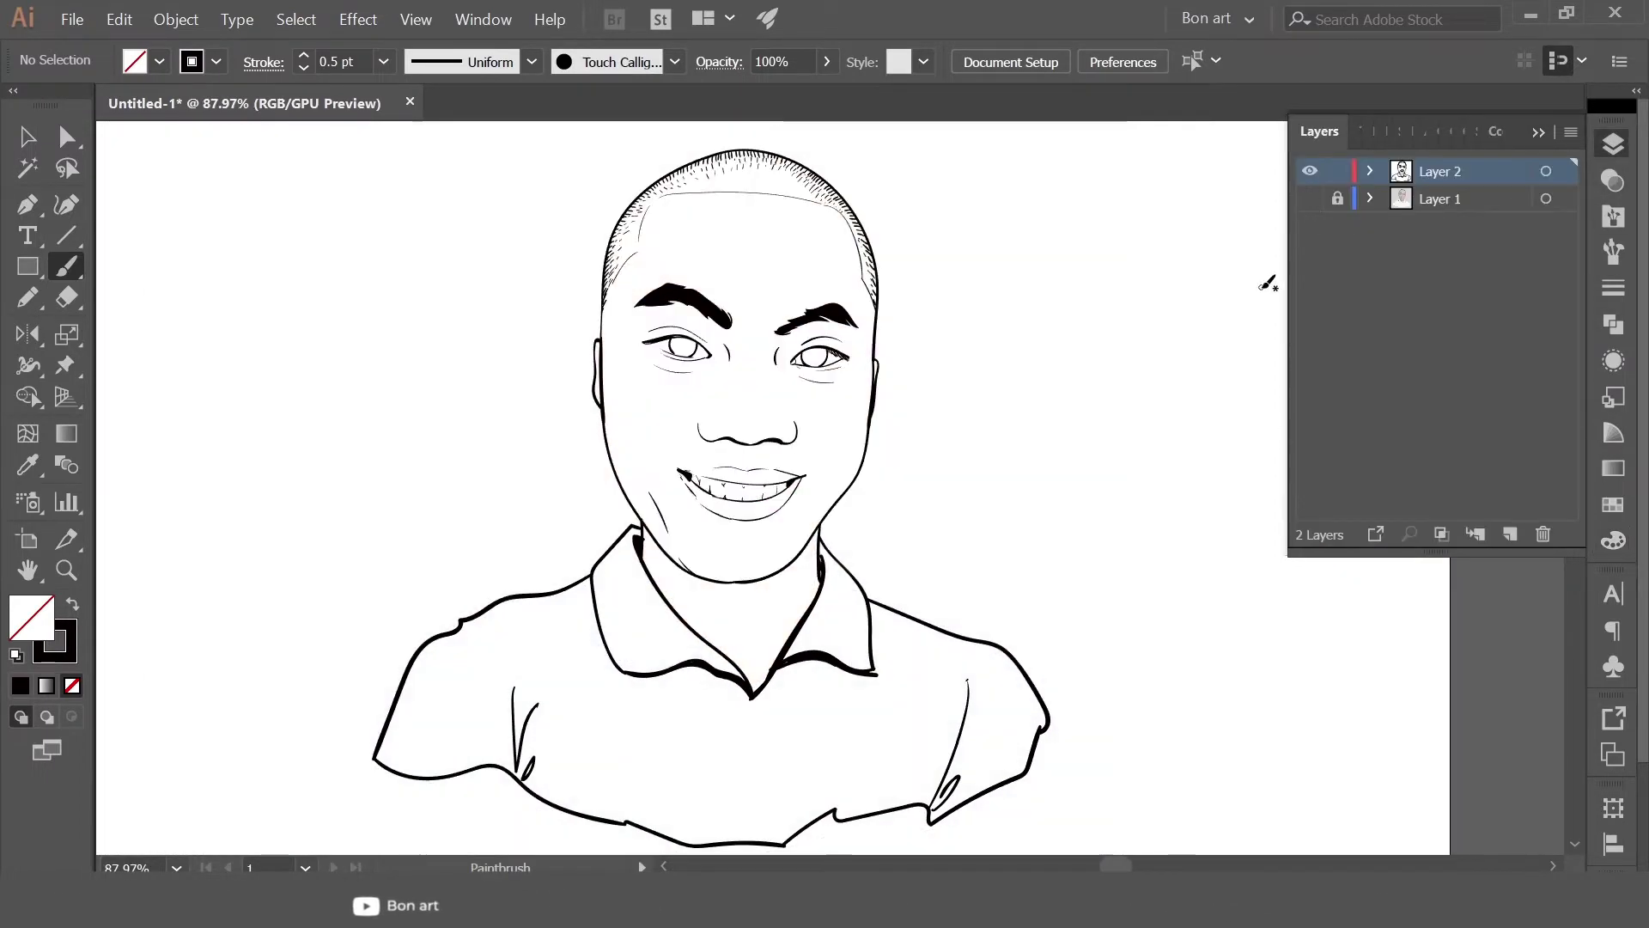
Thicken the shadow under the collar flaps and add curved fold lines on both shoulders
scroll(820, 547, up, 1)
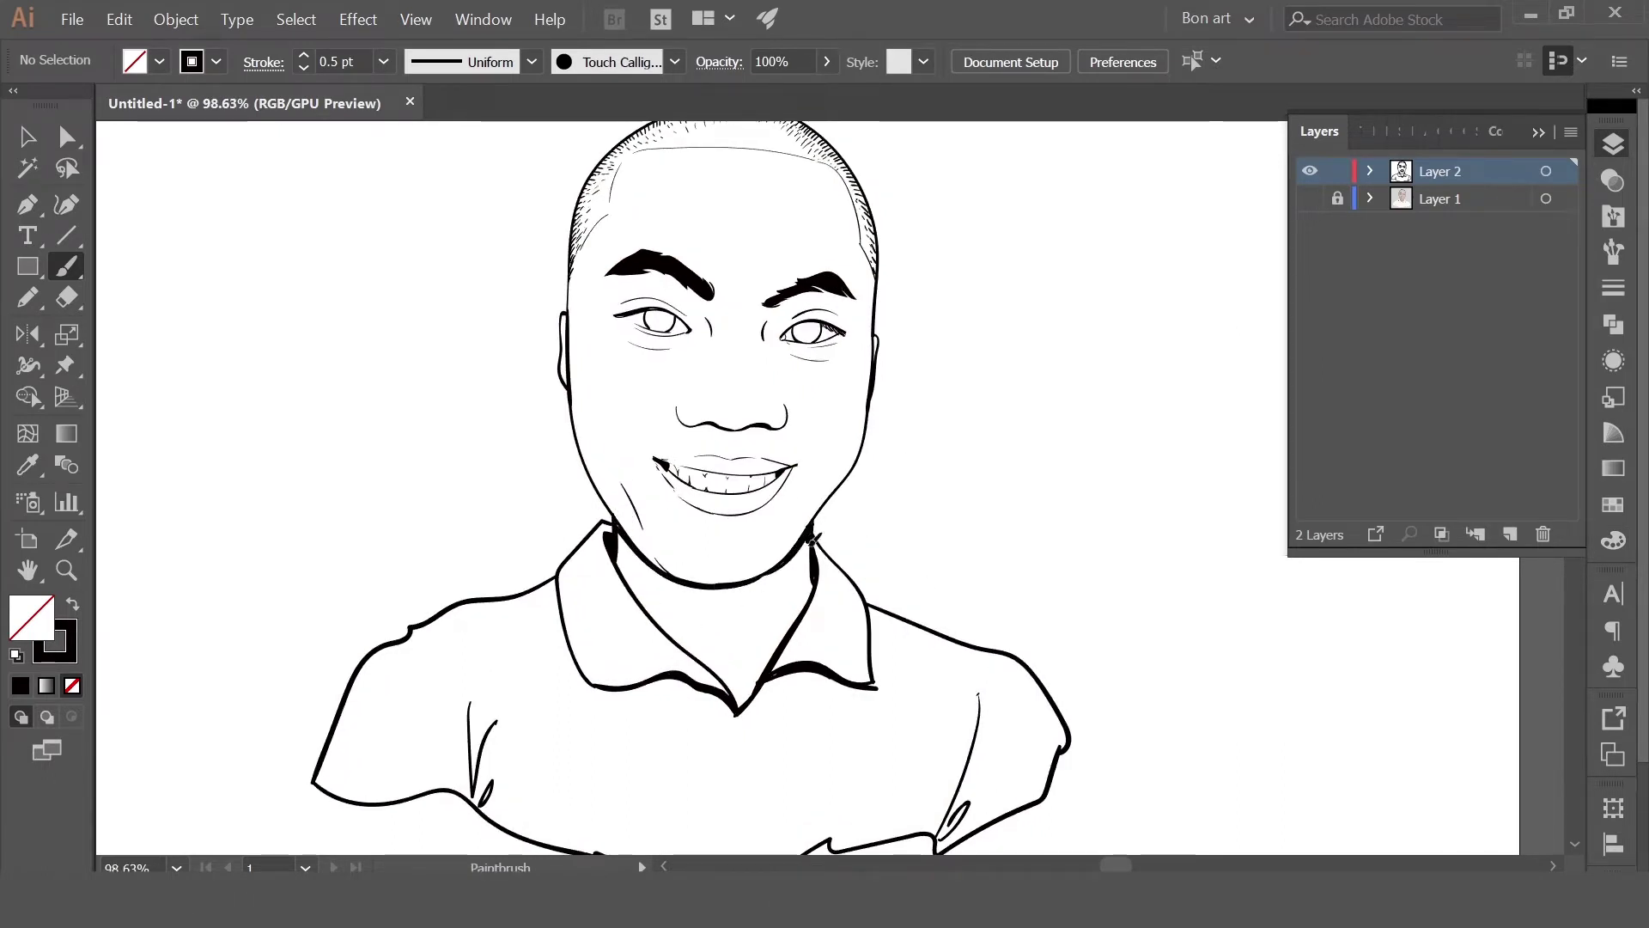
drag(782, 663, 768, 654)
drag(974, 678, 962, 680)
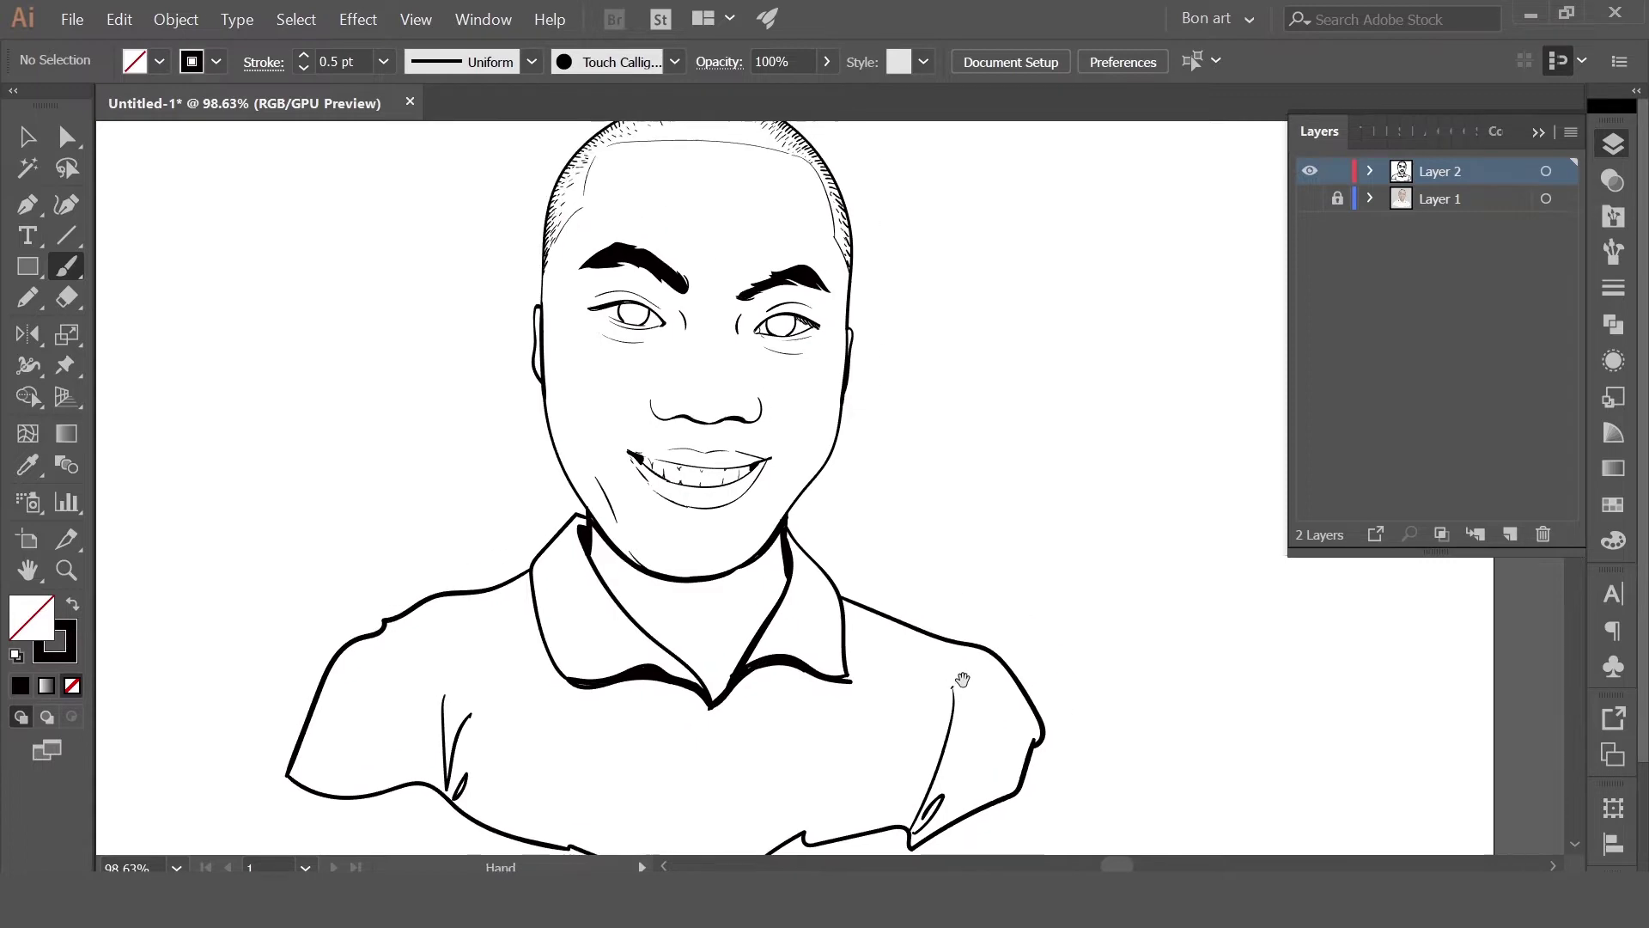
drag(392, 621, 427, 670)
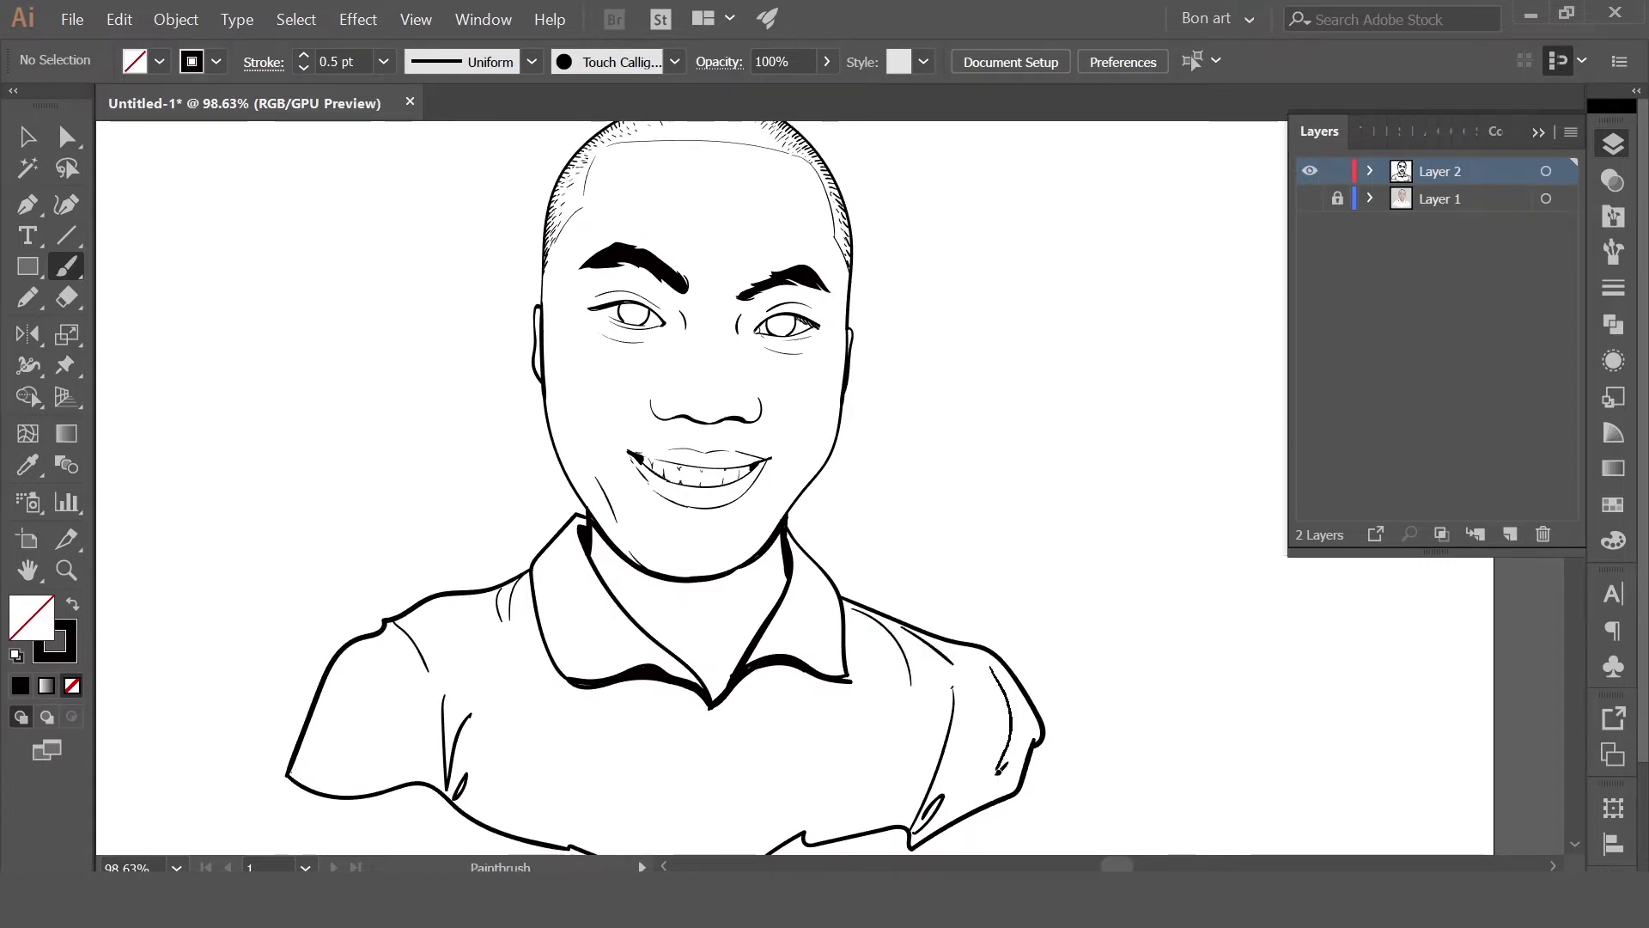
Create a new layer between Layer 1 and Layer 2, and make Layer 2 active again
scroll(908, 375, down, 2)
scroll(945, 472, up, 3)
scroll(1038, 554, down, 1)
scroll(1038, 554, up, 3)
click(1440, 199)
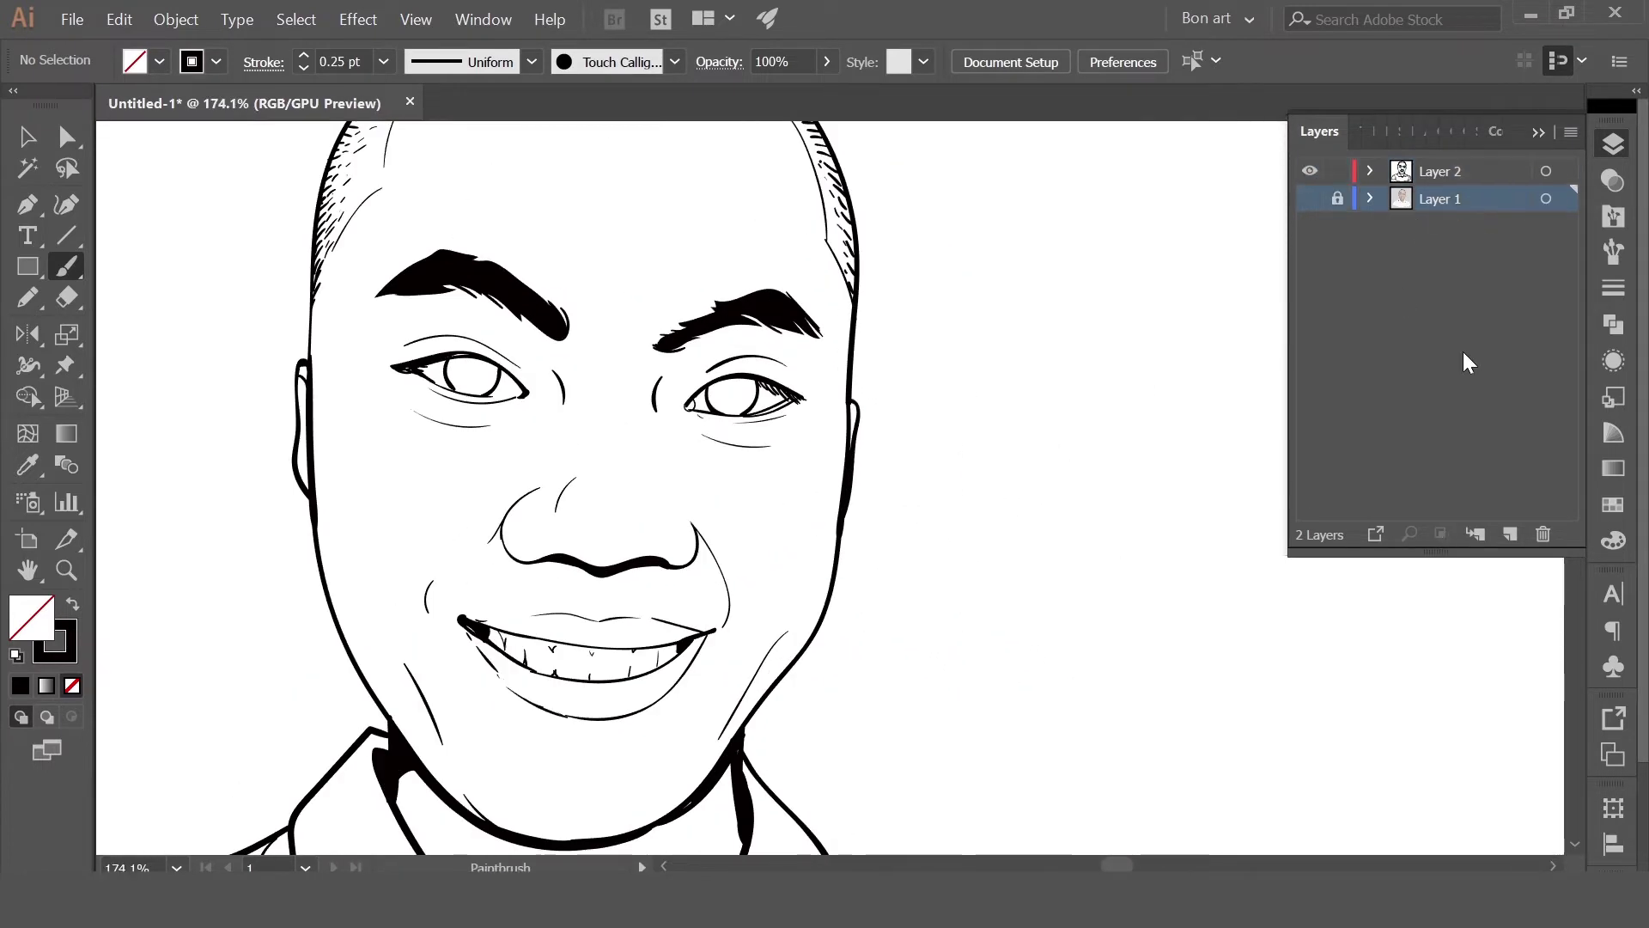
click(1510, 534)
click(1440, 172)
Draw the button placket below the collar with 0.5 pt strokes and add stripes along the collar edges
scroll(1007, 516, down, 2)
scroll(1042, 493, down, 2)
drag(1044, 493, 1008, 495)
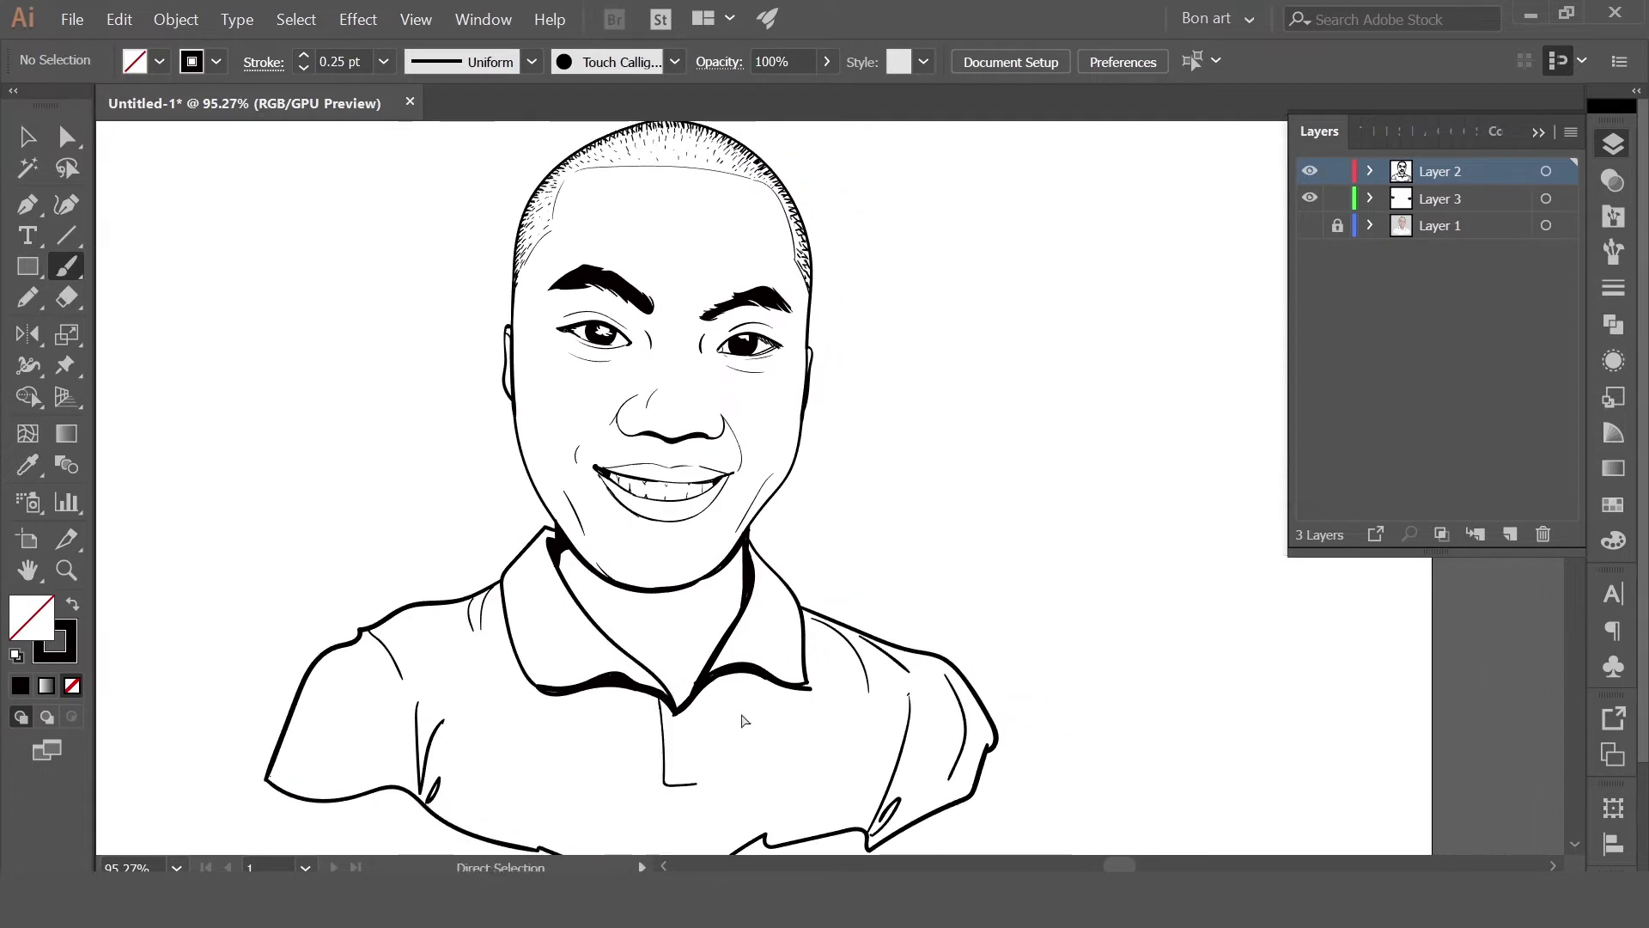
ctrl+click(749, 668)
drag(700, 697, 700, 784)
ctrl+click(831, 650)
key(ctrl+z)
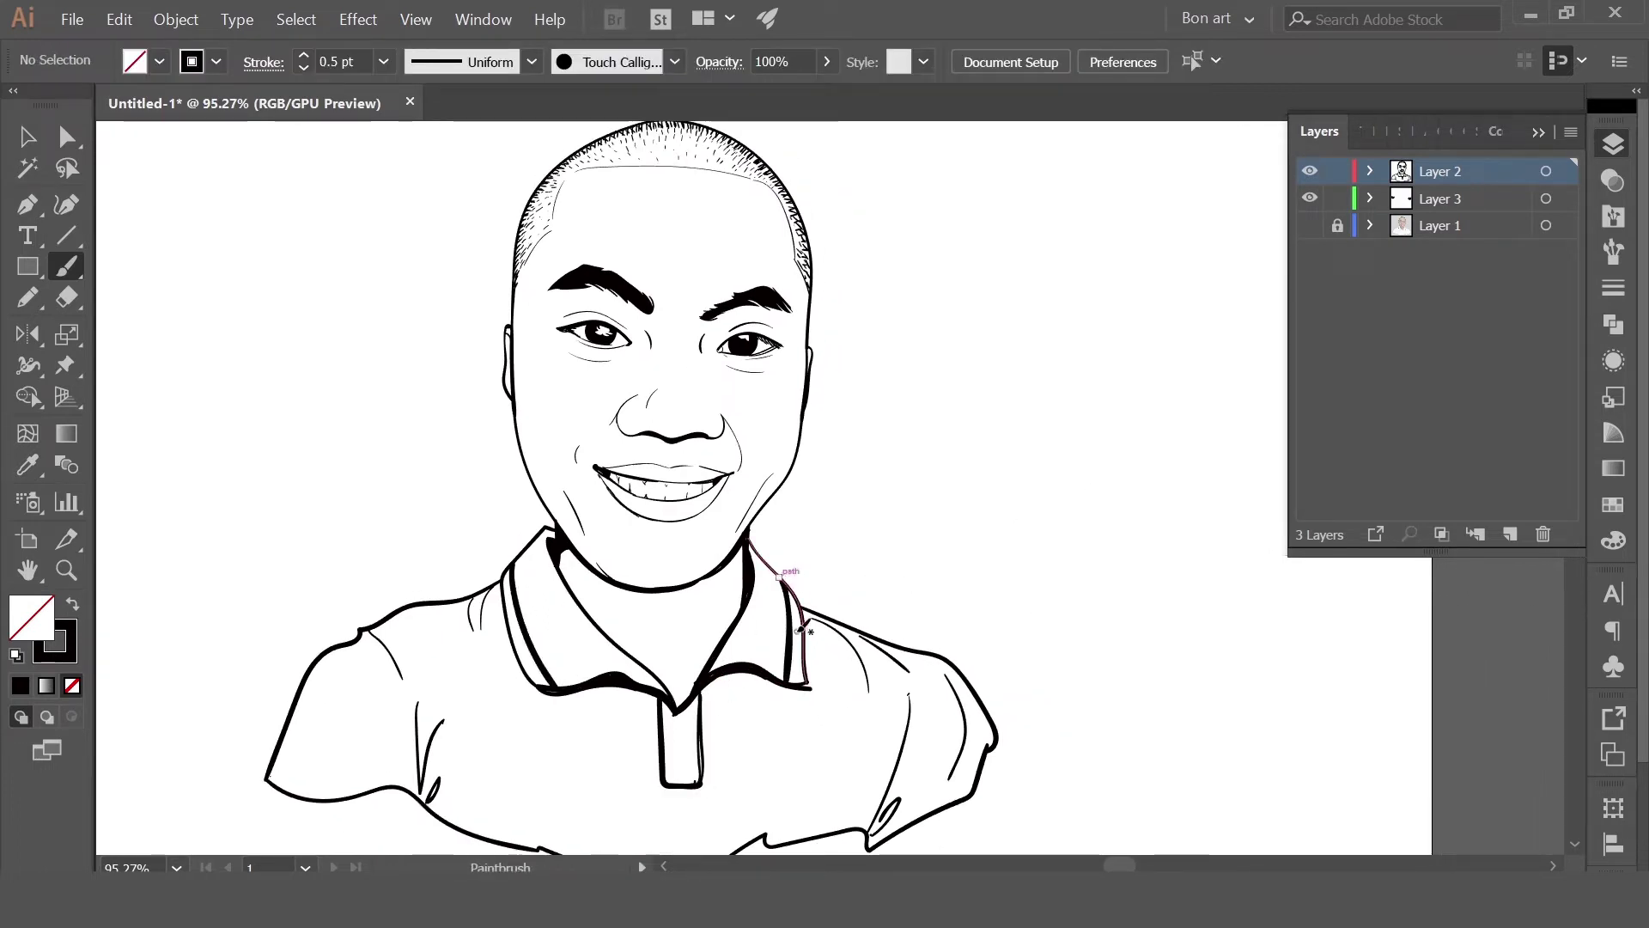
Reinforce the creases beside the nose with 0.25 pt strokes and touch up the line art
scroll(1063, 552, up, 3)
ctrl+click(619, 450)
drag(599, 459, 637, 412)
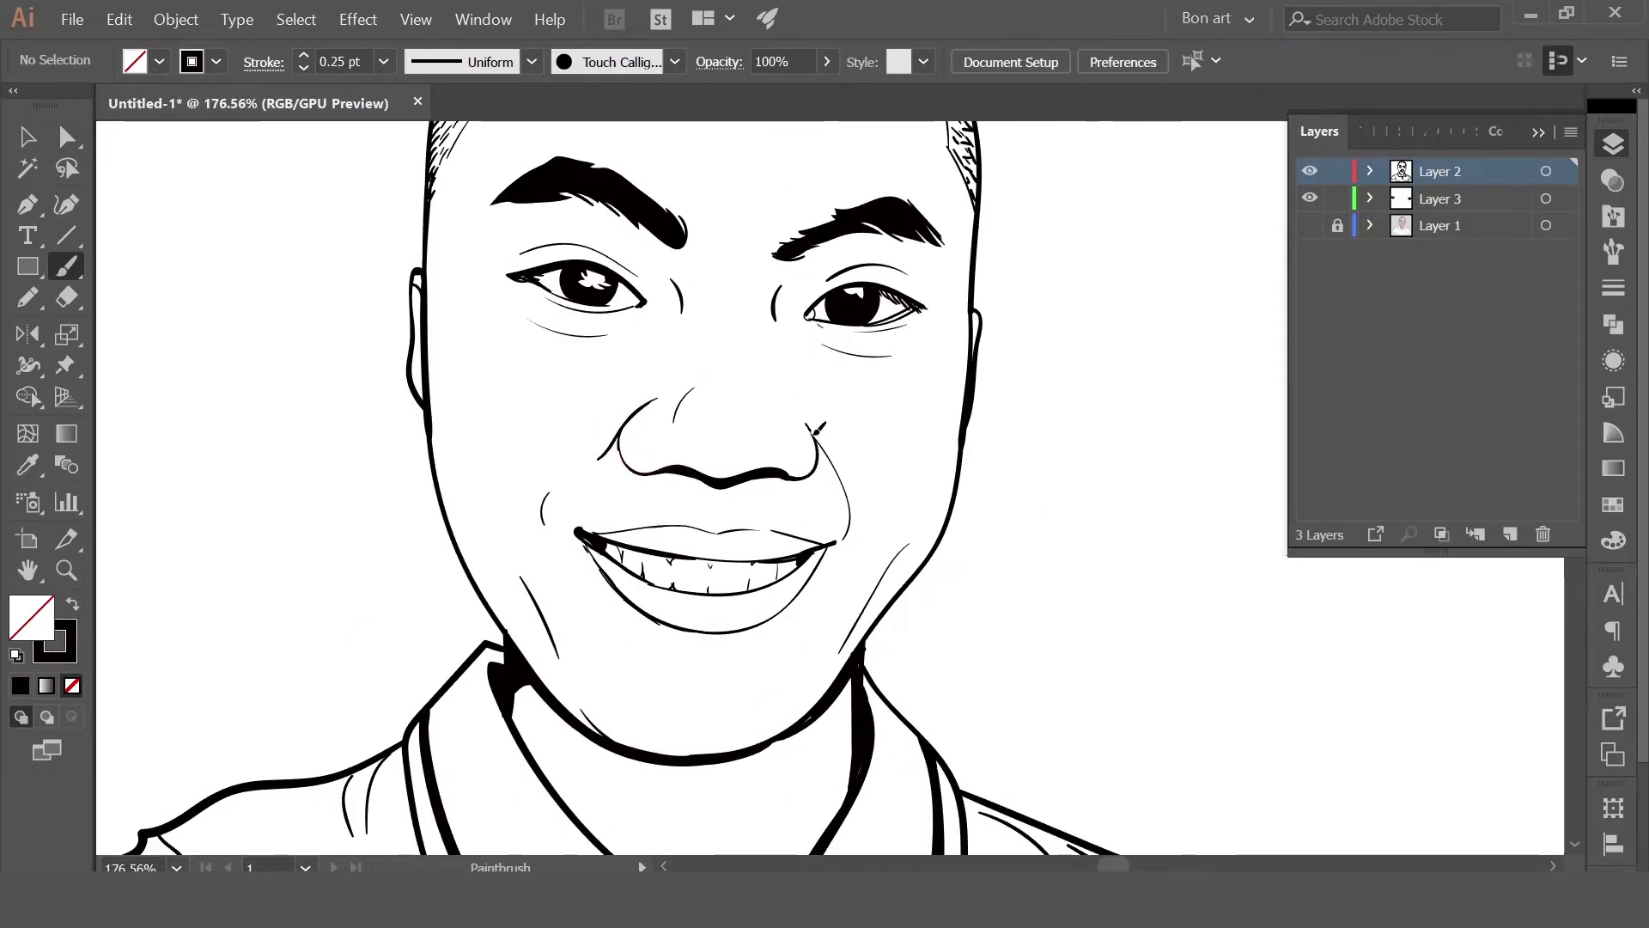
drag(815, 435, 845, 497)
scroll(1044, 507, down, 2)
drag(1034, 446, 973, 521)
drag(636, 516, 675, 555)
scroll(1070, 712, up, 2)
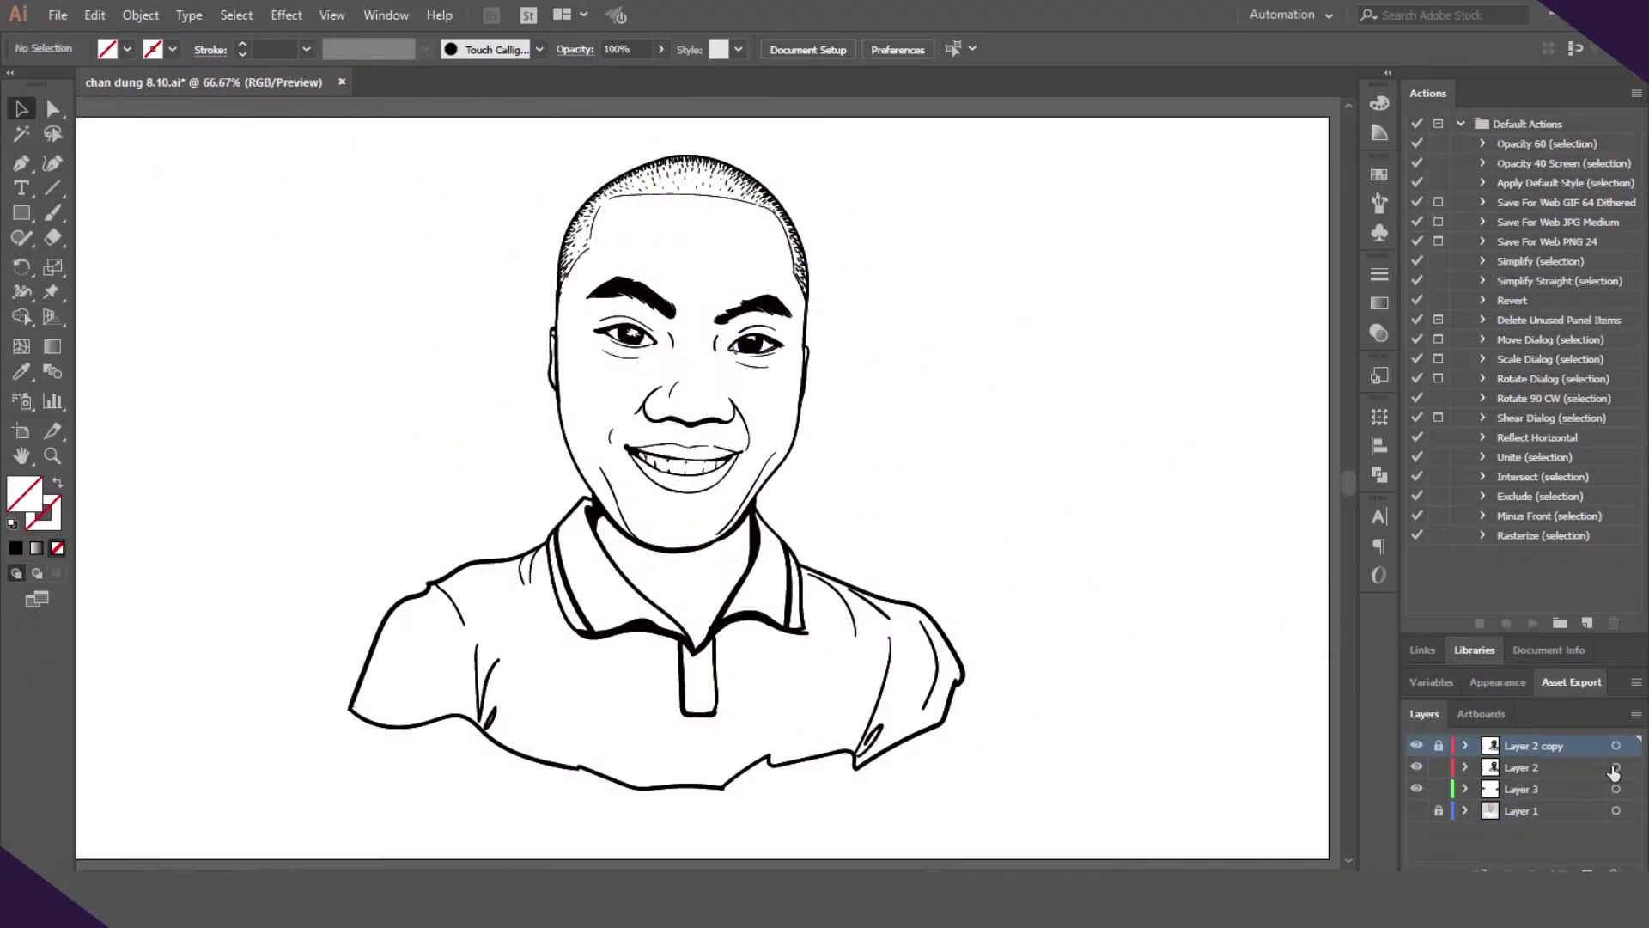
Select the Layer 2 line art, expand its appearance, and deselect it
key(ctrl+a)
click(140, 15)
click(207, 273)
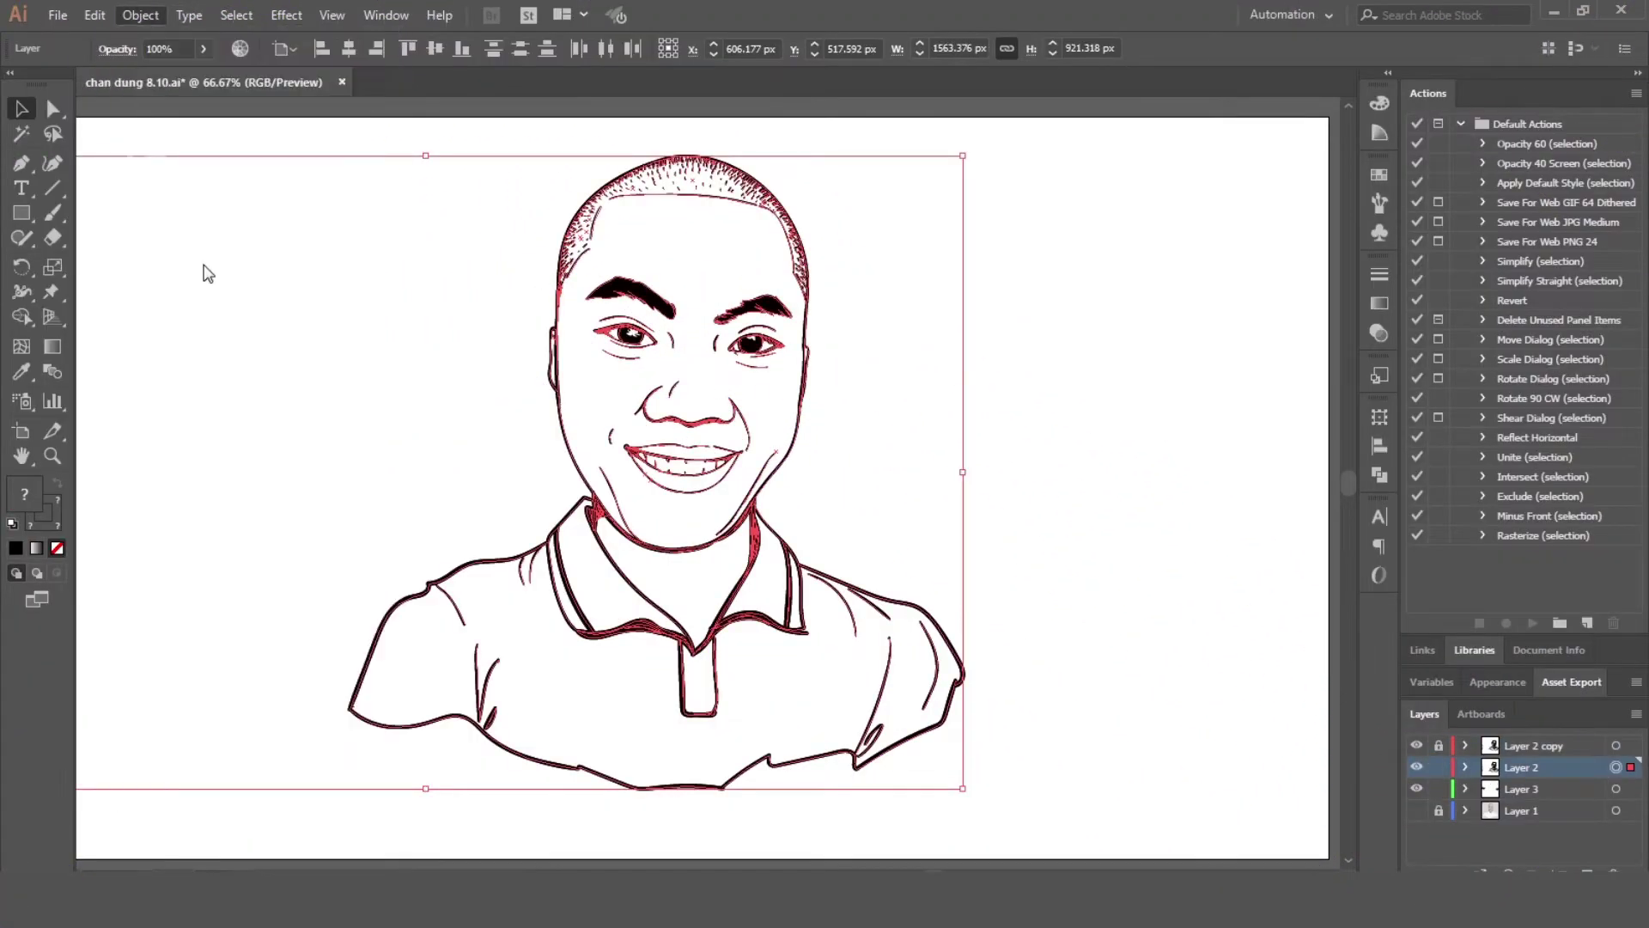
click(324, 302)
Draw a rectangle enclosing the whole portrait on Layer 2 and fill it with light pink
key(m)
mouse_move(296, 127)
mouse_down()
mouse_move(435, 184)
mouse_move(1040, 834)
mouse_up()
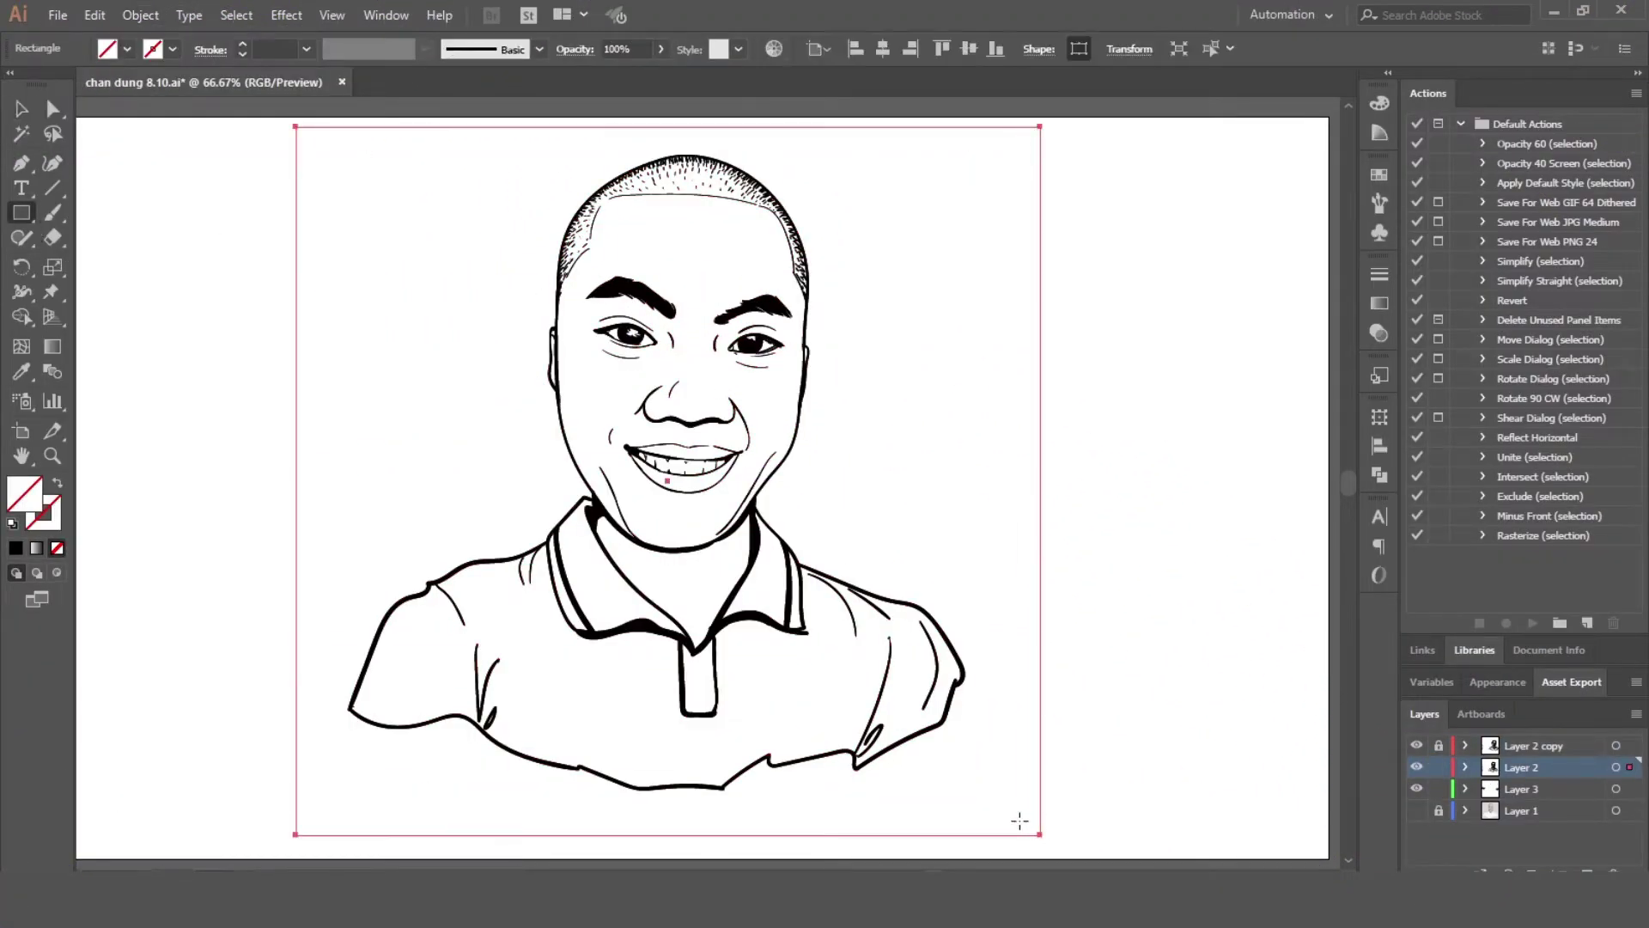
double_click(26, 496)
click(1487, 368)
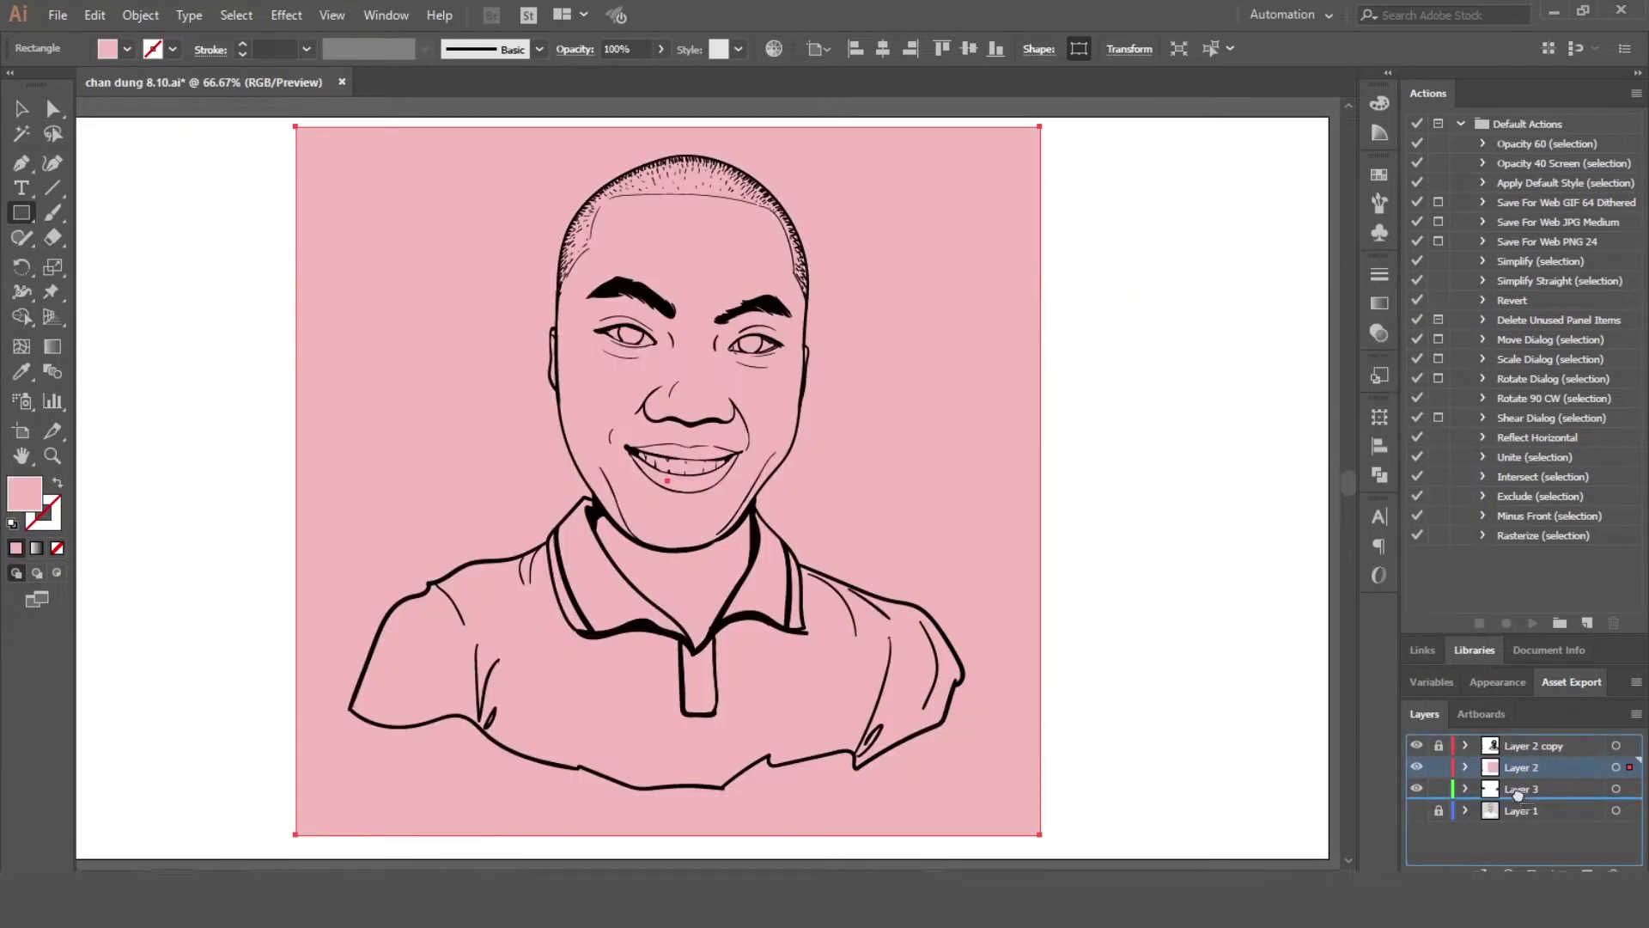
Move Layer 2 beneath Layer 3, select Layer 3's artwork along with the rectangle for Shape Builder, and clear the selection
drag(1518, 795, 1519, 761)
shift+click(1616, 767)
key(shift+m)
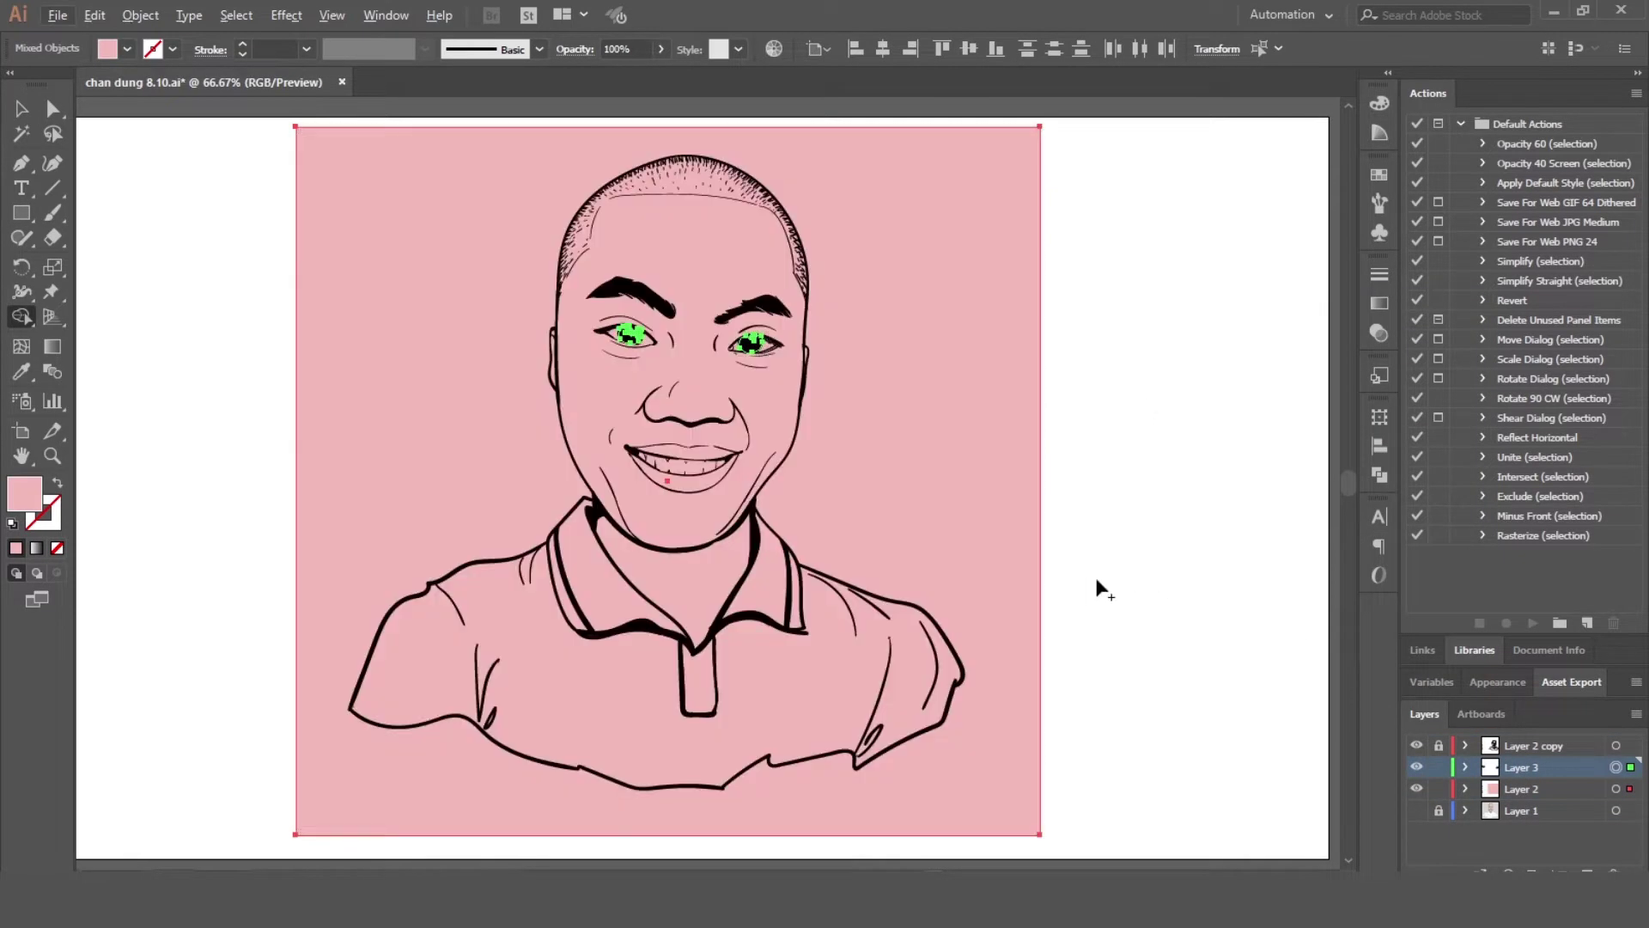
key(v)
click(1131, 586)
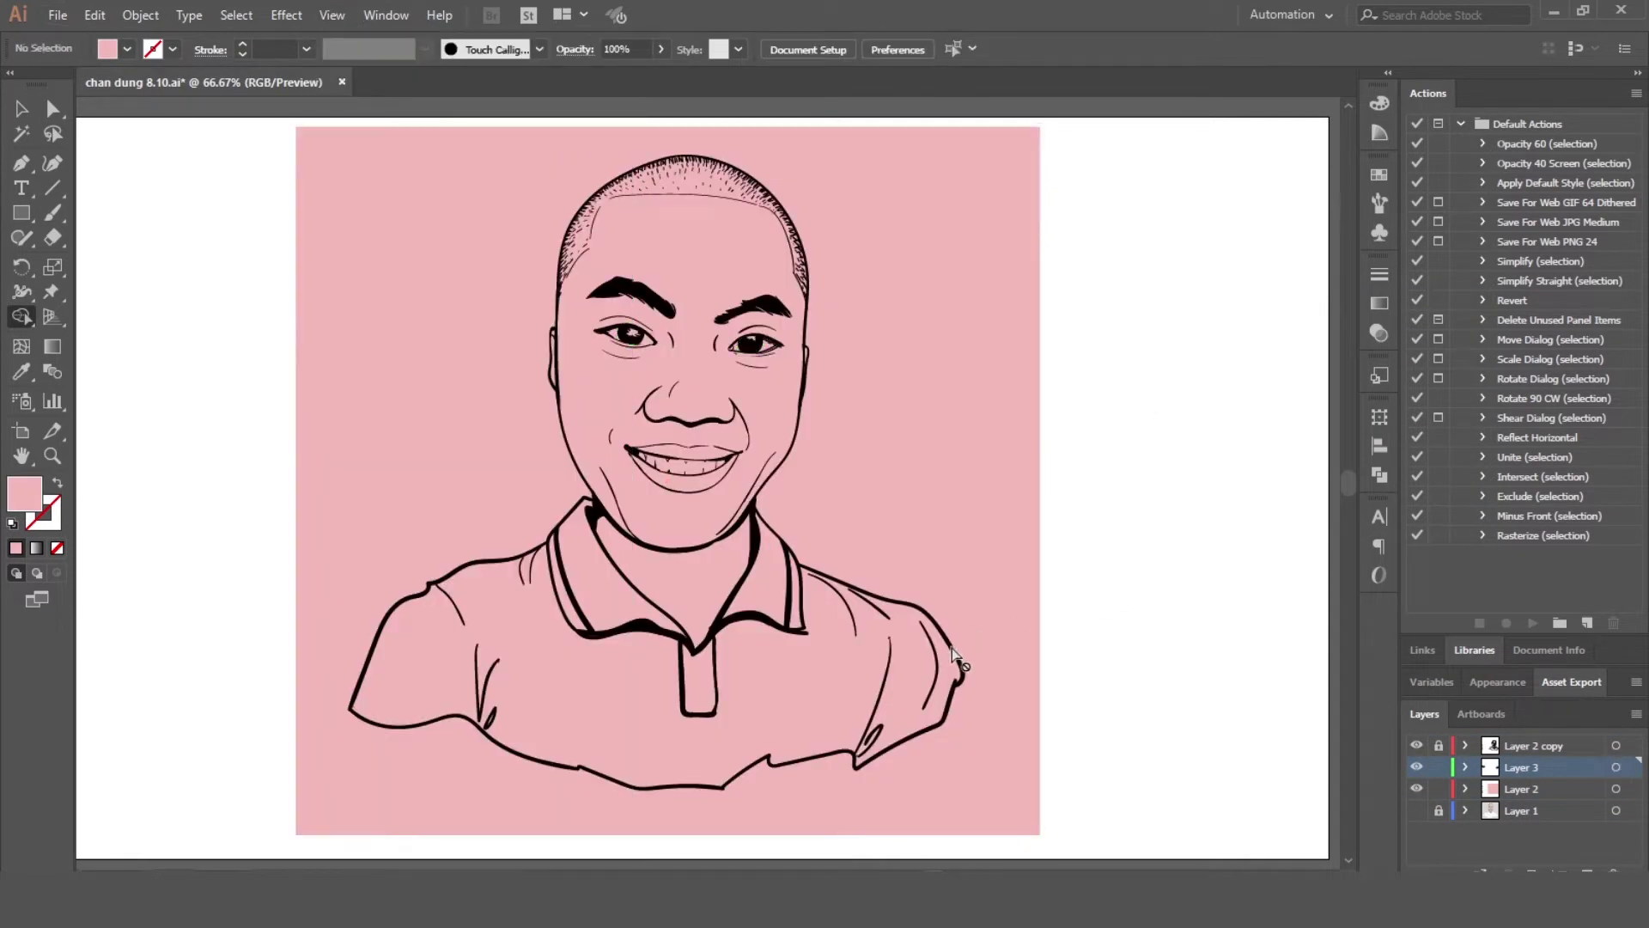
Duplicate the Layer 2 copy layer
click(1415, 770)
click(1506, 750)
drag(1562, 812, 1587, 870)
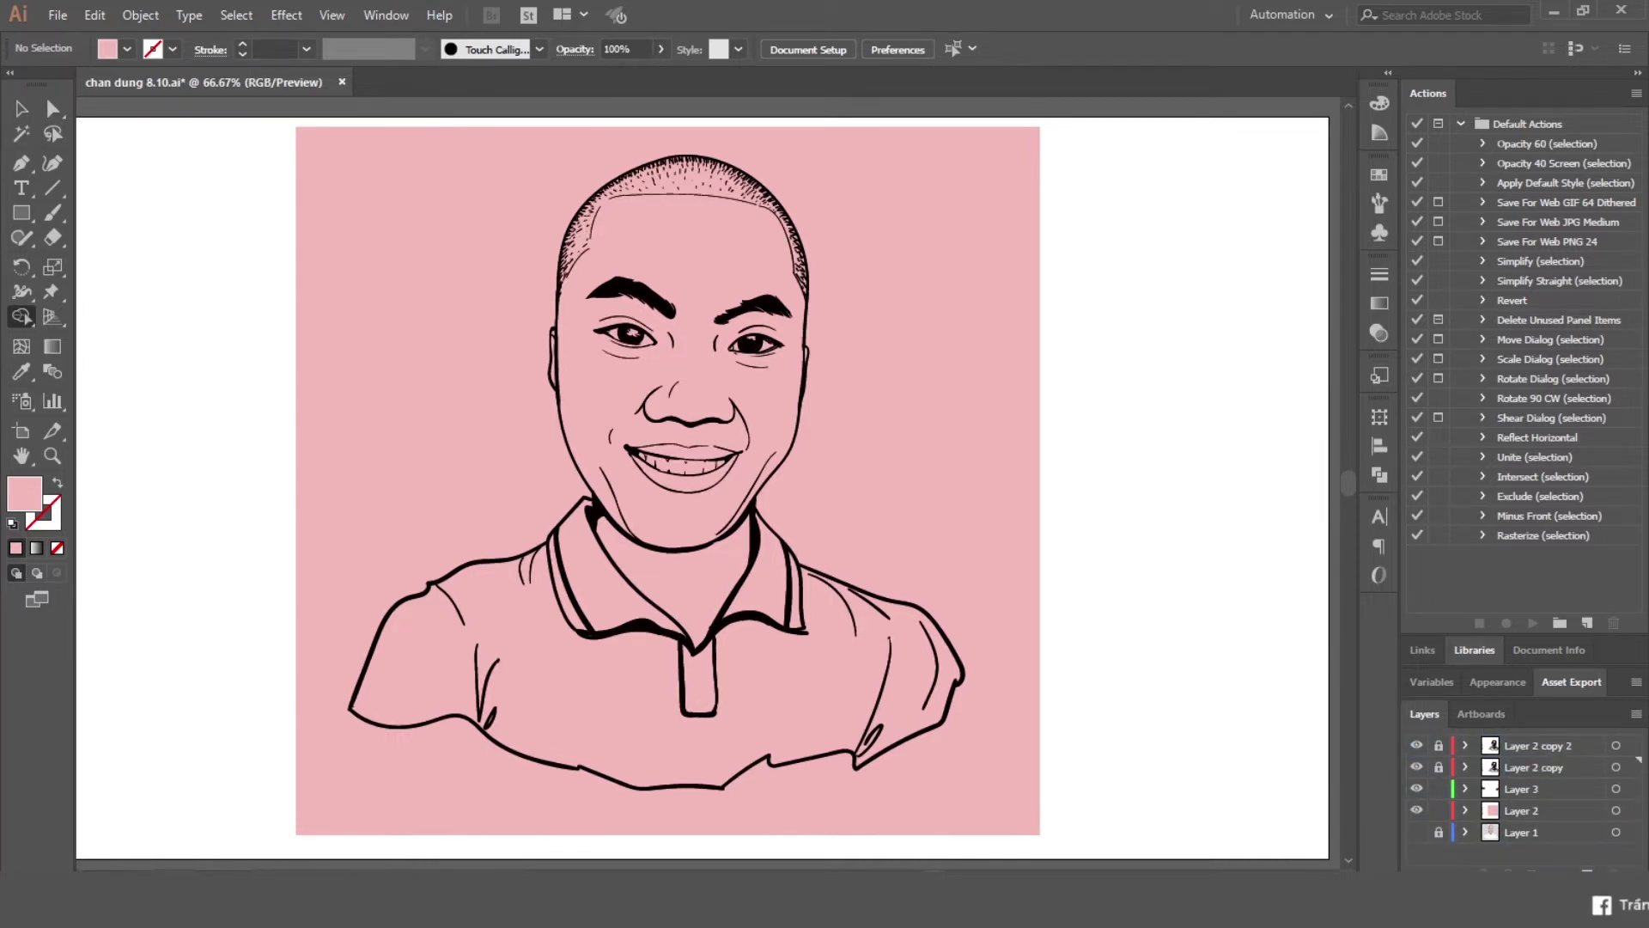
Unlock Layer 2 copy, select all its artwork, and expand its appearance
click(1439, 767)
click(1615, 767)
click(141, 14)
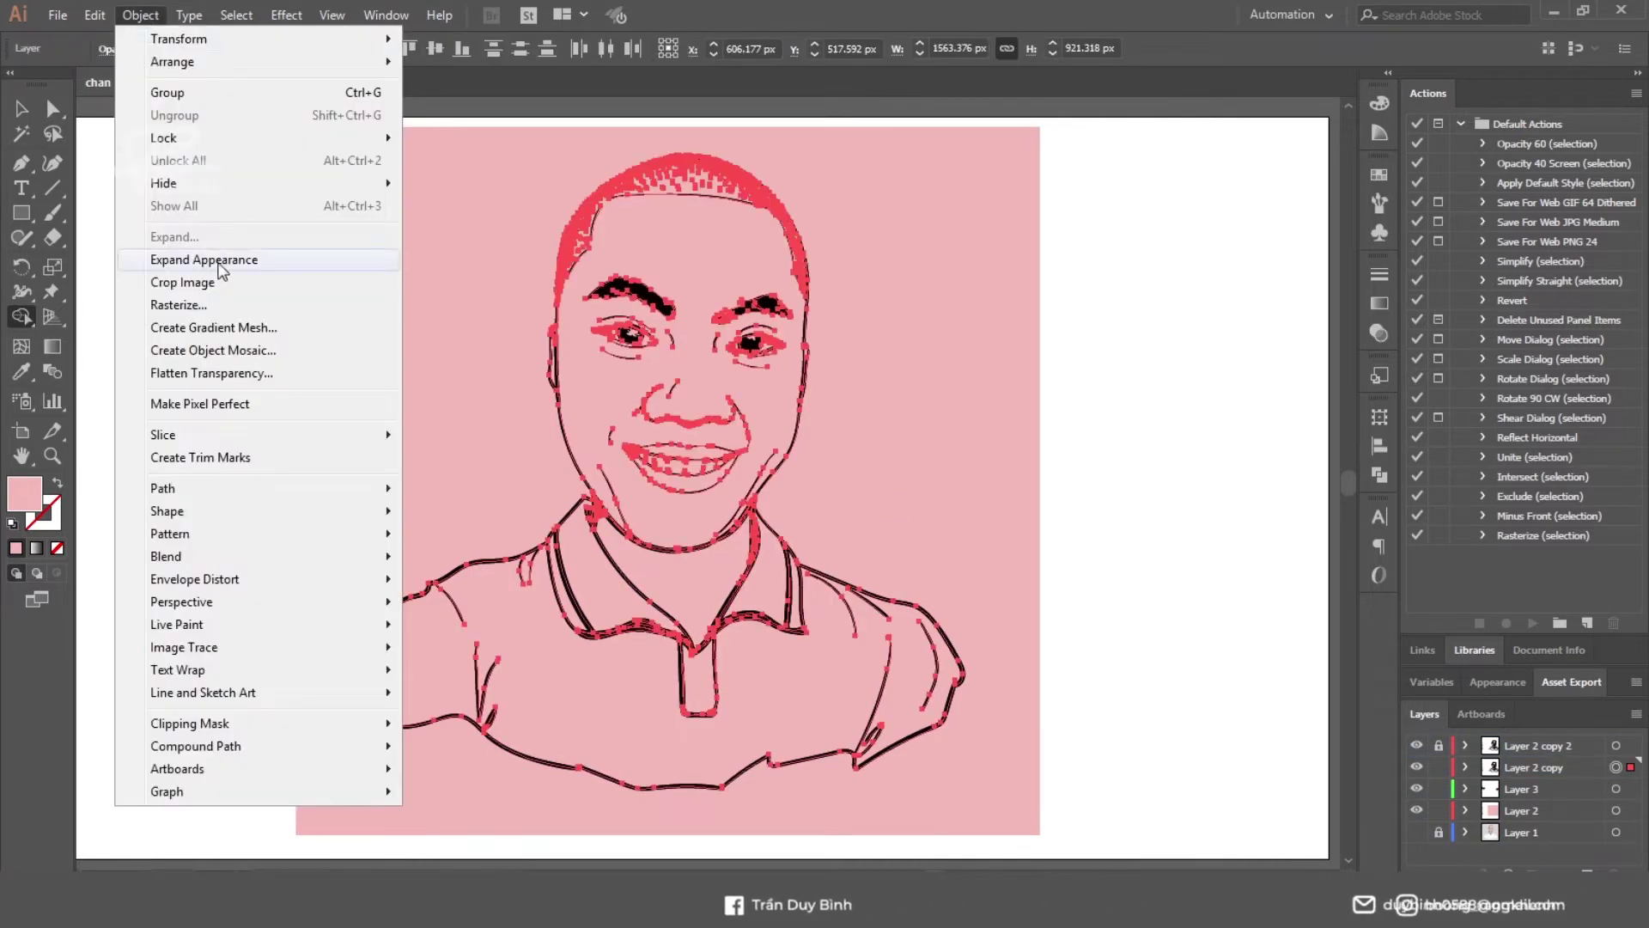
click(217, 254)
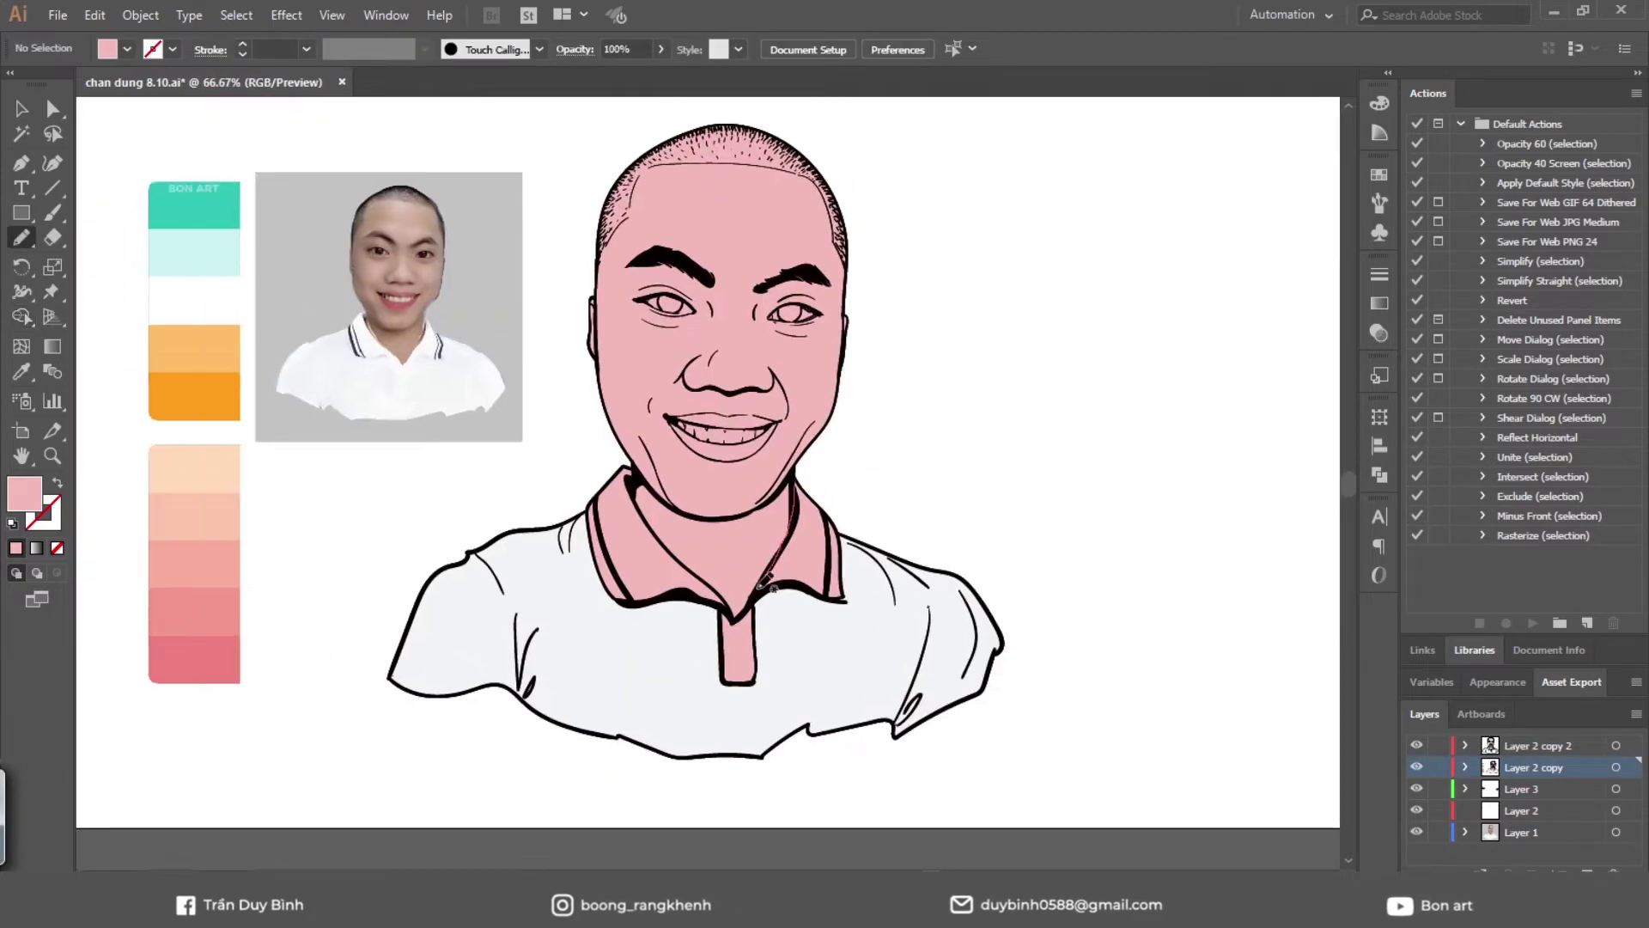
Draw Pencil shapes over both collar flaps in the palette's teal, and sample the orange swatch for the placket
mouse_move(760, 586)
mouse_down()
mouse_move(843, 601)
mouse_move(793, 483)
mouse_up()
key(i)
click(216, 196)
key(ctrl+shift+a)
key(n)
drag(737, 612, 651, 544)
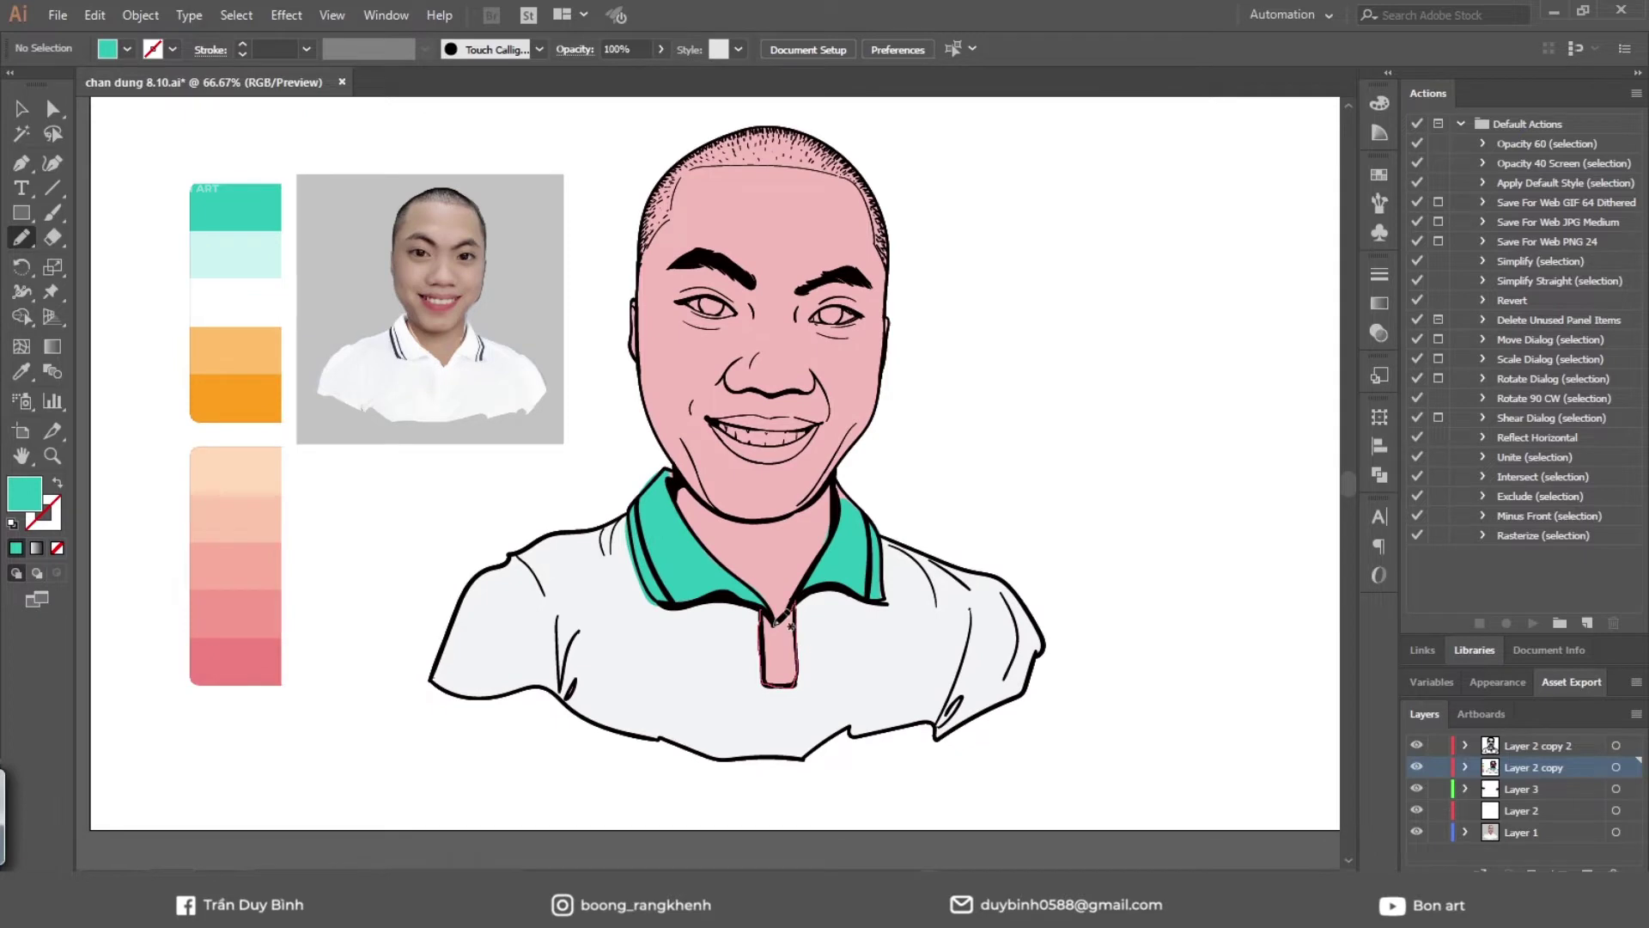
click(194, 395)
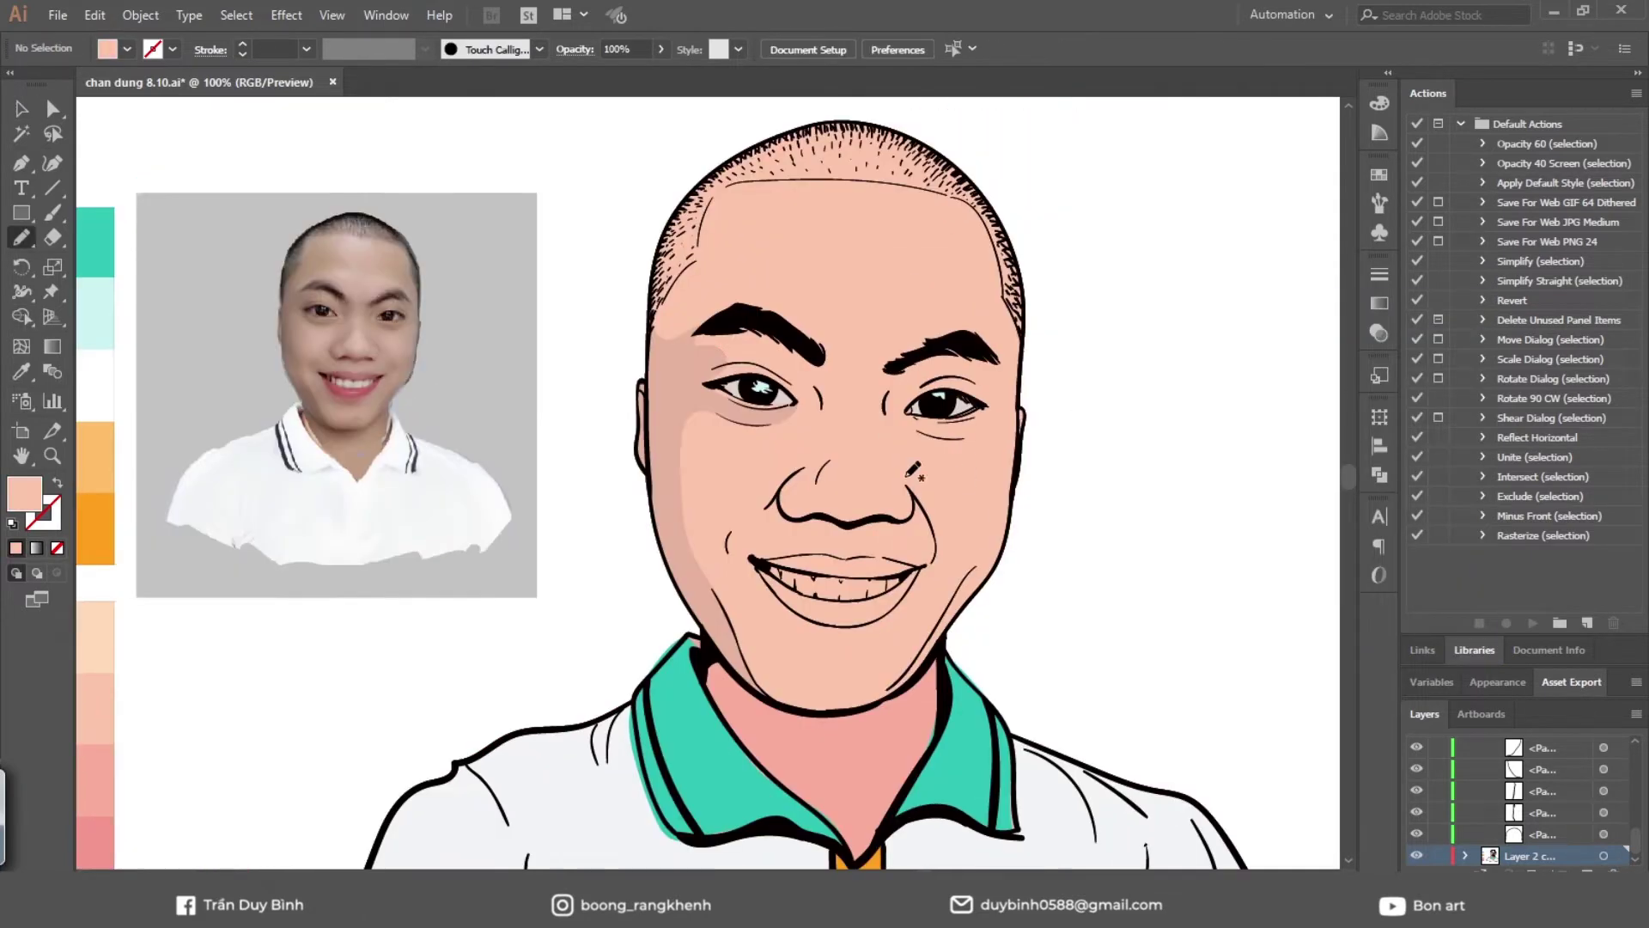
Draw a shadow shape on the cheek beside the smile, start the mouth shape, and adjust the fill color
mouse_move(904, 474)
mouse_down()
mouse_move(952, 535)
mouse_move(943, 635)
mouse_up()
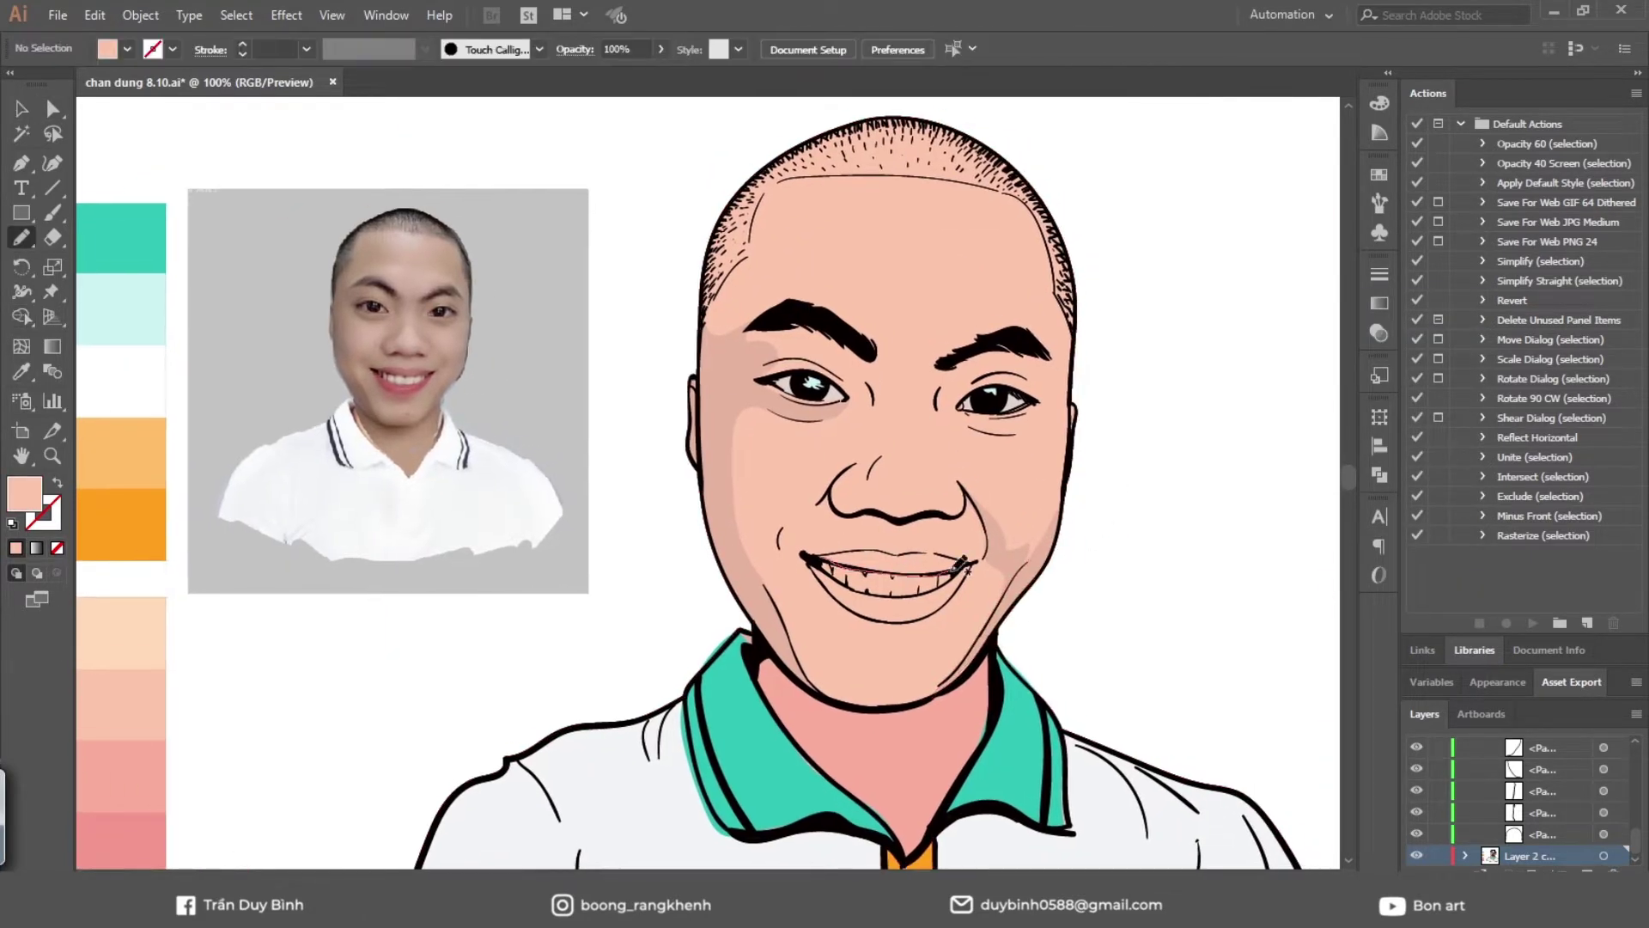
key(i)
mouse_move(955, 571)
mouse_down()
mouse_move(821, 563)
mouse_move(973, 564)
mouse_up()
double_click(26, 495)
click(1426, 339)
double_click(28, 500)
click(1426, 338)
Color the teeth off-white, basing the fill on a color sampled from the photo's mouth
key(a)
click(821, 564)
click(1529, 856)
key(n)
key(i)
click(395, 386)
click(407, 374)
double_click(28, 496)
click(1008, 416)
click(1412, 370)
key(n)
Fill the lower lip with the lip color sampled from the photo and deselect it
key(a)
click(972, 565)
key(i)
click(404, 390)
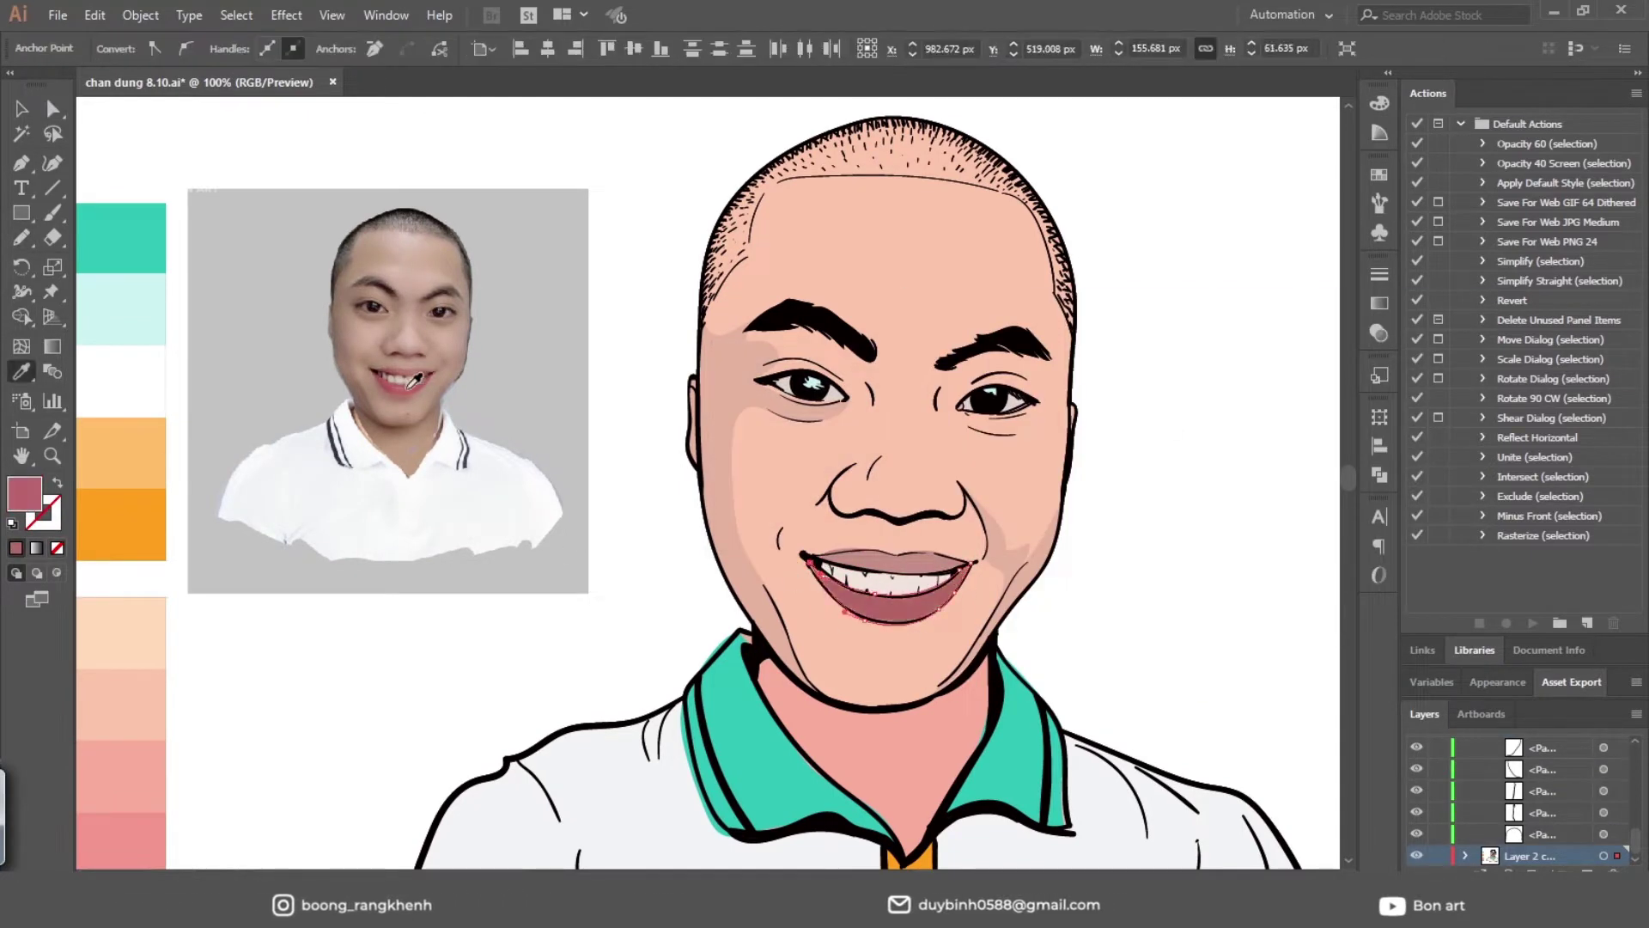
key(ctrl+shift+a)
Draw shadows along the nose and under the chin, using the sampled cheek shadow color and the palette's darker pink
key(n)
mouse_move(850, 342)
mouse_down()
mouse_move(962, 508)
mouse_move(863, 353)
mouse_up()
key(i)
click(1013, 575)
key(n)
mouse_move(764, 678)
mouse_down()
mouse_move(949, 700)
mouse_move(766, 675)
mouse_up()
key(i)
click(120, 840)
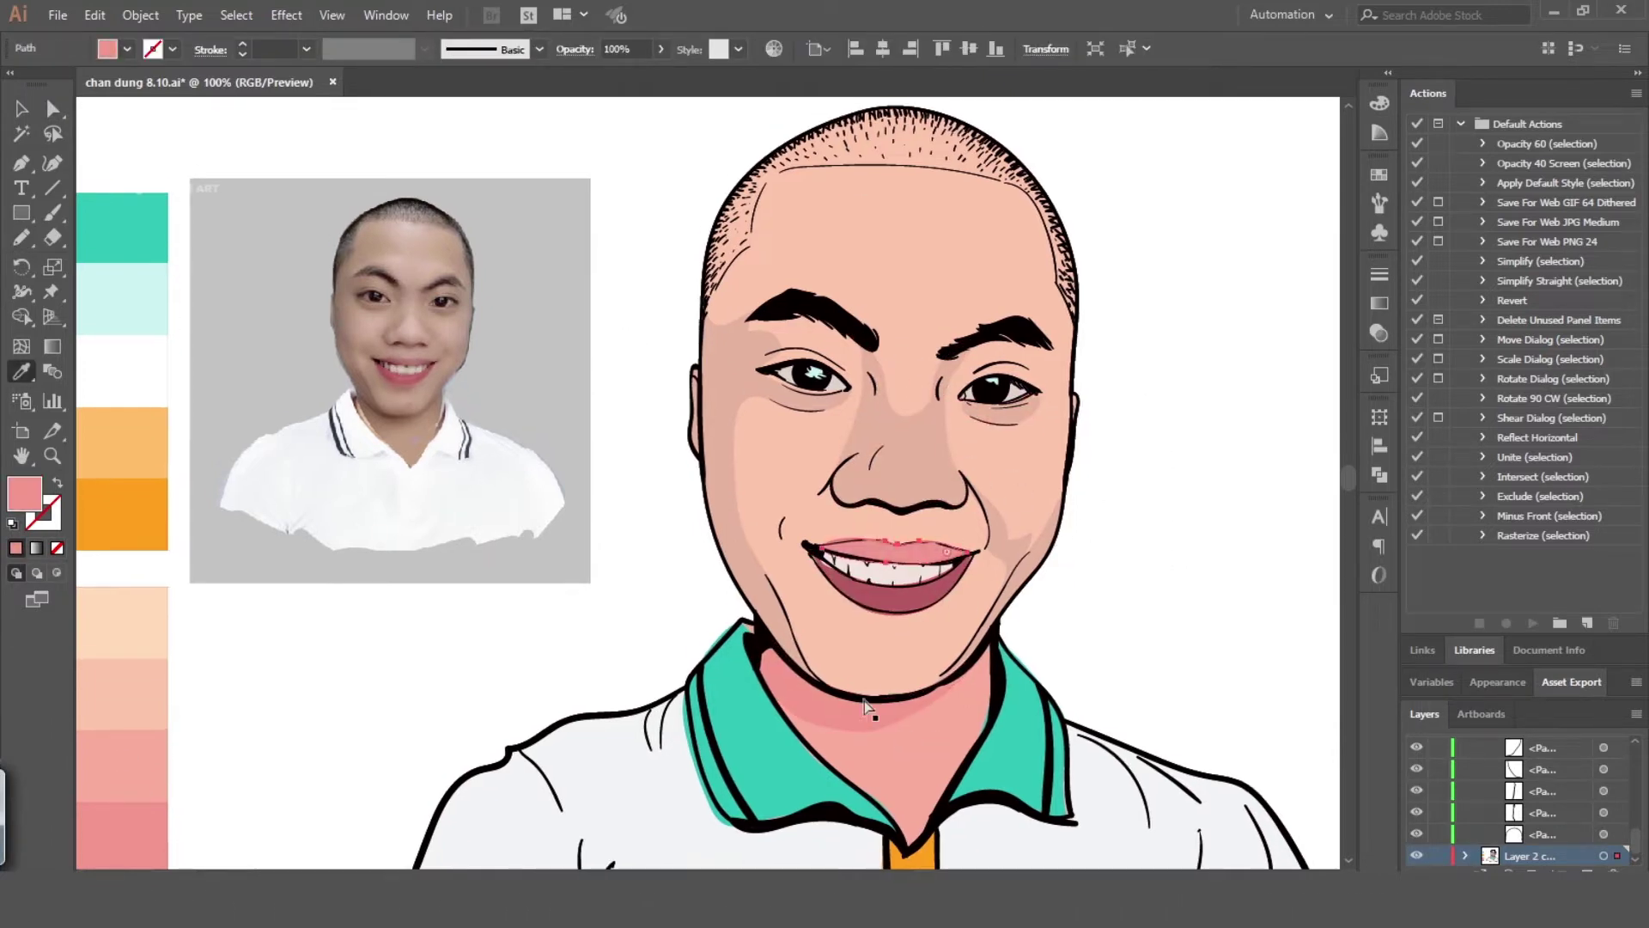
Draw a Pencil shape over the scalp along the hairline and fill it with a sampled grey tone
key(n)
drag(784, 209, 706, 376)
key(i)
click(764, 238)
key(v)
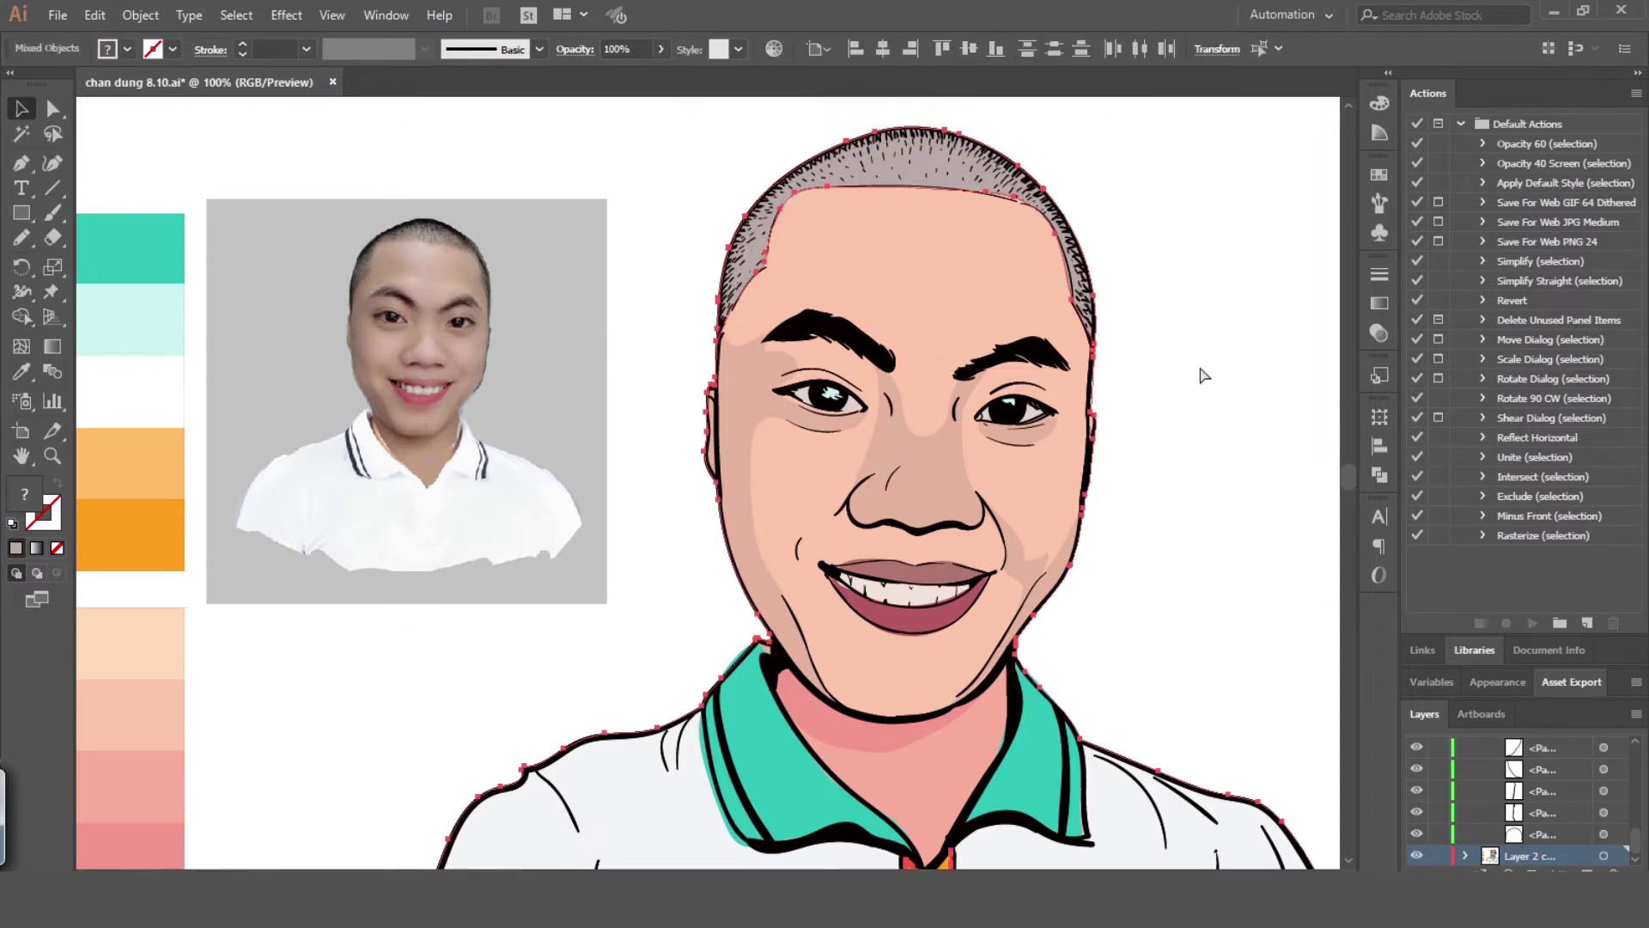
Draw Pencil shadow shapes beside the nose bridge and beneath the left eyebrow, filled with the skin shadow color sampled from the cheek
click(1200, 372)
key(n)
mouse_move(908, 400)
mouse_down()
mouse_move(907, 496)
mouse_move(909, 401)
mouse_up()
key(v)
shift+click(867, 447)
key(a)
mouse_move(979, 447)
mouse_down()
mouse_move(1062, 529)
mouse_move(1075, 440)
mouse_move(1104, 464)
mouse_move(1090, 435)
mouse_up()
key(n)
key(i)
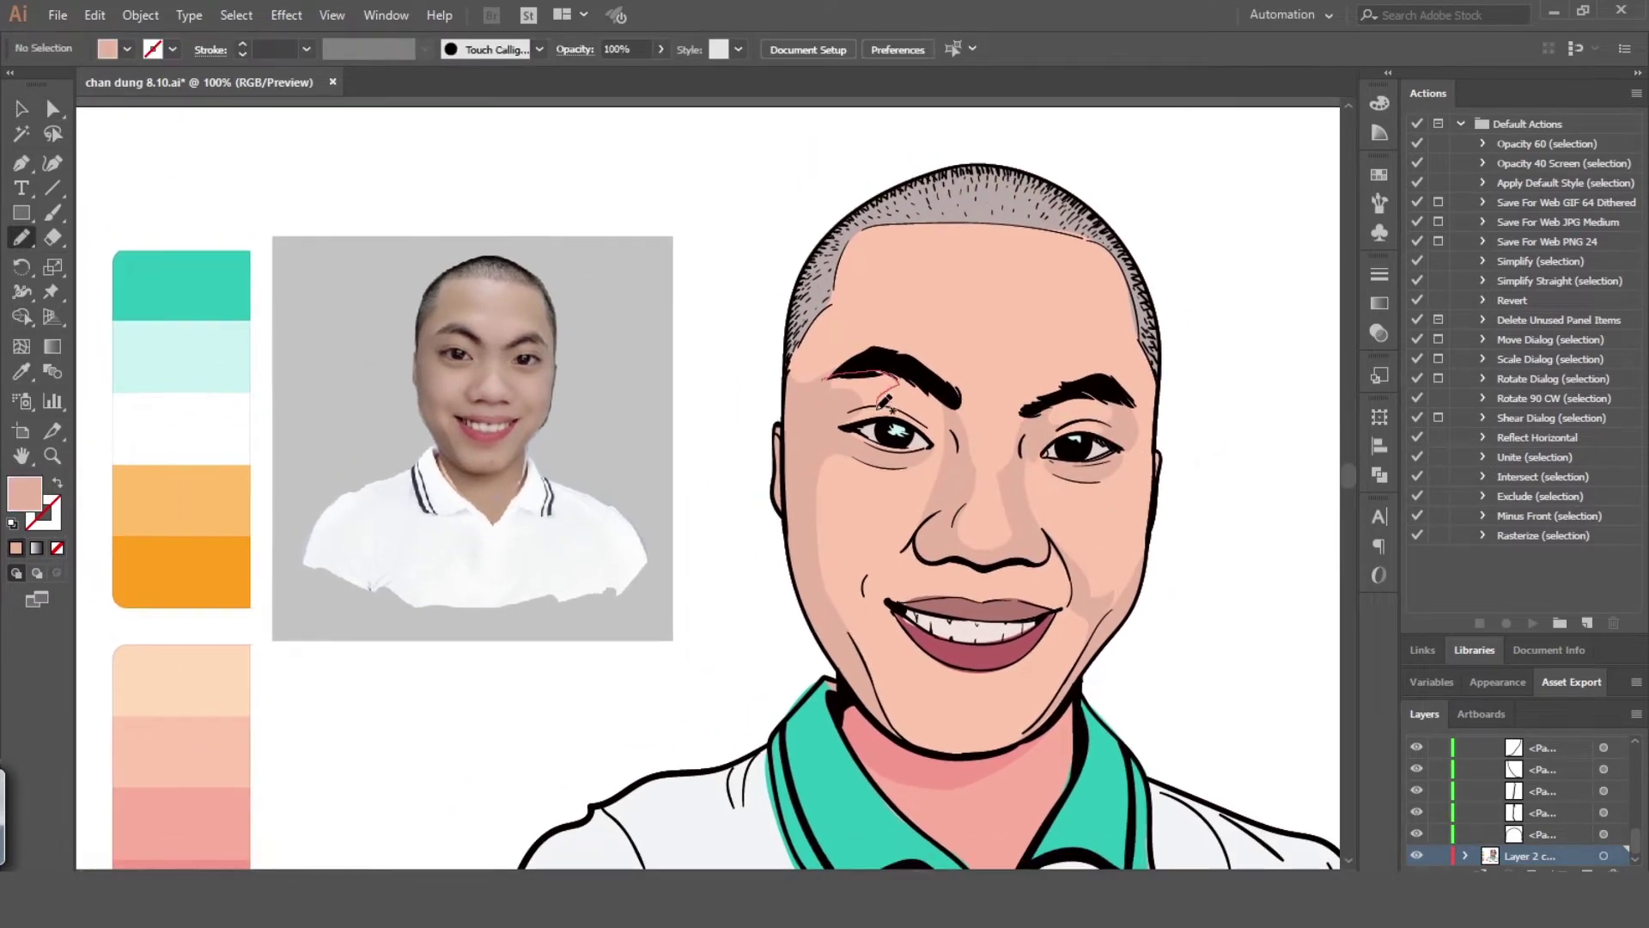
click(837, 417)
key(n)
drag(893, 378, 886, 421)
Draw shadow shapes on both sides of the forehead below the hairline in the sampled skin shadow color
mouse_move(872, 269)
mouse_down()
mouse_move(886, 308)
mouse_move(908, 266)
mouse_move(874, 268)
mouse_up()
key(i)
key(n)
mouse_move(1120, 271)
mouse_down()
mouse_move(1160, 368)
mouse_move(1125, 271)
mouse_up()
Draw skin shadow shapes across both cheeks and below the lower lip, filled with the same sampled color
drag(799, 413, 784, 541)
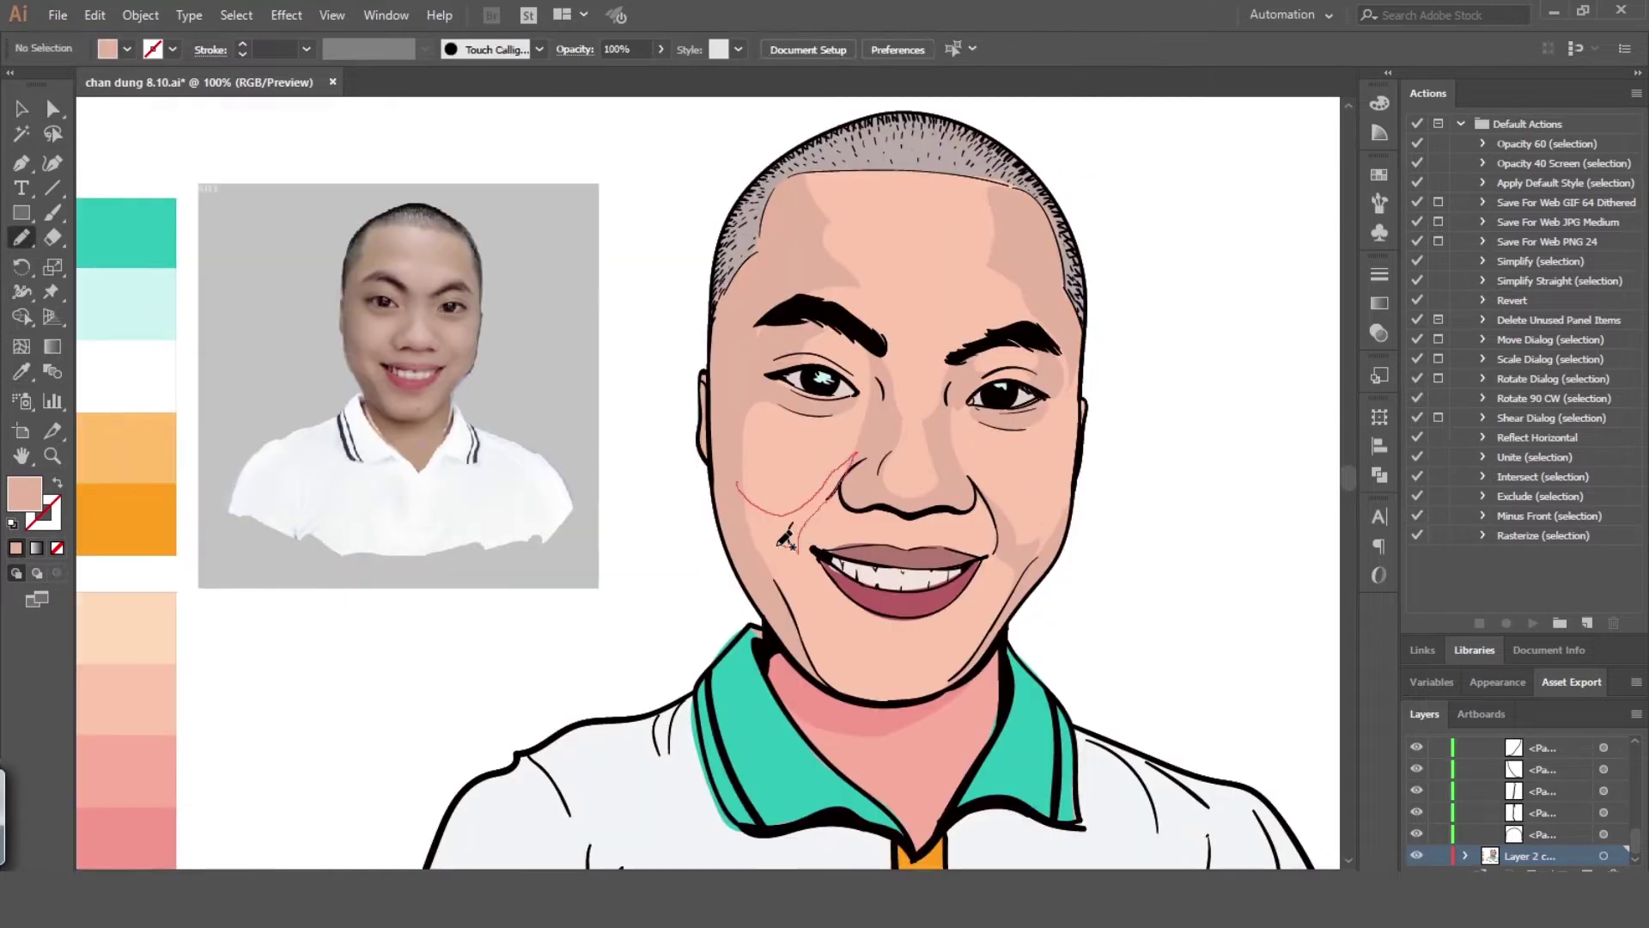
key(i)
mouse_move(916, 619)
mouse_down()
mouse_move(837, 571)
mouse_move(975, 570)
mouse_move(842, 574)
mouse_up()
key(n)
drag(1070, 475, 1156, 502)
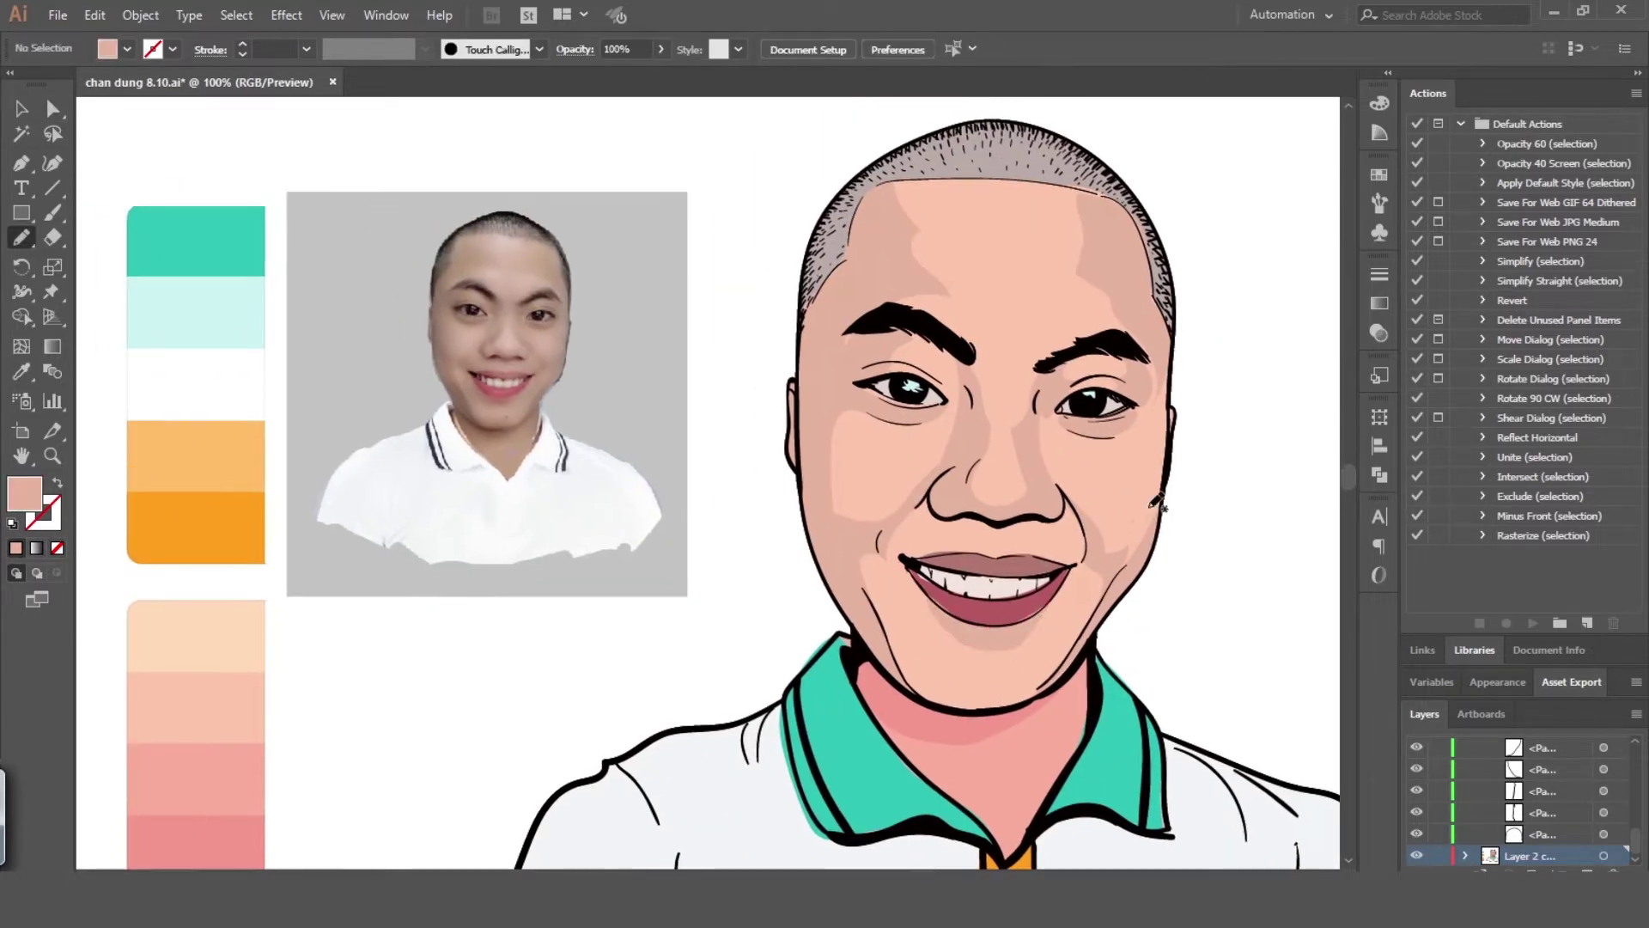
drag(960, 521, 1065, 498)
Add shadow shapes along the right edge of the face and between the eyebrows in the skin shadow color
key(i)
key(n)
drag(1196, 472, 1188, 489)
drag(977, 375, 974, 378)
key(i)
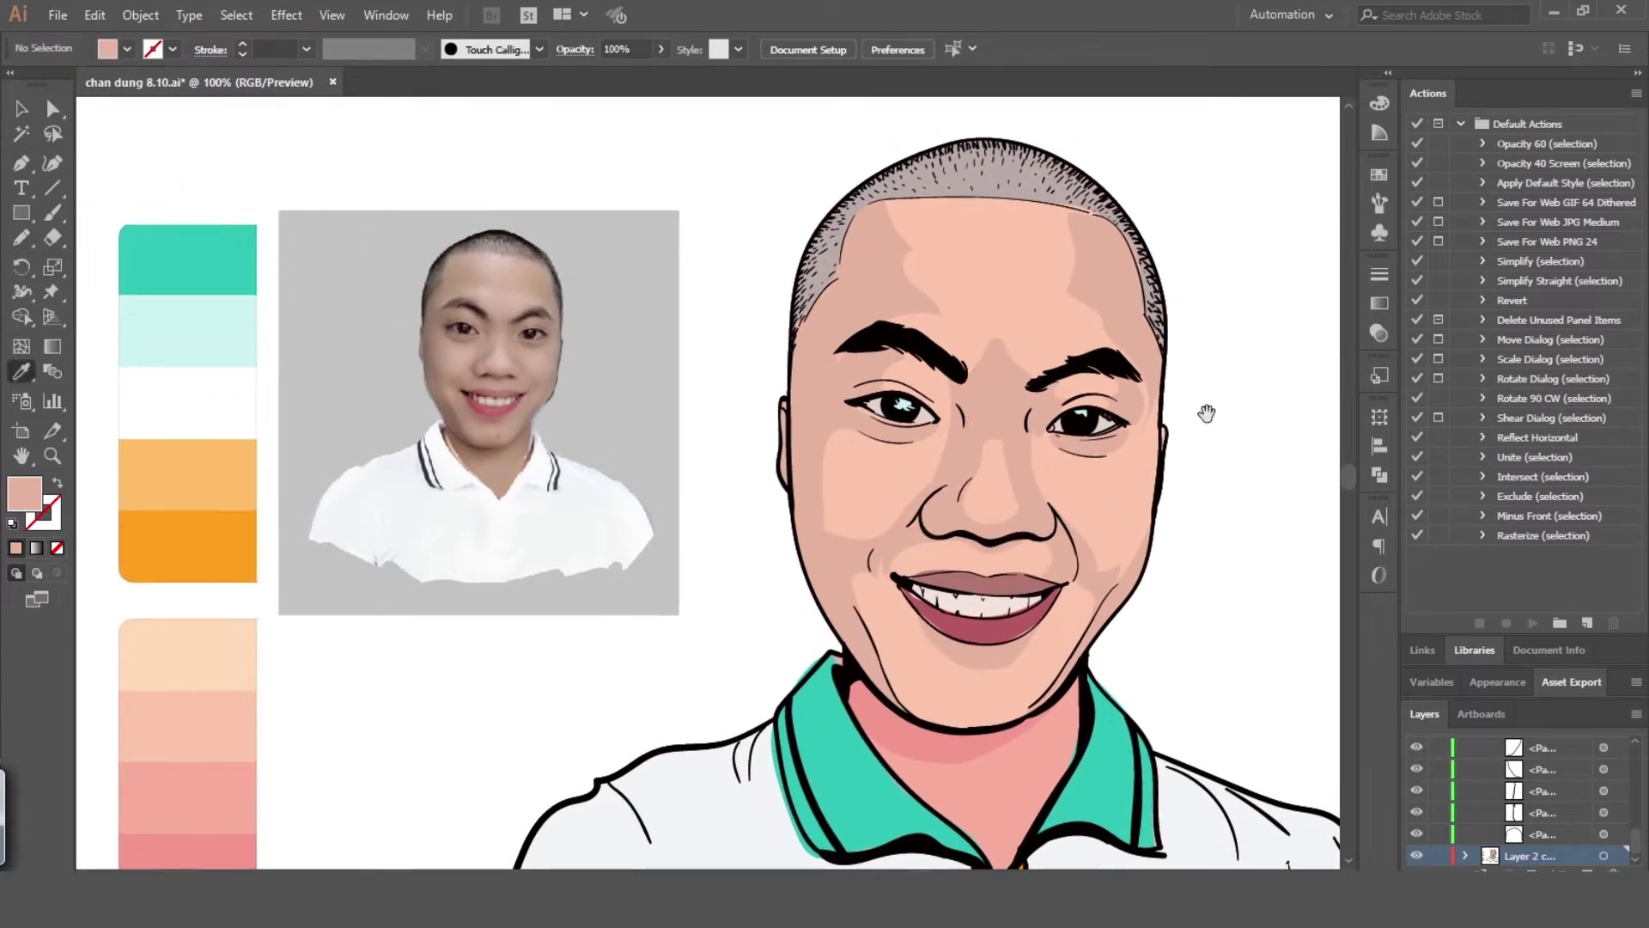
key(n)
drag(1203, 413, 1208, 390)
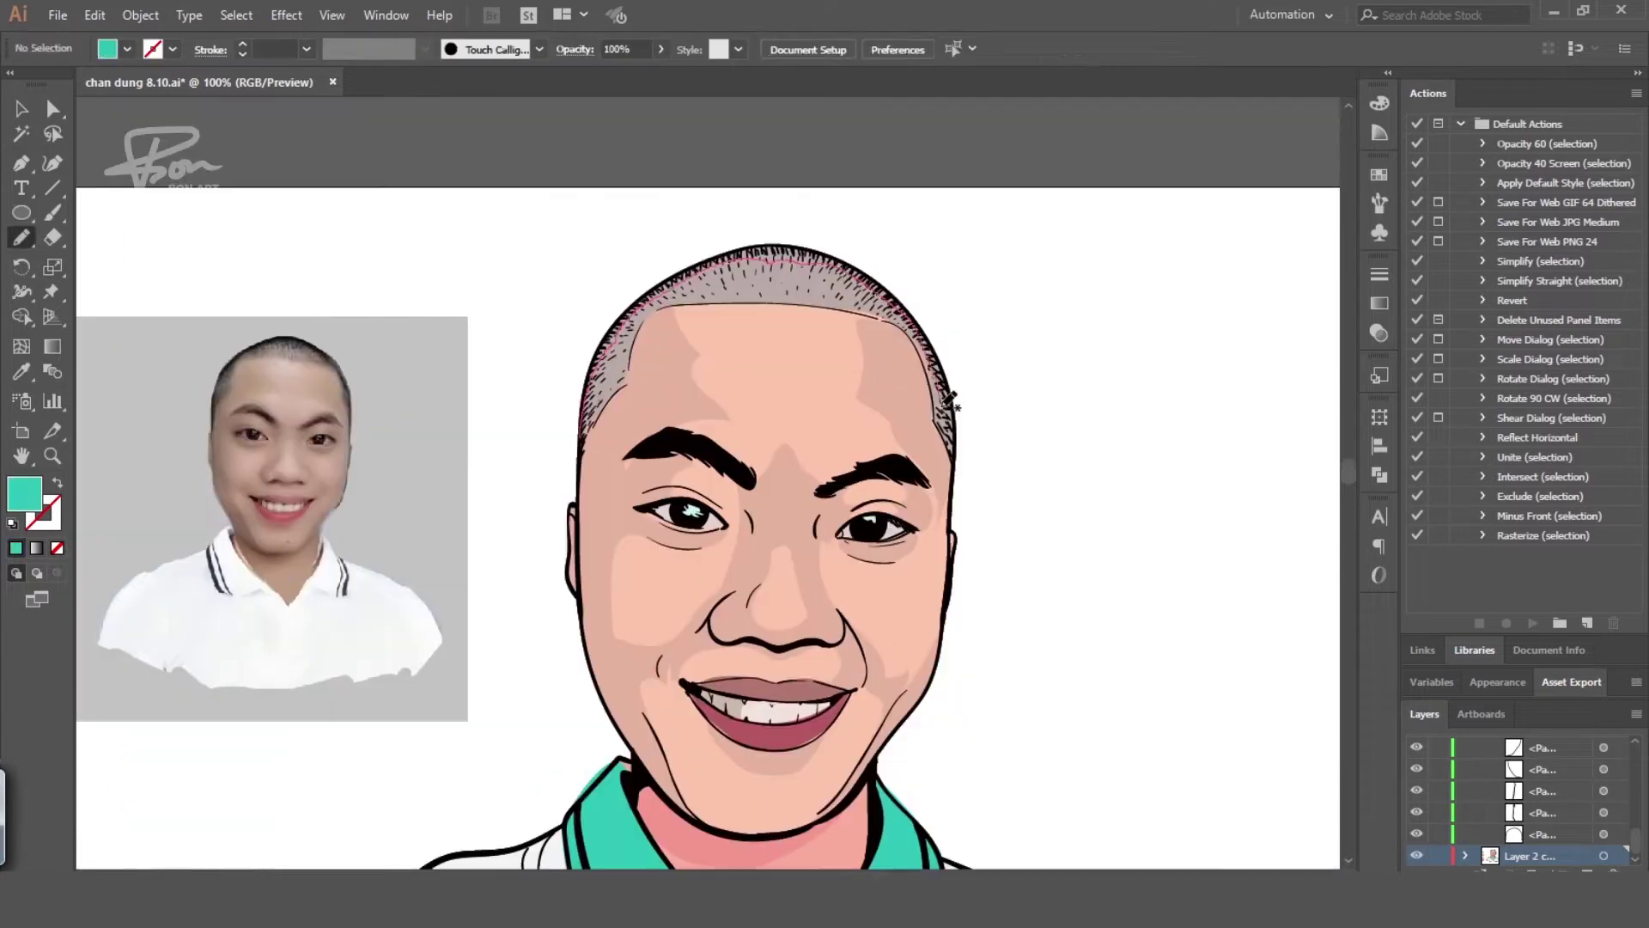
Draw a shading band along the top of the scalp, trim it with Shape Builder, and fill it with a dark tone sampled from the photo's hair
drag(954, 398, 949, 412)
key(v)
shift+click(825, 409)
key(shift+m)
key(i)
click(338, 366)
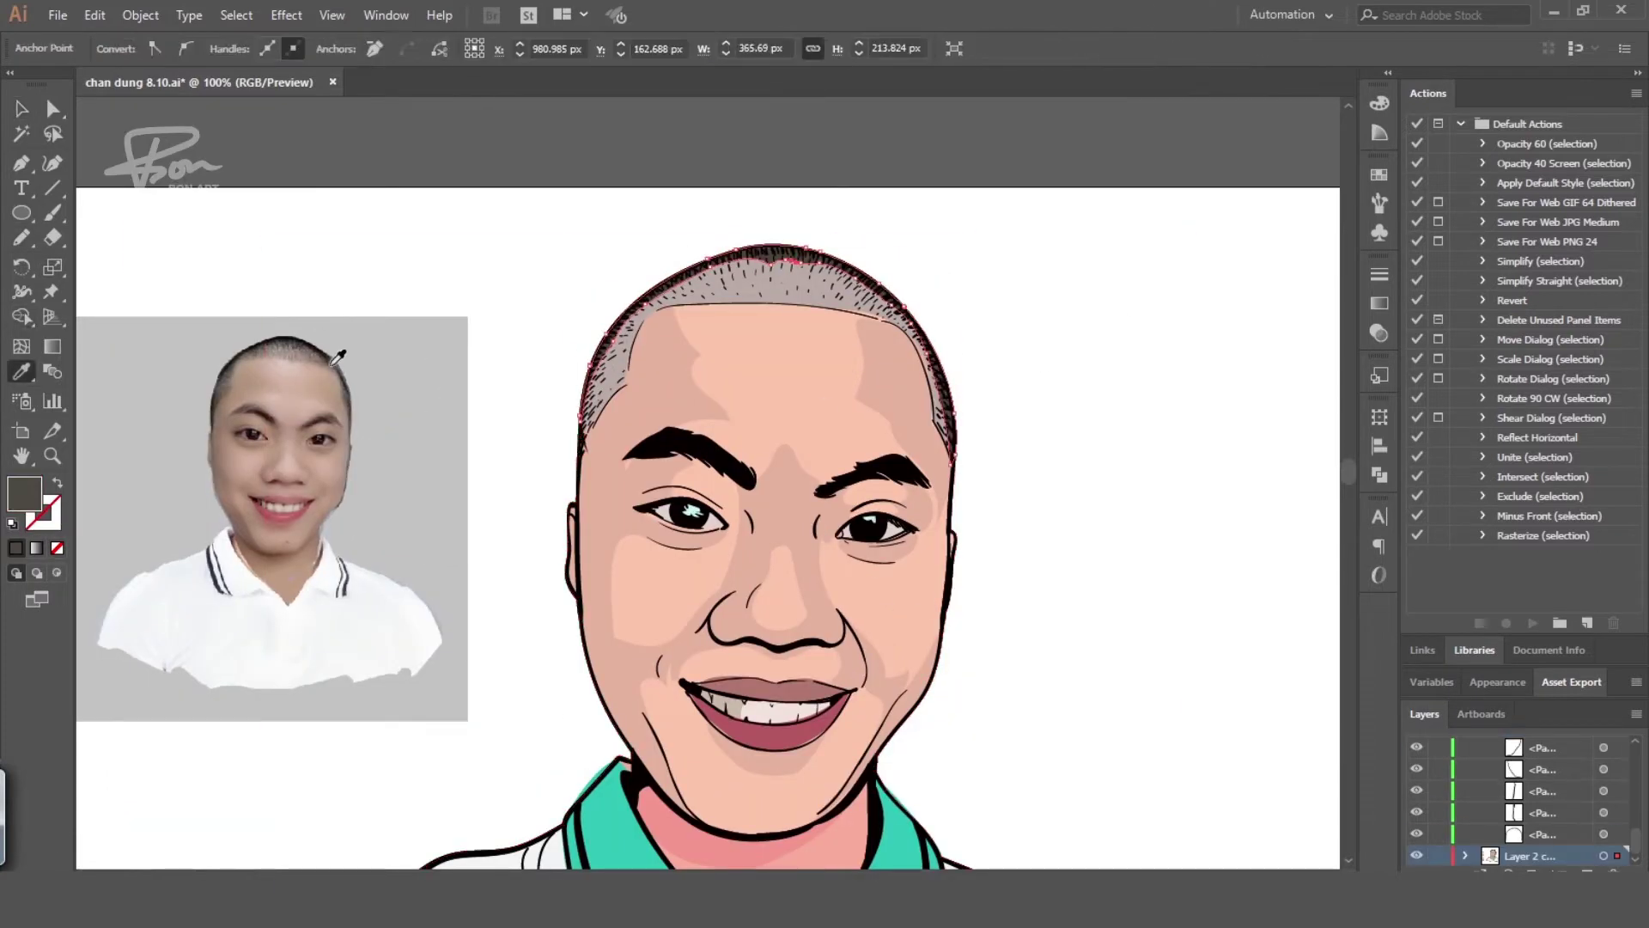
key(ctrl+shift+a)
drag(849, 335, 938, 342)
key(n)
drag(1115, 295, 1172, 243)
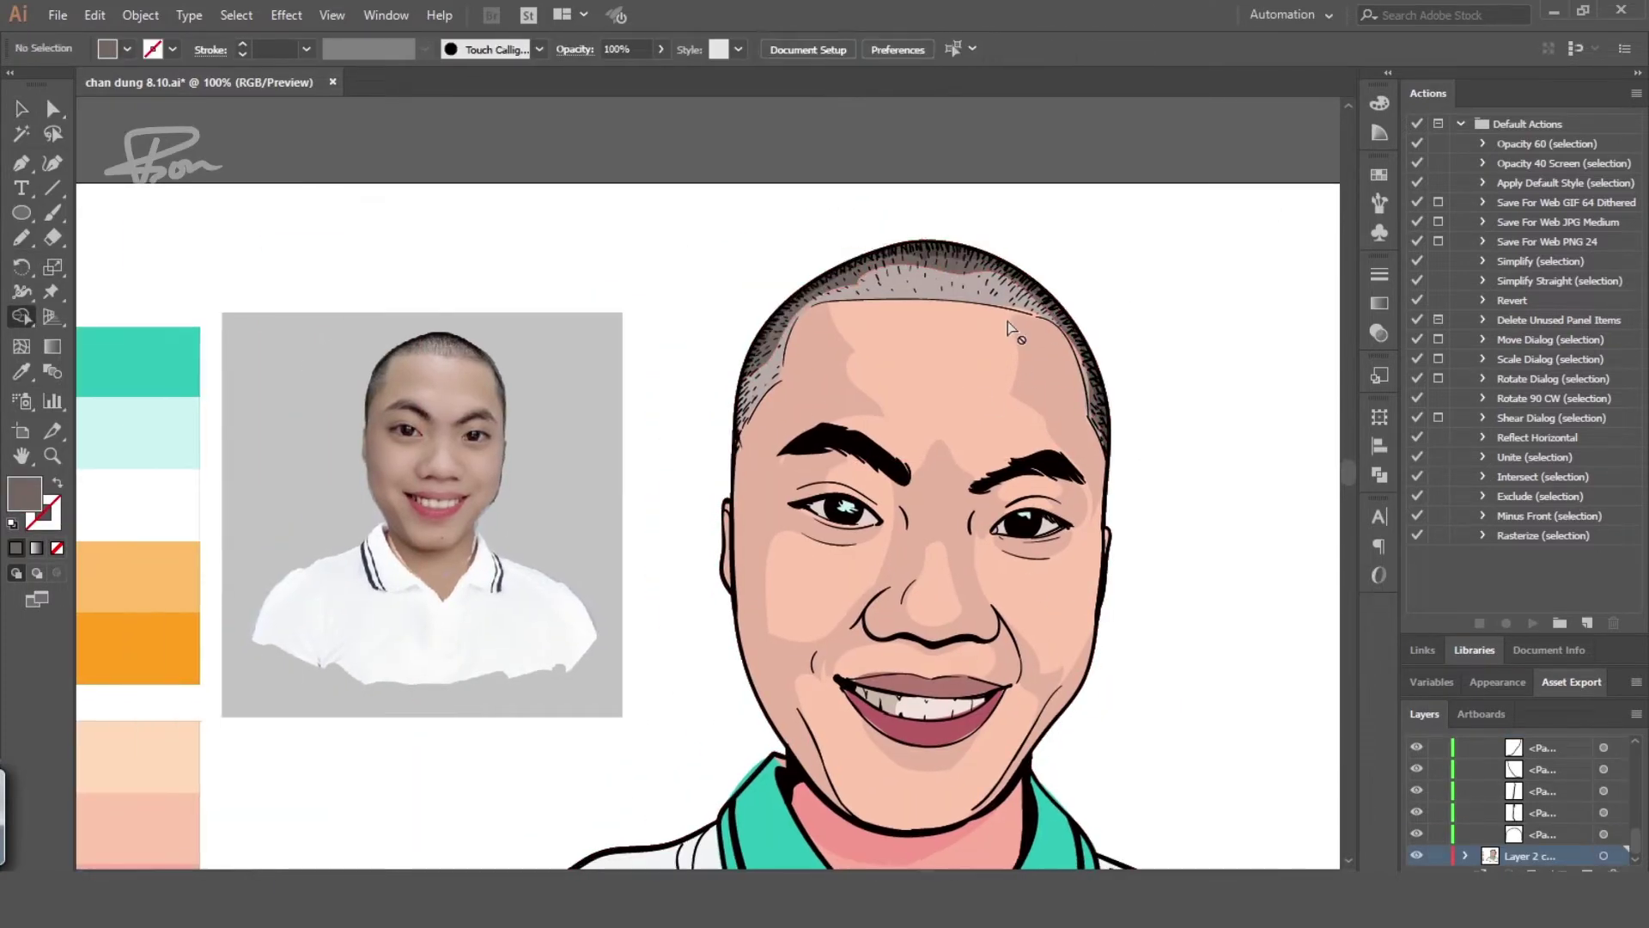
Add a shadow under the left eye and refine the skin shadow at the right temple by editing its path
drag(859, 497, 783, 481)
drag(945, 515, 876, 484)
key(a)
click(855, 474)
key(shift+m)
drag(902, 430, 950, 435)
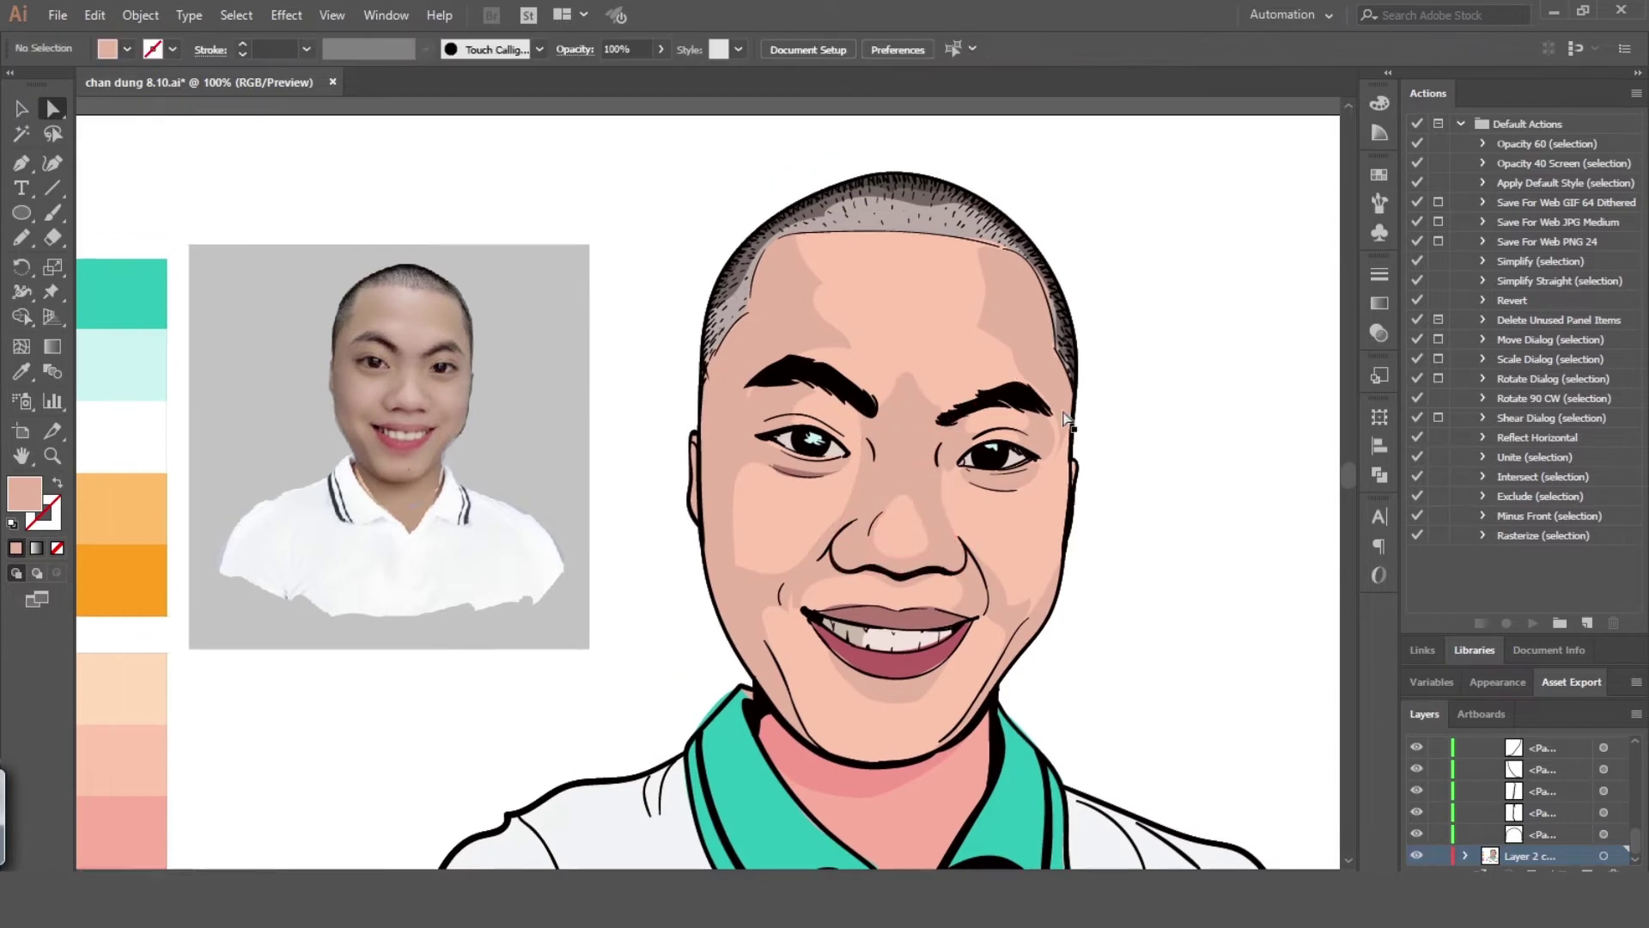
key(p)
click(1013, 355)
key(ctrl+shift+a)
mouse_move(1167, 476)
mouse_down()
mouse_move(1225, 415)
mouse_move(1108, 383)
mouse_up()
Delete unneeded anchor points from the shadow shapes along the jaw and chin
key(a)
click(931, 582)
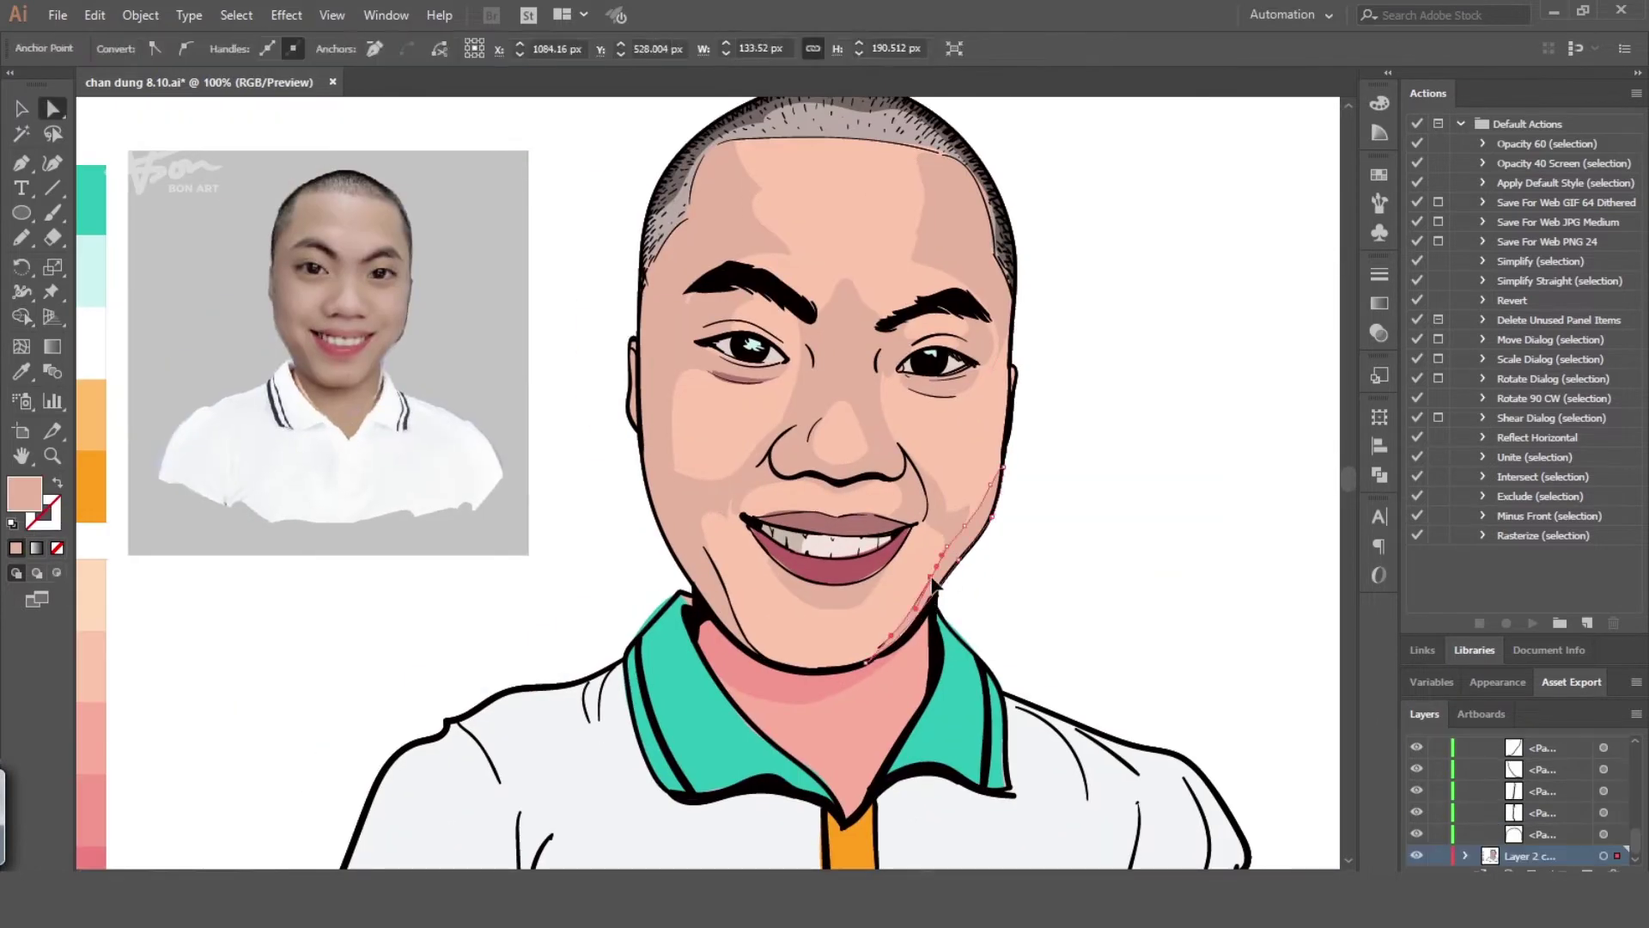
key(Delete)
click(752, 654)
key(Delete)
key(Delete)
click(745, 642)
drag(688, 483, 699, 524)
click(1005, 581)
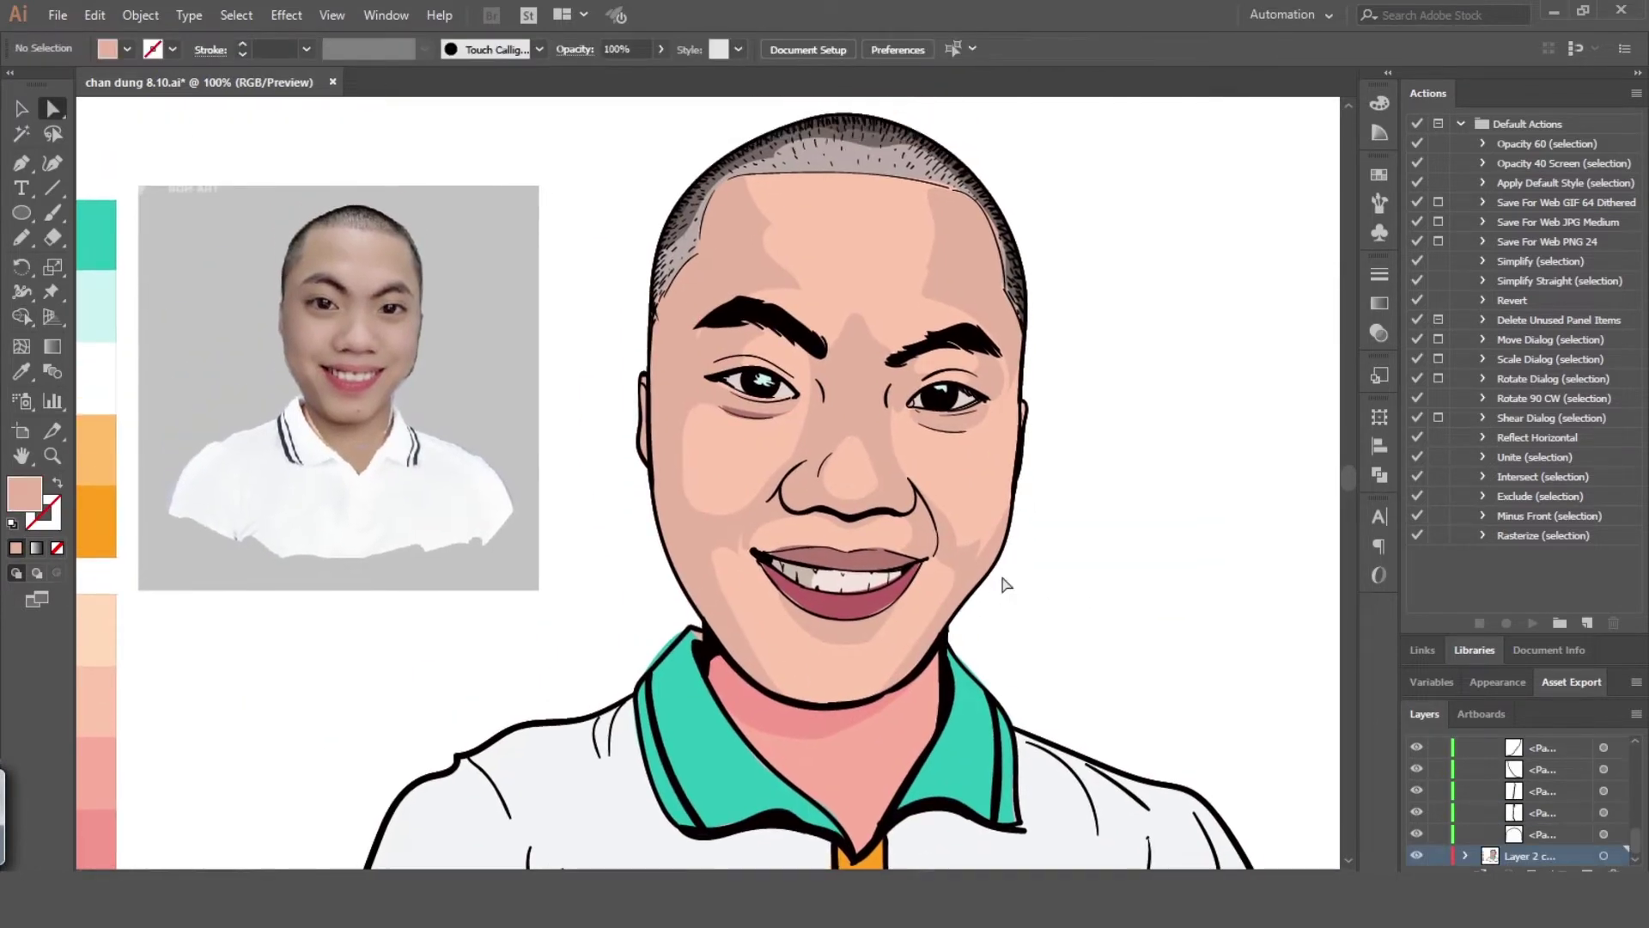
Fill the right eyebrow with a linear gradient running from near-black to the grey-brown sampled from the hair
key(v)
click(957, 340)
click(1379, 475)
drag(1070, 516, 904, 517)
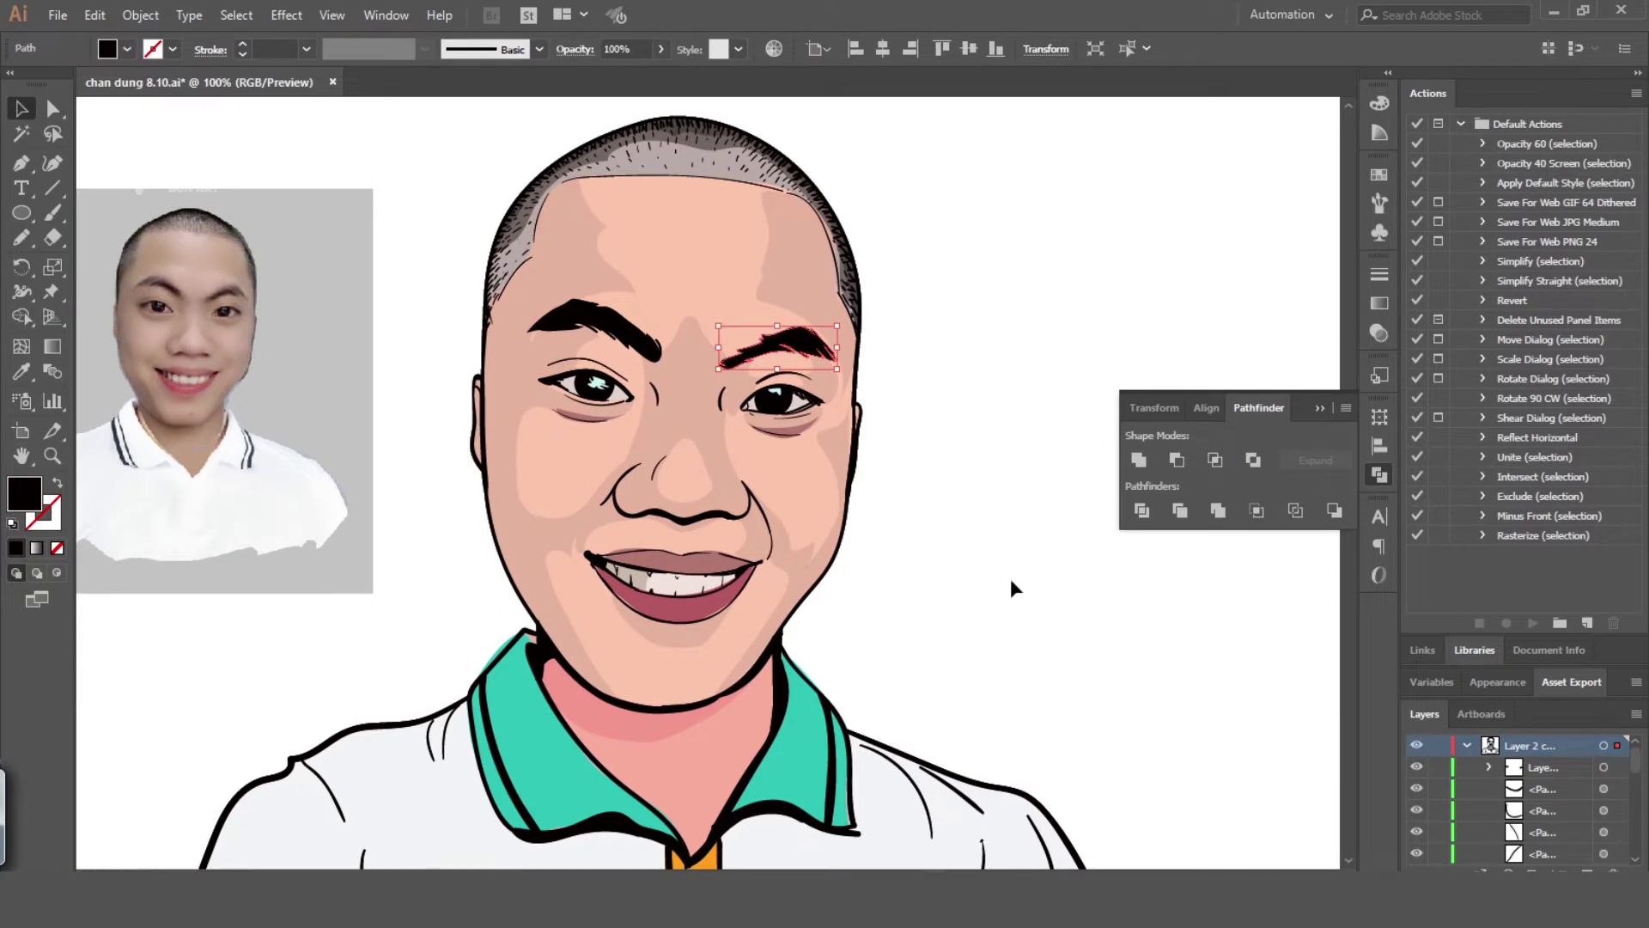
click(1379, 303)
key(i)
click(760, 135)
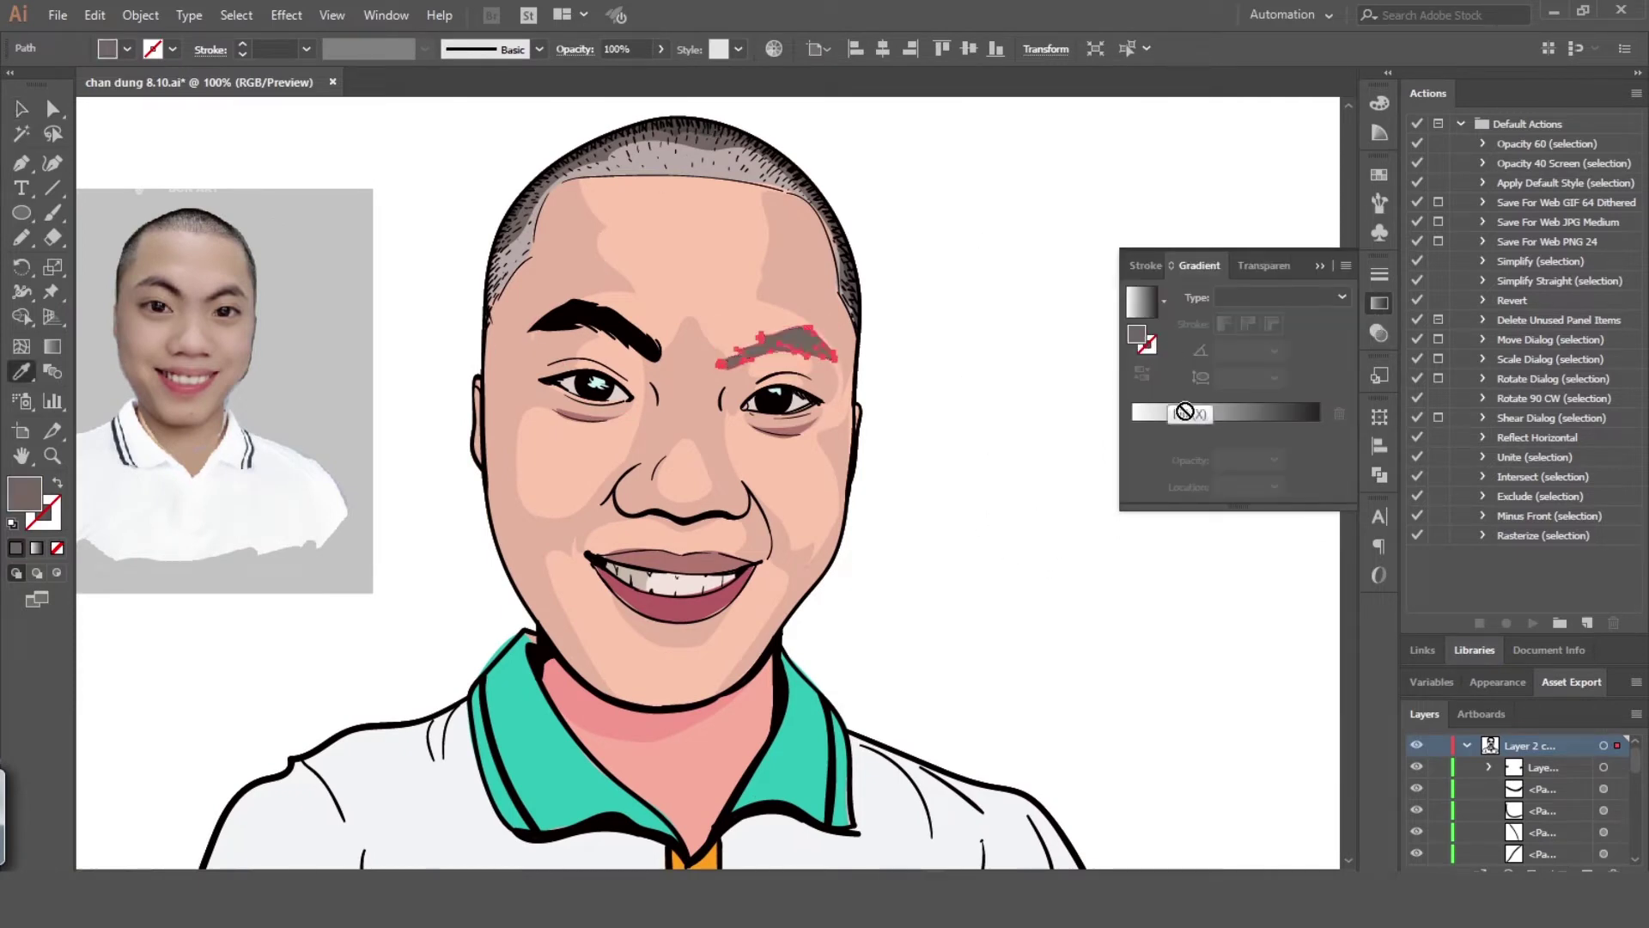
drag(1137, 335, 1171, 430)
drag(1132, 430, 1163, 504)
click(1142, 375)
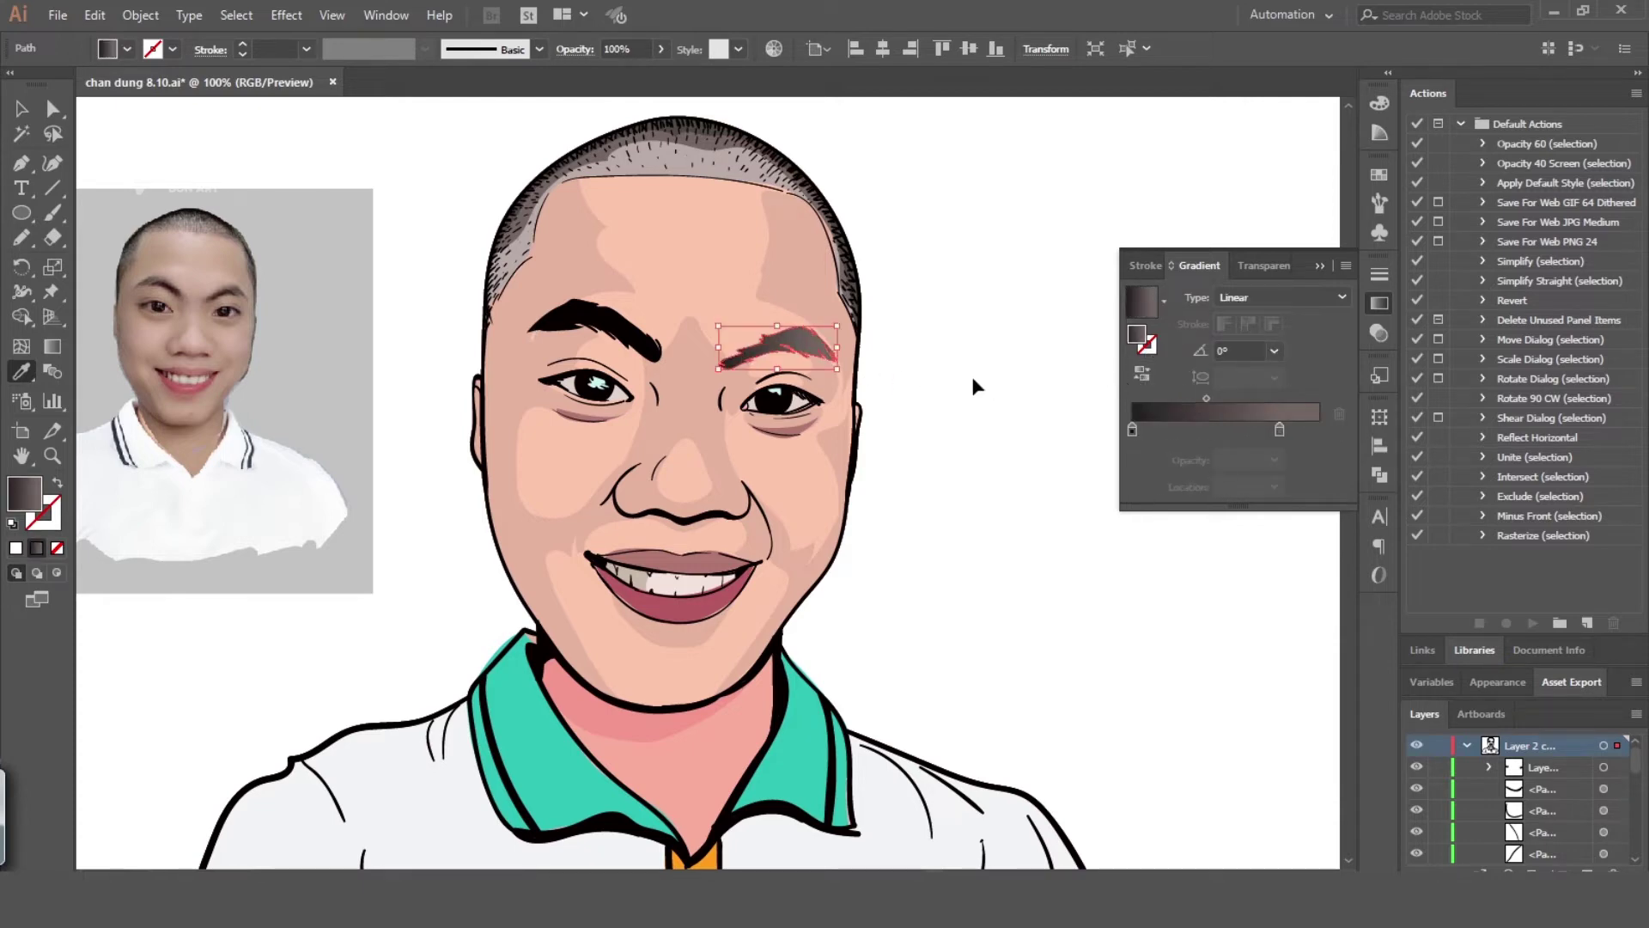
Apply the same linear gradient to the left eyebrow, run it diagonally along the brow at about -30°, and deselect
key(ctrl+shift+a)
click(616, 341)
key(.)
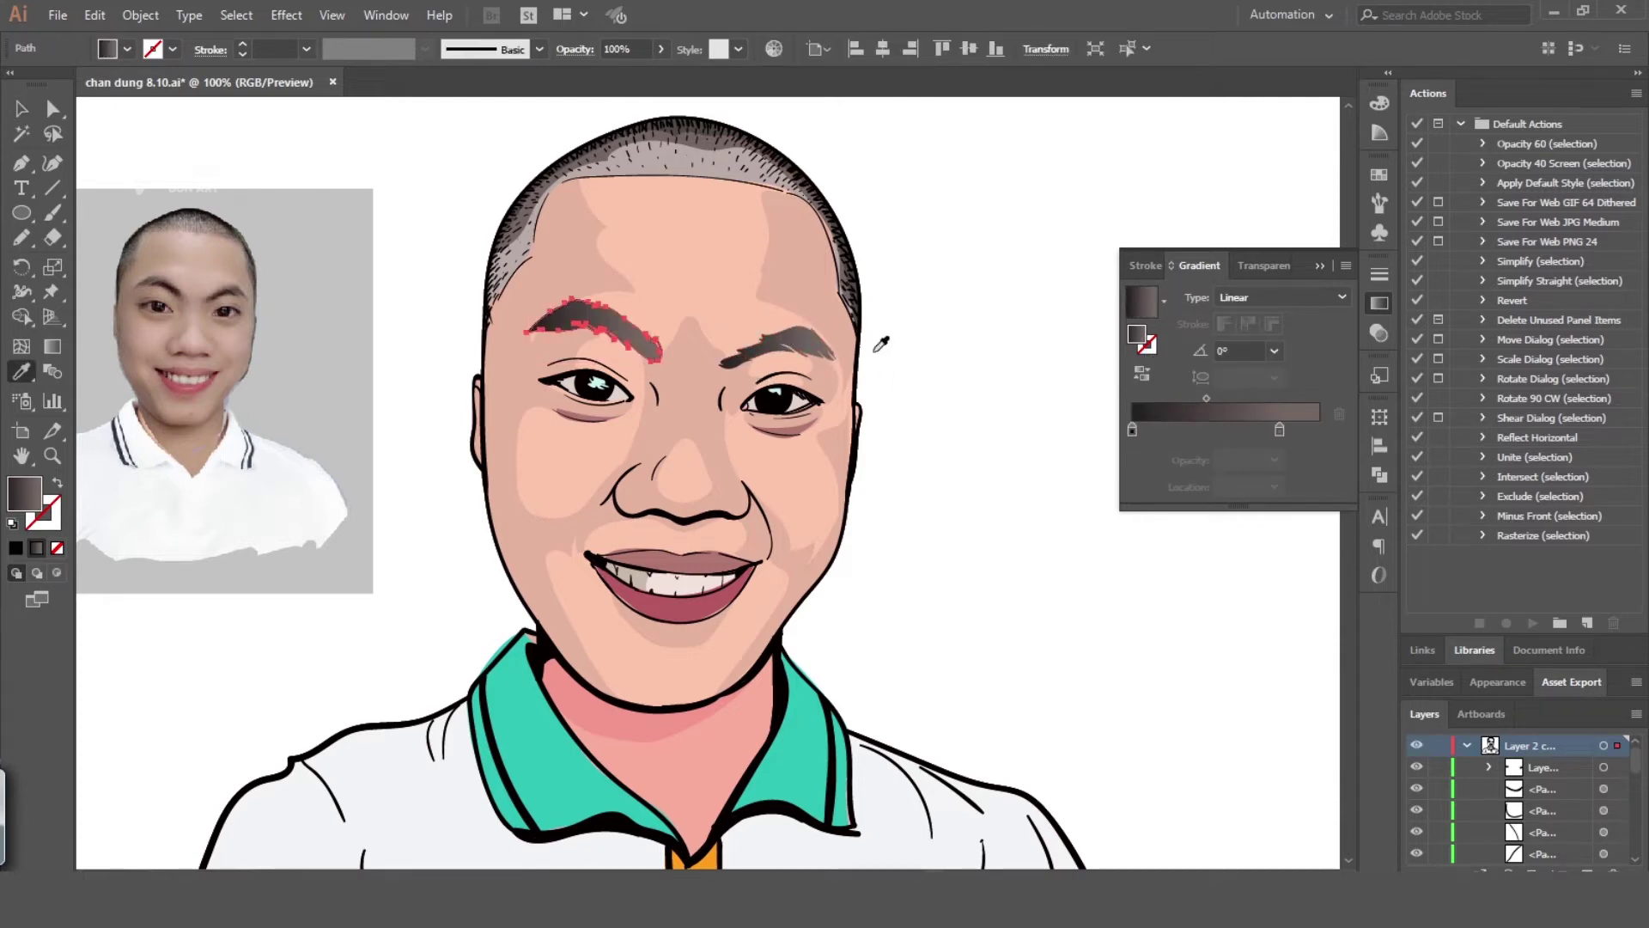
key(g)
drag(550, 314, 650, 372)
key(v)
click(935, 387)
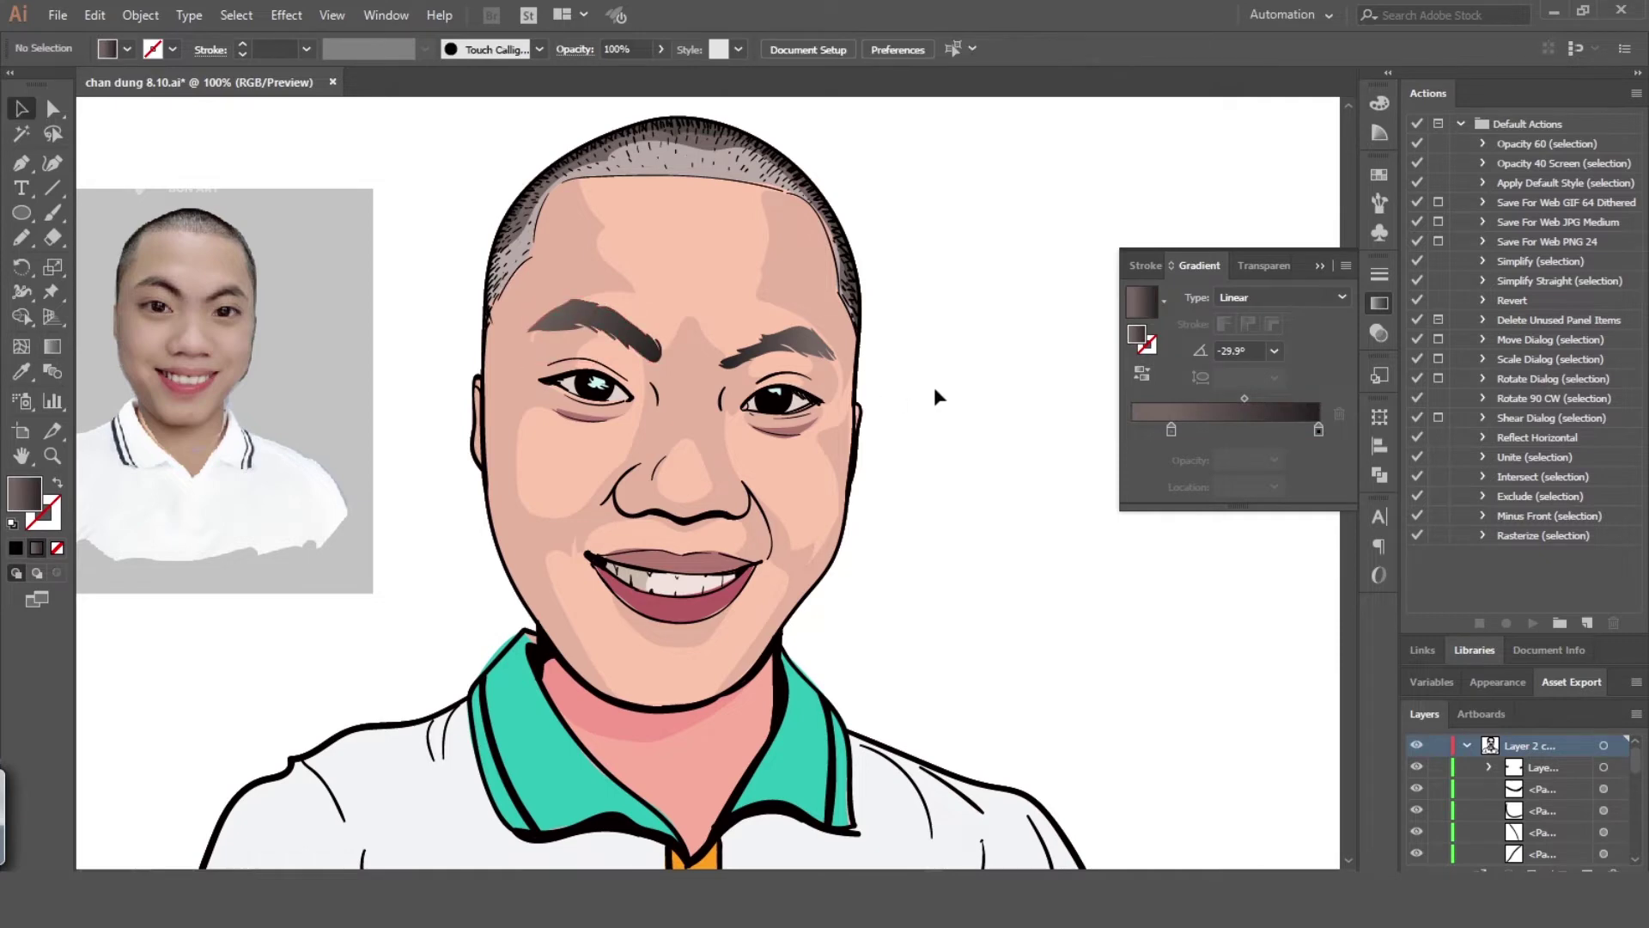
Adjust an anchor point of the right forehead shadow near the hairline and deselect the shape
scroll(935, 386, left, 2)
drag(958, 461, 934, 444)
click(845, 206)
key(a)
click(838, 170)
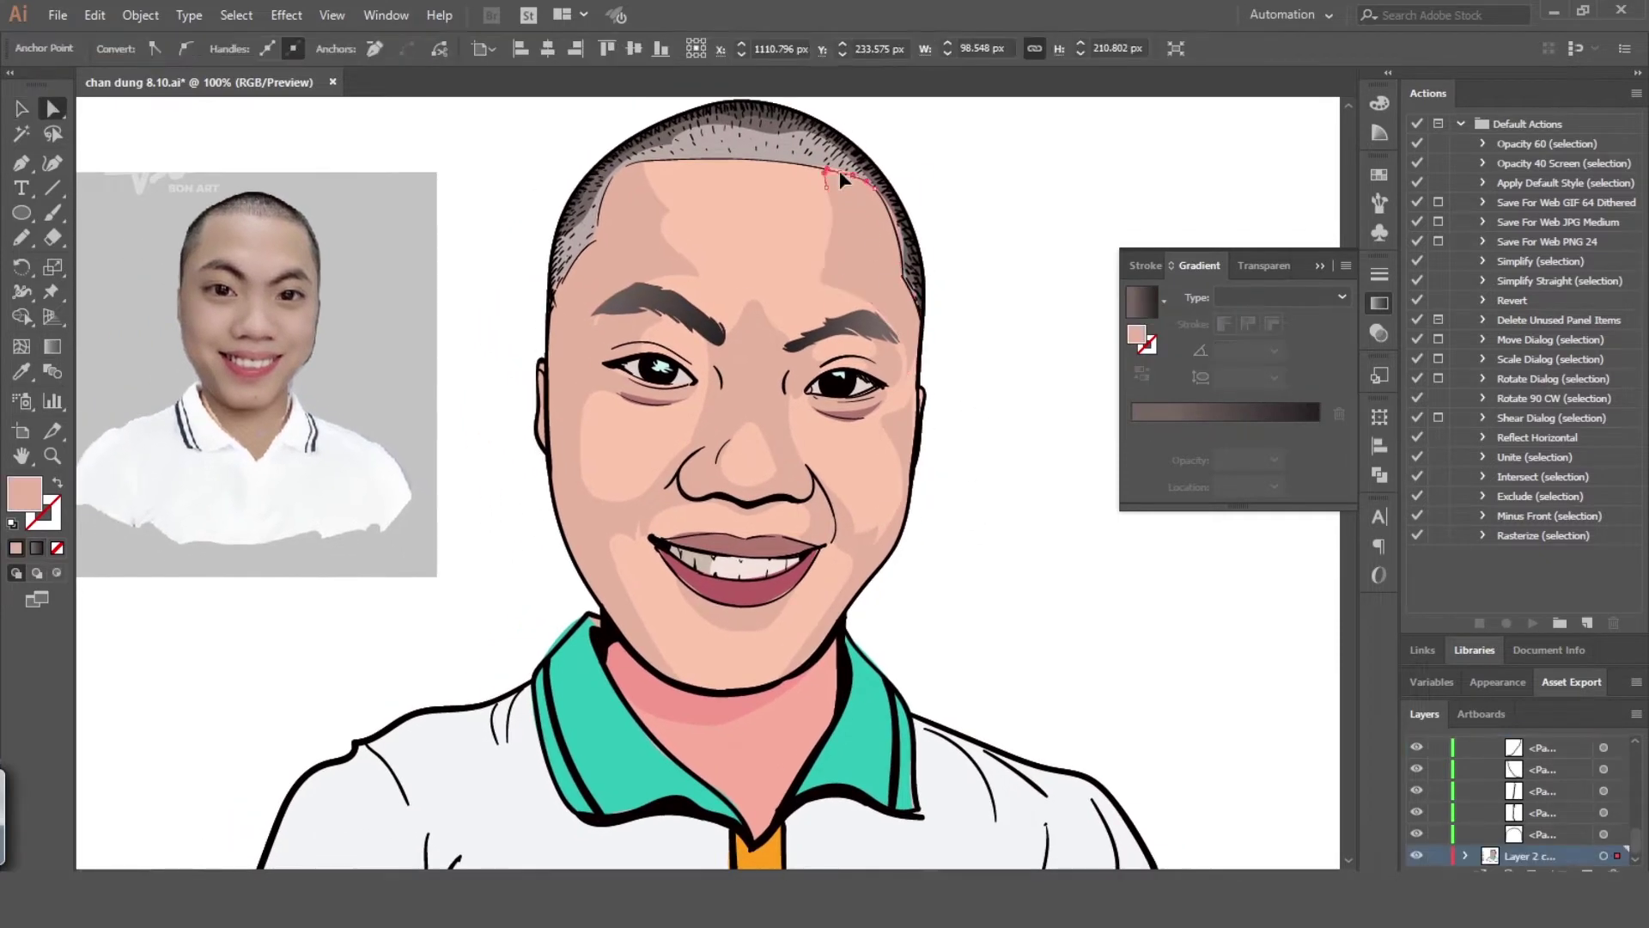
click(990, 316)
Draw a shadow shape along the left side of the nose, fill it with the sampled under-eye color, and set its opacity to 34%
mouse_move(885, 460)
mouse_down()
mouse_move(874, 518)
mouse_move(887, 462)
mouse_up()
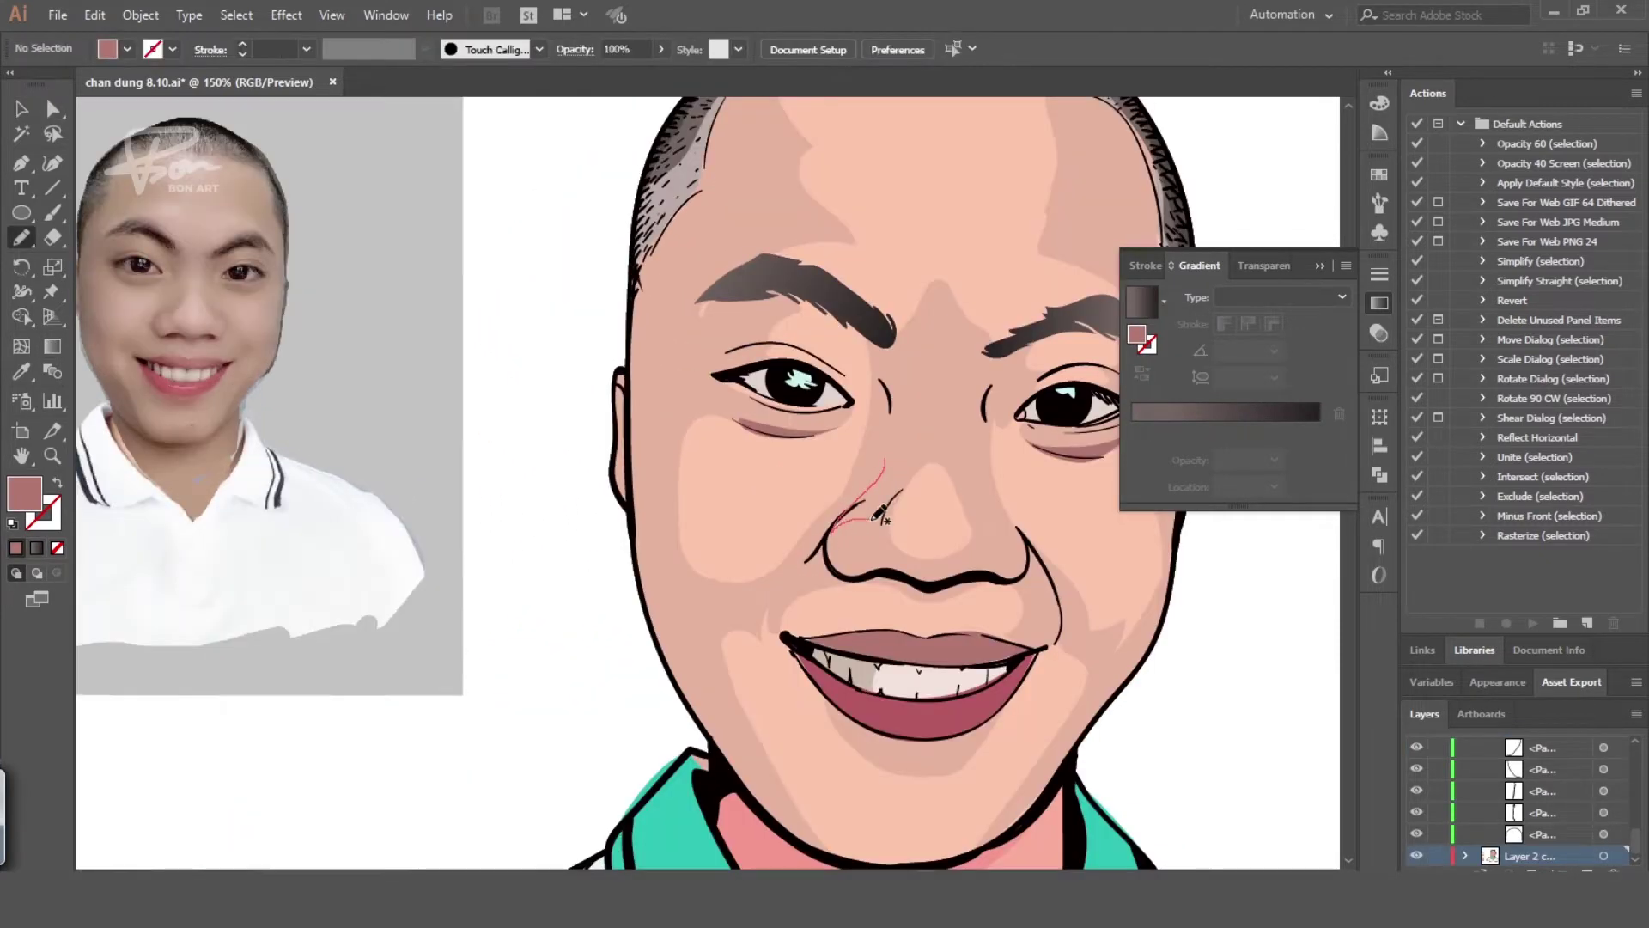
key(i)
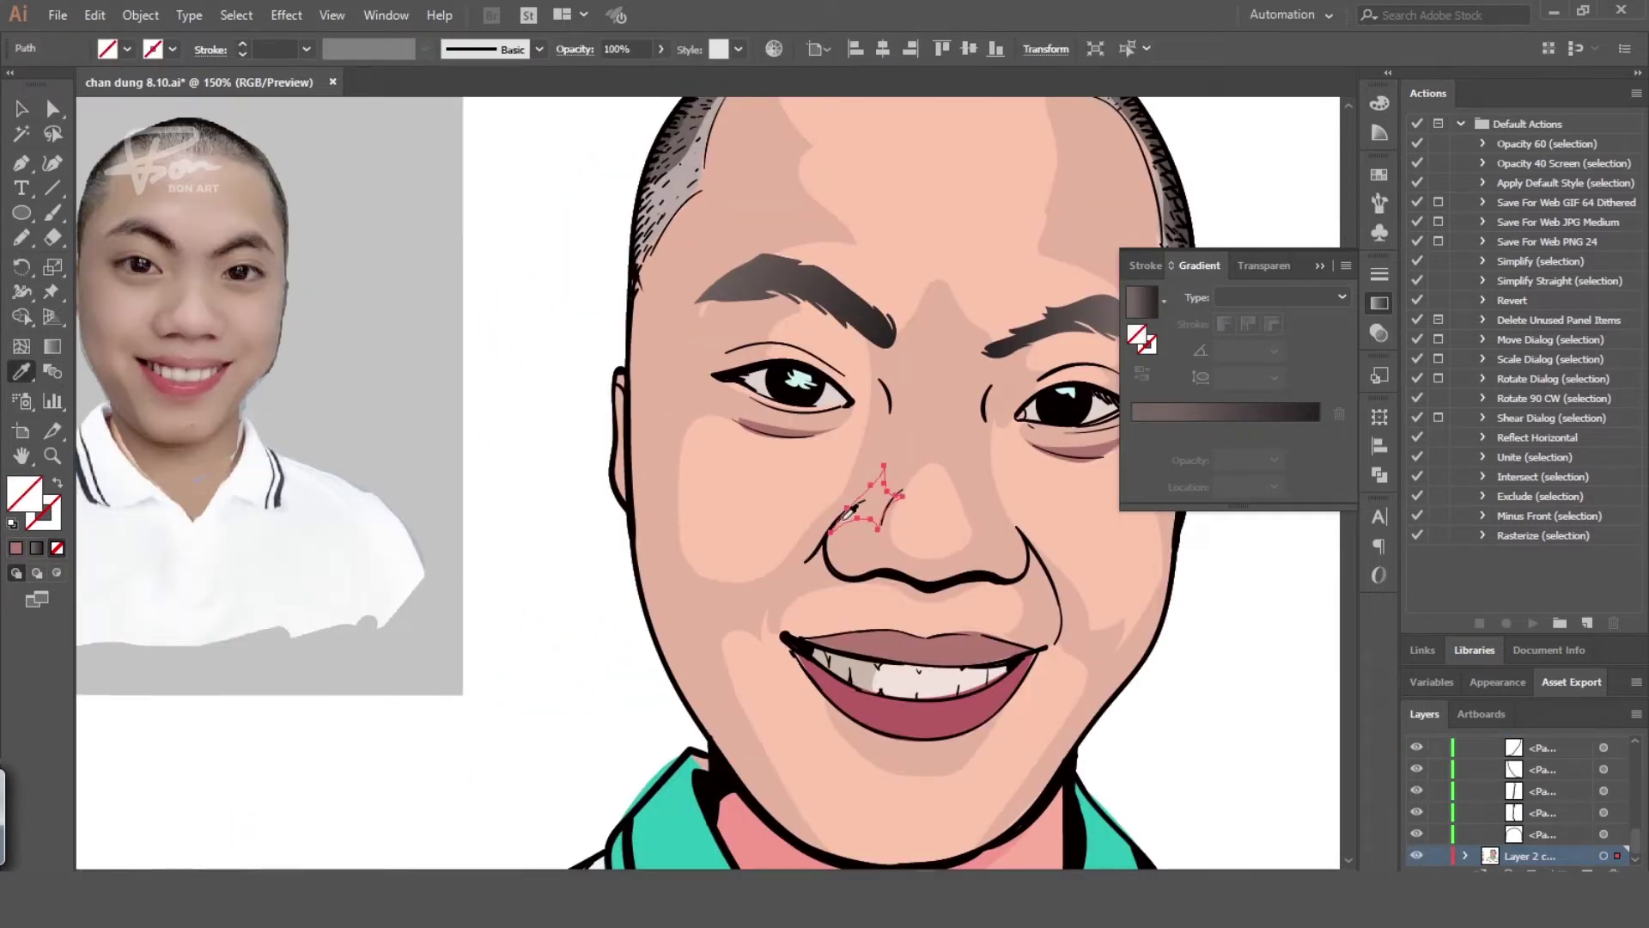
click(796, 424)
click(1378, 333)
click(1329, 297)
click(1302, 324)
key(ctrl+shift+a)
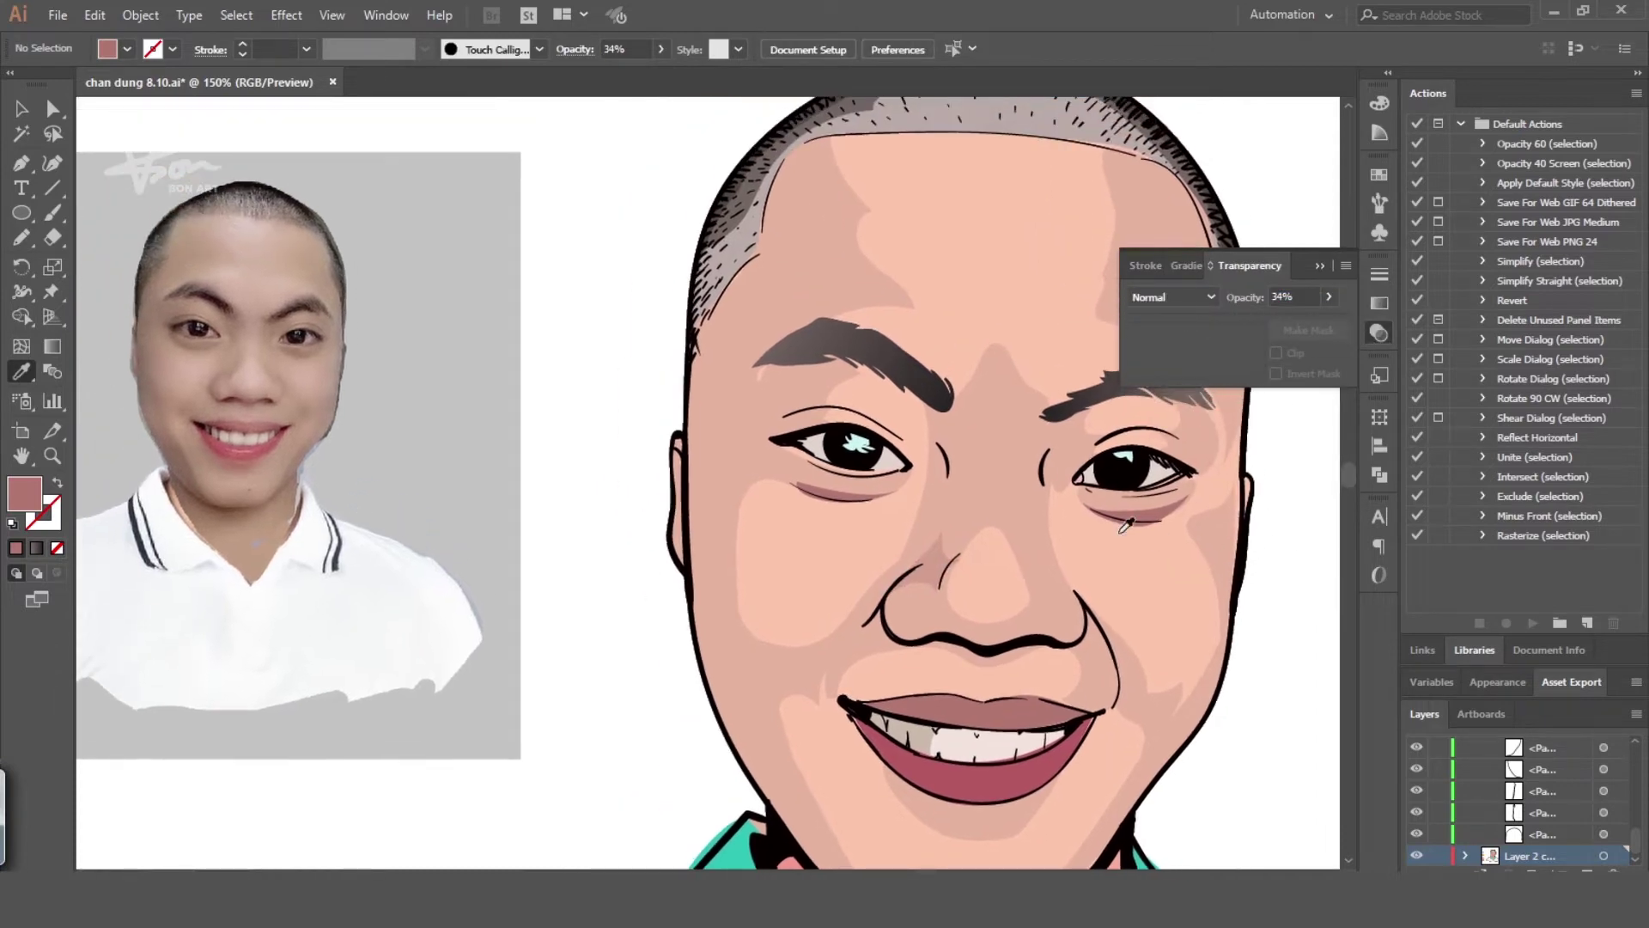
Draw a shadow between the left eyebrow and the inner eye corner, copying the translucent under-eye shadow style
key(n)
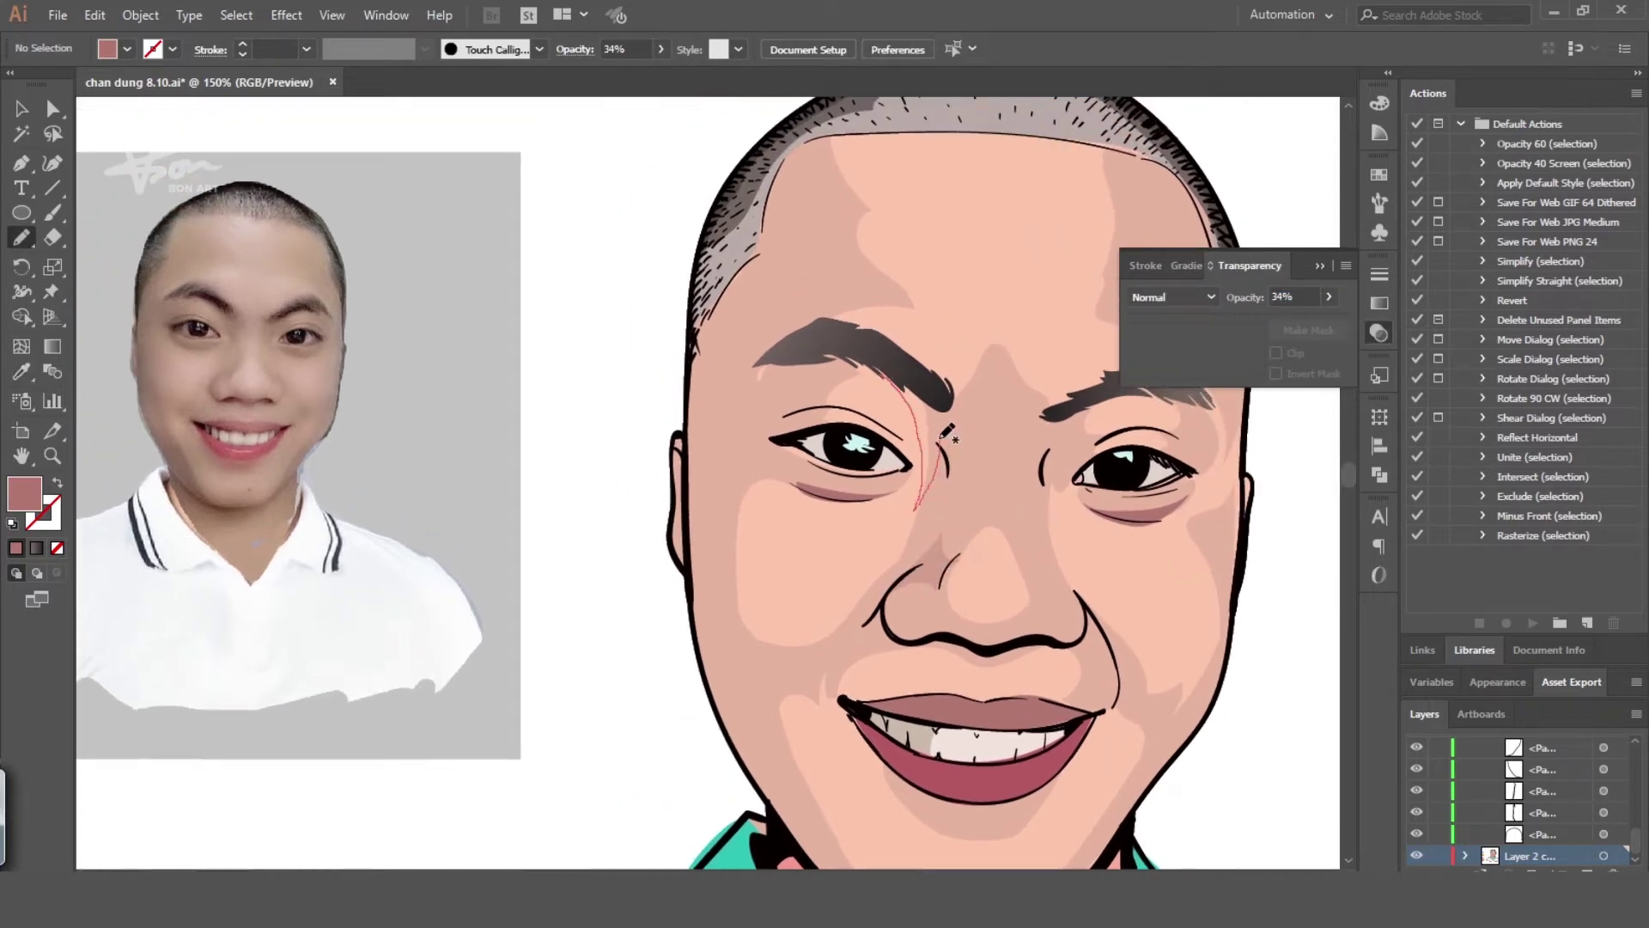
drag(939, 440, 911, 383)
key(i)
click(785, 446)
key(ctrl+shift+a)
key(ctrl+minus)
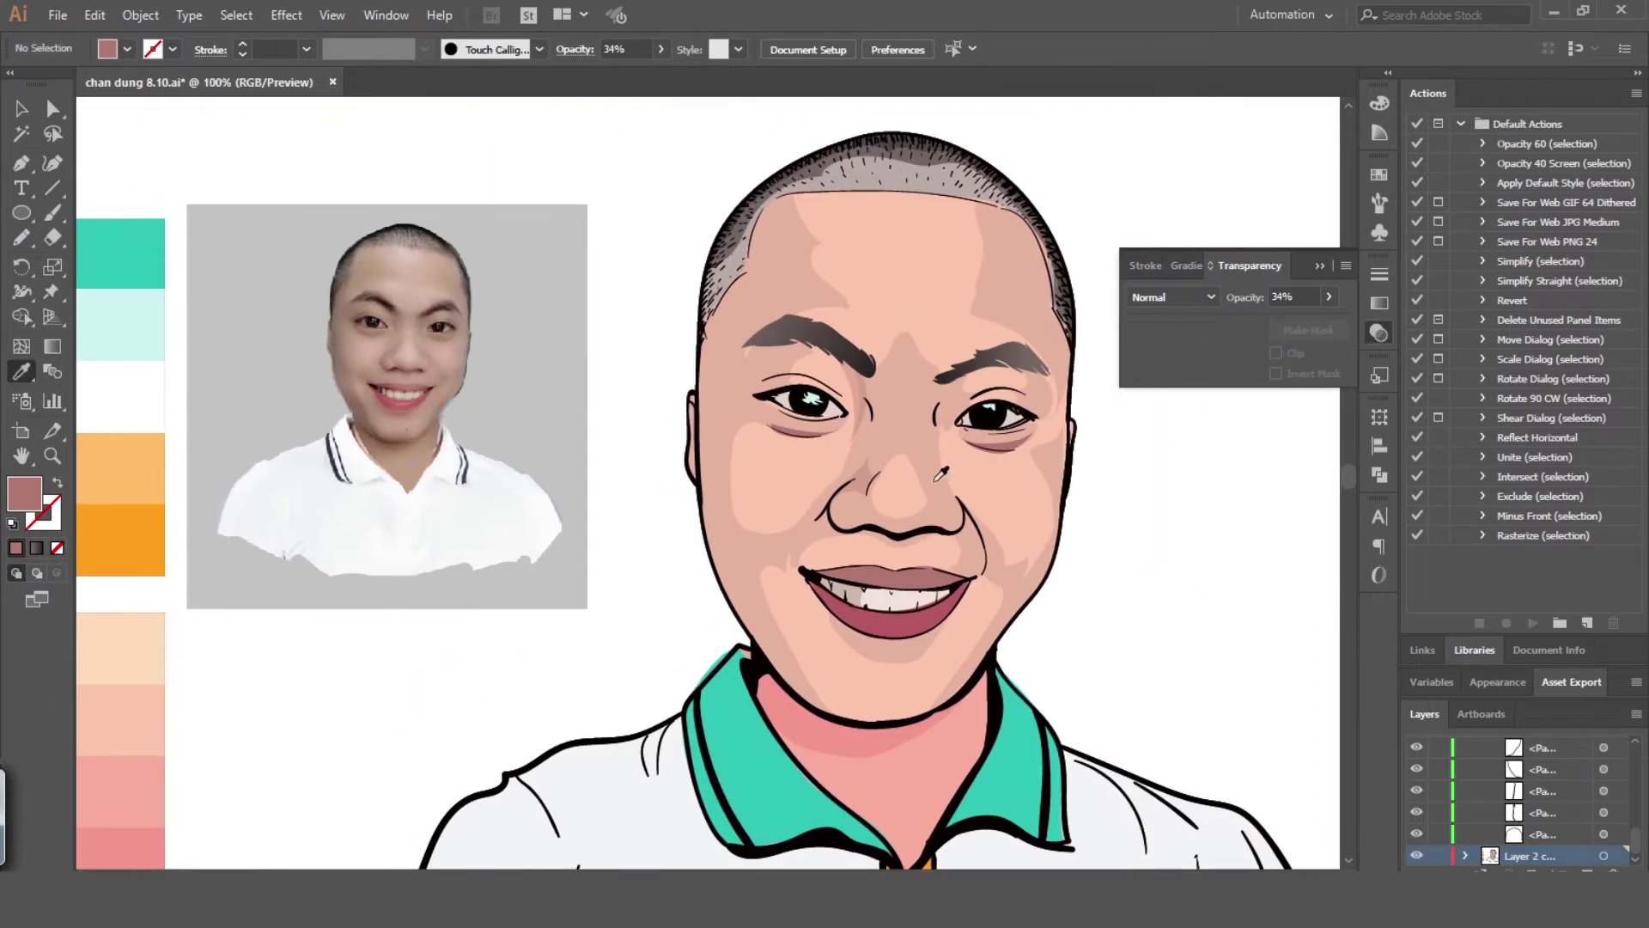
Draw shadow shapes beneath the left and right eyes and fill them with the sampled 34% opacity shadow style
key(n)
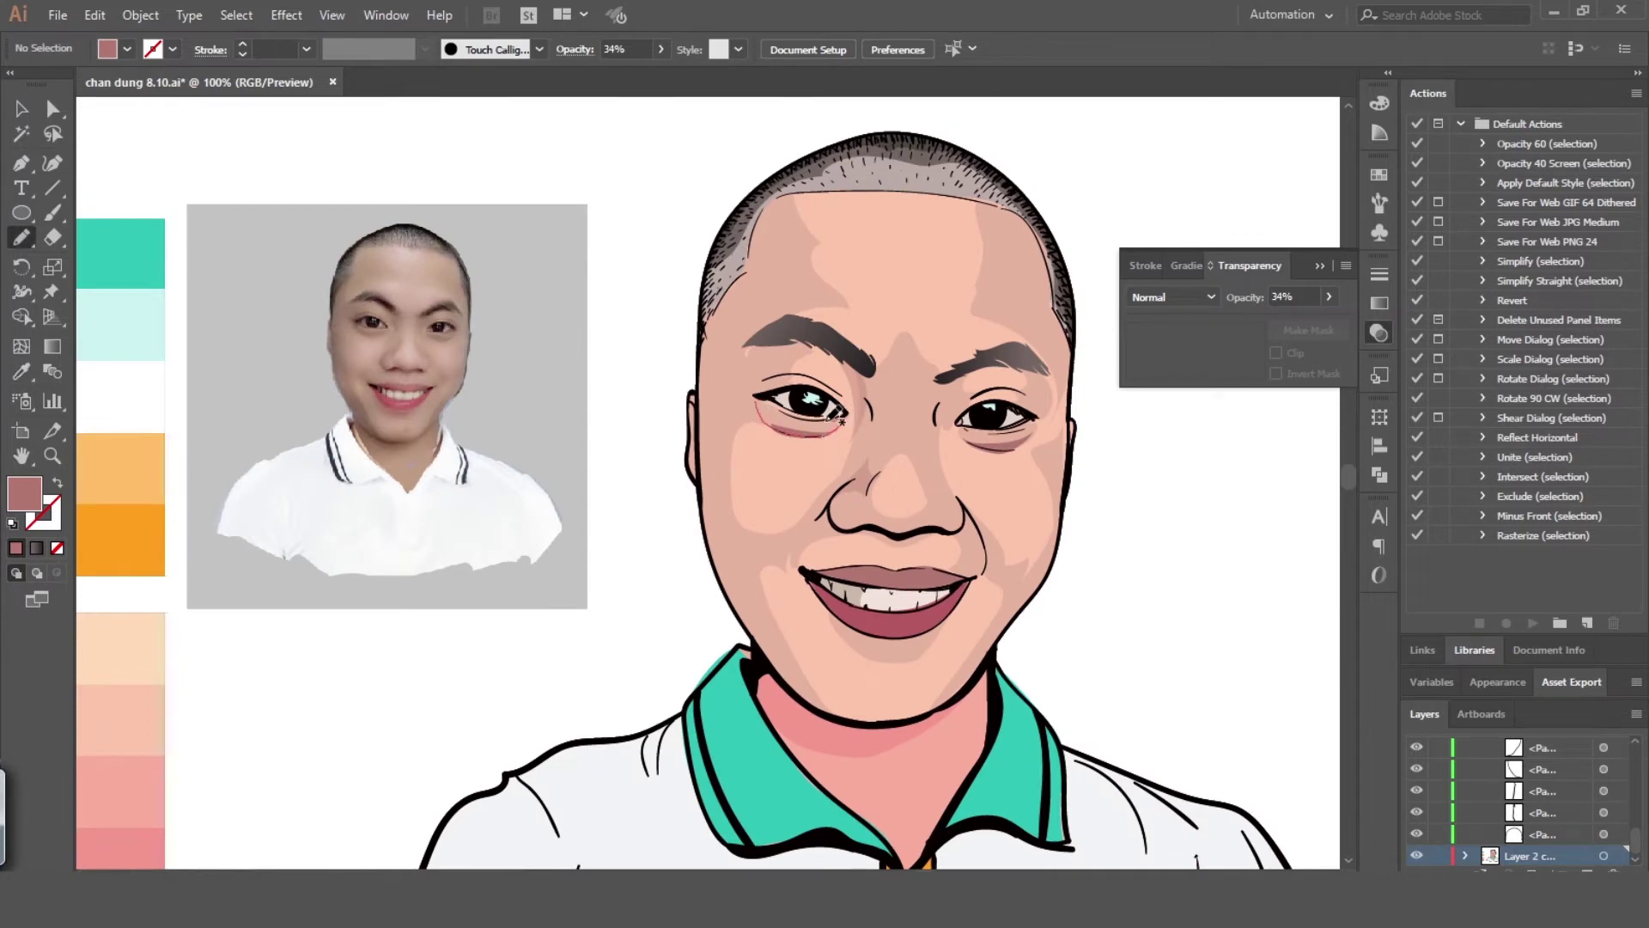
drag(838, 419, 760, 399)
key(i)
click(992, 442)
key(ctrl+shift+a)
key(n)
drag(965, 422, 936, 492)
key(i)
click(773, 498)
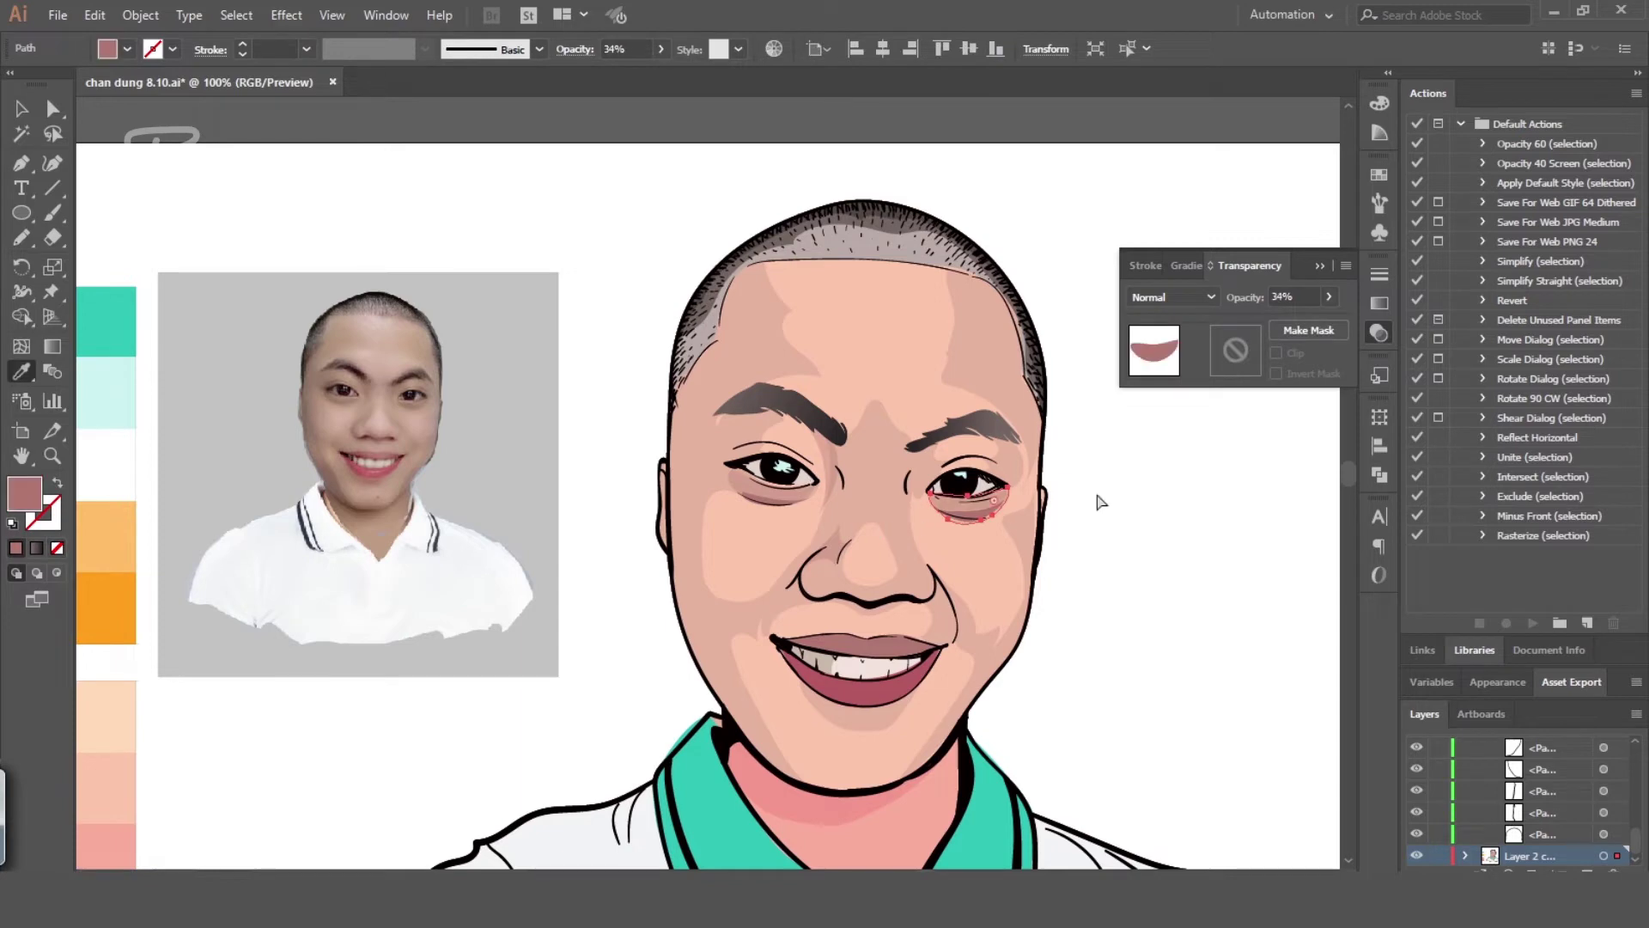
key(ctrl+shift+a)
Draw a shadow between the right eyebrow and the inner eye corner, filled with the sampled translucent shadow color
scroll(1108, 524, down, 2)
key(n)
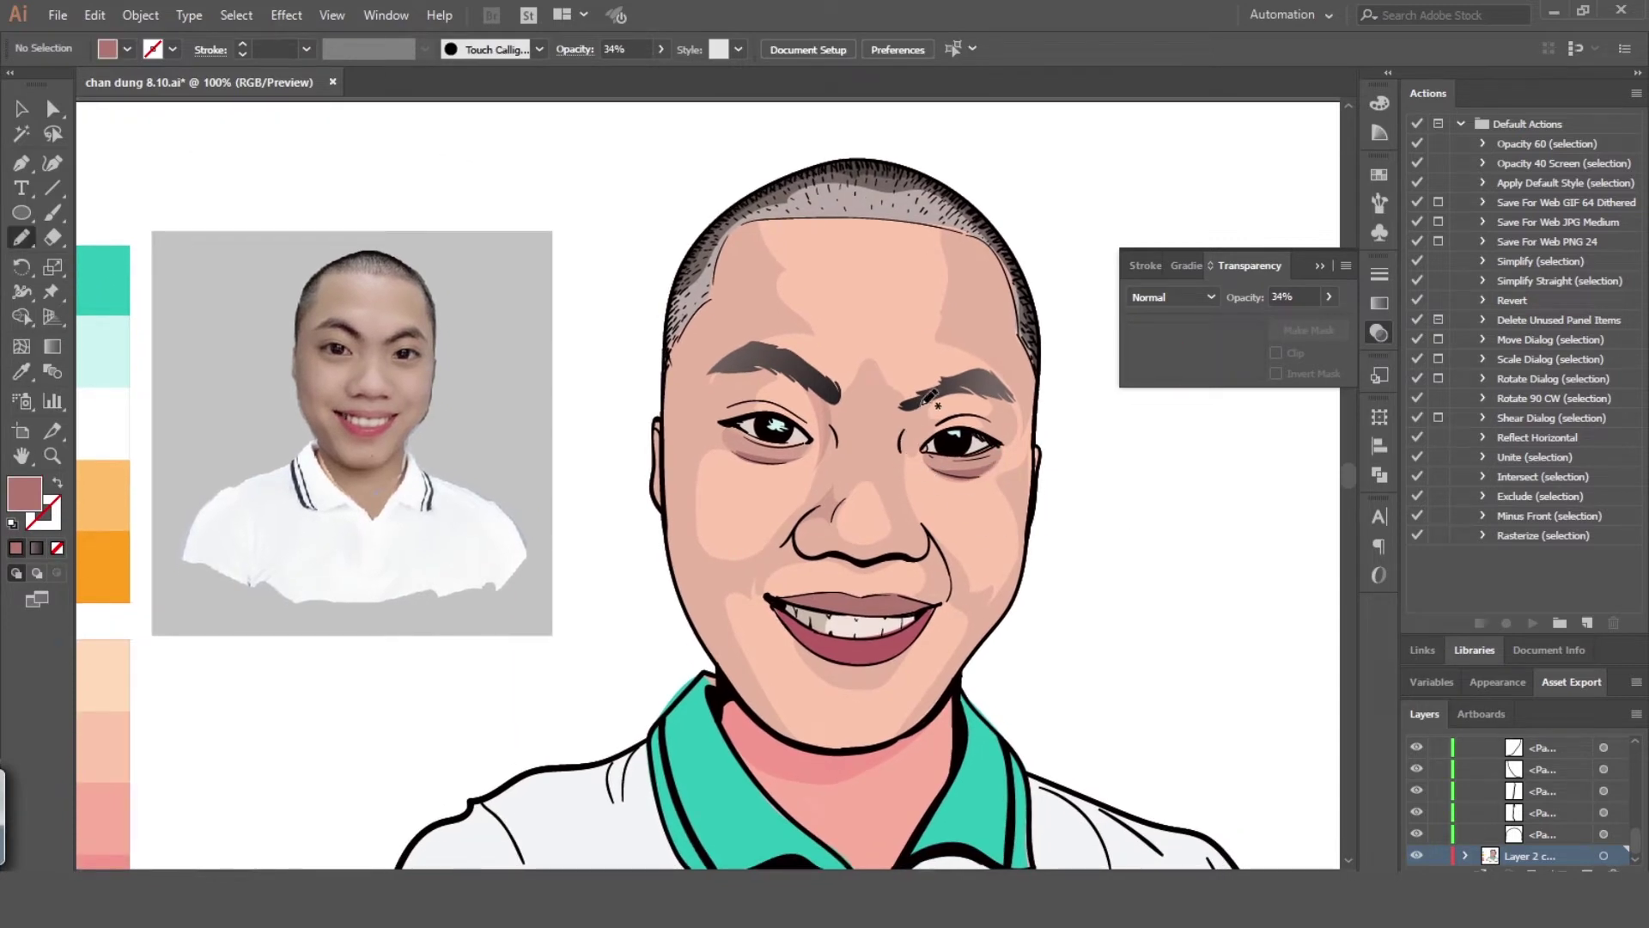
drag(907, 469, 953, 382)
key(i)
click(979, 468)
key(ctrl+shift+a)
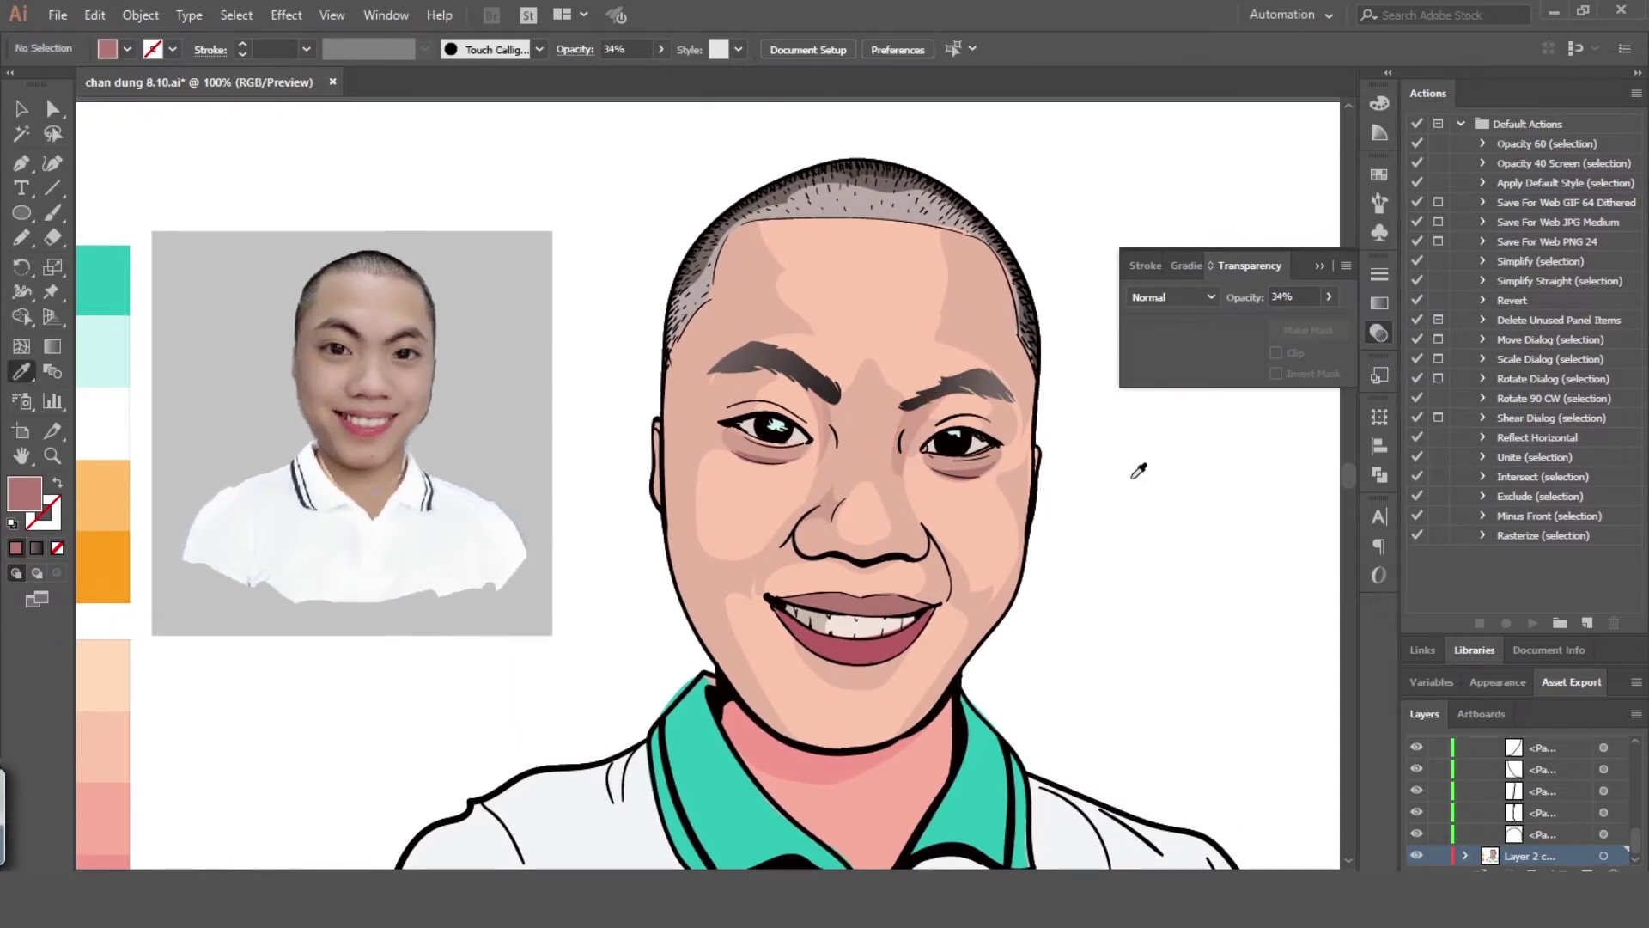
Draw a shadow shape along the right side of the nose and apply the sampled 34% opacity style
scroll(1125, 456, down, 2)
key(n)
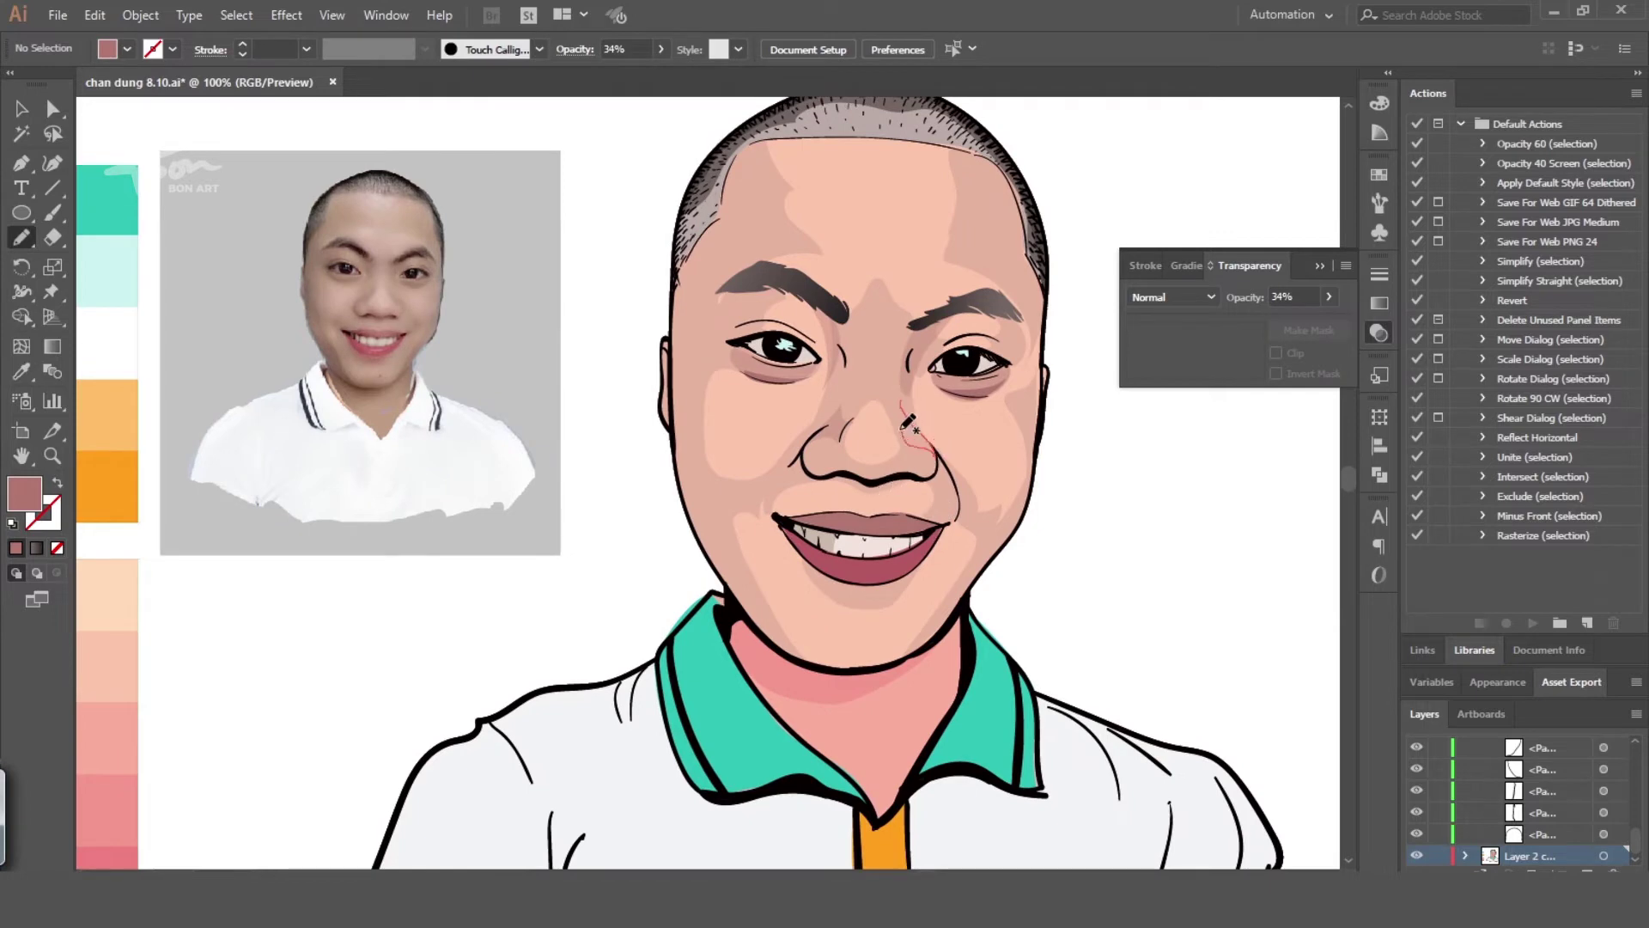
drag(902, 428, 912, 385)
key(i)
click(979, 468)
key(ctrl+shift+a)
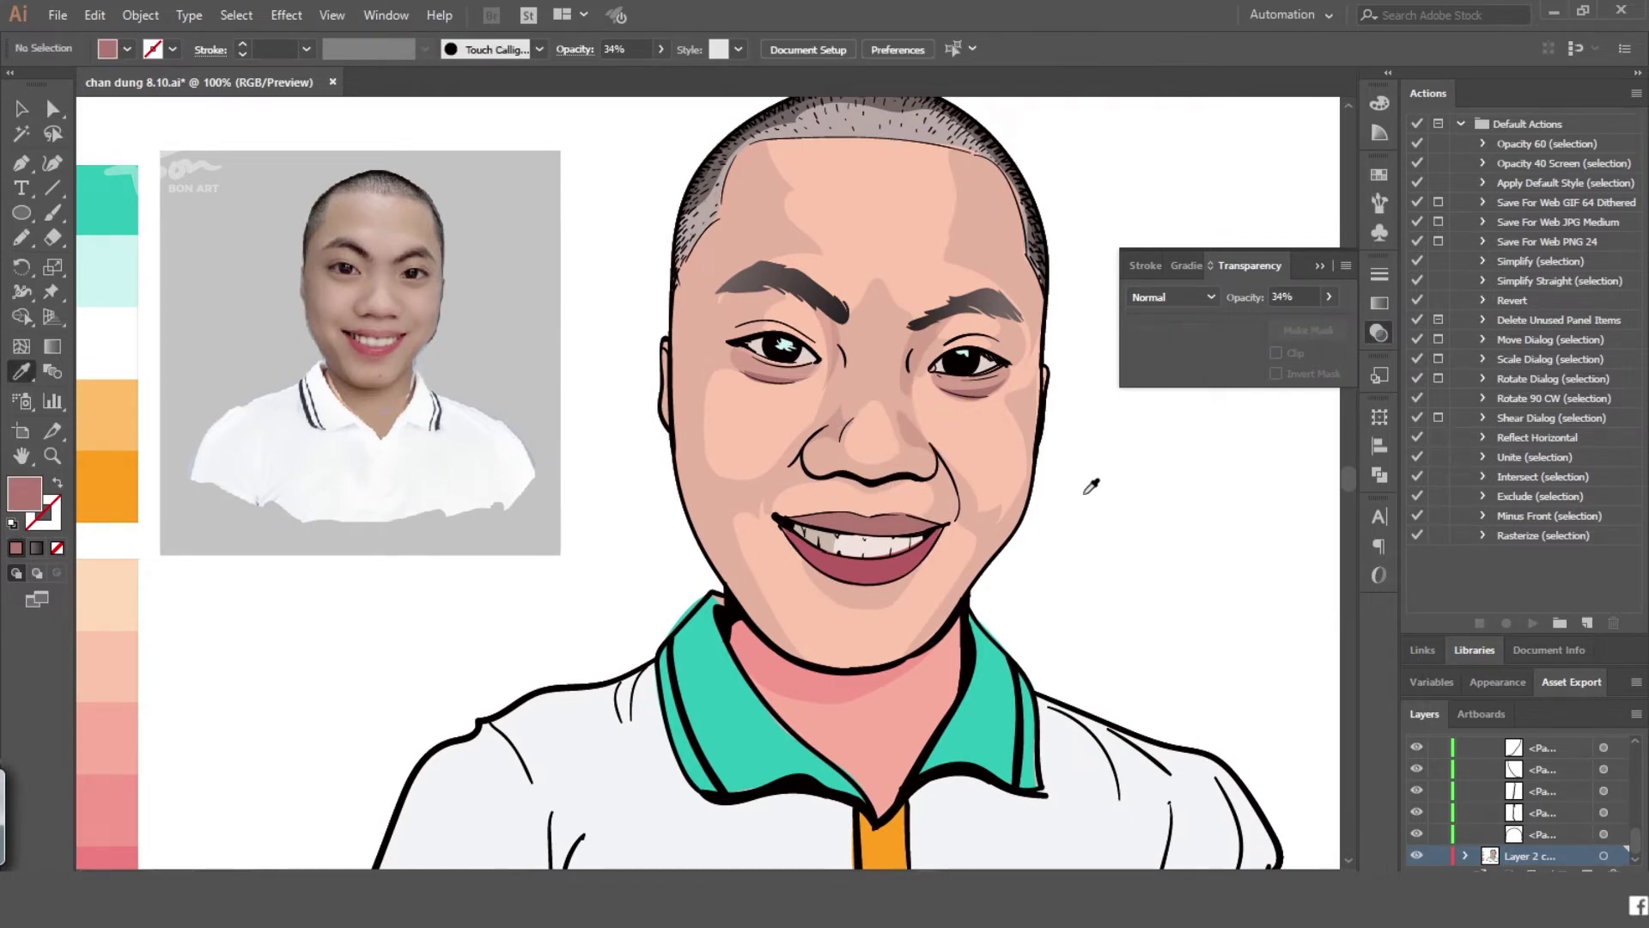
Draw a long shadow down the left edge of the face from temple to chin and fill it with the translucent shadow color
scroll(1091, 486, up, 1)
key(n)
mouse_move(678, 305)
mouse_down()
mouse_move(690, 432)
mouse_move(777, 683)
mouse_up()
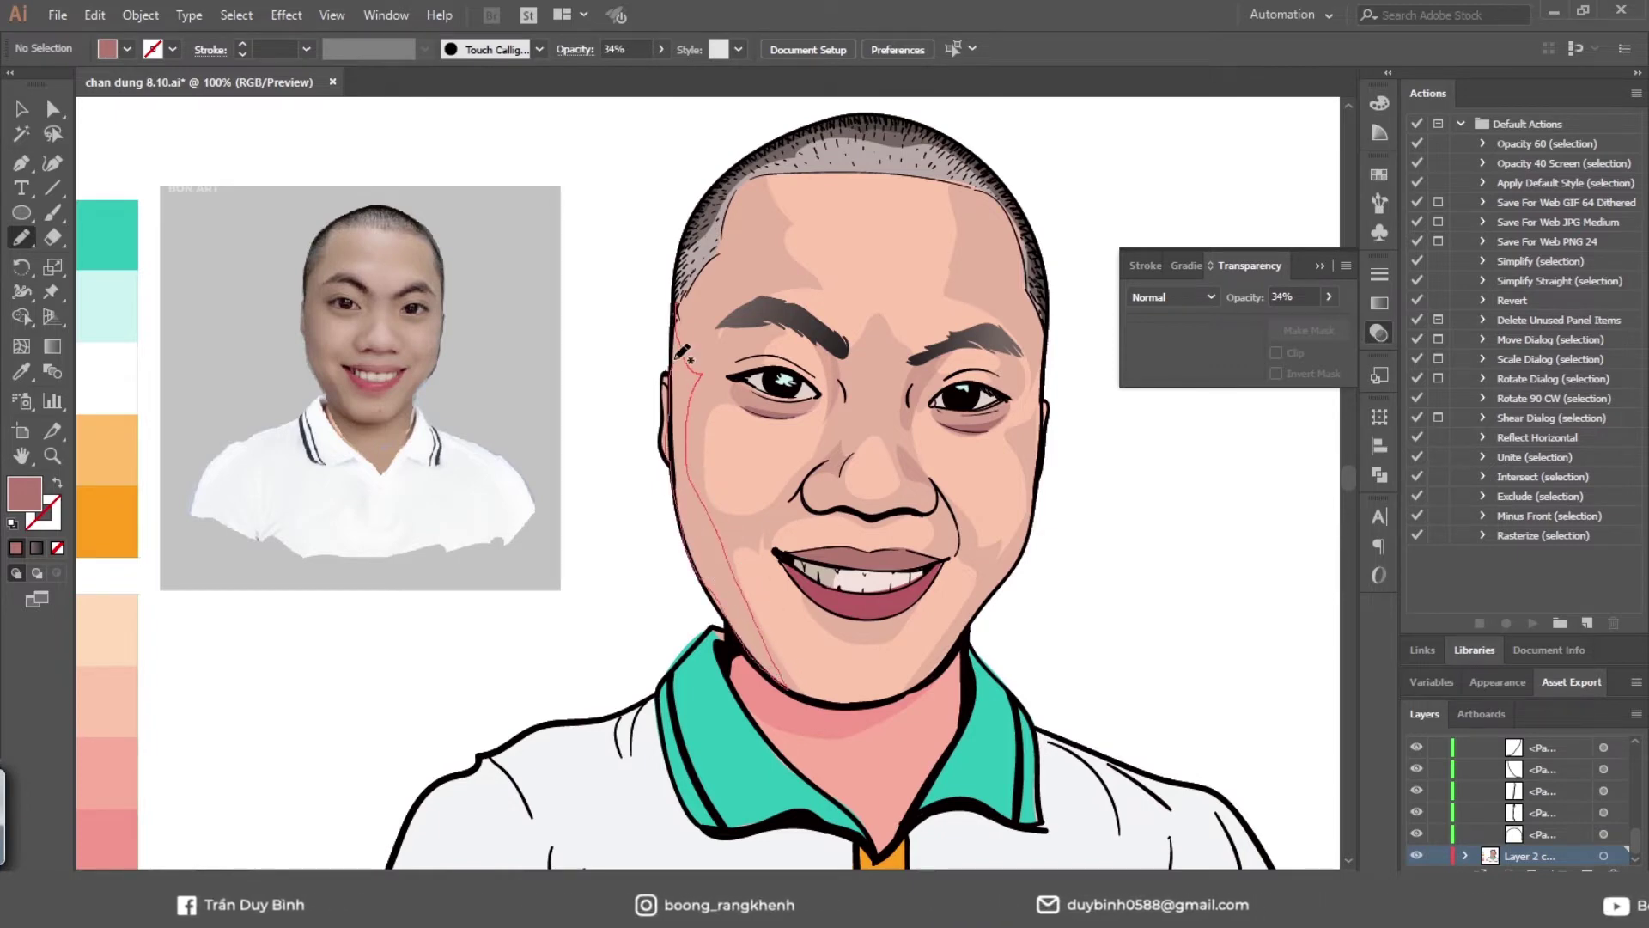
drag(676, 358, 677, 309)
key(i)
click(955, 506)
click(978, 498)
key(ctrl+shift+a)
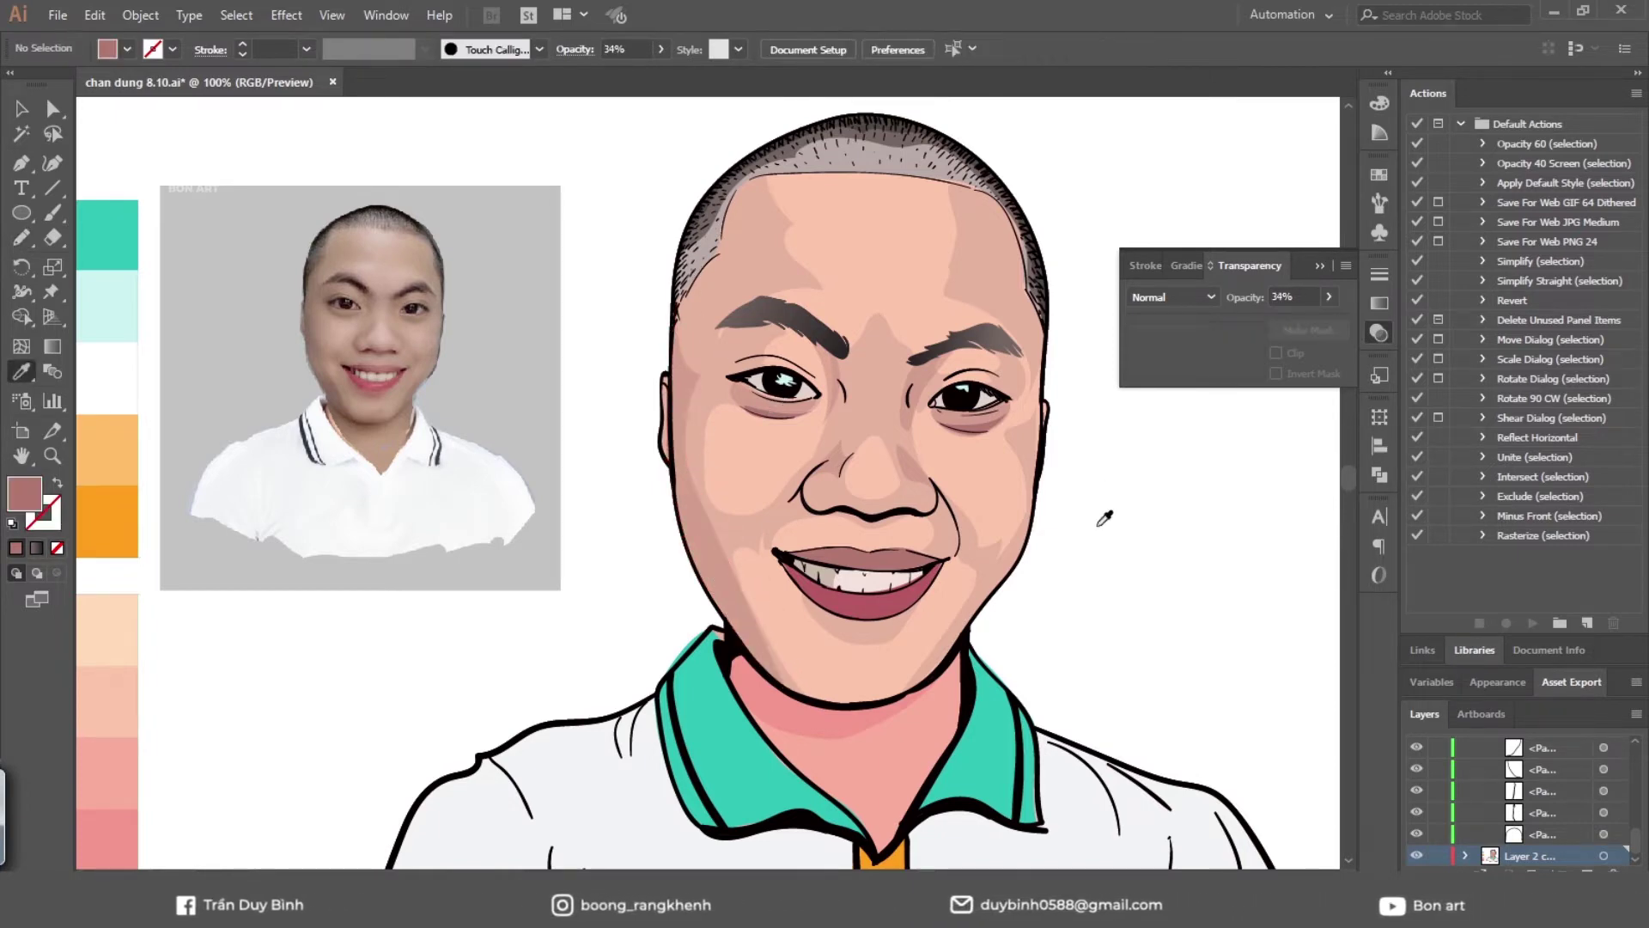
Draw a shadow across the underside of the nose tip and fill it with the sampled translucent shadow style
scroll(1065, 550, up, 1)
key(n)
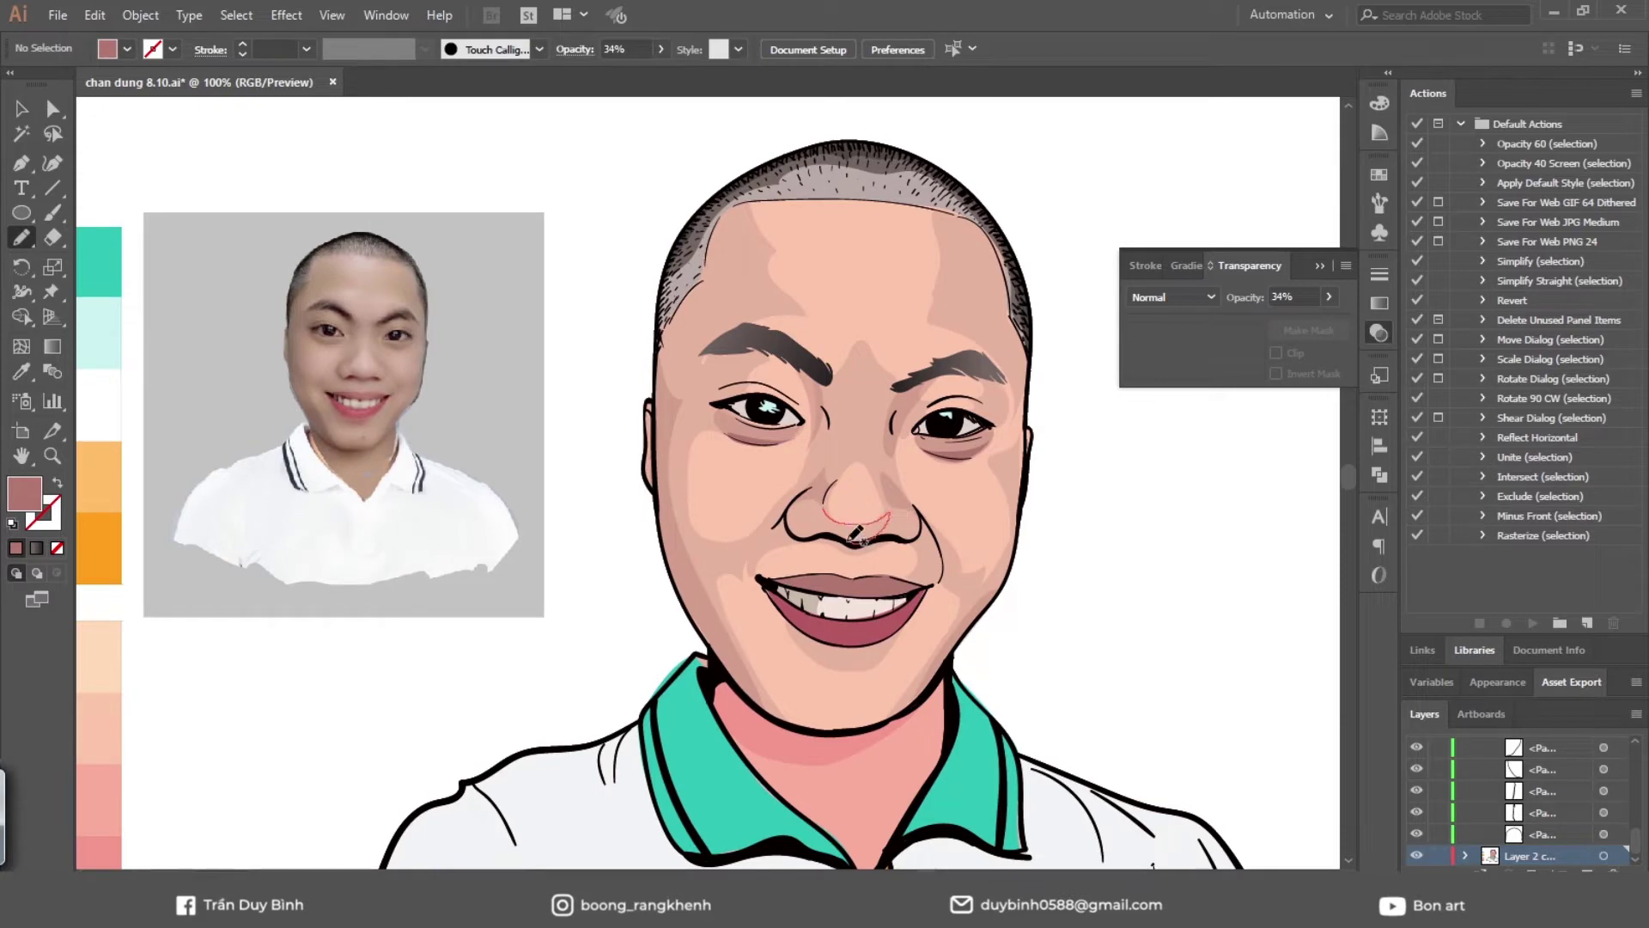
mouse_move(849, 542)
mouse_down()
mouse_move(824, 505)
mouse_move(919, 524)
mouse_move(890, 495)
mouse_move(1049, 486)
mouse_up()
key(i)
click(1000, 507)
ctrl+click(1116, 511)
key(n)
key(i)
click(815, 522)
ctrl+click(1086, 552)
Recolor the neck shape with the sampled 34% opacity shadow style and deselect it
key(shift+m)
scroll(951, 571, up, 2)
scroll(880, 464, down, 3)
ctrl+click(783, 704)
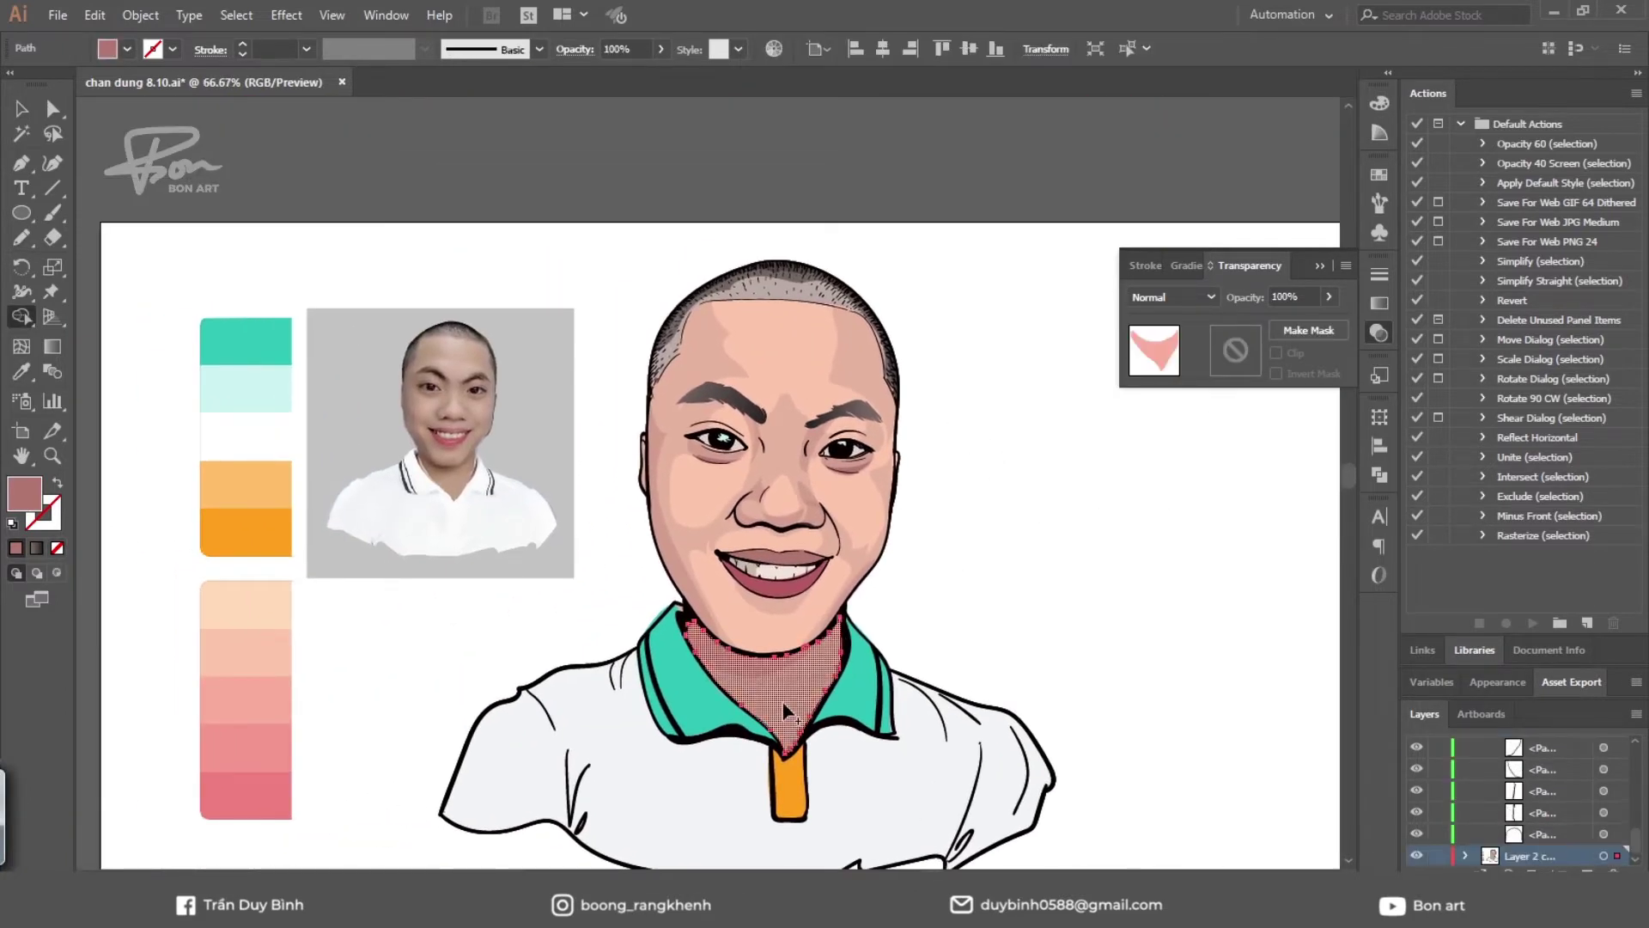
key(i)
click(809, 561)
ctrl+click(975, 563)
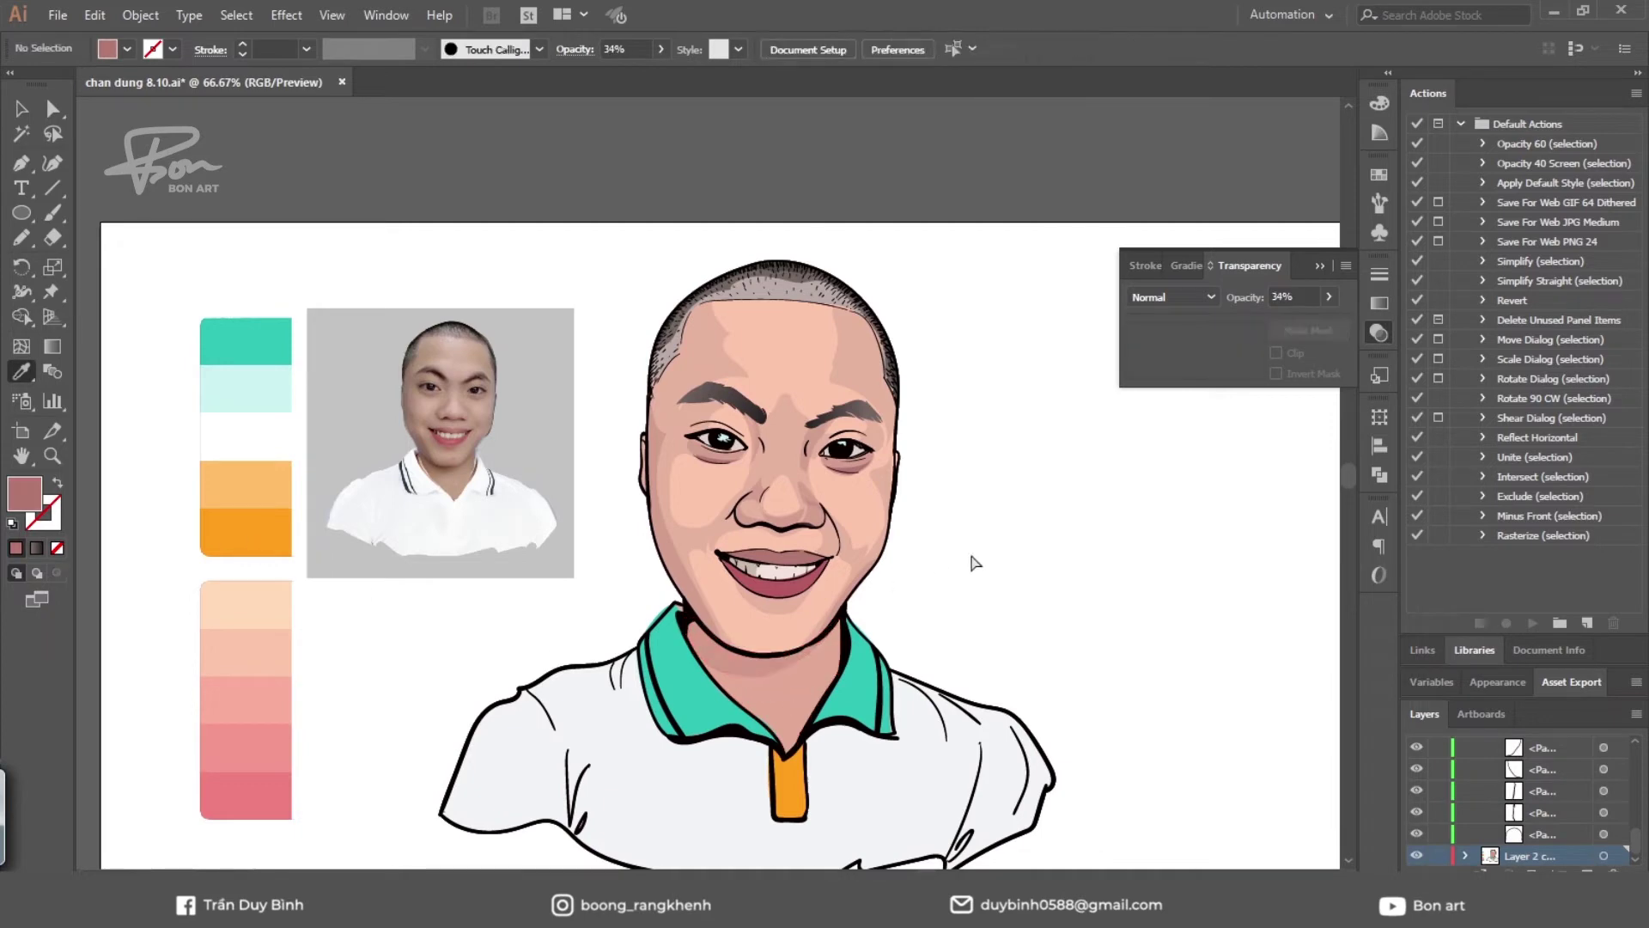
Draw a curved shadow along the bottom of the chin and fill it with the sampled translucent shadow style
mouse_move(972, 552)
mouse_down()
mouse_move(1002, 491)
mouse_move(1005, 513)
mouse_up()
key(n)
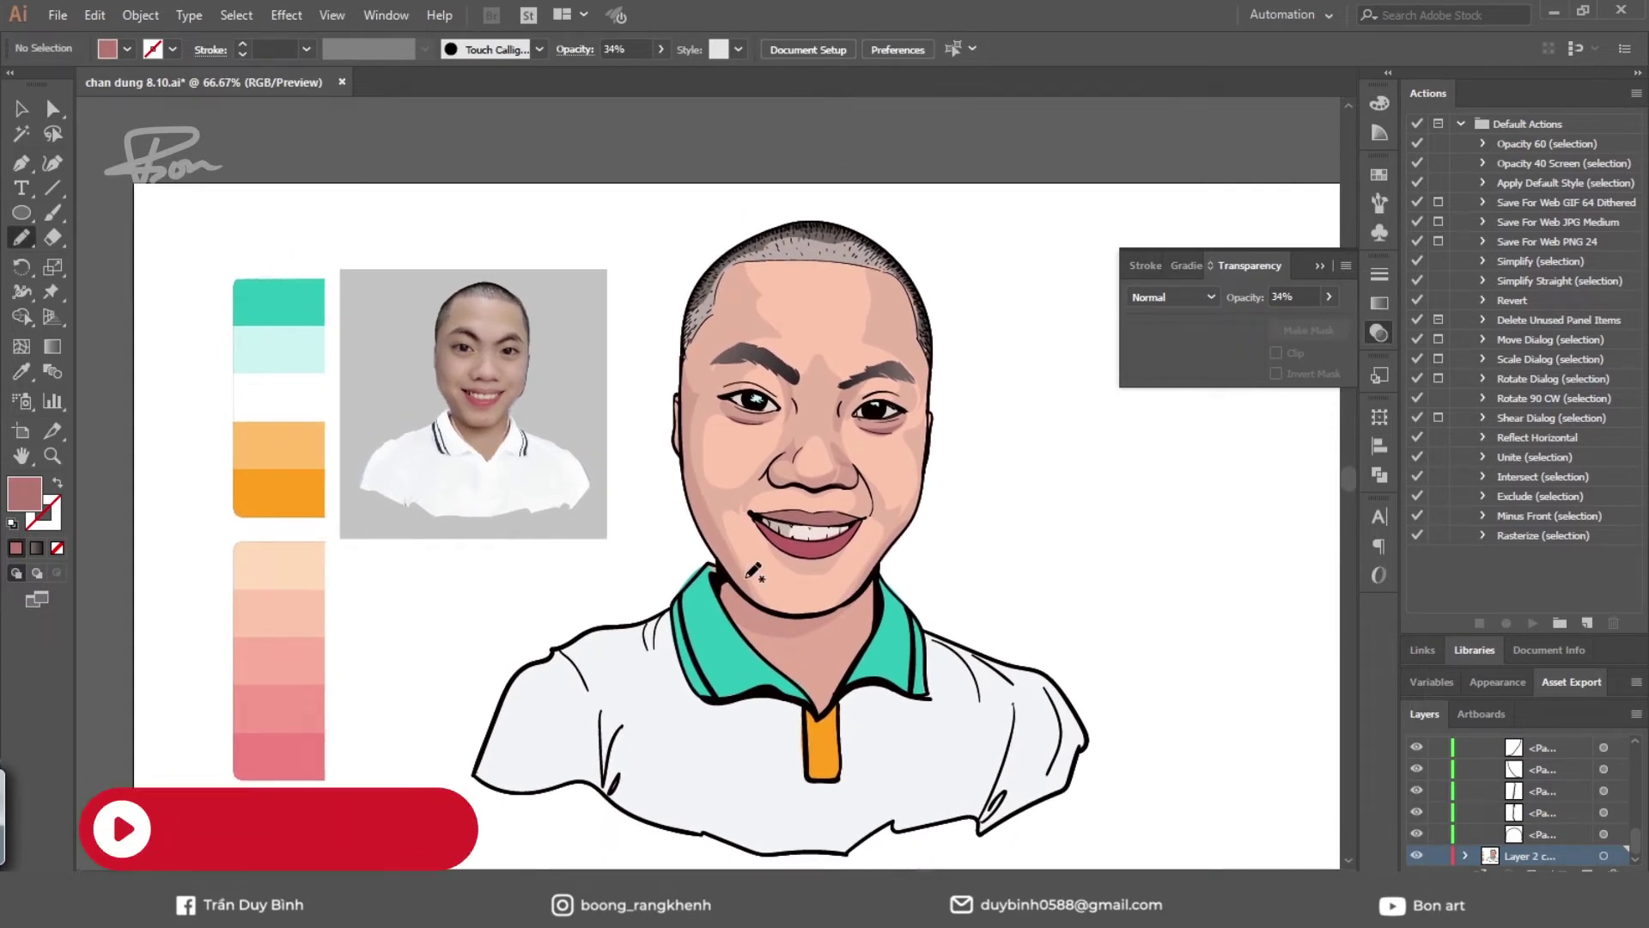
mouse_move(746, 577)
mouse_down()
mouse_move(799, 613)
mouse_move(853, 586)
mouse_up()
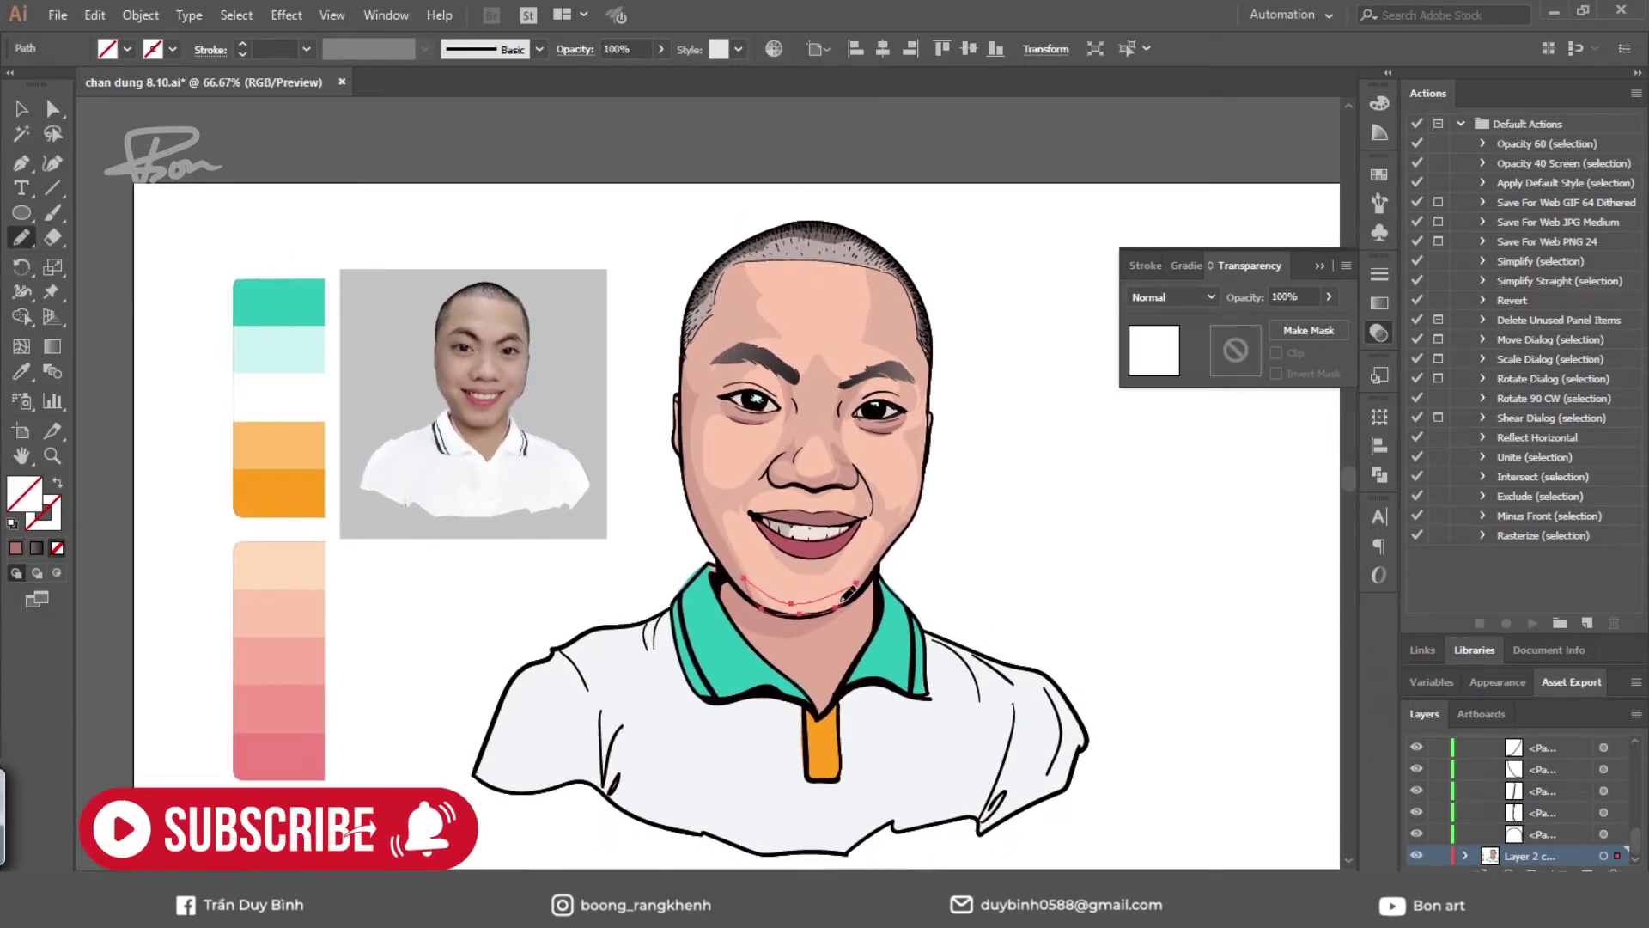
key(i)
click(859, 612)
ctrl+click(983, 548)
Draw a darker skin-tone shadow over the left side of the forehead down to the temple and adjust its edge points
drag(983, 548, 1007, 554)
key(n)
mouse_move(817, 243)
mouse_down()
mouse_move(799, 292)
mouse_move(777, 268)
mouse_up()
key(a)
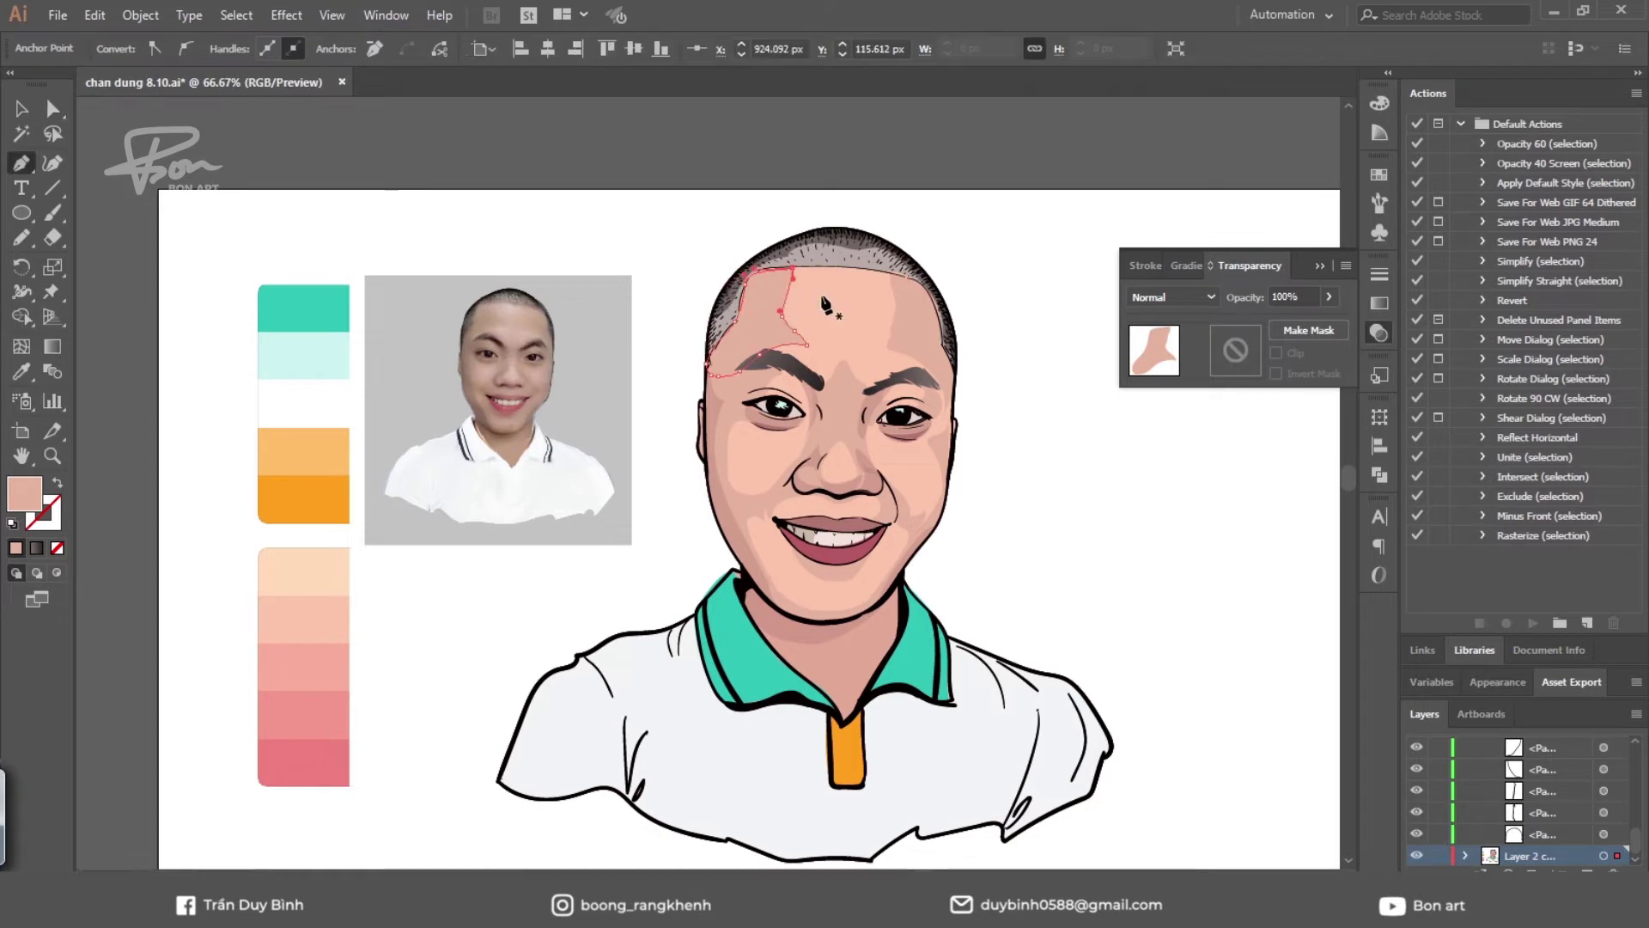
click(1050, 373)
Draw a shape spanning the lower forehead just above both eyebrows and fill it with the sampled light forehead color
key(p)
key(ctrl+plus)
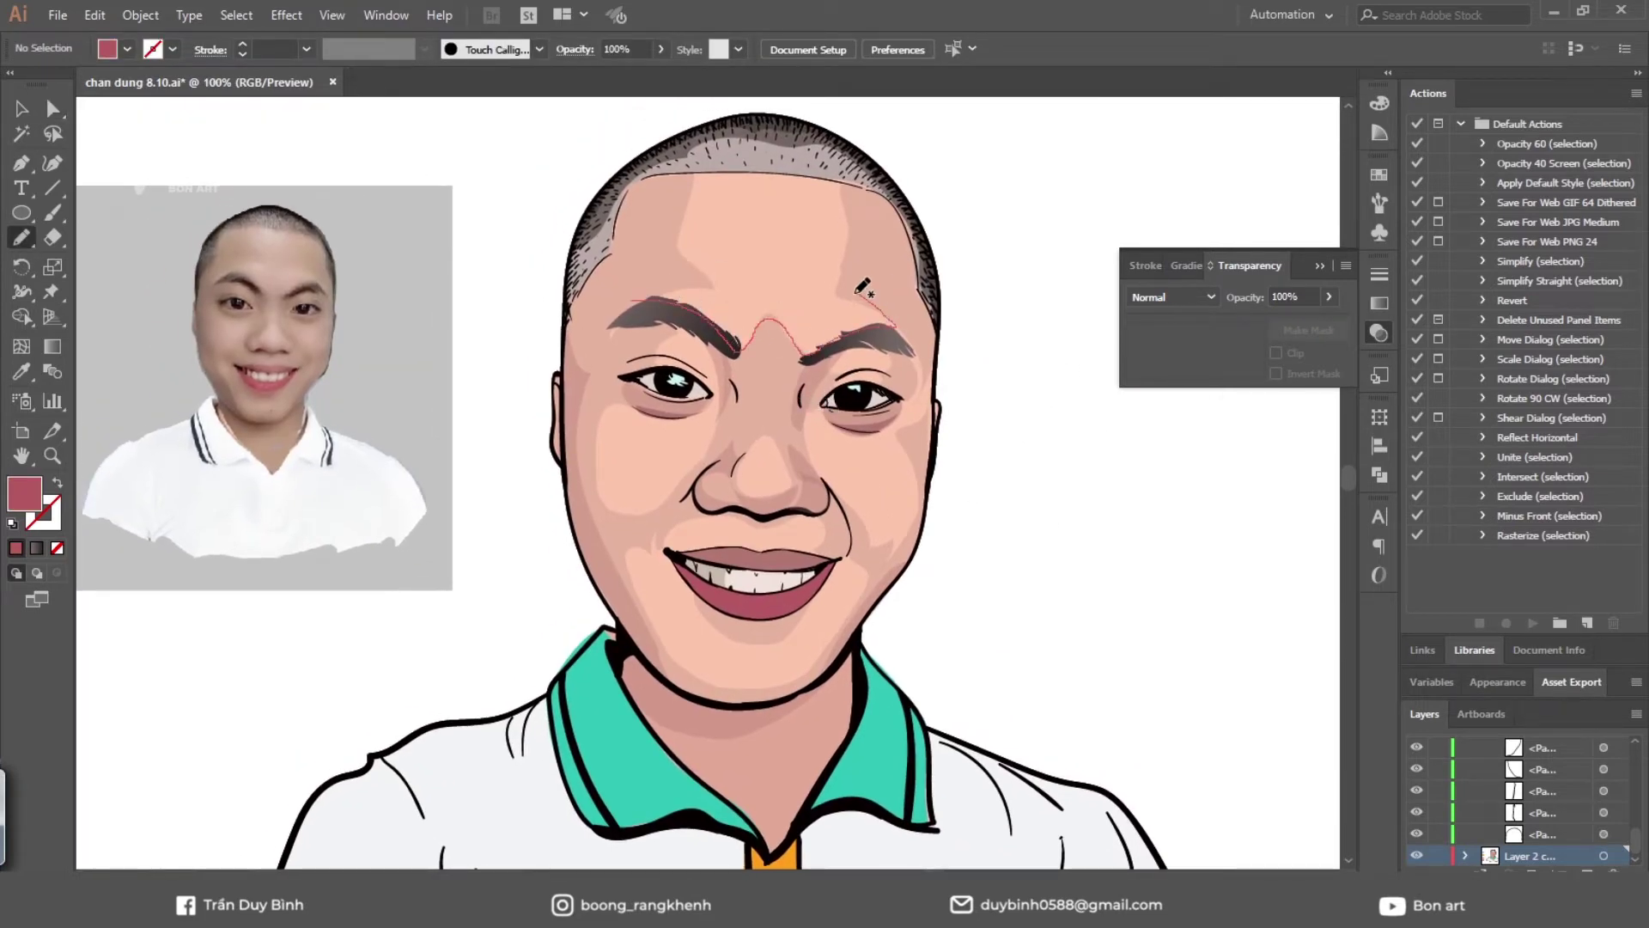
drag(863, 288, 631, 301)
key(i)
click(747, 224)
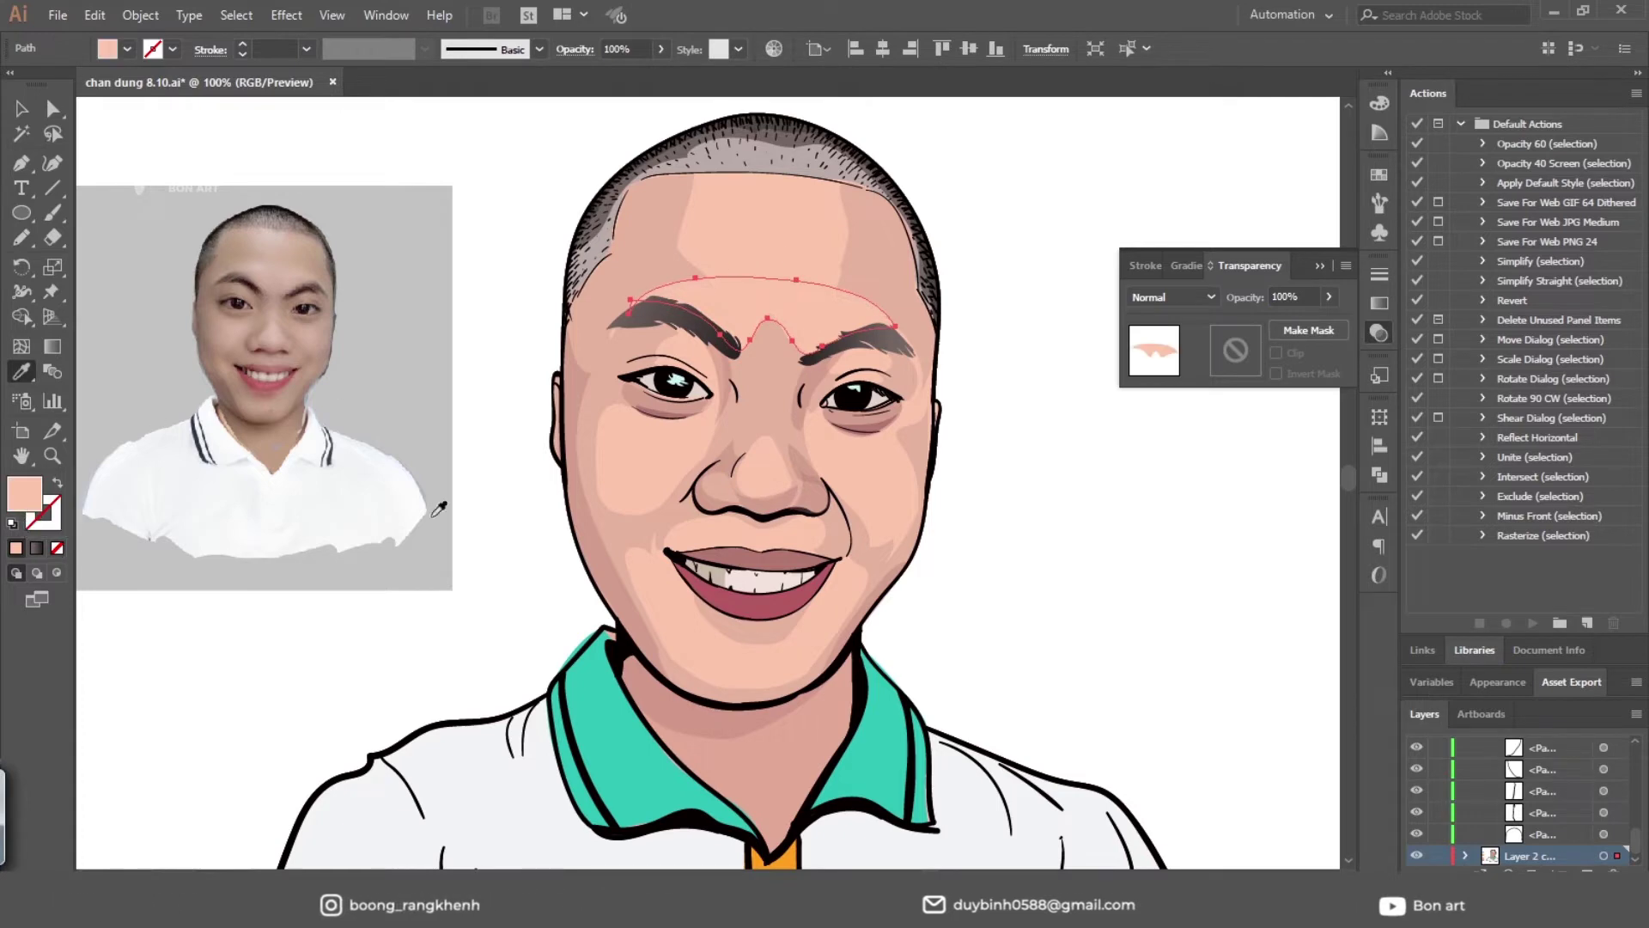
Give the brow shape a near-vertical linear gradient between skin tones, with the end stop at 50% opacity, and deselect it
click(1379, 333)
click(1172, 414)
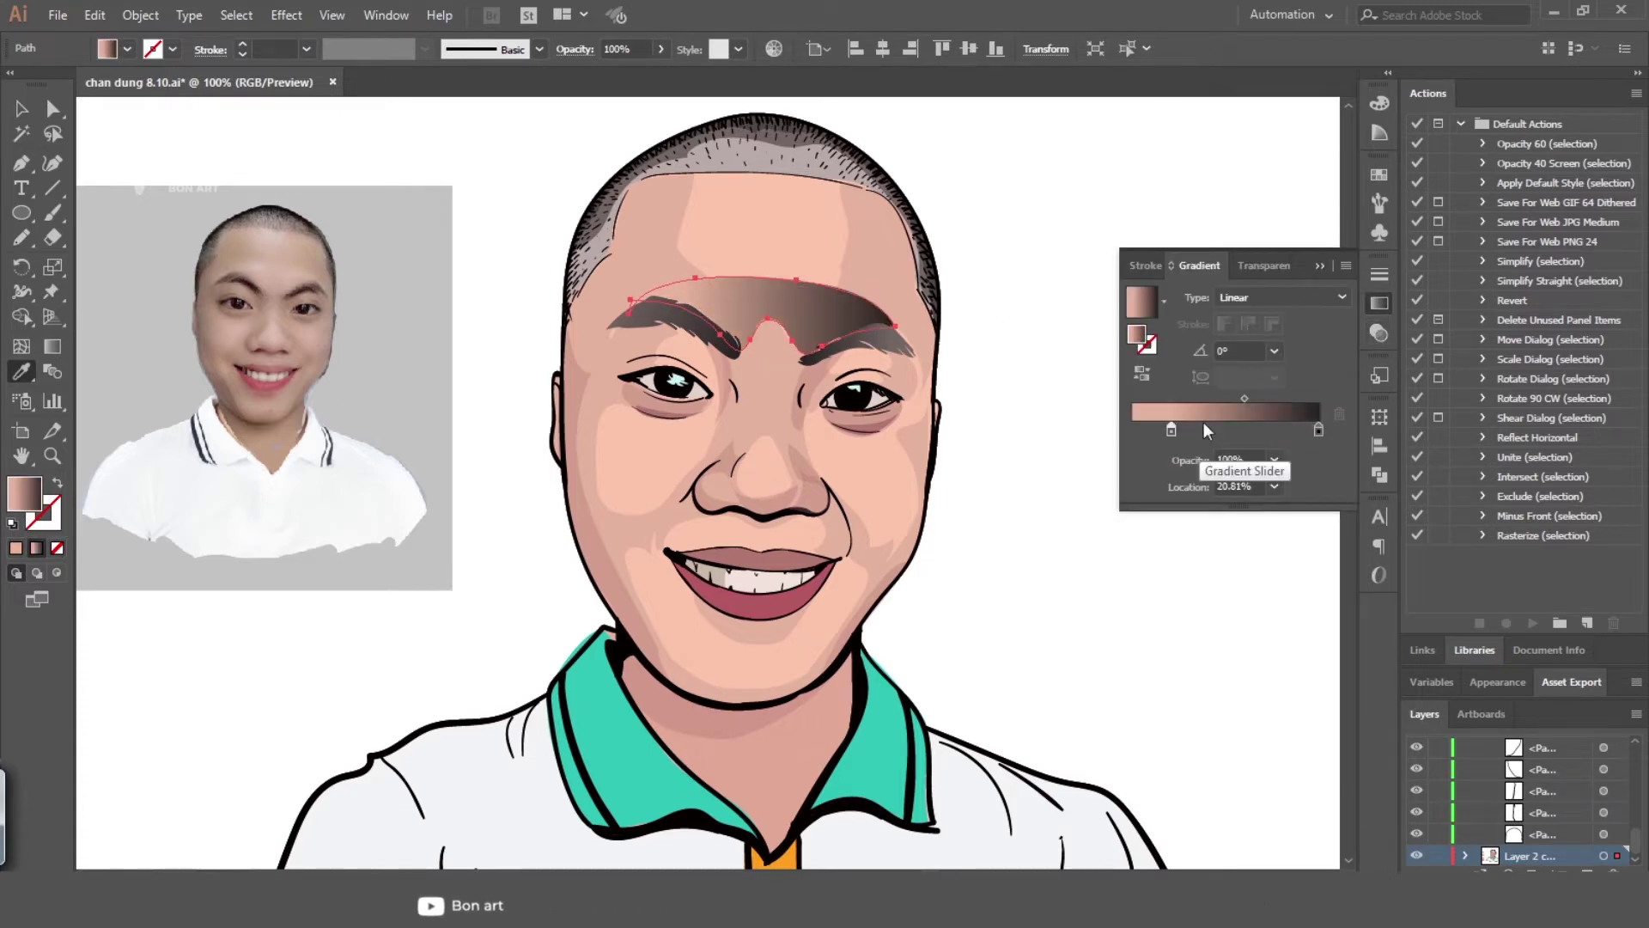
double_click(1320, 429)
click(1179, 471)
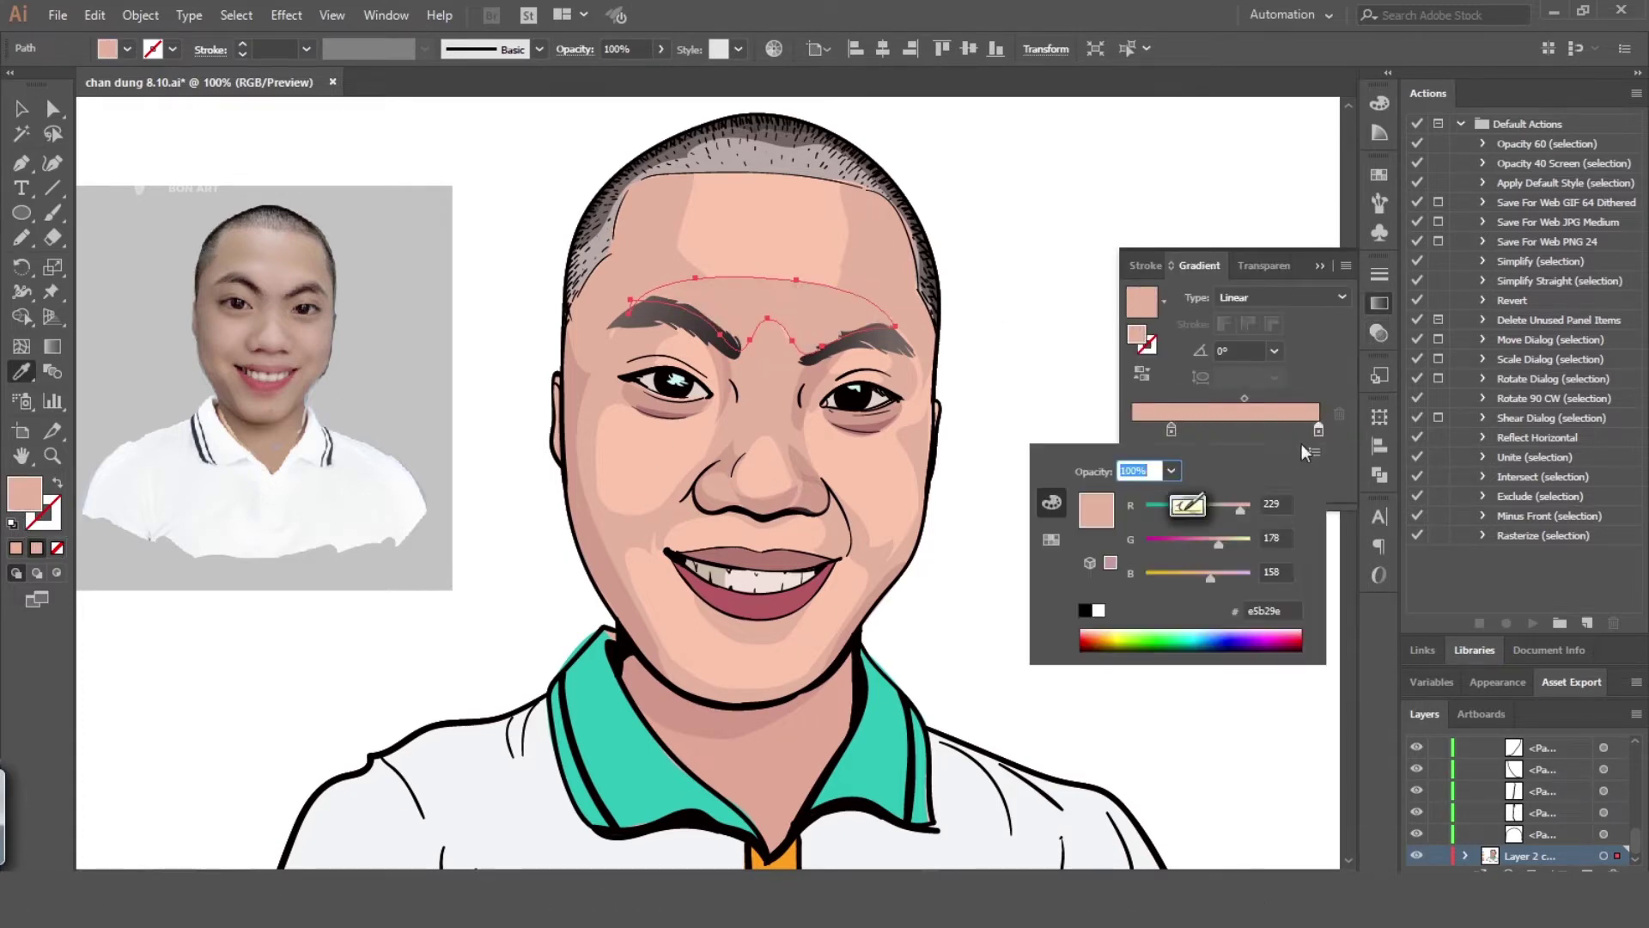
click(1201, 607)
key(g)
drag(756, 397, 767, 250)
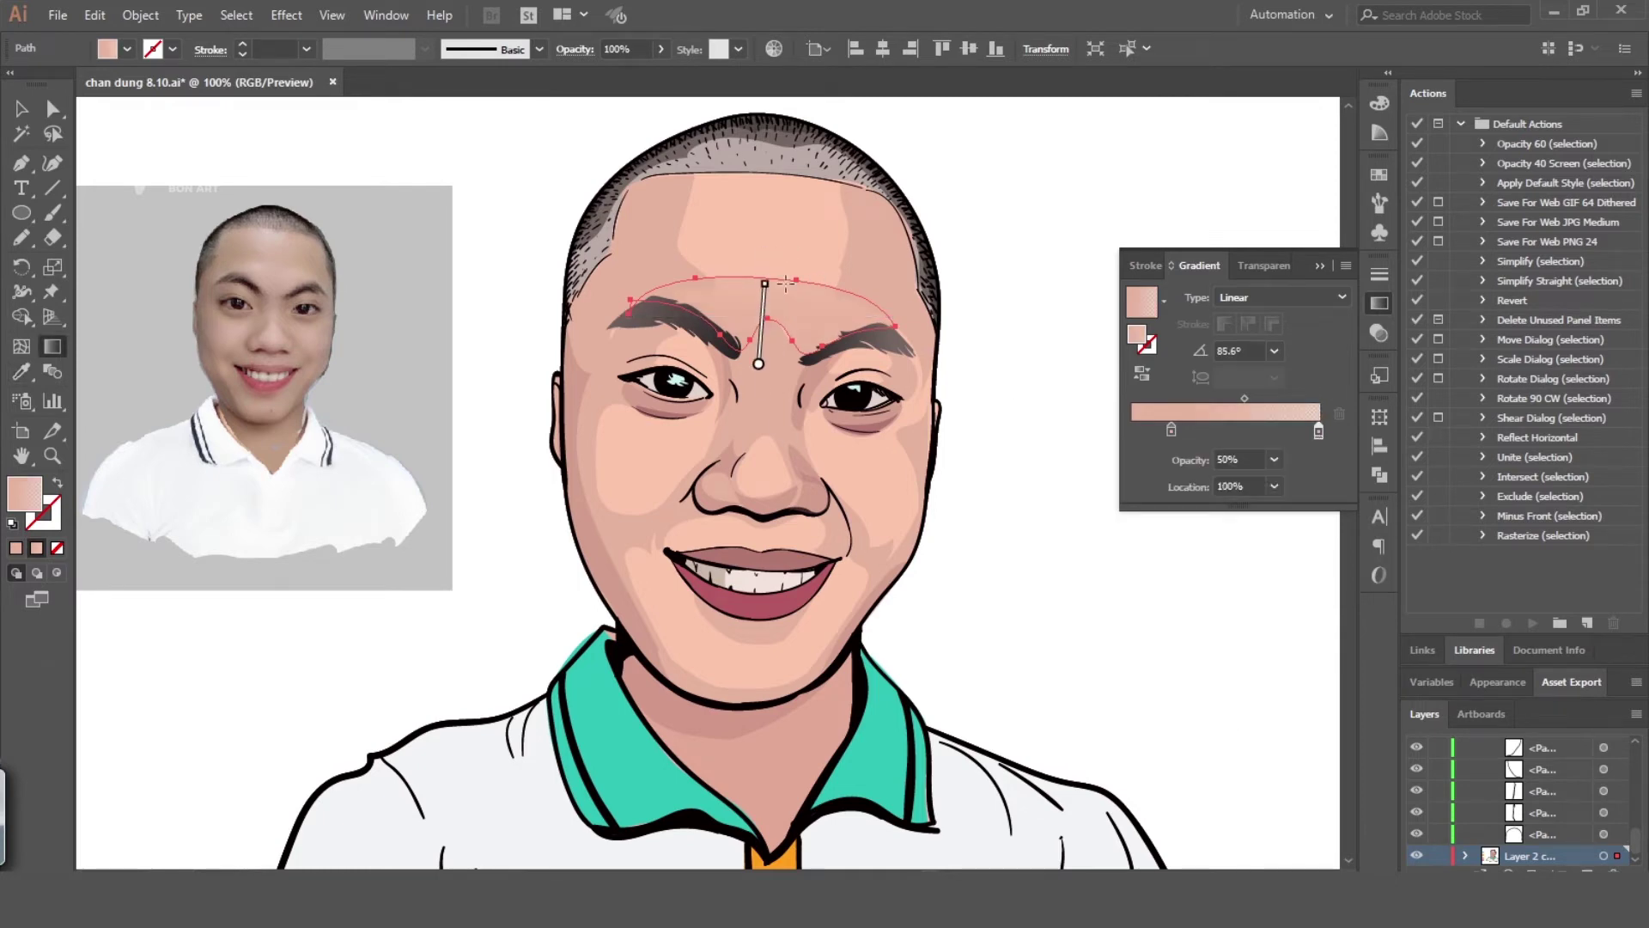
ctrl+click(1003, 288)
Reshape the upper edge of the gradient brow shape by moving its anchor points up on both sides of the forehead
key(a)
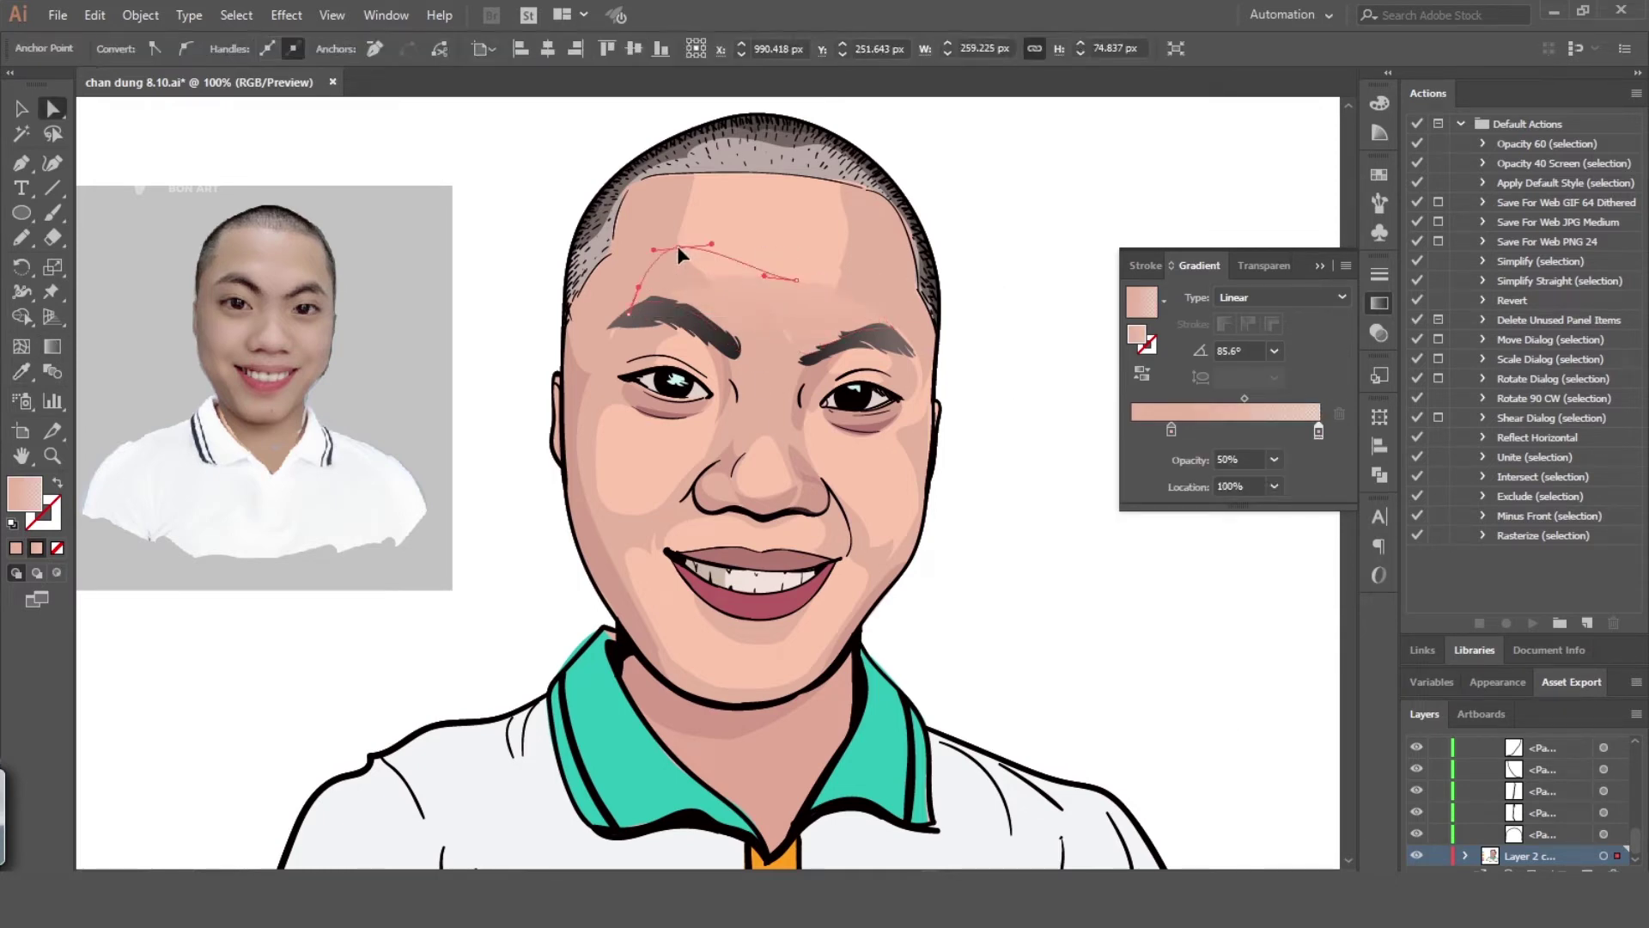
click(677, 245)
click(845, 247)
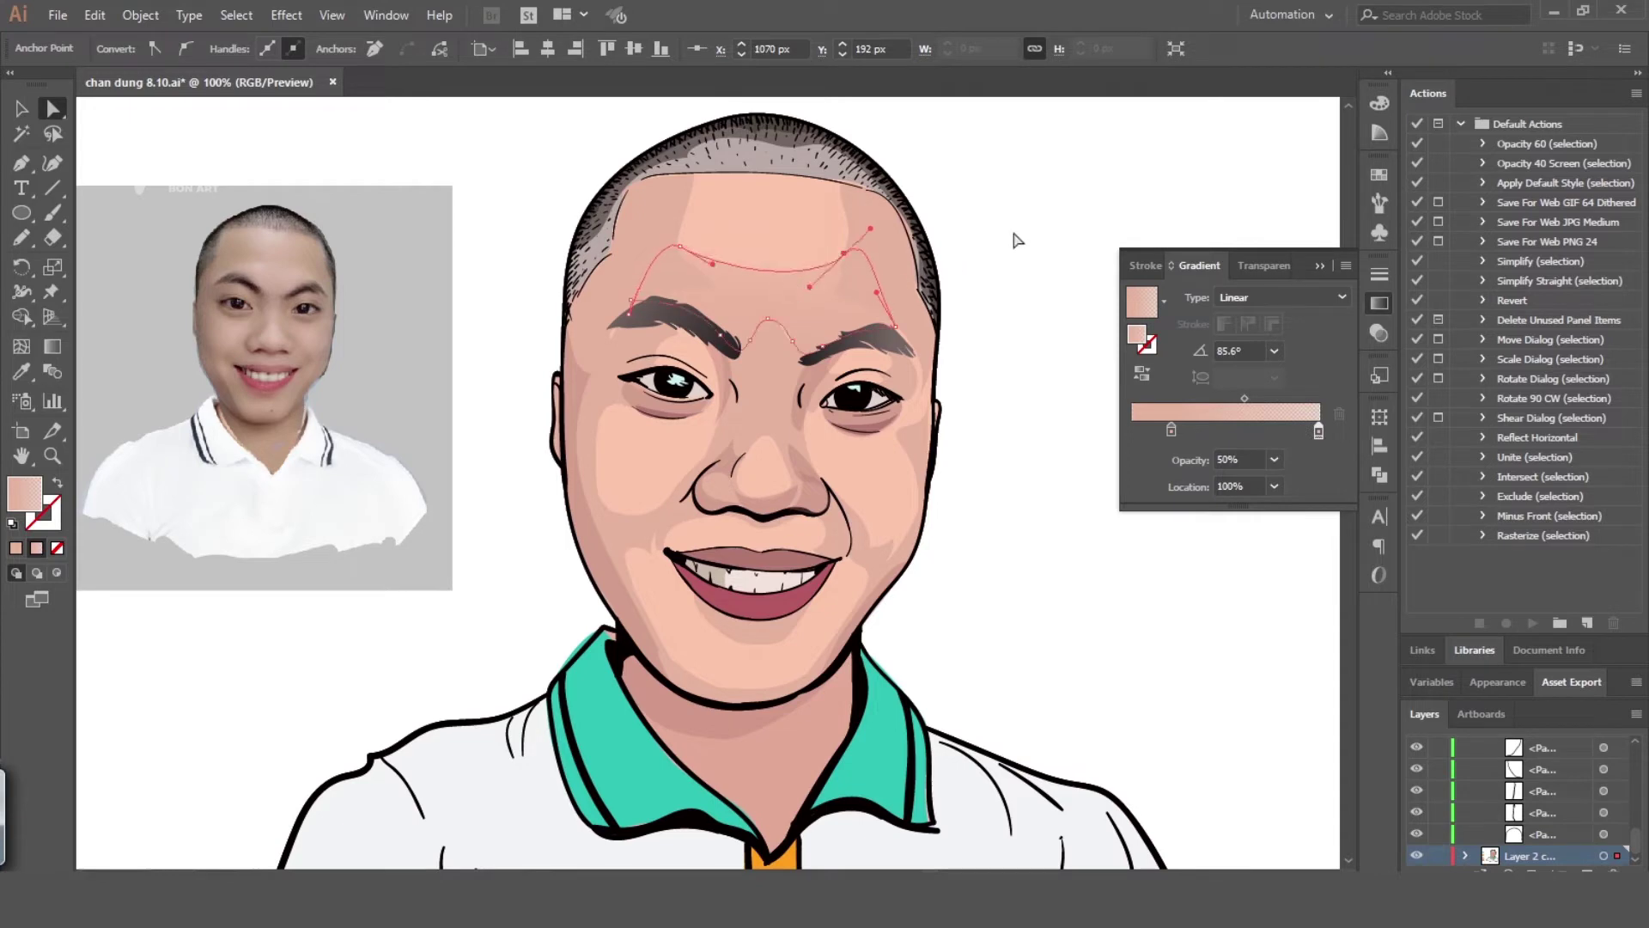
click(989, 298)
Draw a small highlight above the inner end of the left eyebrow and fill it with the sampled light skin color
key(n)
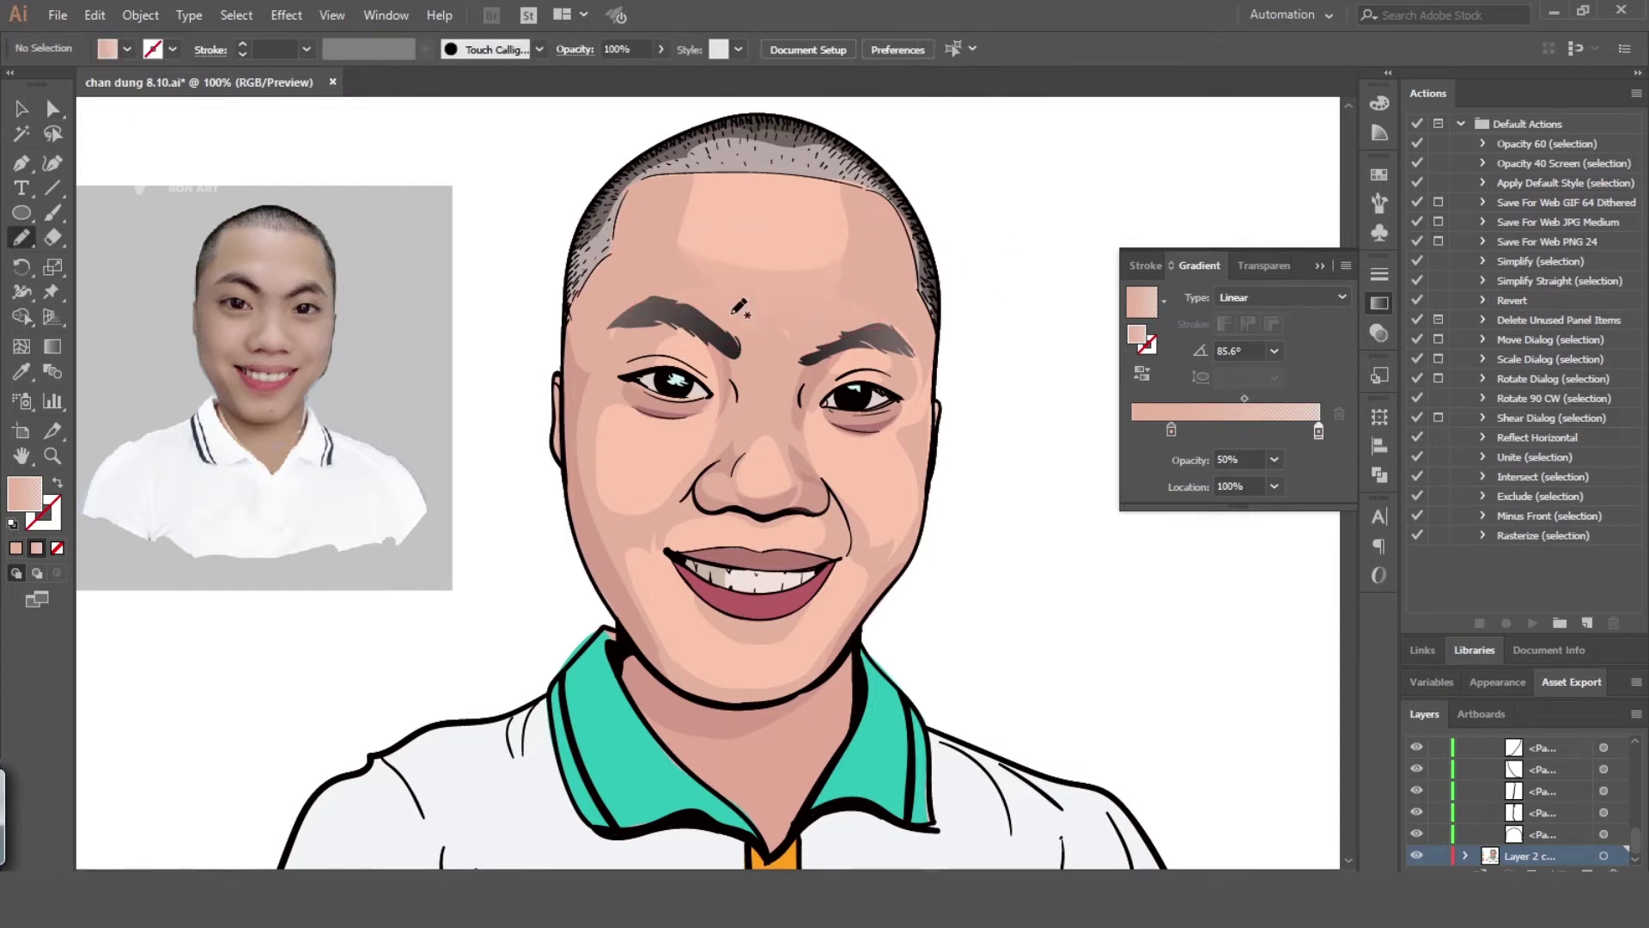
drag(724, 319, 671, 292)
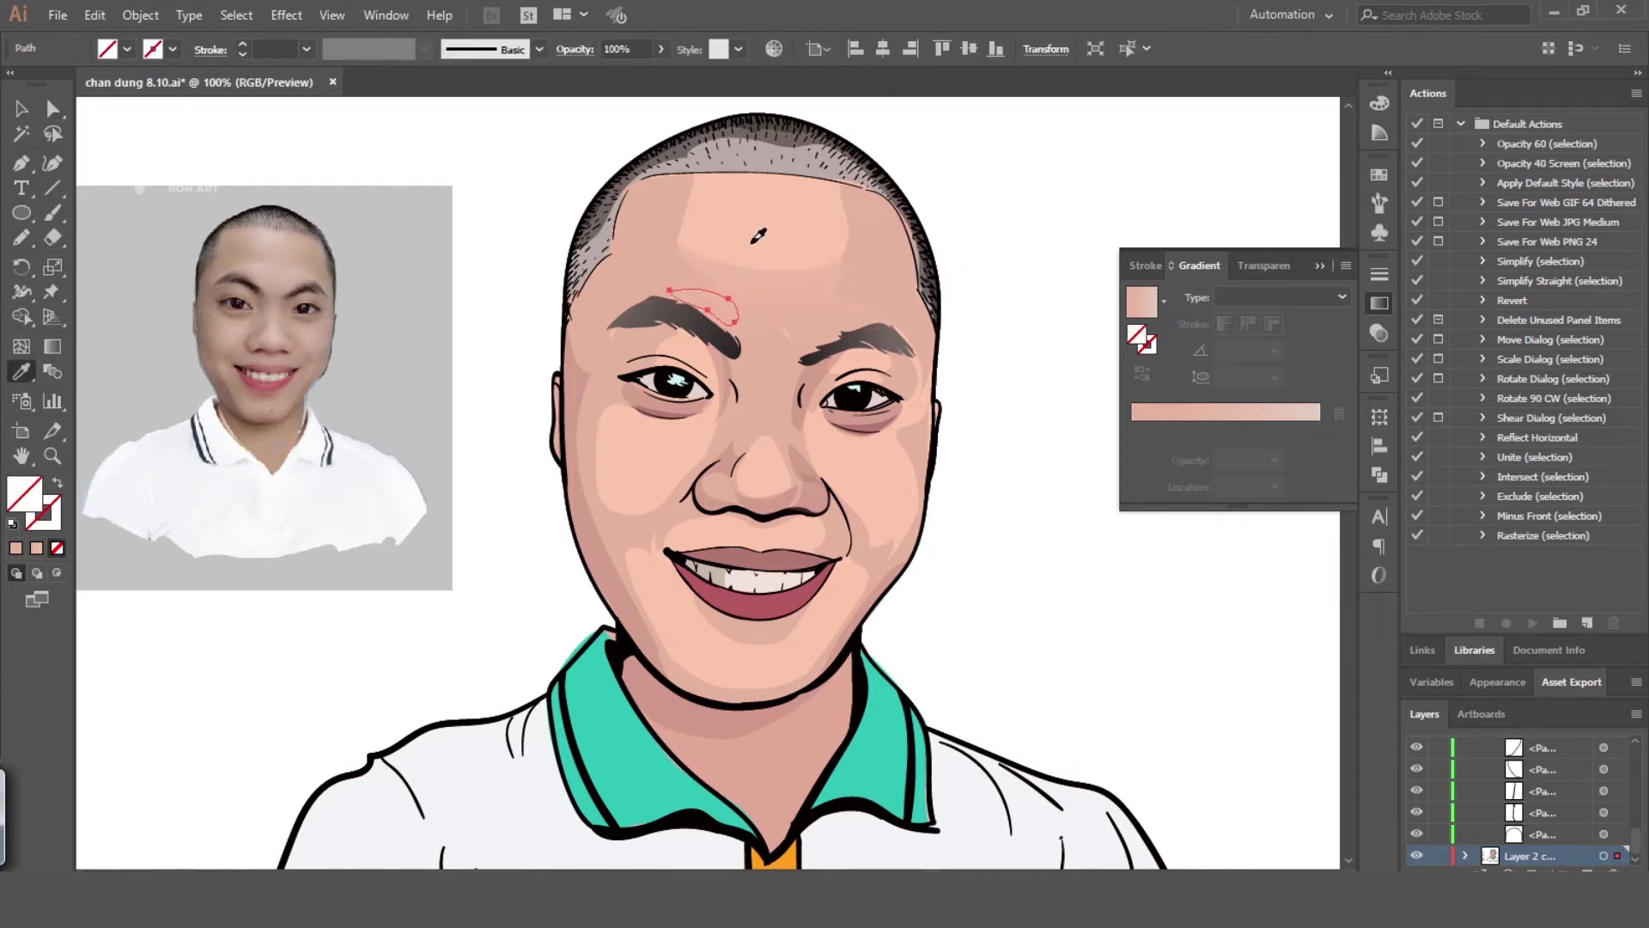
click(753, 243)
ctrl+click(987, 249)
Draw a matching highlight above the right eyebrow and fill it with the sampled light skin color
key(n)
mouse_move(882, 315)
mouse_down()
mouse_move(820, 304)
mouse_move(880, 315)
mouse_up()
key(i)
click(818, 245)
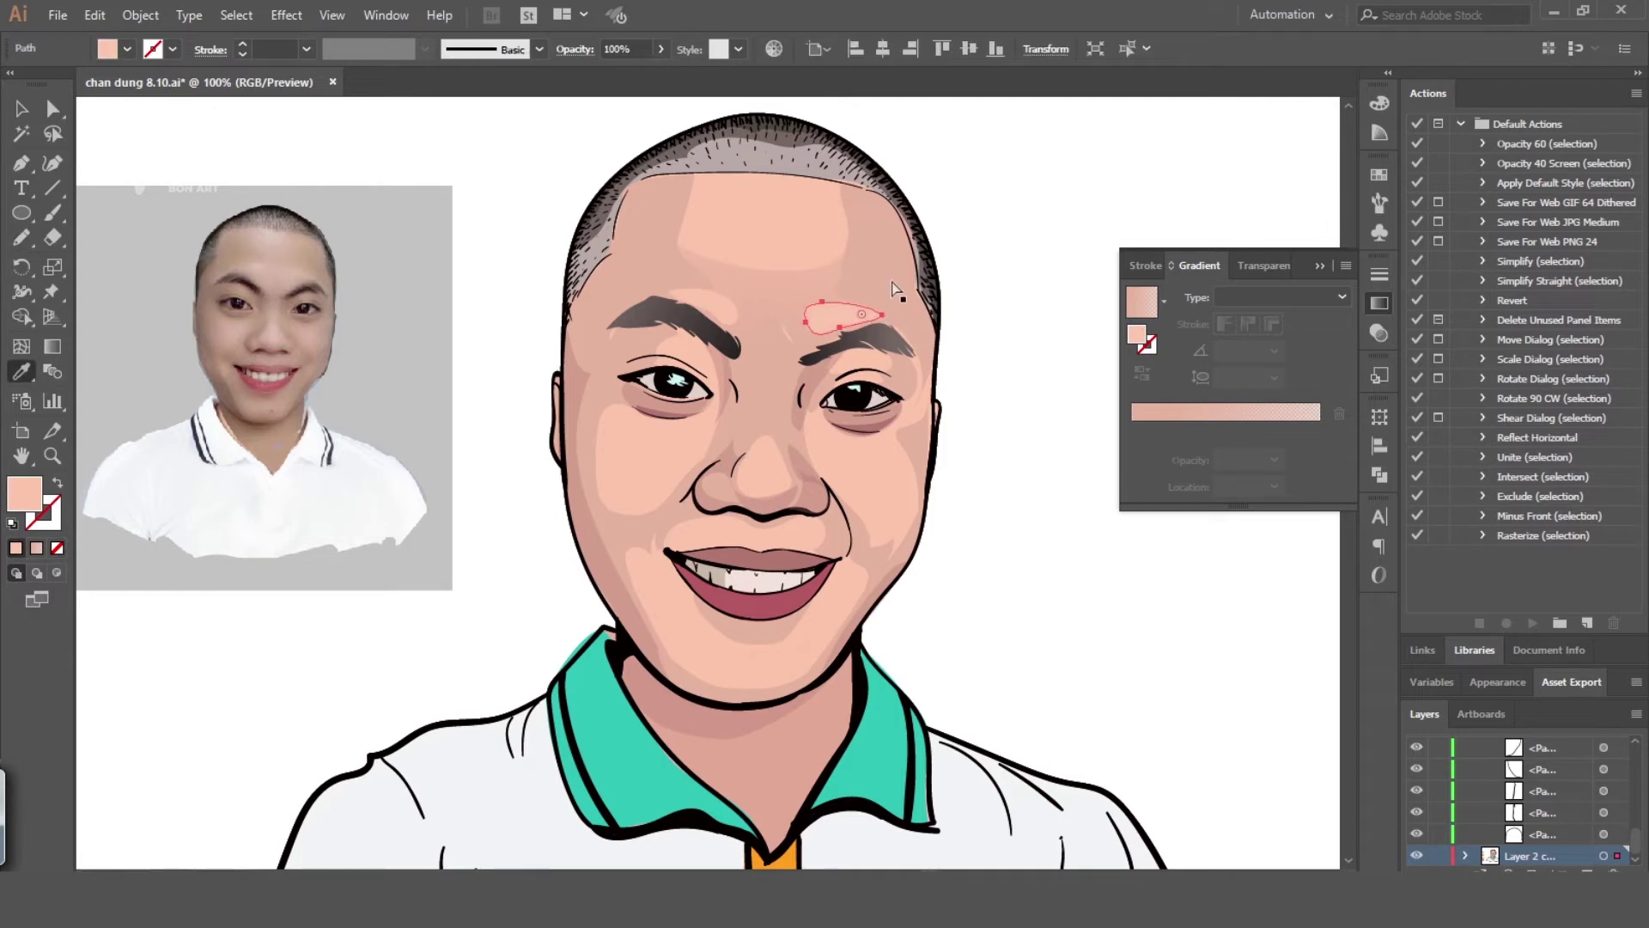
ctrl+click(970, 286)
Adjust the anchor point of the gradient shape between the eyebrows and deselect it
key(a)
click(790, 352)
drag(781, 339, 786, 328)
click(1020, 304)
Draw a small highlight above the outer end of the left eyebrow and fill it with the sampled light skin color
mouse_move(982, 440)
mouse_down()
mouse_move(1007, 389)
mouse_move(987, 427)
mouse_up()
drag(644, 277, 656, 278)
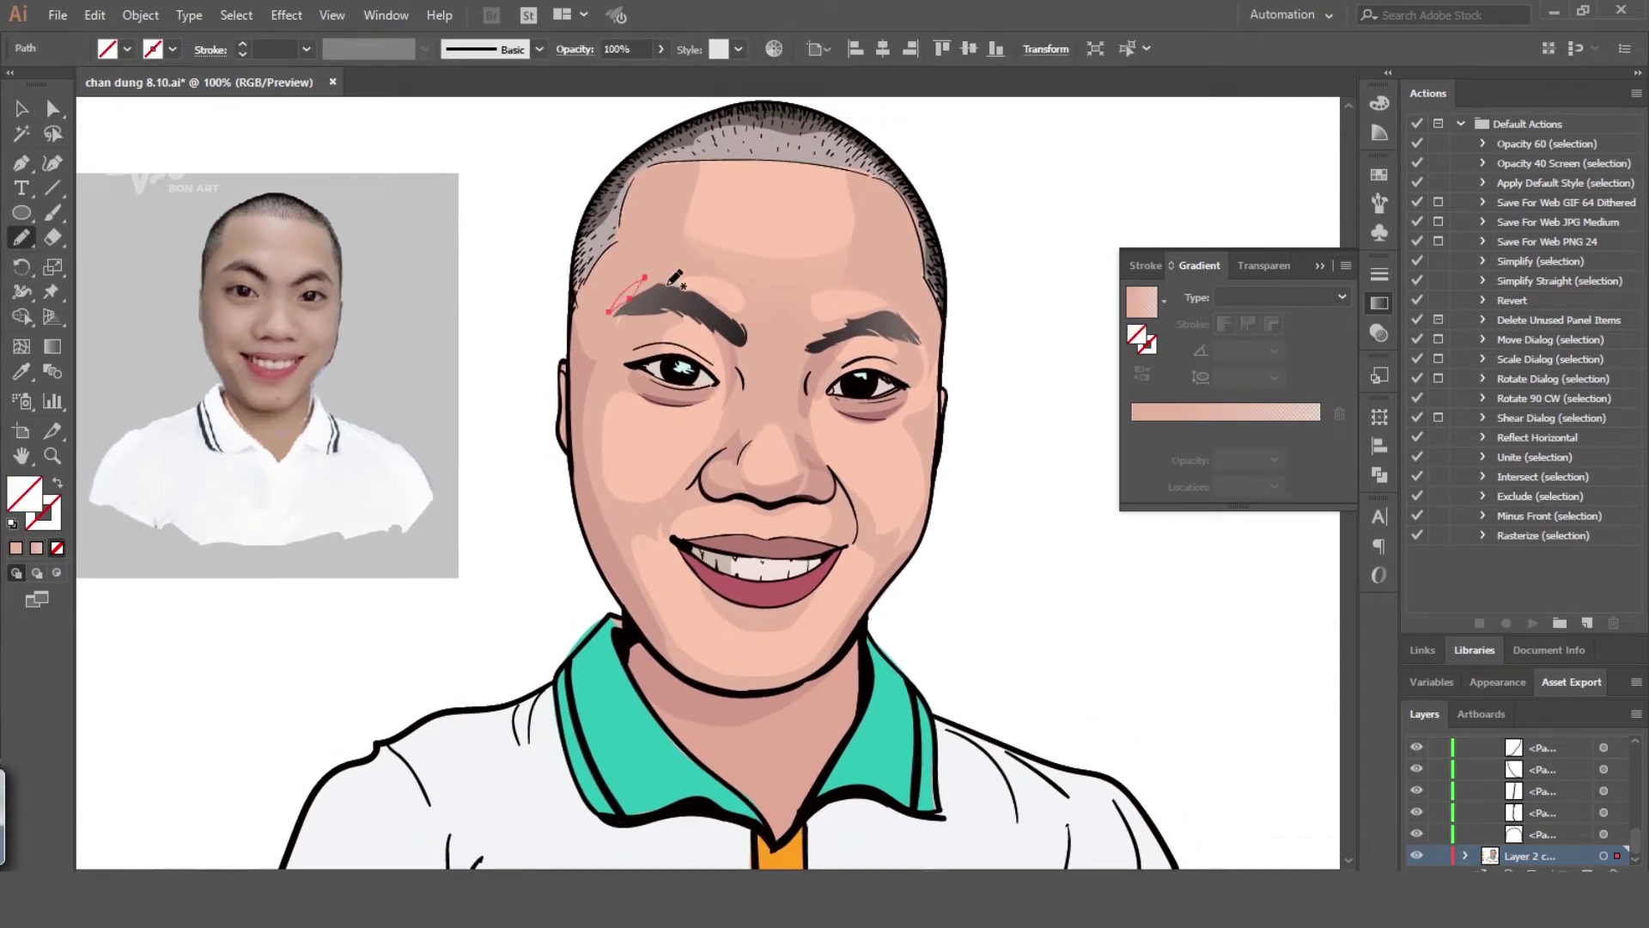
key(i)
click(720, 287)
ctrl+click(1005, 227)
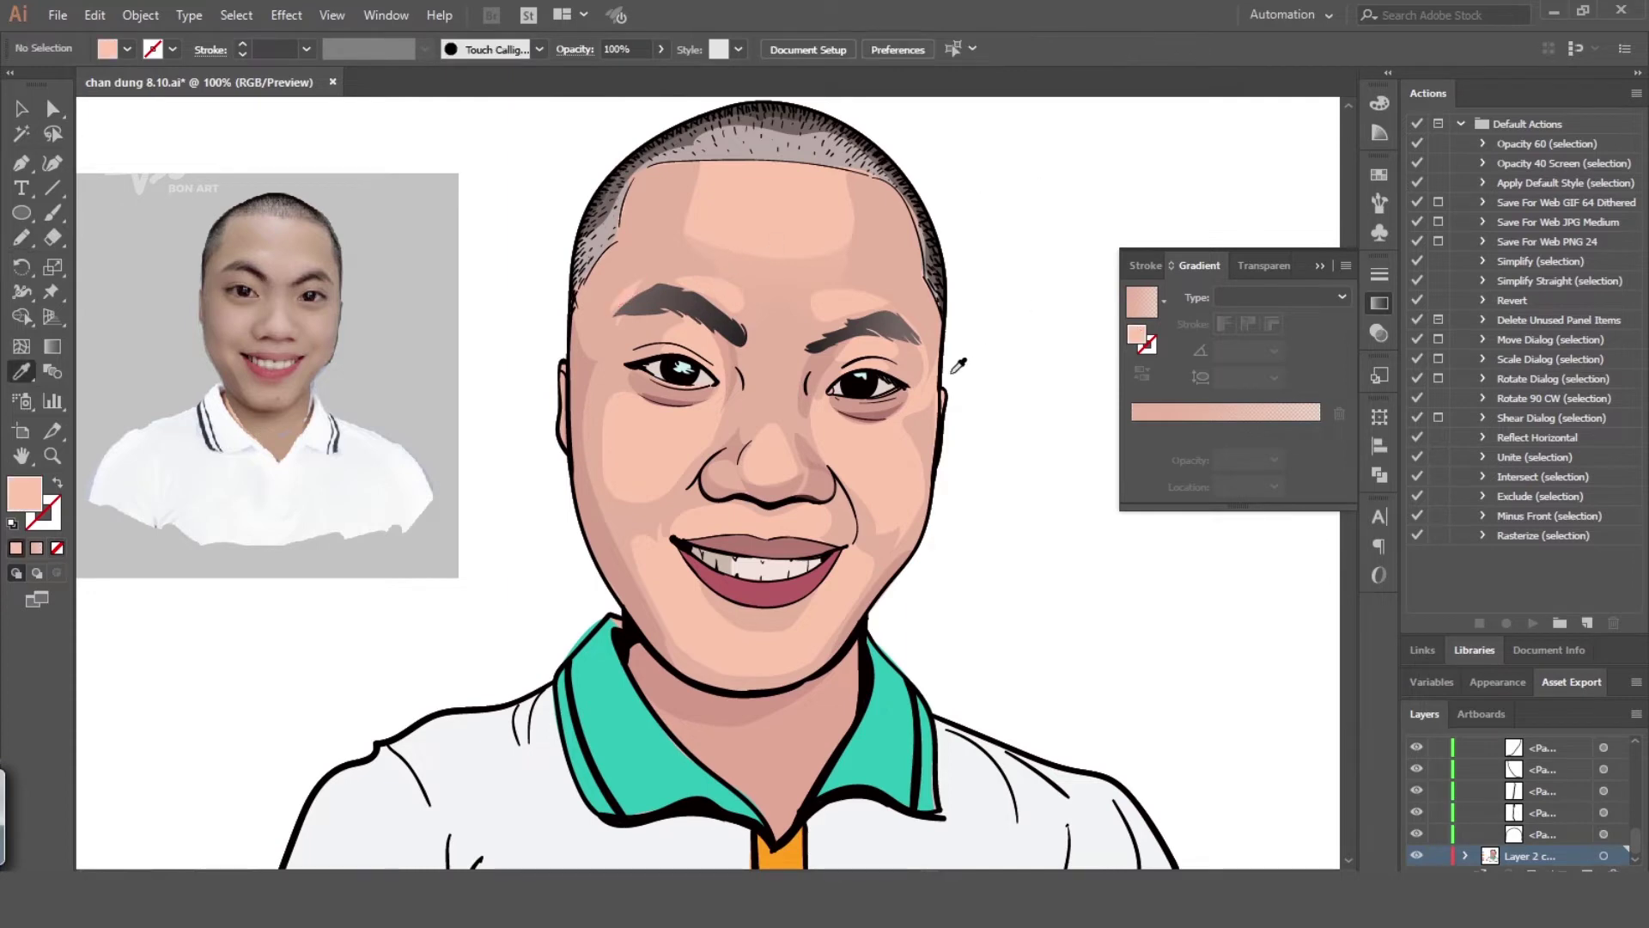
Draw a highlight near the outer end of the right eyebrow and fill it with the sampled skin color
drag(909, 298, 910, 296)
key(i)
click(919, 287)
ctrl+click(950, 269)
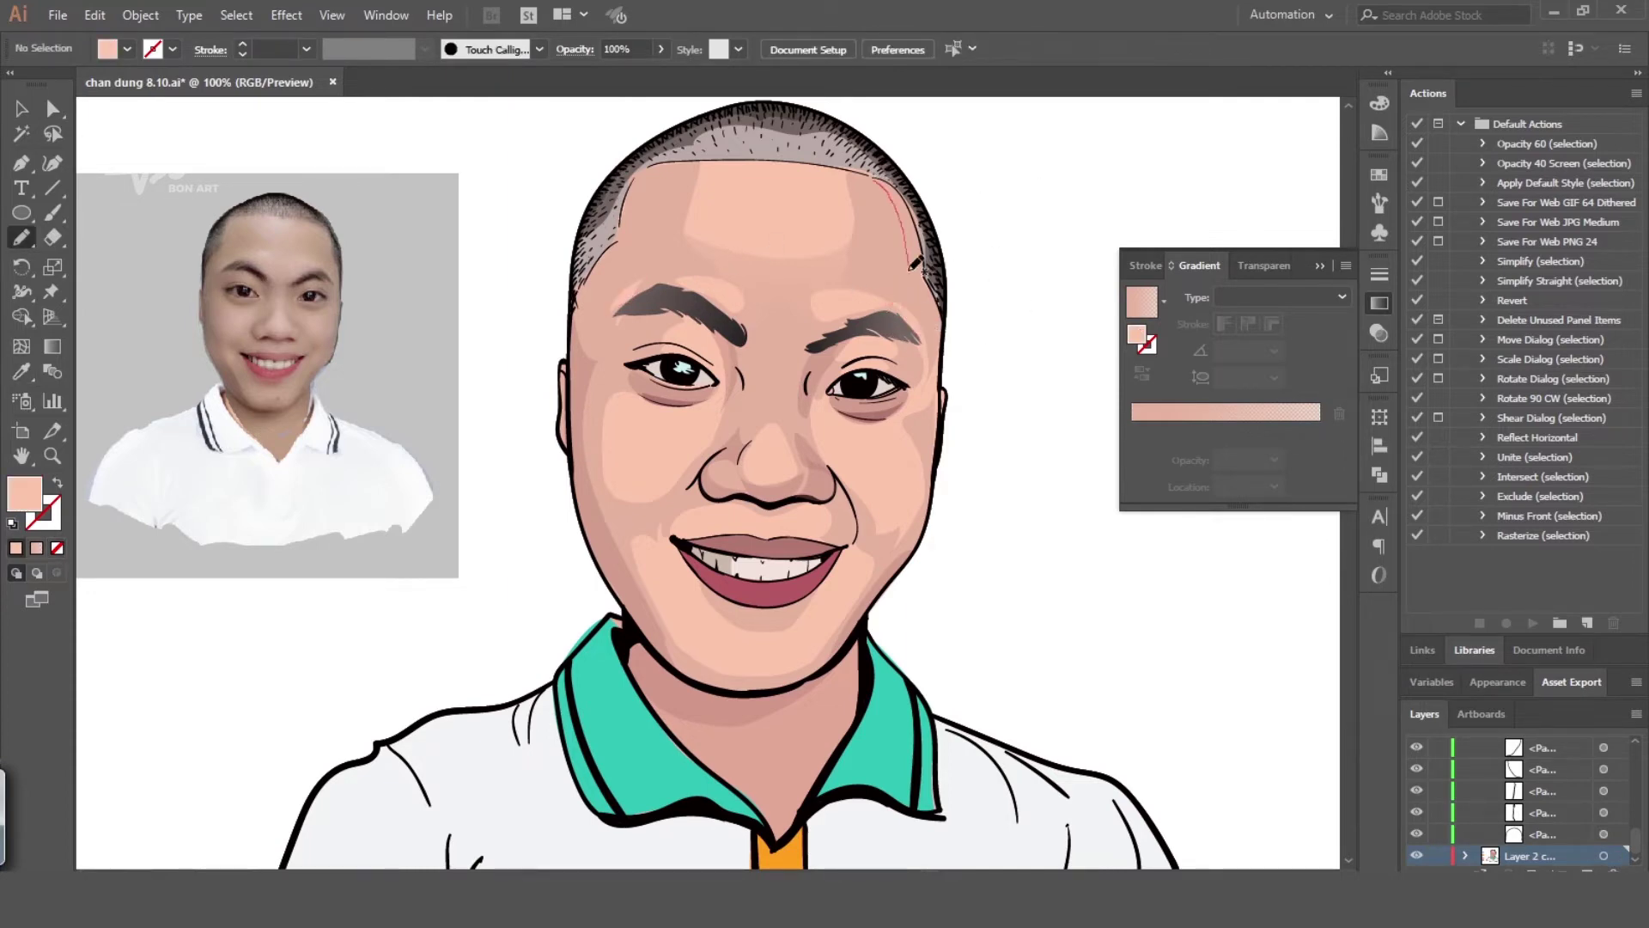
Draw thin highlights along the hairline at the right and left temples and fill them with the sampled light forehead color
drag(916, 237, 876, 178)
key(i)
click(843, 227)
ctrl+click(1033, 206)
drag(640, 190, 639, 177)
key(i)
click(810, 239)
ctrl+click(1009, 206)
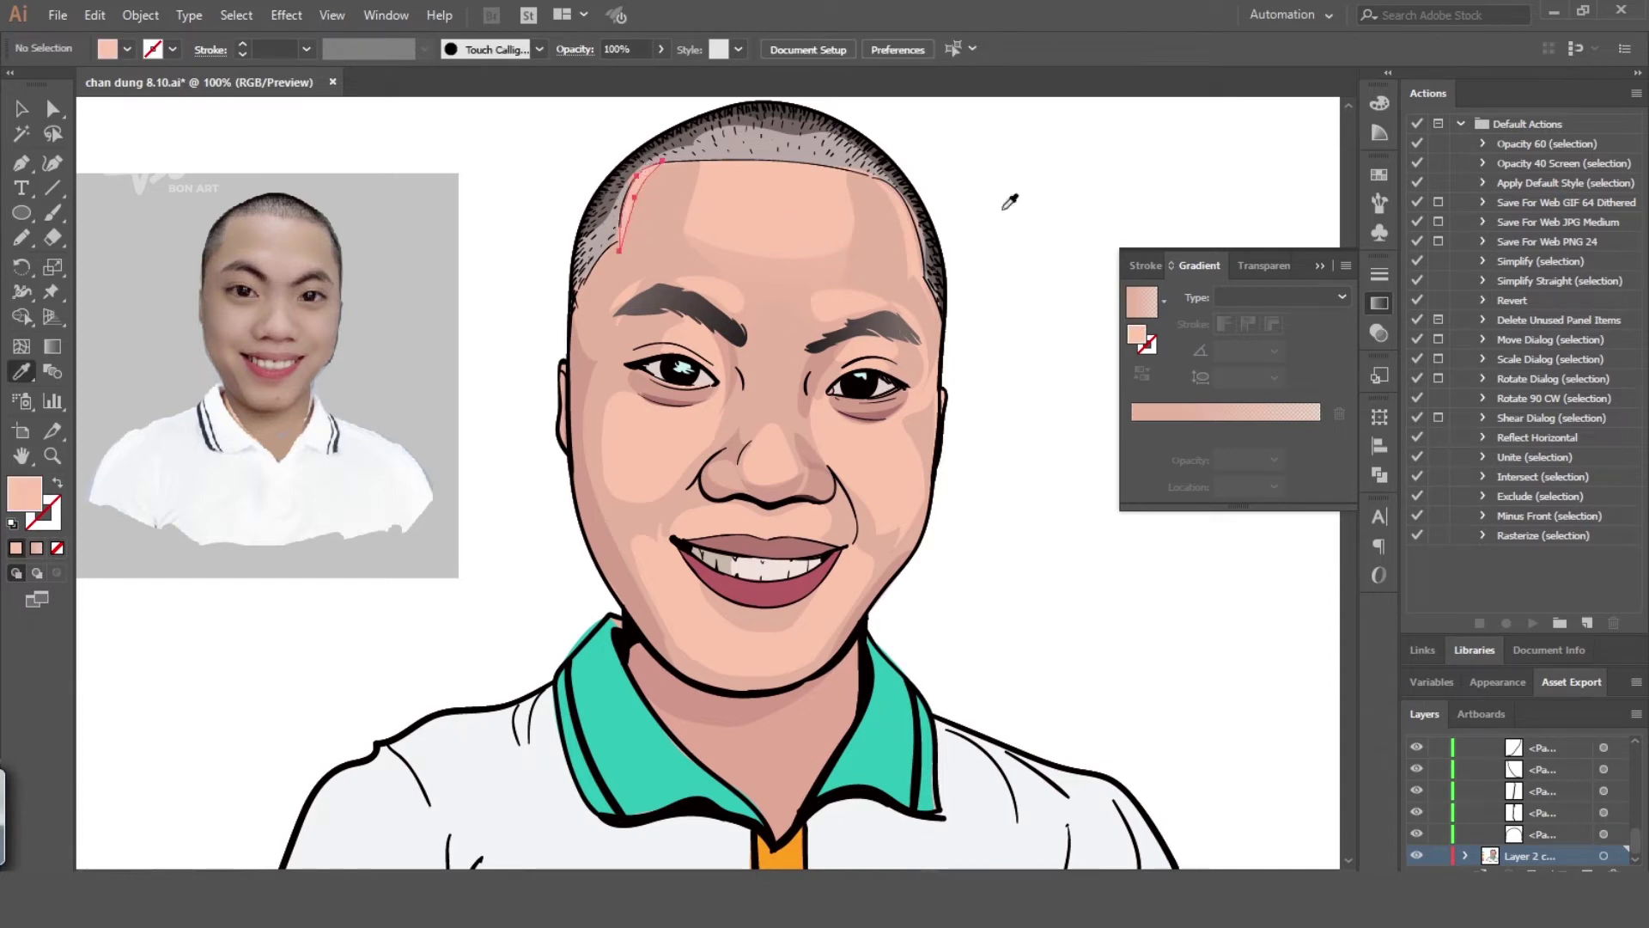
Draw a narrow shape along the left edge of the face beside the ear and fill it with a sampled skin color
drag(891, 383, 878, 419)
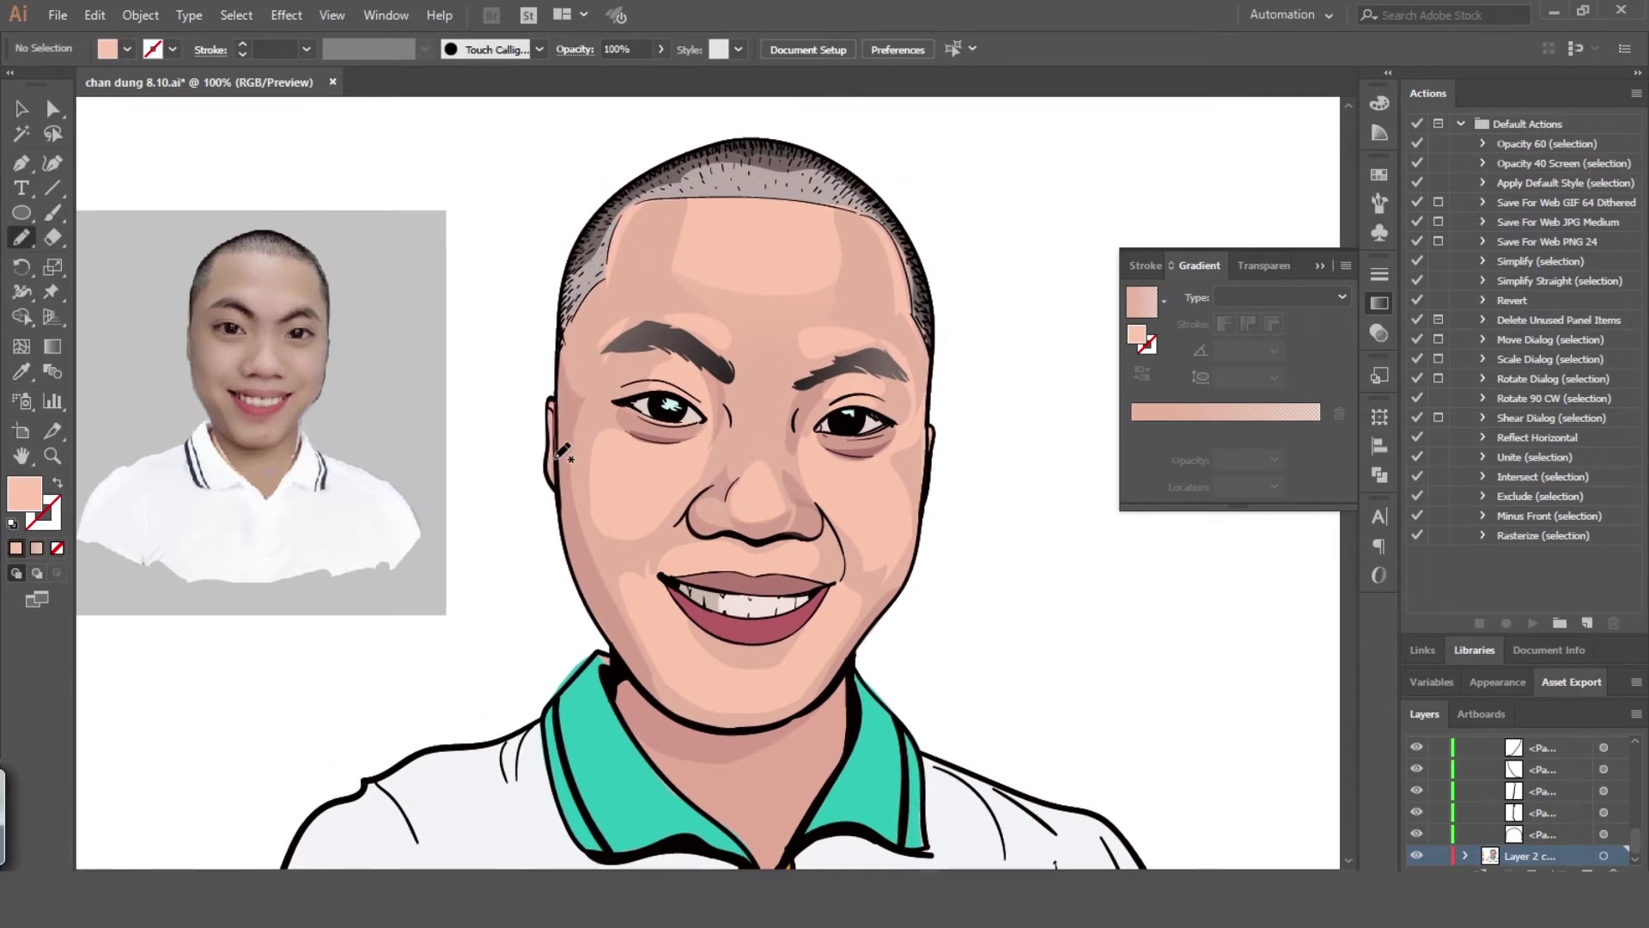
drag(567, 393, 559, 354)
key(i)
click(660, 434)
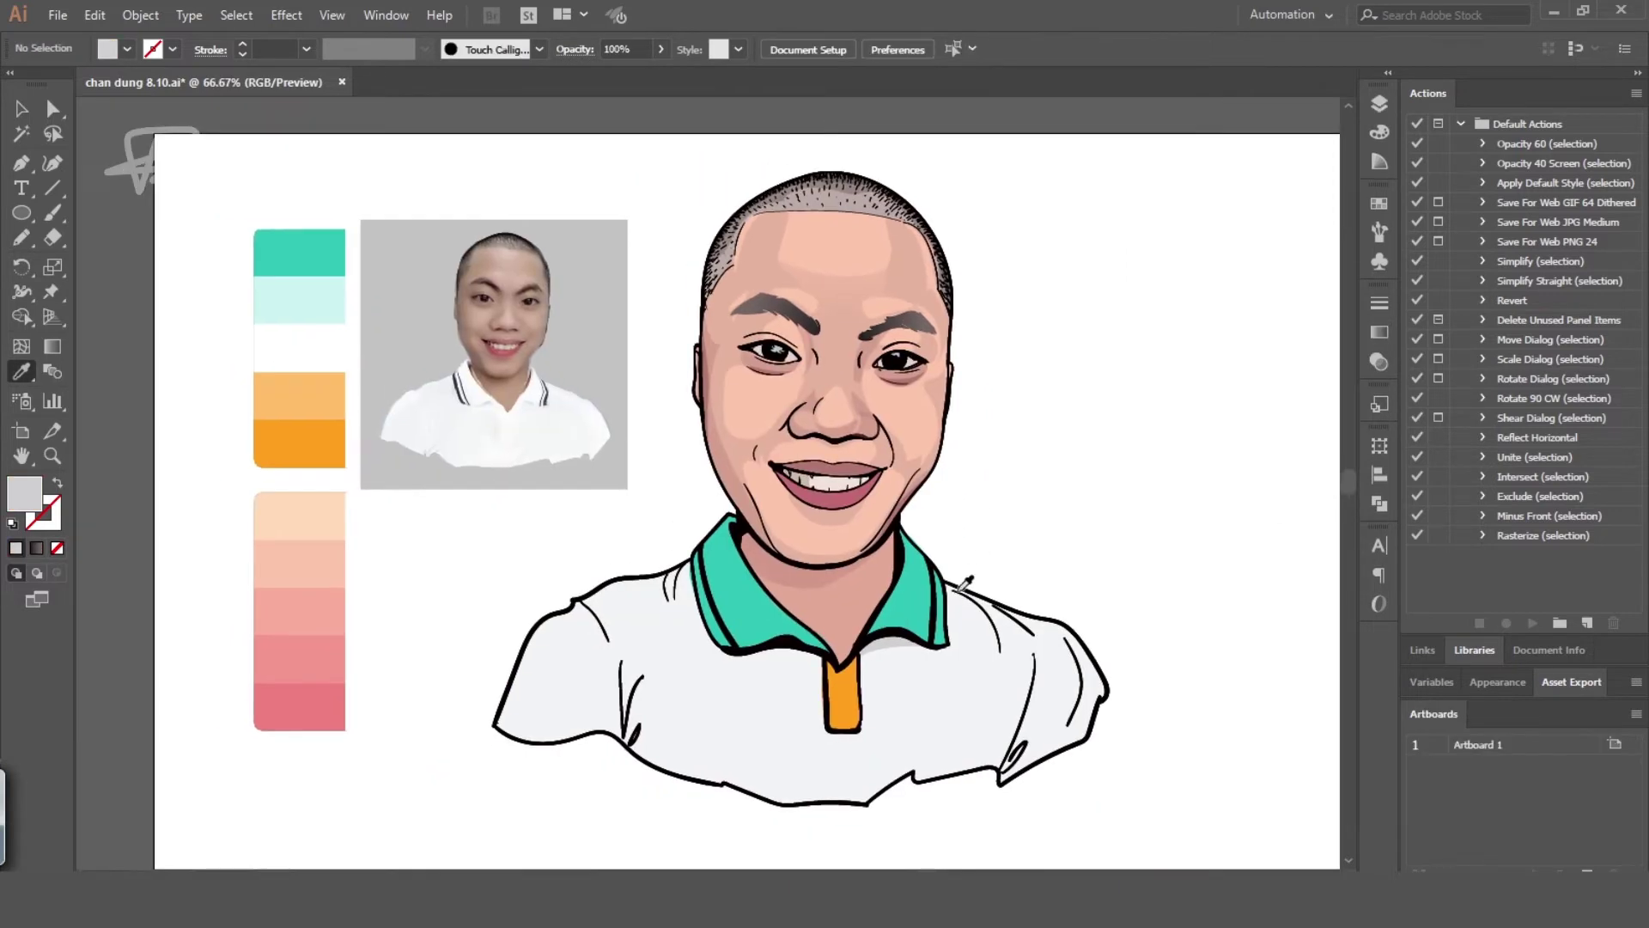
Draw a shadow under the left collar and fill it with the gray sampled from the right collar's shadow
drag(732, 650, 780, 639)
click(22, 372)
click(895, 642)
Draw the fold shadows on the right side and sleeve of the shirt and fill them with the sampled gray
click(21, 237)
key(ctrl+shift+a)
drag(914, 767, 1014, 665)
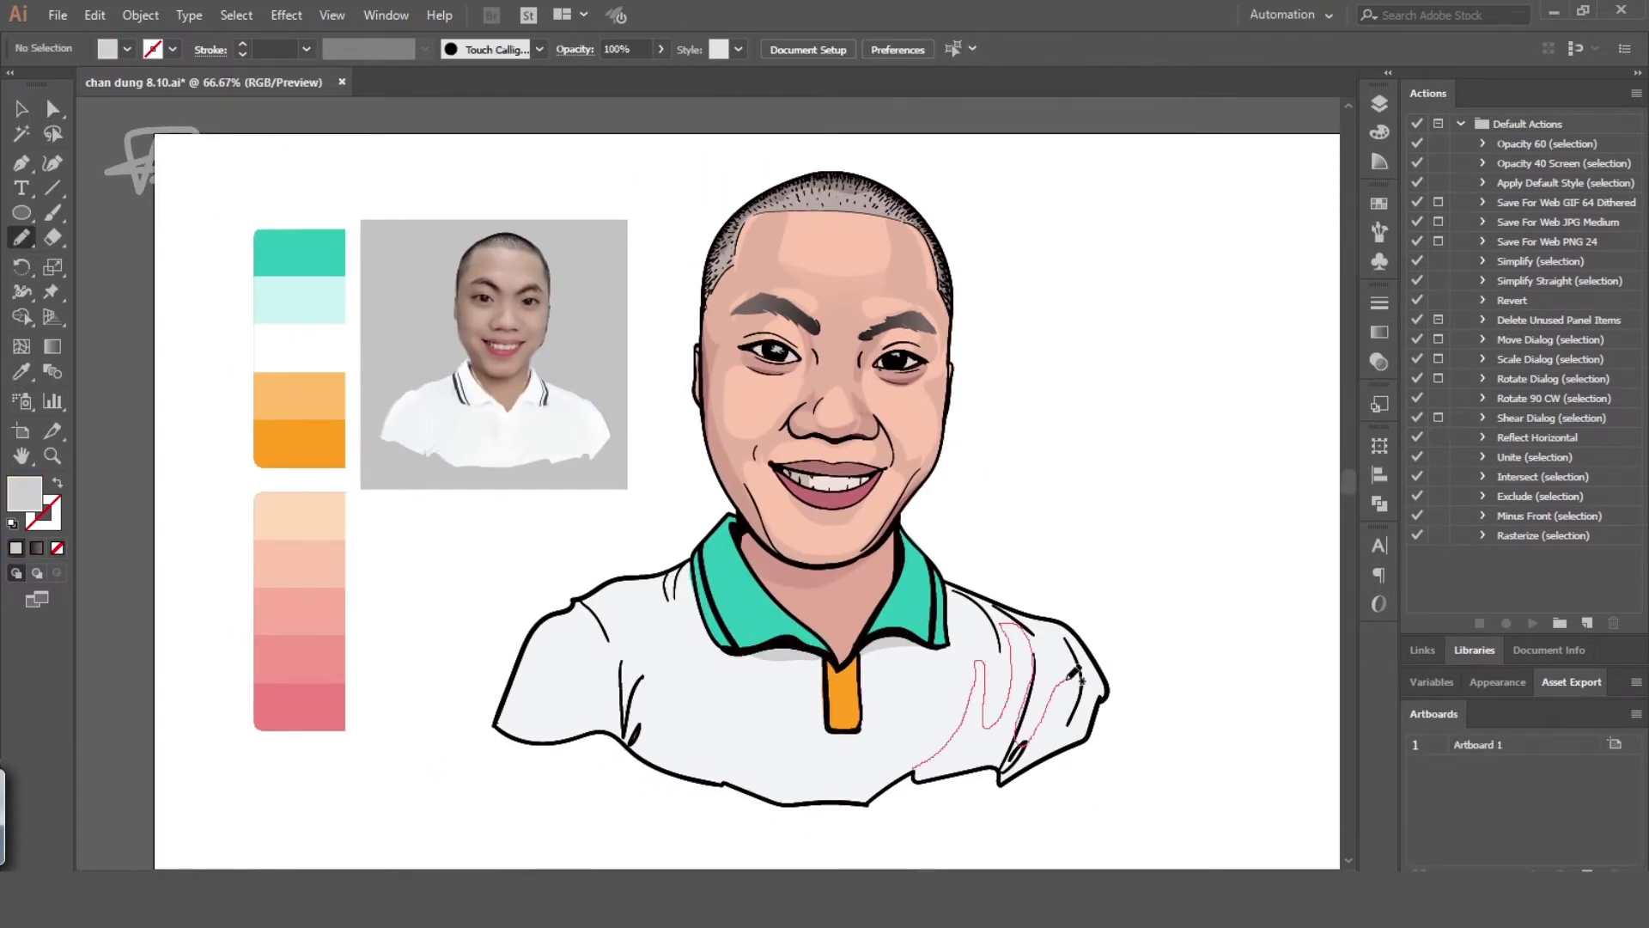
drag(1014, 777, 1012, 779)
key(i)
click(825, 657)
key(ctrl+shift+a)
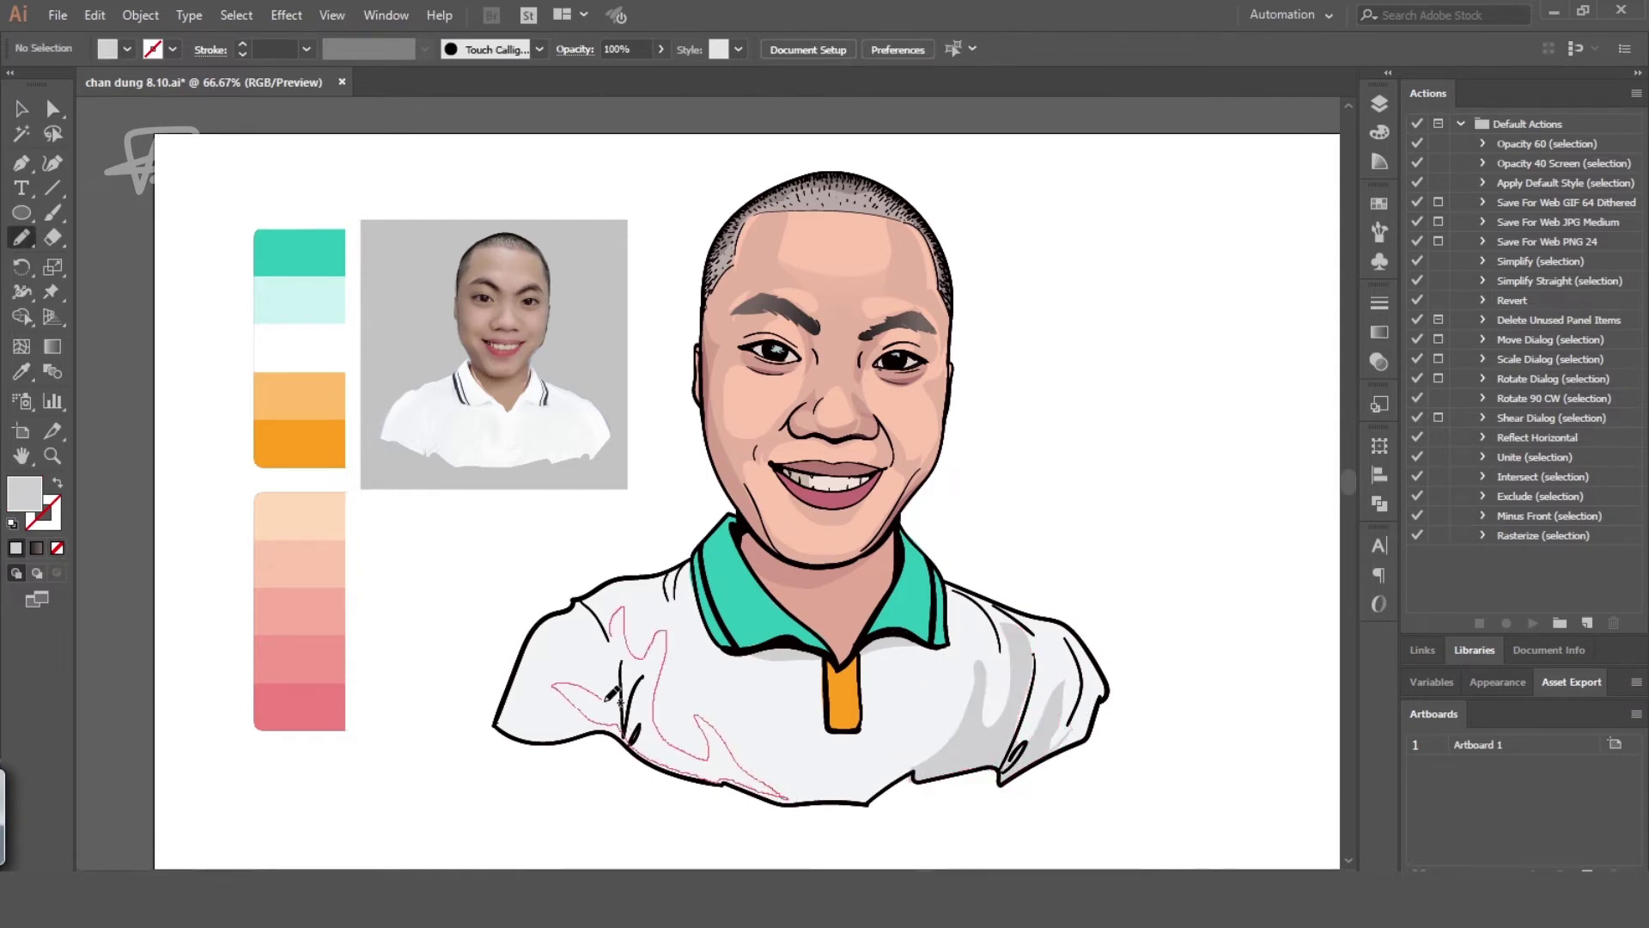
Draw a branching fold shadow on the left side of the shirt and fill it with the sampled gray
drag(605, 701, 611, 636)
key(i)
click(764, 657)
key(ctrl+shift+a)
Draw a shadow along the outer edge of the left collar and fill it with a darker shade of the collar green
key(n)
drag(720, 526, 724, 536)
key(i)
click(759, 601)
double_click(24, 494)
click(1093, 457)
key(Return)
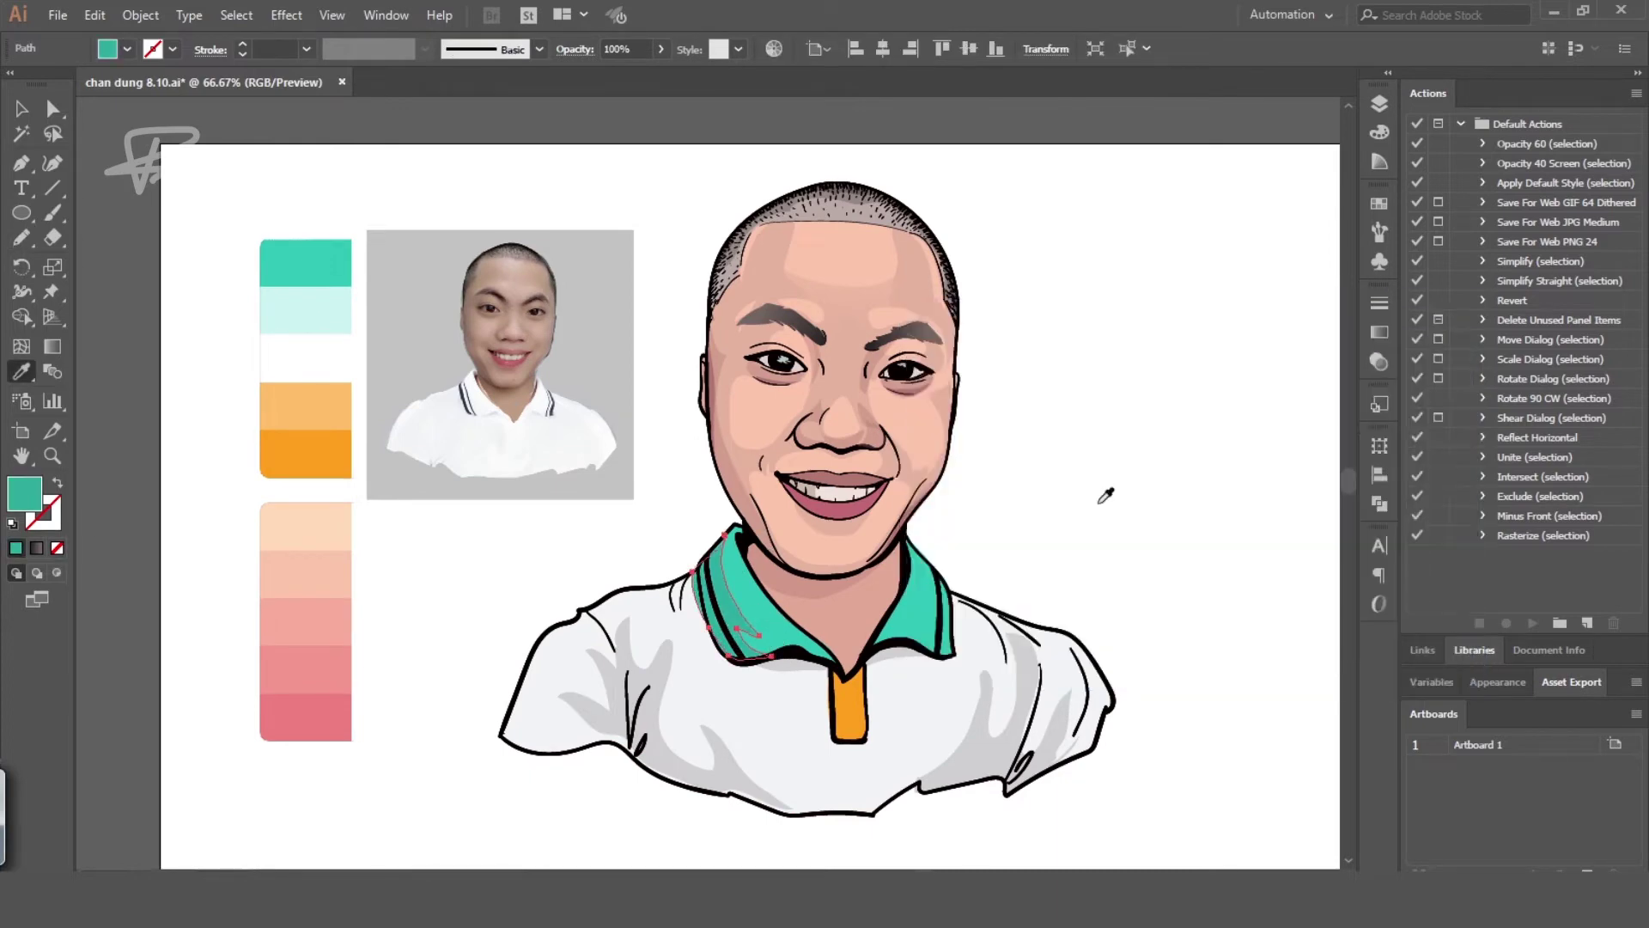
key(ctrl+shift+a)
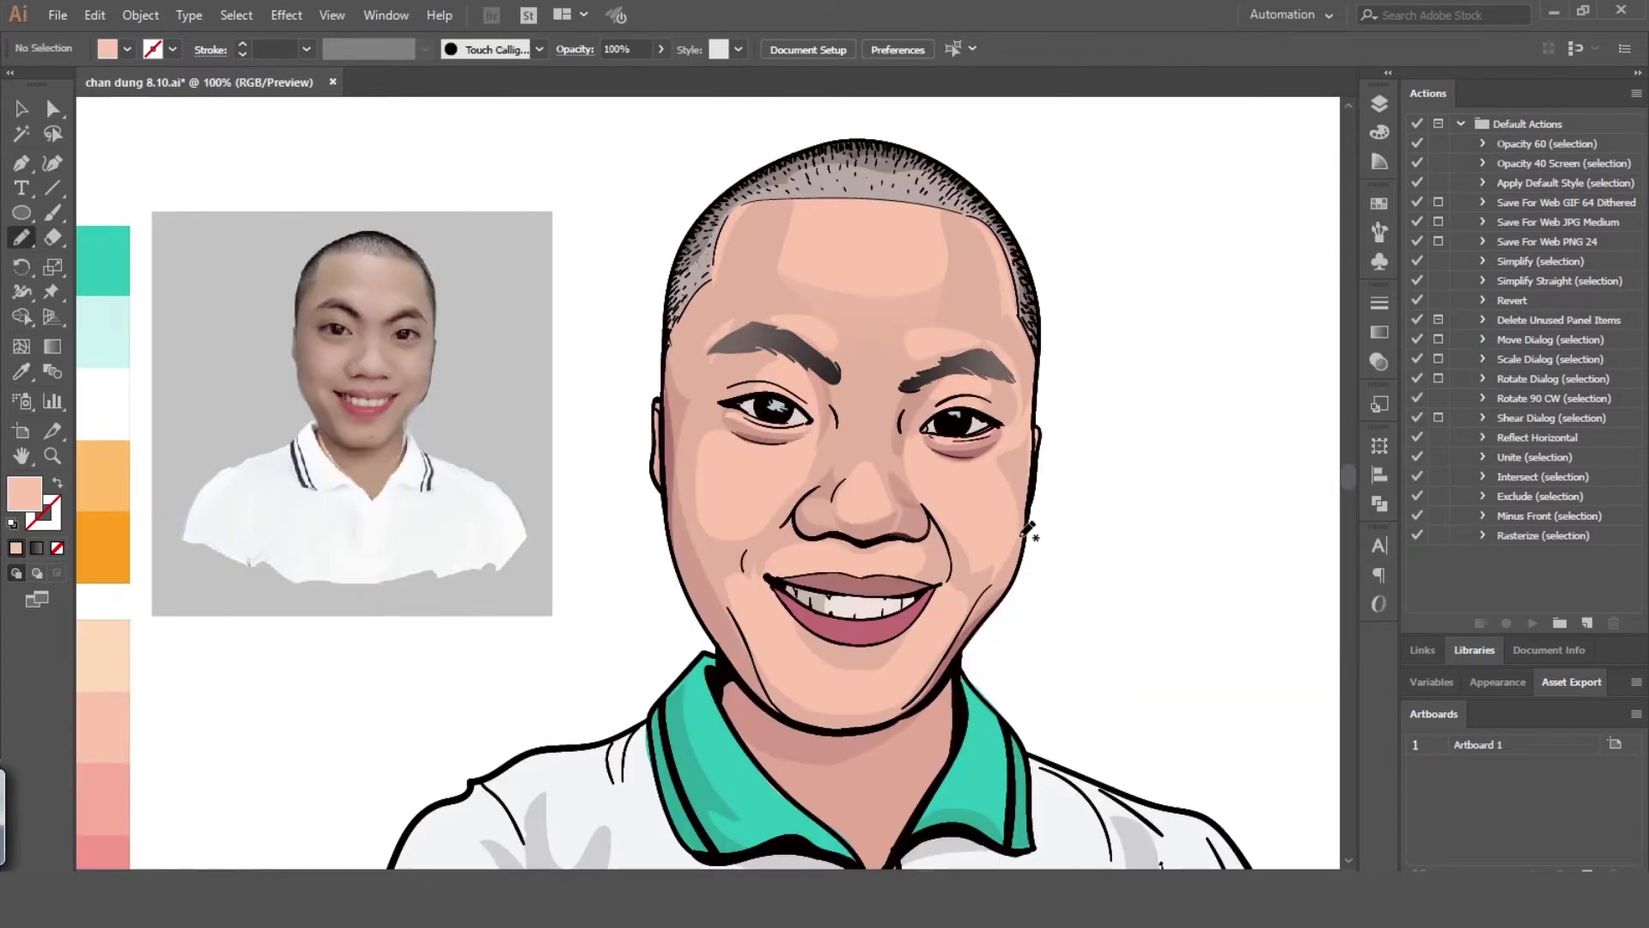
Draw a rounded highlight at the top center of the forehead and fill it with the pale peach from the palette
drag(869, 184, 816, 196)
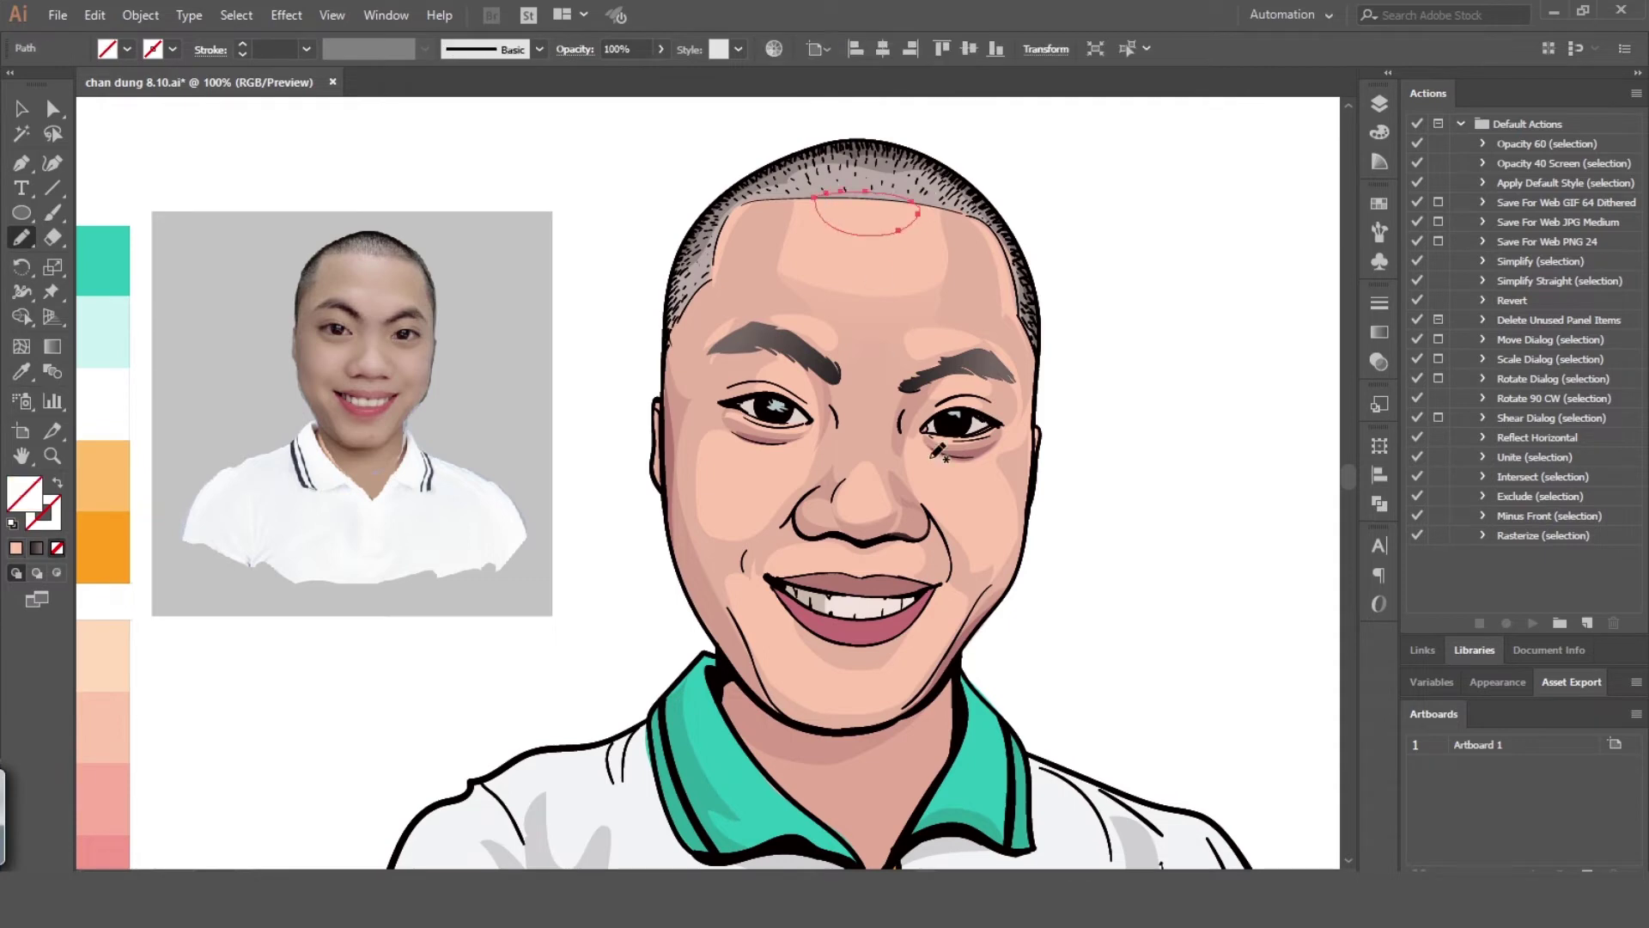
key(i)
click(992, 281)
click(106, 642)
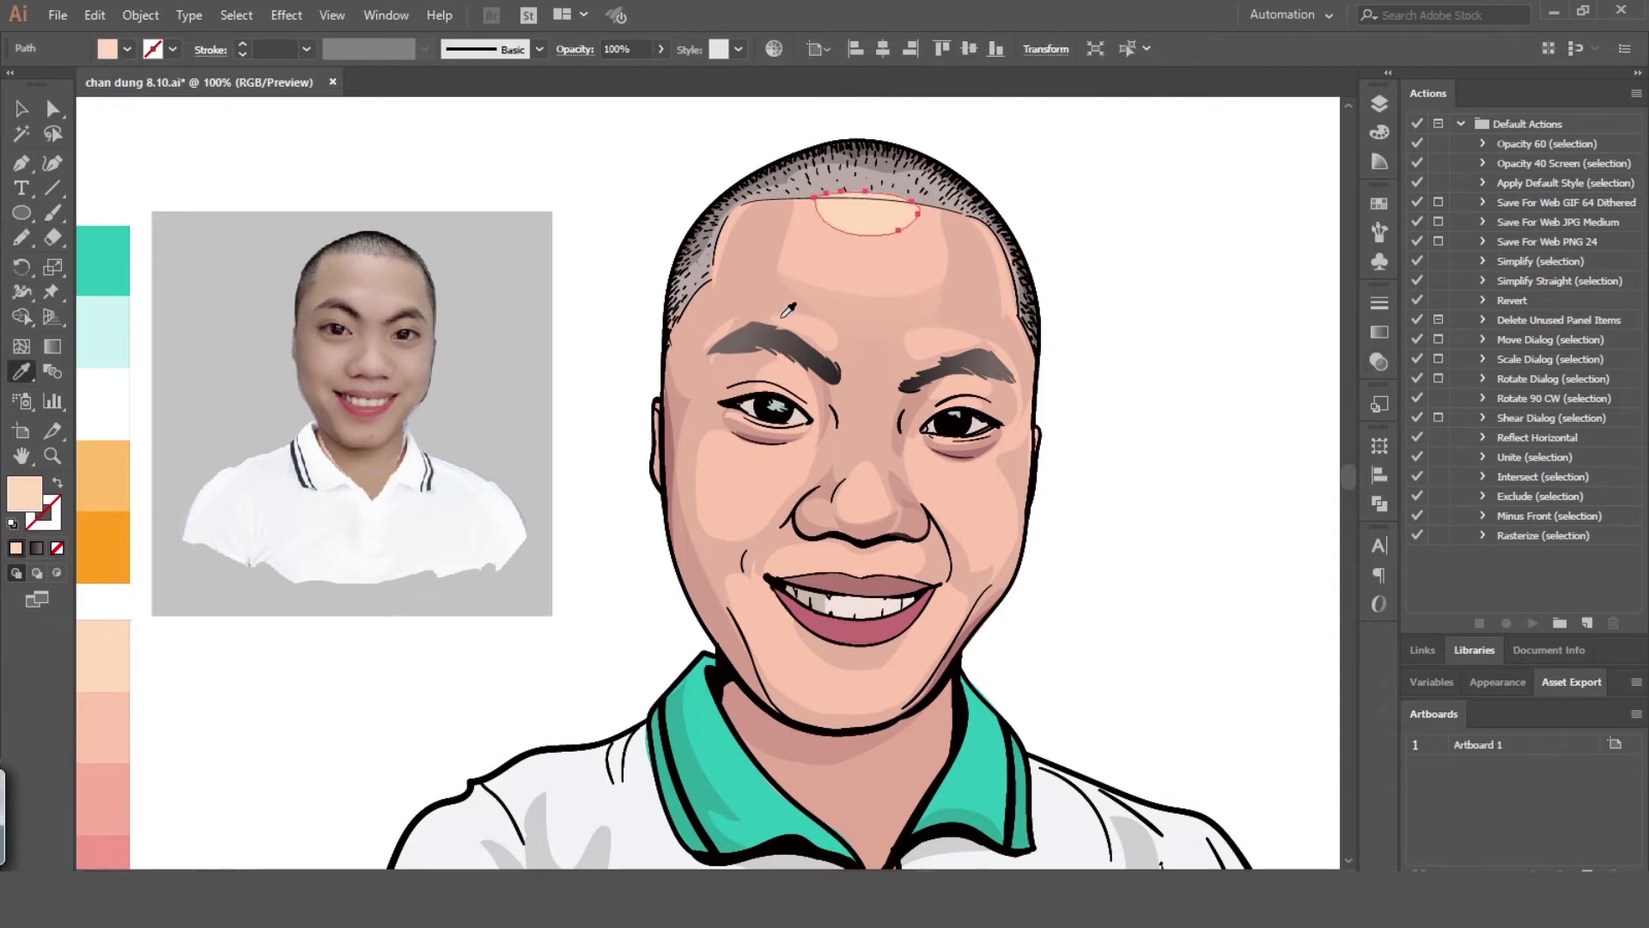
drag(858, 190, 948, 193)
key(ctrl+shift+a)
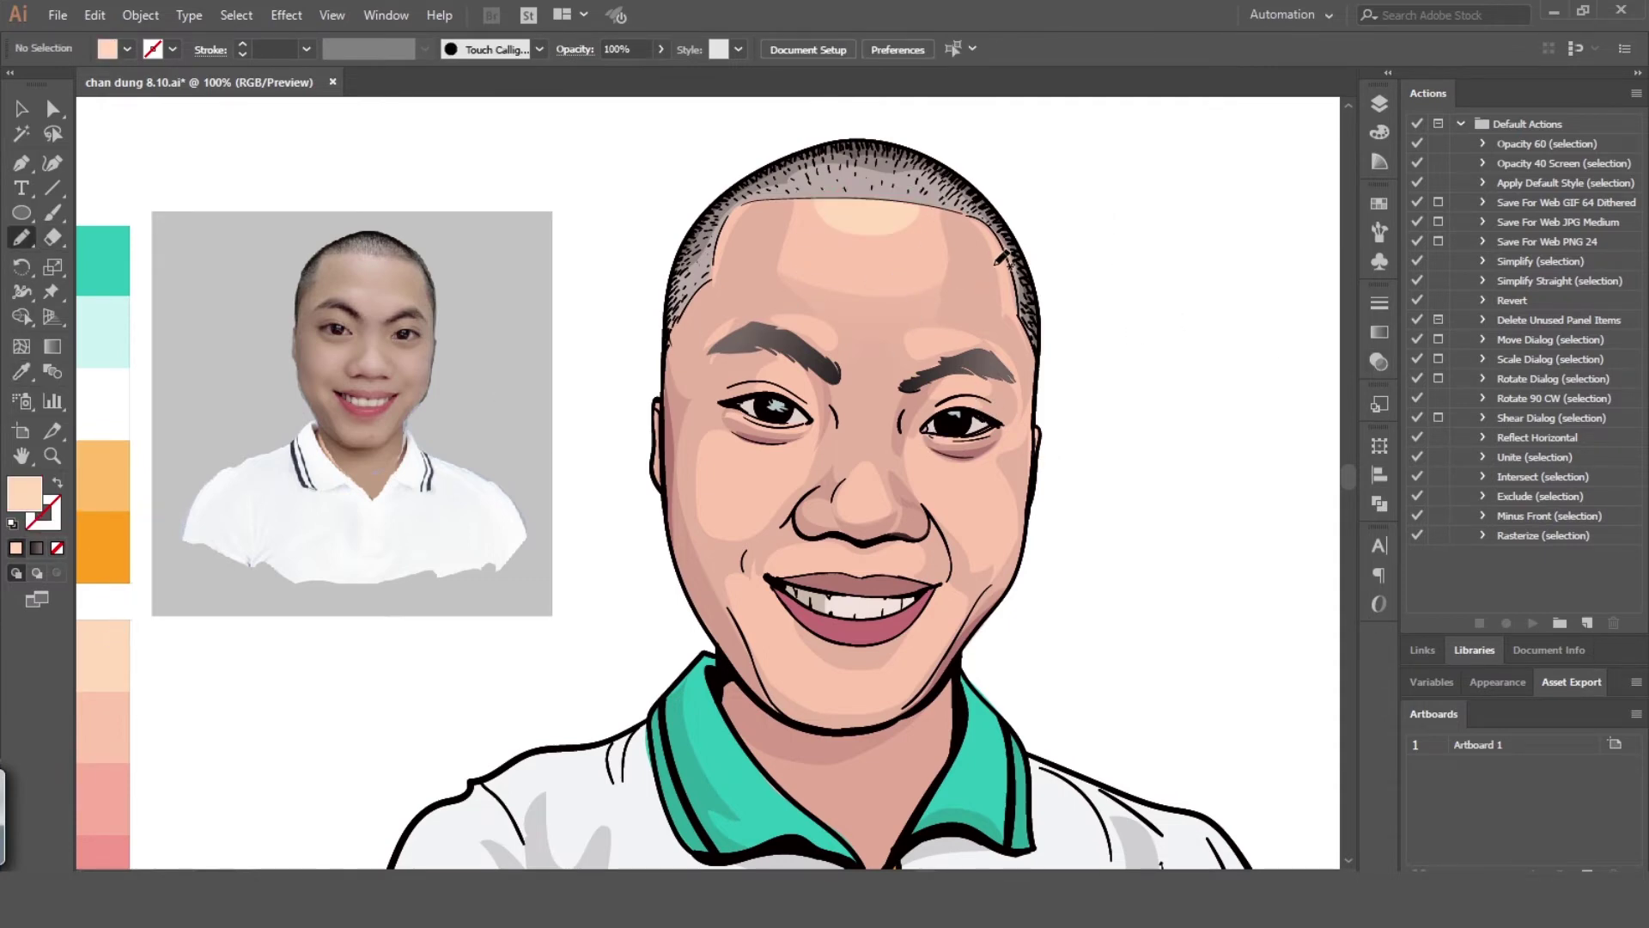
Draw a highlight on the left cheek under the eye and fill it with the pale peach of the forehead highlight
key(slash)
mouse_move(730, 440)
mouse_down()
mouse_move(799, 454)
mouse_move(766, 507)
mouse_move(729, 440)
mouse_up()
key(i)
click(852, 225)
ctrl+click(1187, 426)
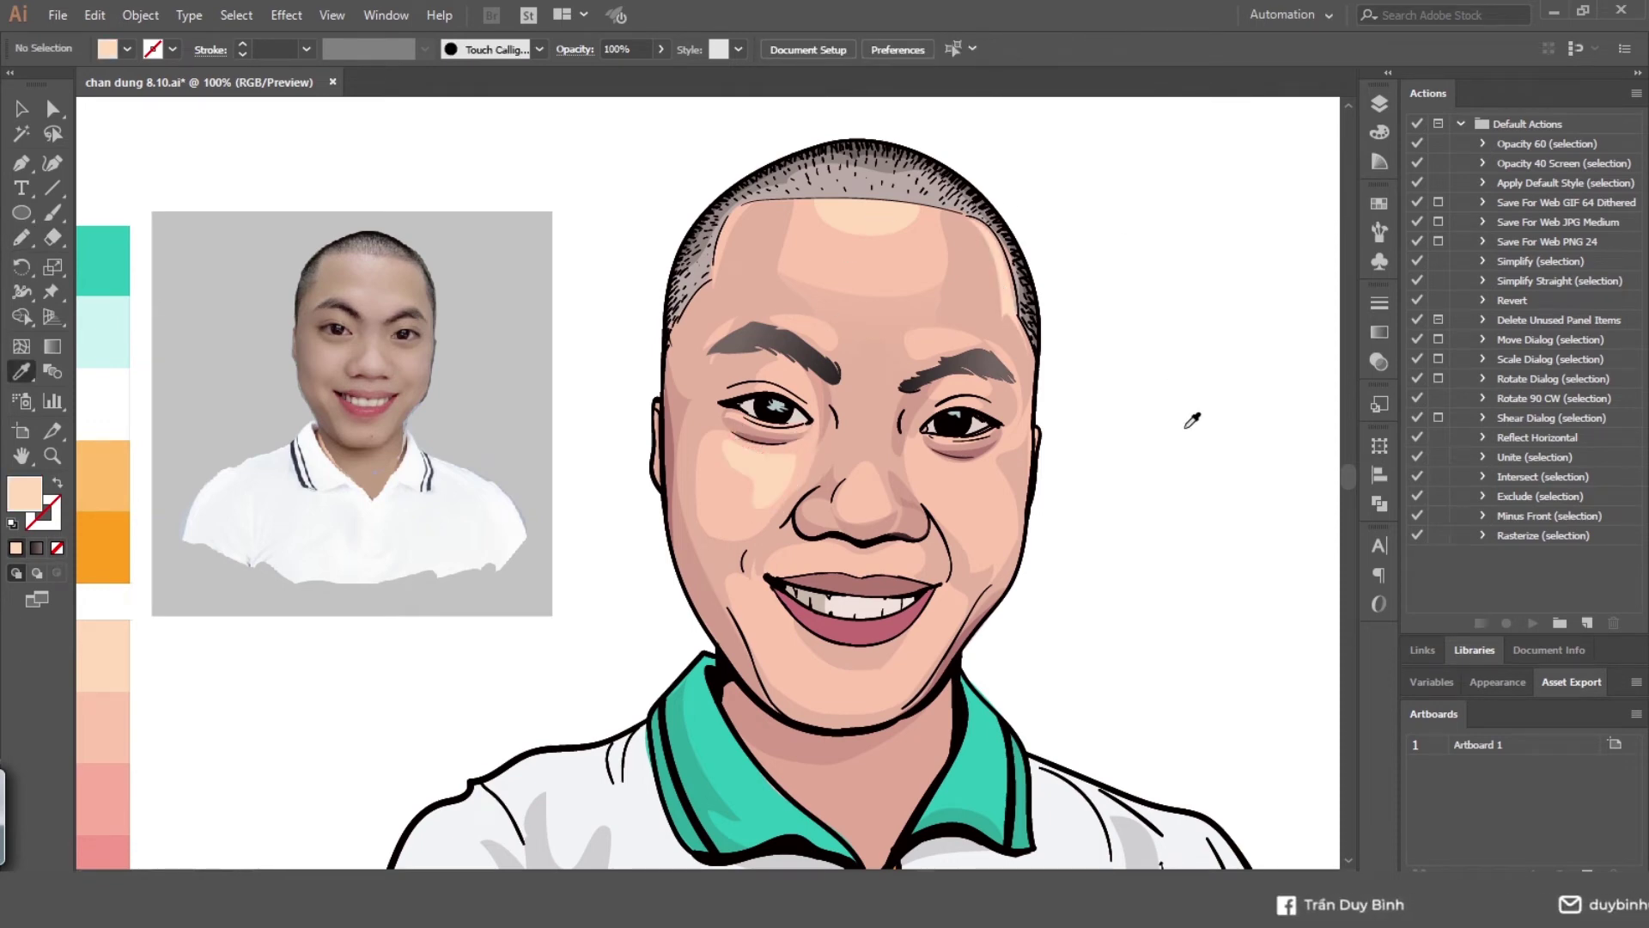
Draw highlights on the nose and the right cheek and fill them with the sampled pale peach
key(n)
mouse_move(862, 470)
mouse_down()
mouse_move(848, 501)
mouse_move(890, 503)
mouse_move(862, 469)
mouse_move(943, 468)
mouse_up()
key(i)
click(868, 221)
ctrl+click(1145, 443)
key(n)
click(878, 487)
ctrl+click(1120, 381)
Draw a small highlight beside the left corner of the mouth and fill it with the sampled pale peach
drag(1120, 379, 1165, 415)
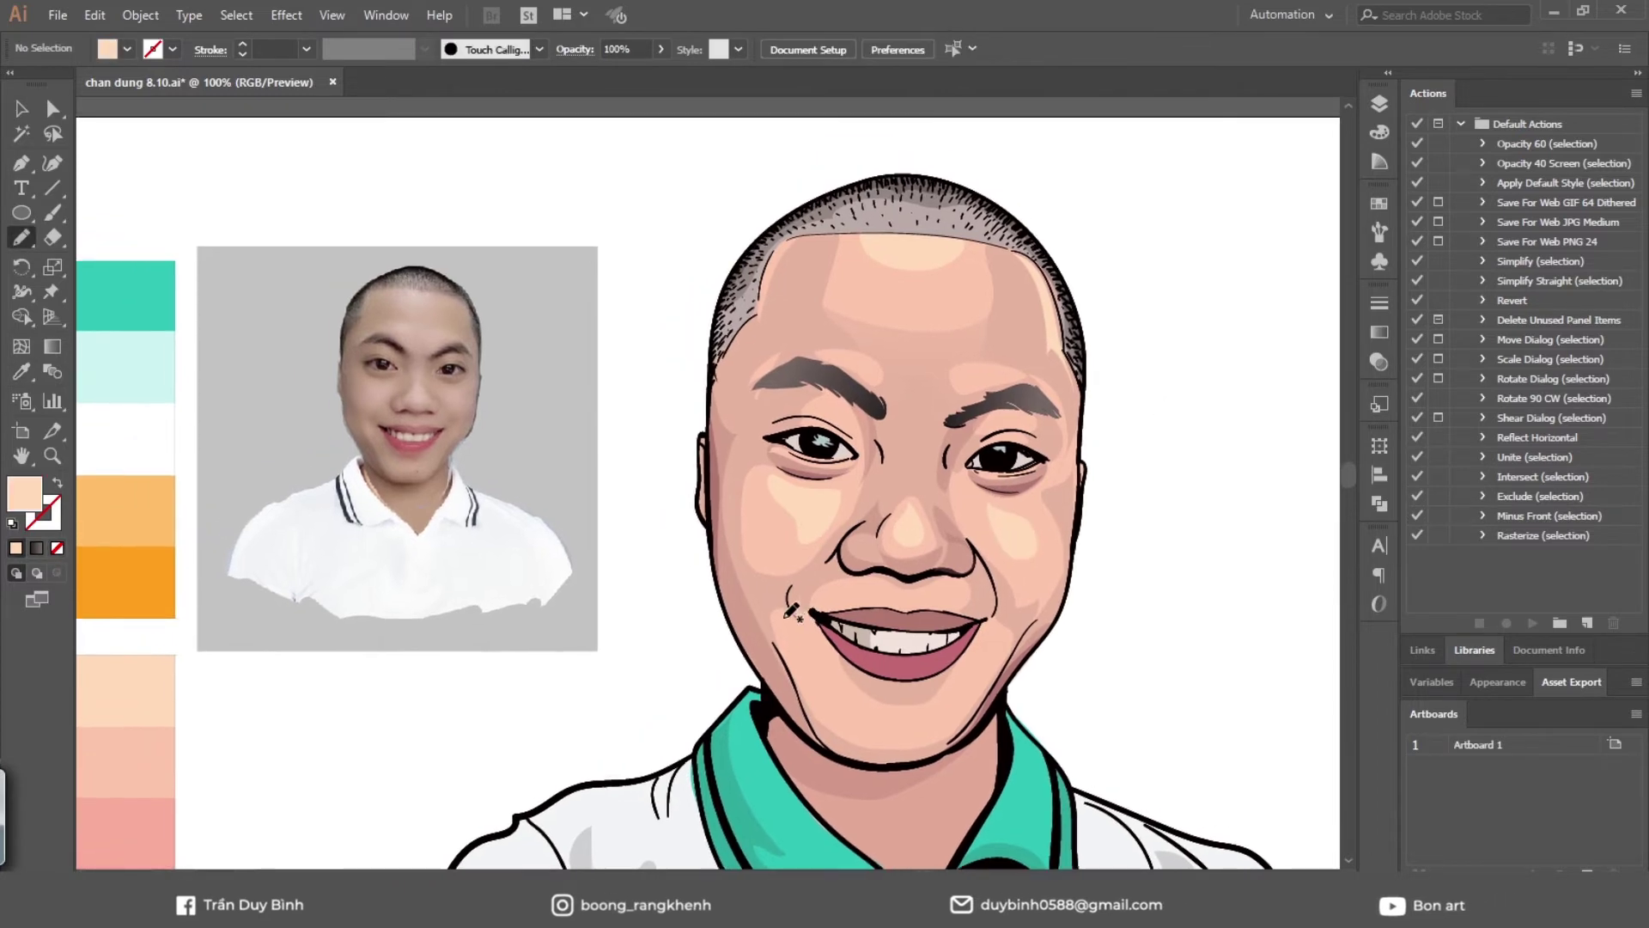
drag(786, 615, 799, 617)
click(837, 605)
key(ctrl+shift+a)
Draw a small highlight near the right corner of the mouth, fill it with the sampled pale peach, and check the jaw shadow's path
key(n)
mouse_move(1015, 639)
mouse_down()
mouse_move(943, 738)
mouse_move(1013, 642)
mouse_up()
key(i)
click(1017, 547)
ctrl+click(1105, 691)
ctrl+click(1044, 622)
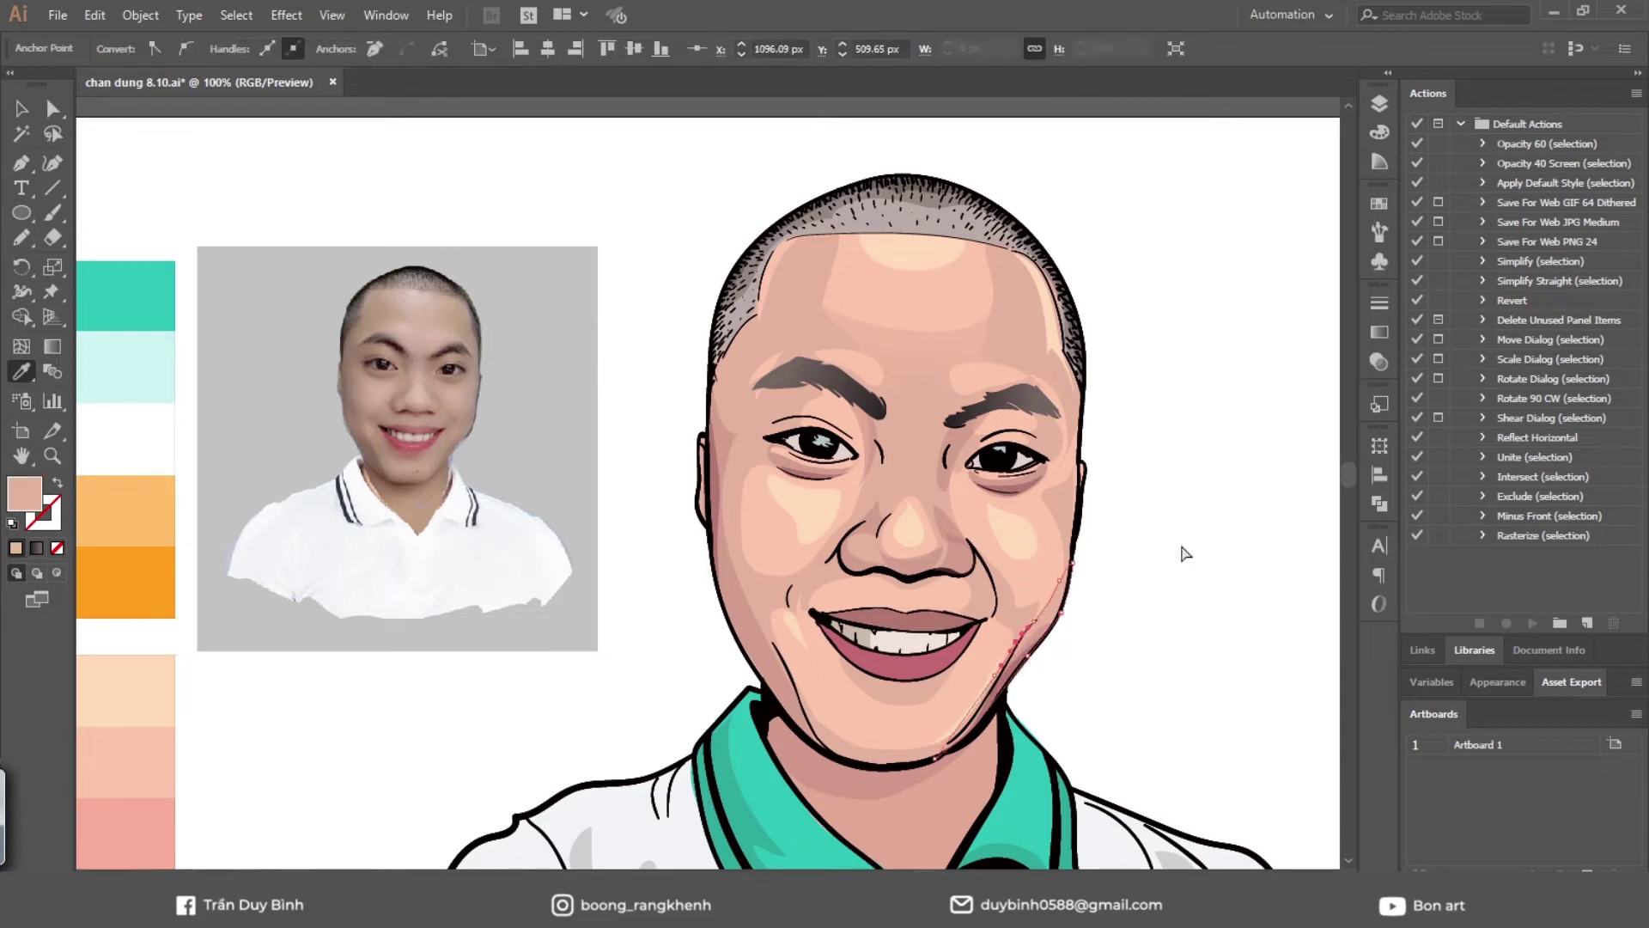
ctrl+click(1182, 551)
Draw small highlights above the inner parts of both eyebrows and fill them with the sampled pale peach
drag(840, 356, 831, 351)
key(i)
click(835, 496)
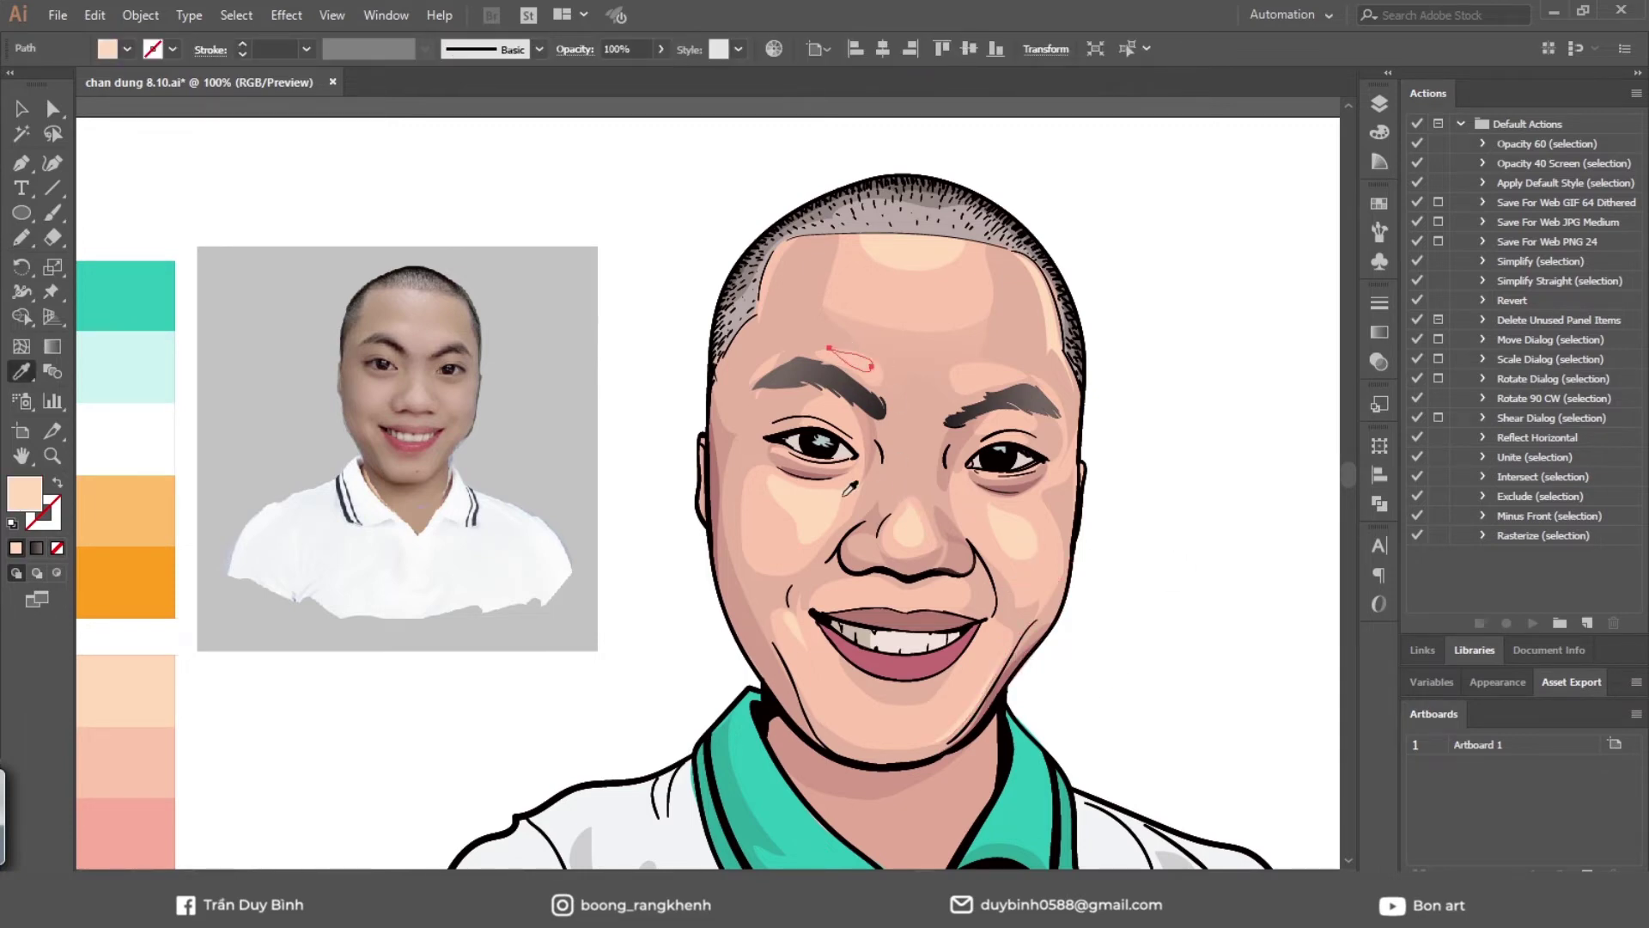
ctrl+click(1128, 429)
drag(1003, 361, 961, 371)
key(i)
ctrl+click(1163, 365)
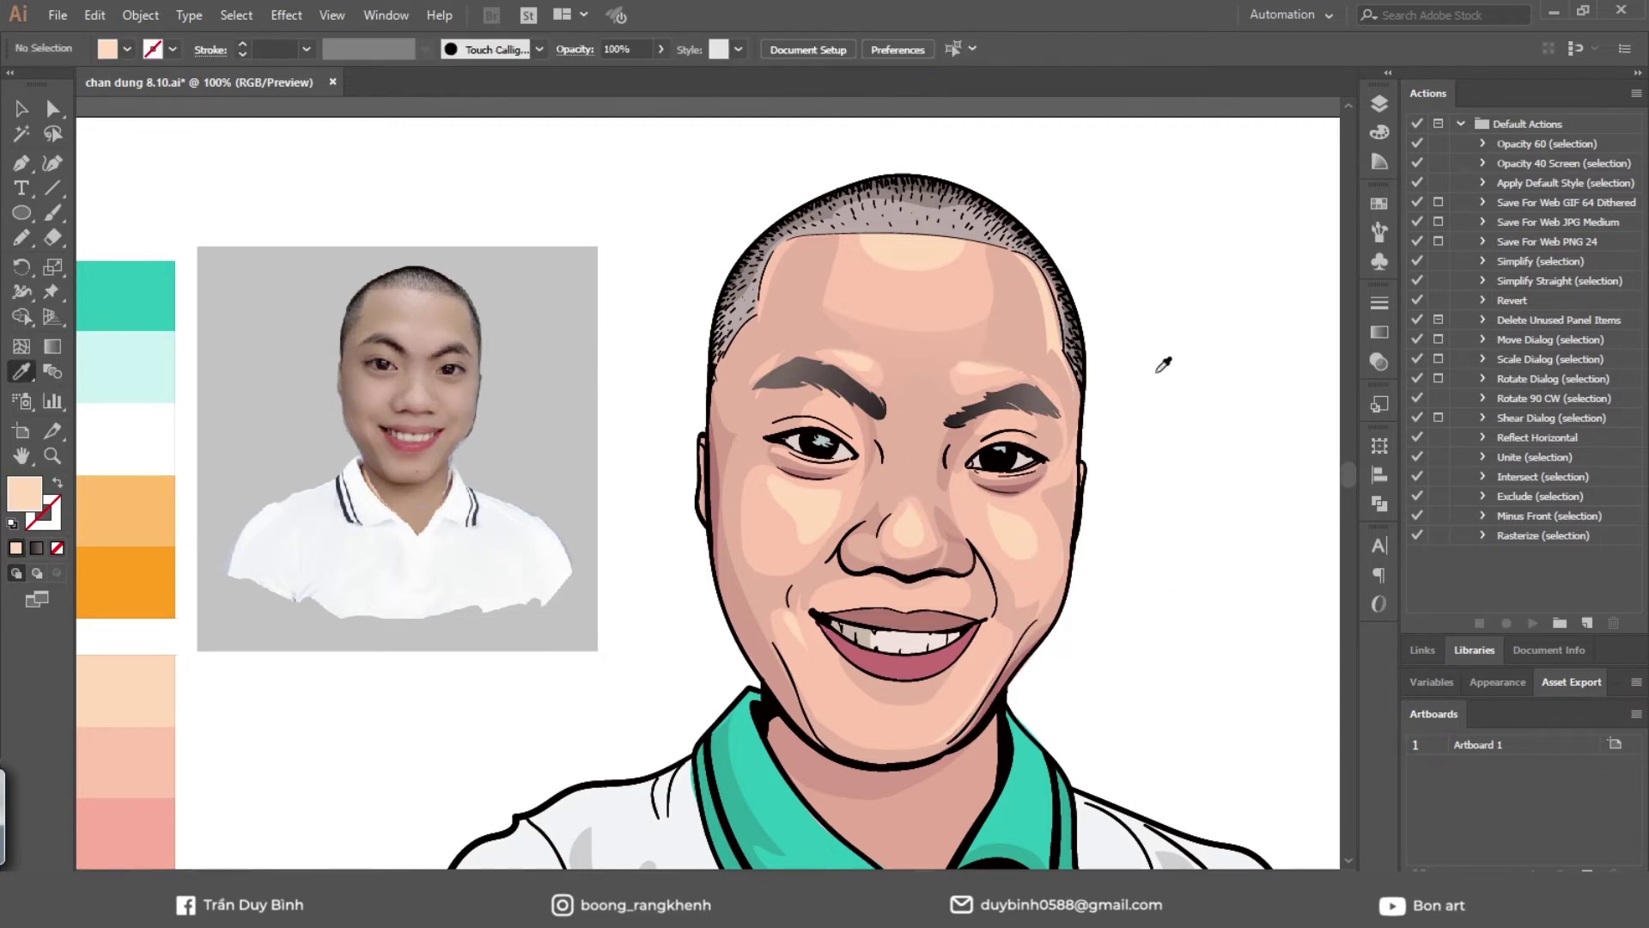
Draw a highlight across the chin below the lower lip and fill it with the sampled pale peach
scroll(1155, 472, down, 1)
key(n)
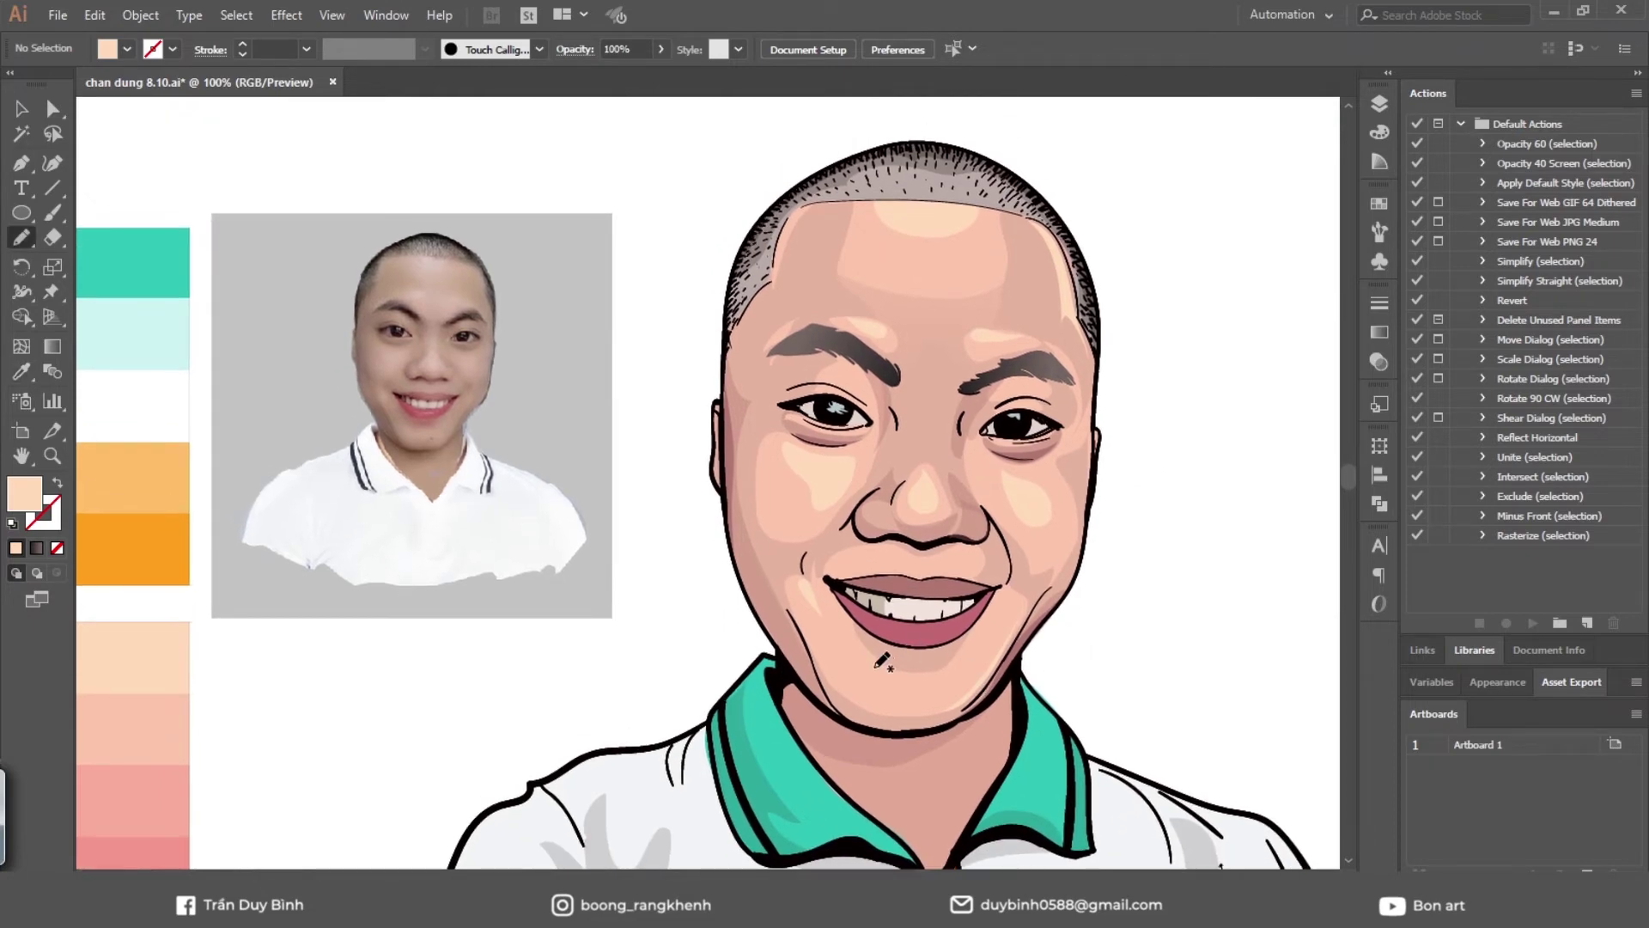
drag(869, 665, 879, 669)
key(i)
click(977, 690)
ctrl+click(1153, 598)
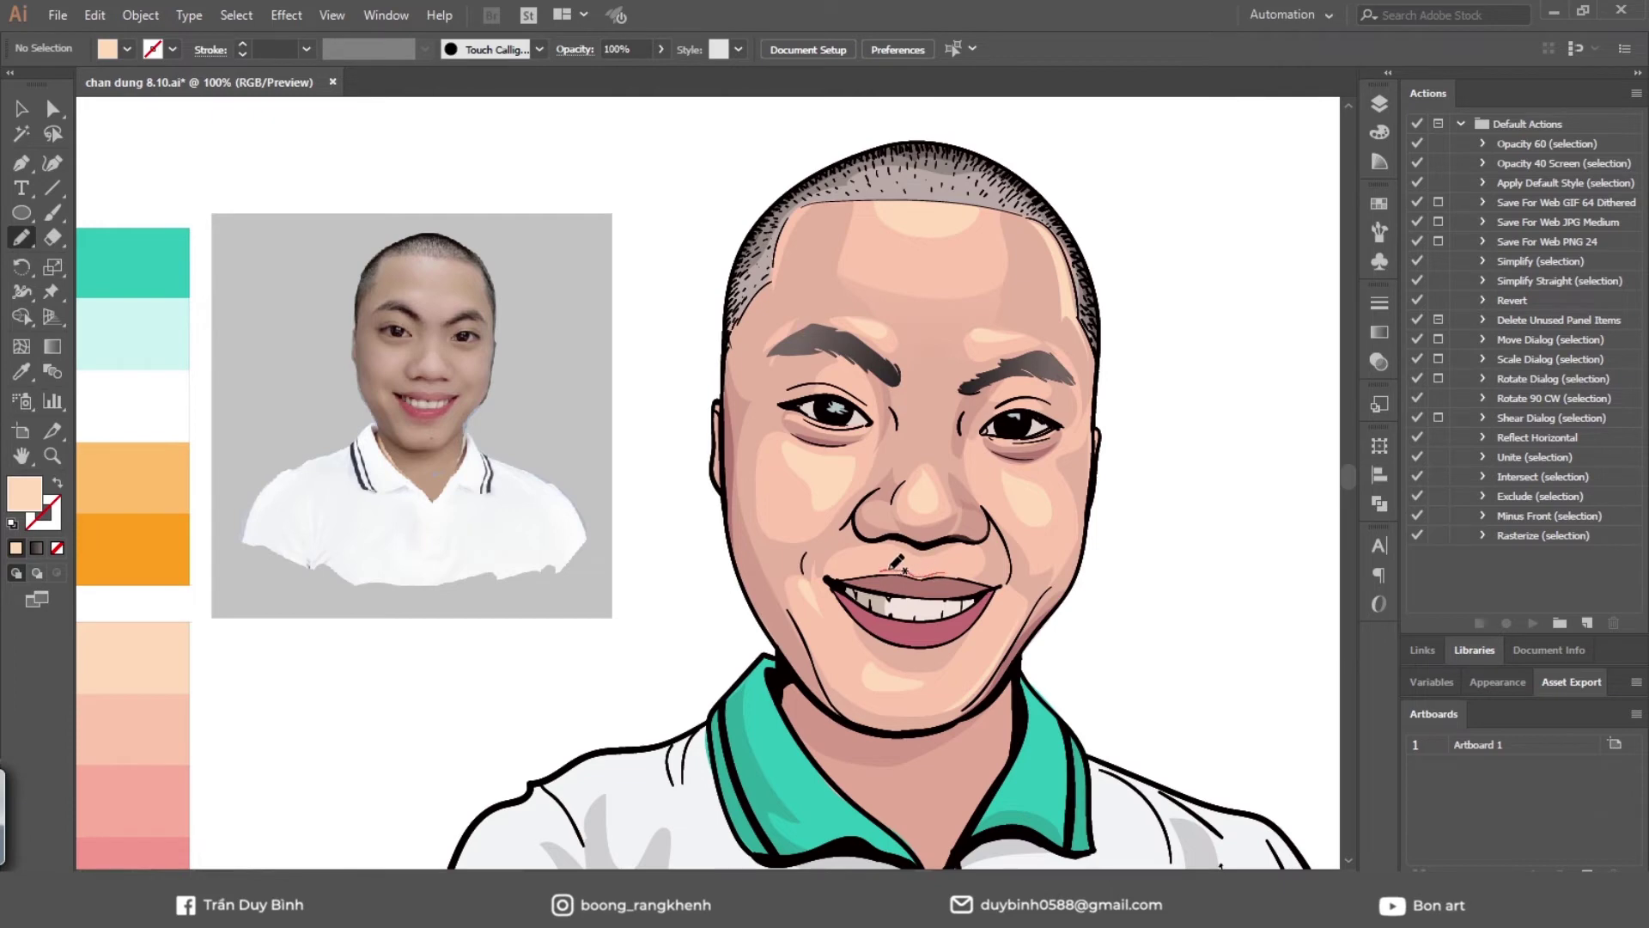
Draw a thin highlight just above the upper lip and fill it with the pale peach sampled from the right cheek
drag(966, 571, 951, 574)
key(i)
click(1039, 483)
ctrl+click(1190, 570)
Draw a shape on the right part of the lower lip and fill it with the lip red sampled from the photo
drag(1191, 570, 1223, 570)
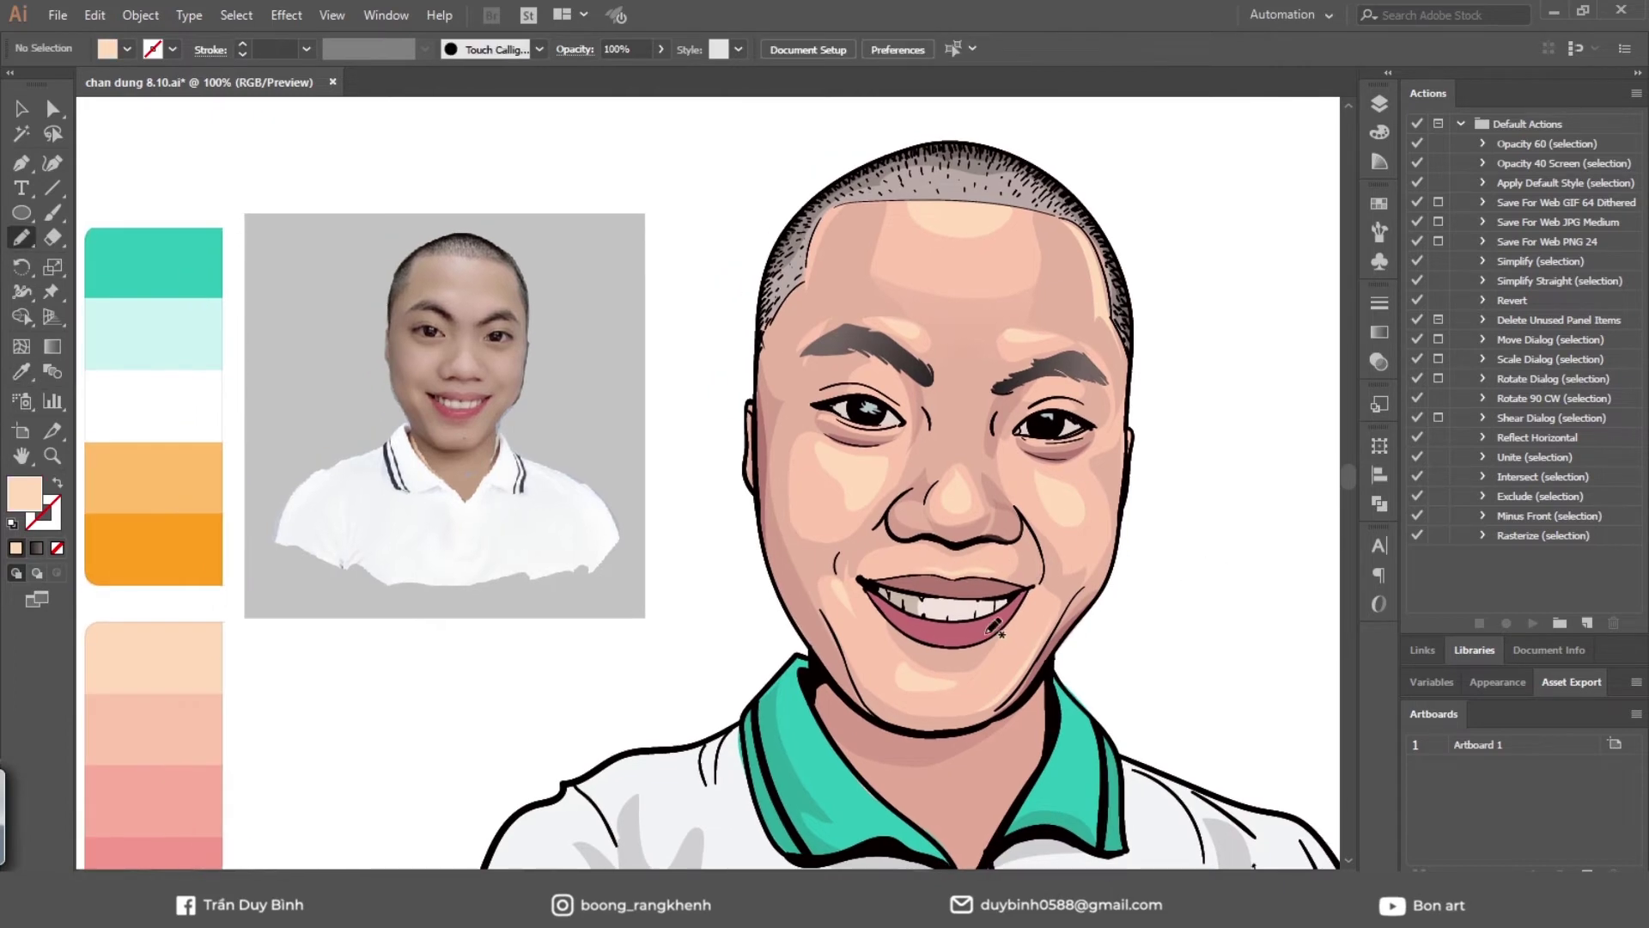
drag(985, 620, 1038, 581)
click(485, 422)
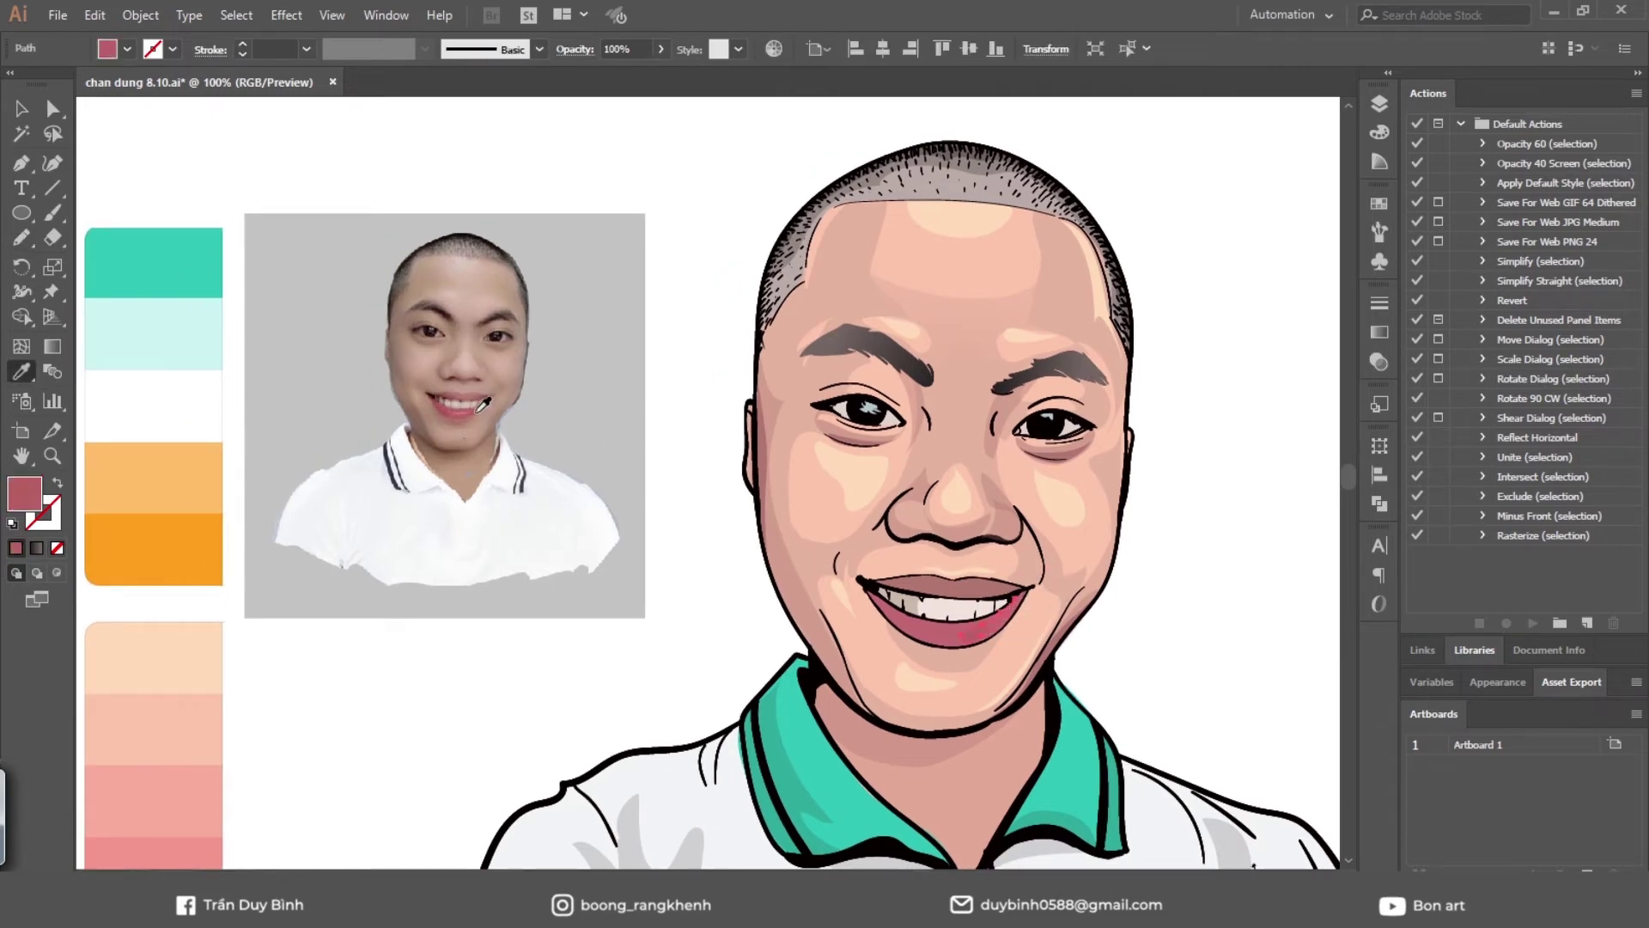
ctrl+click(692, 663)
Draw a shape along the lower lip, fill it with the sampled lip red, and adjust that red's shade
drag(925, 641, 924, 639)
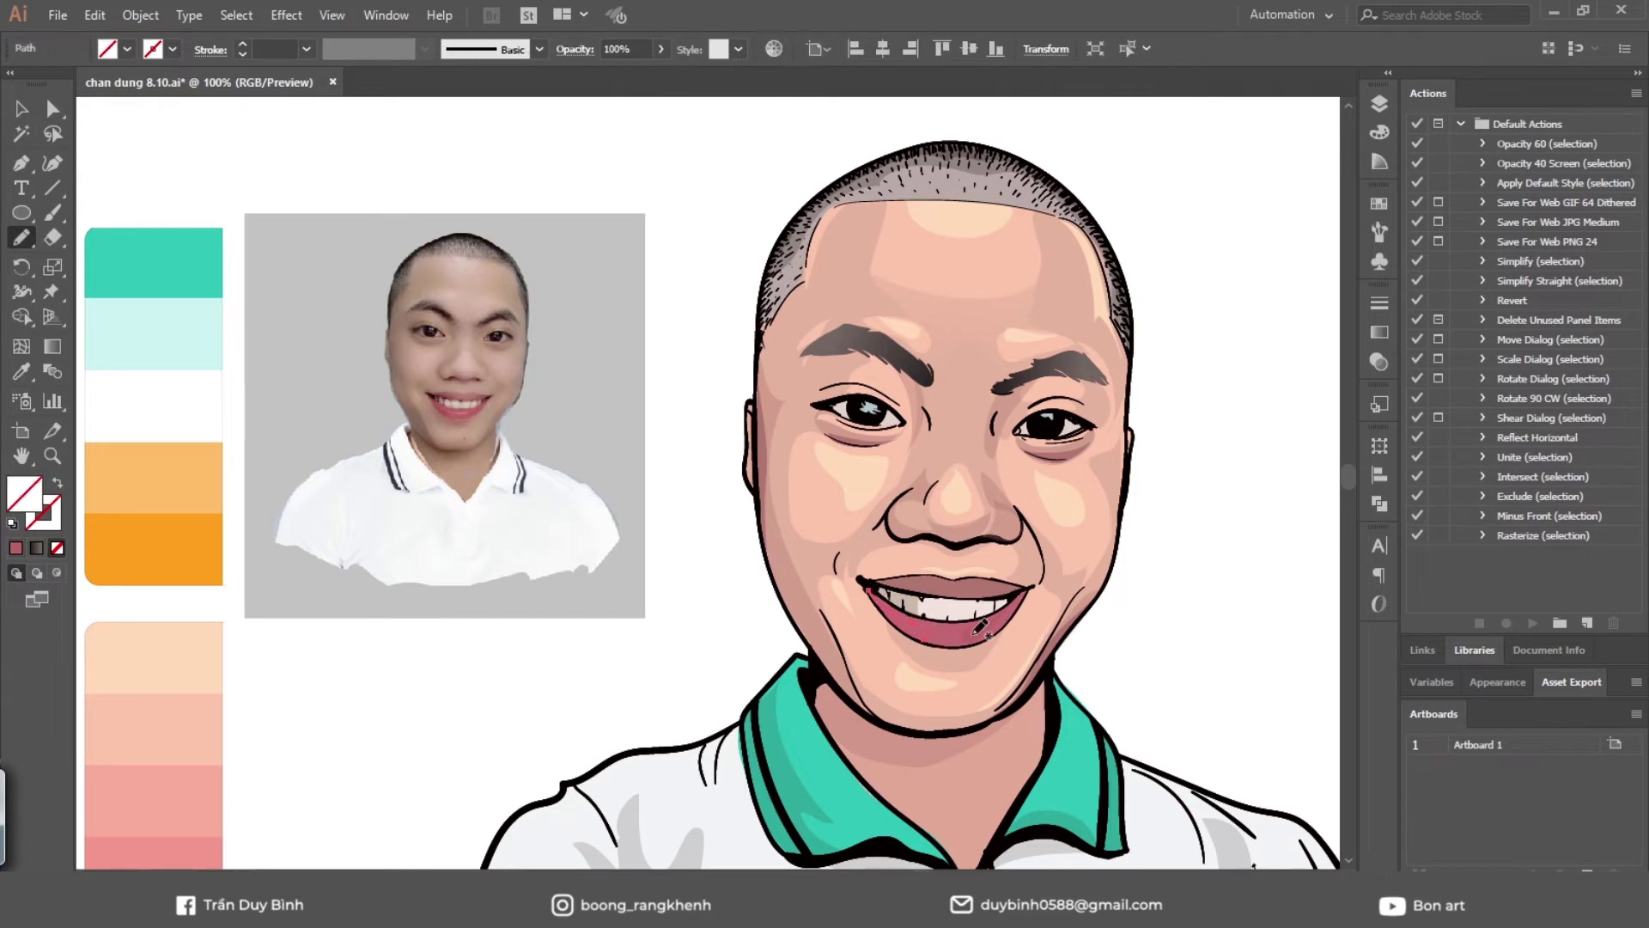
key(i)
click(981, 632)
double_click(25, 499)
click(1067, 446)
click(1410, 369)
ctrl+click(1255, 522)
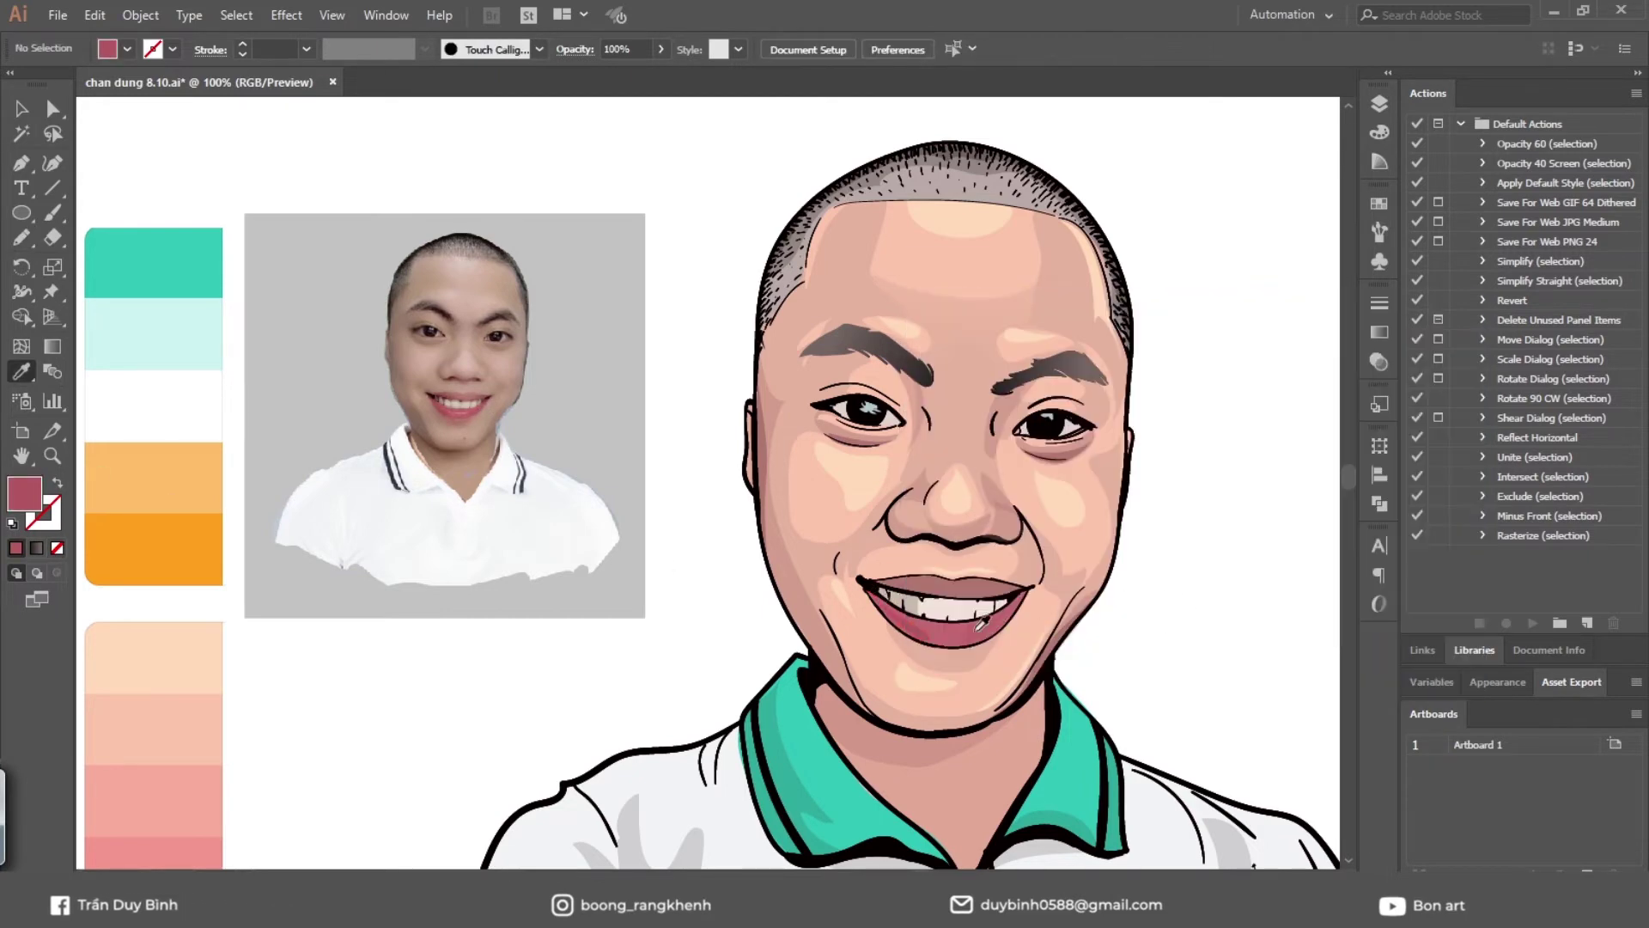
click(979, 670)
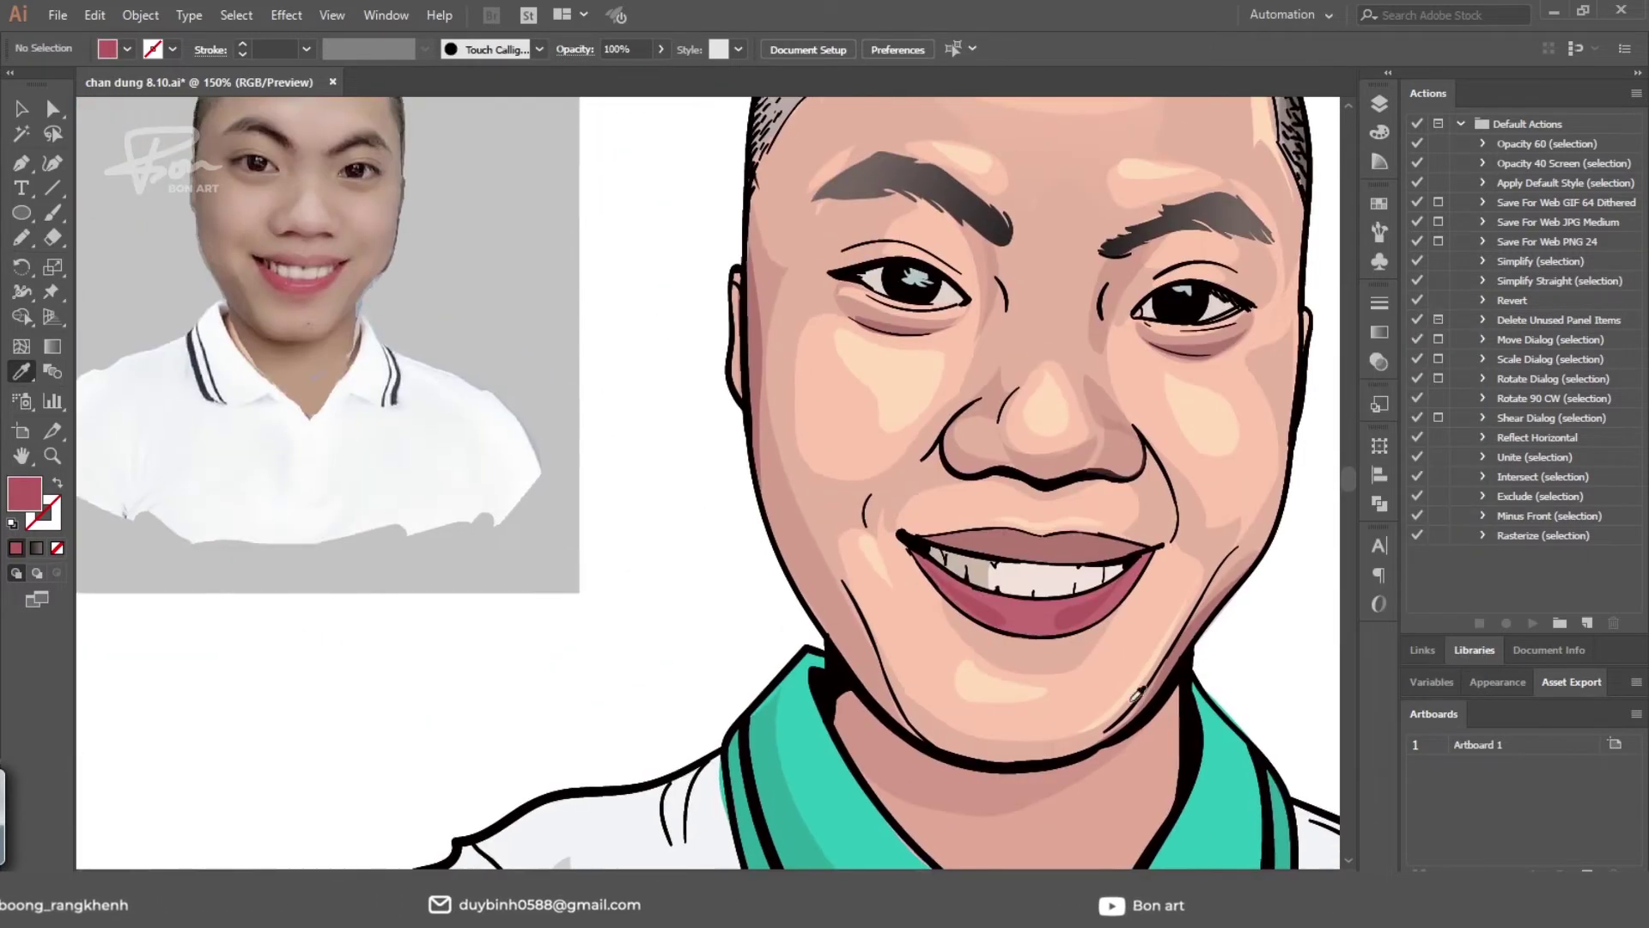
key(a)
click(1134, 584)
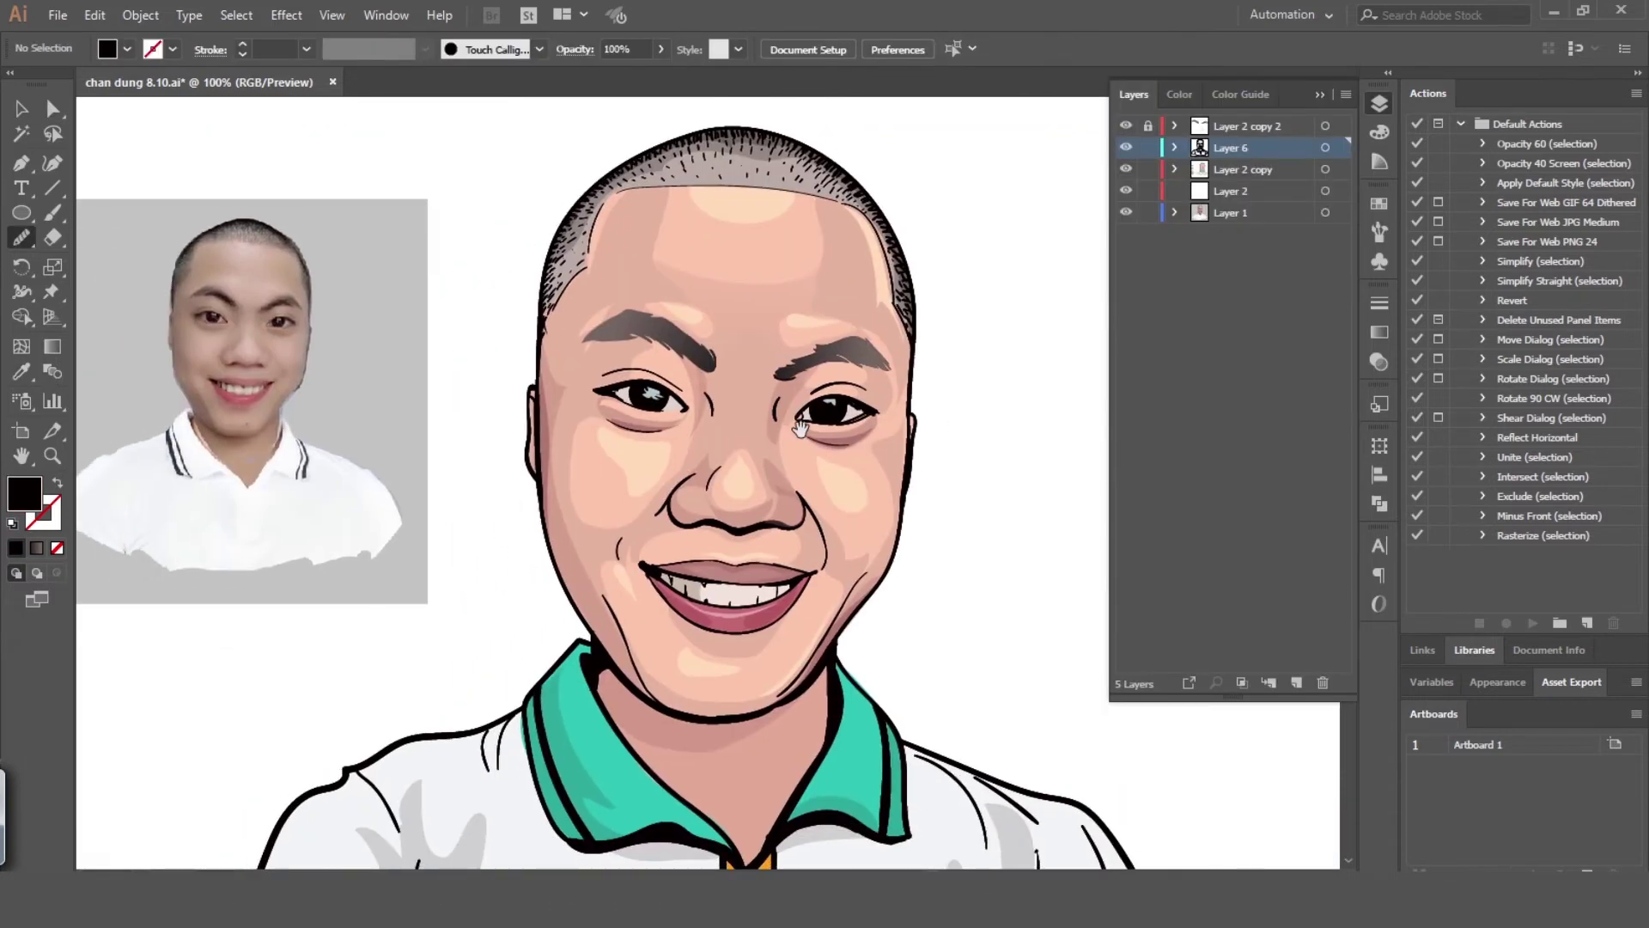
Draw thin lines along the lower eyelids of both eyes and fill them with the sampled dark tone
key(ctrl+plus)
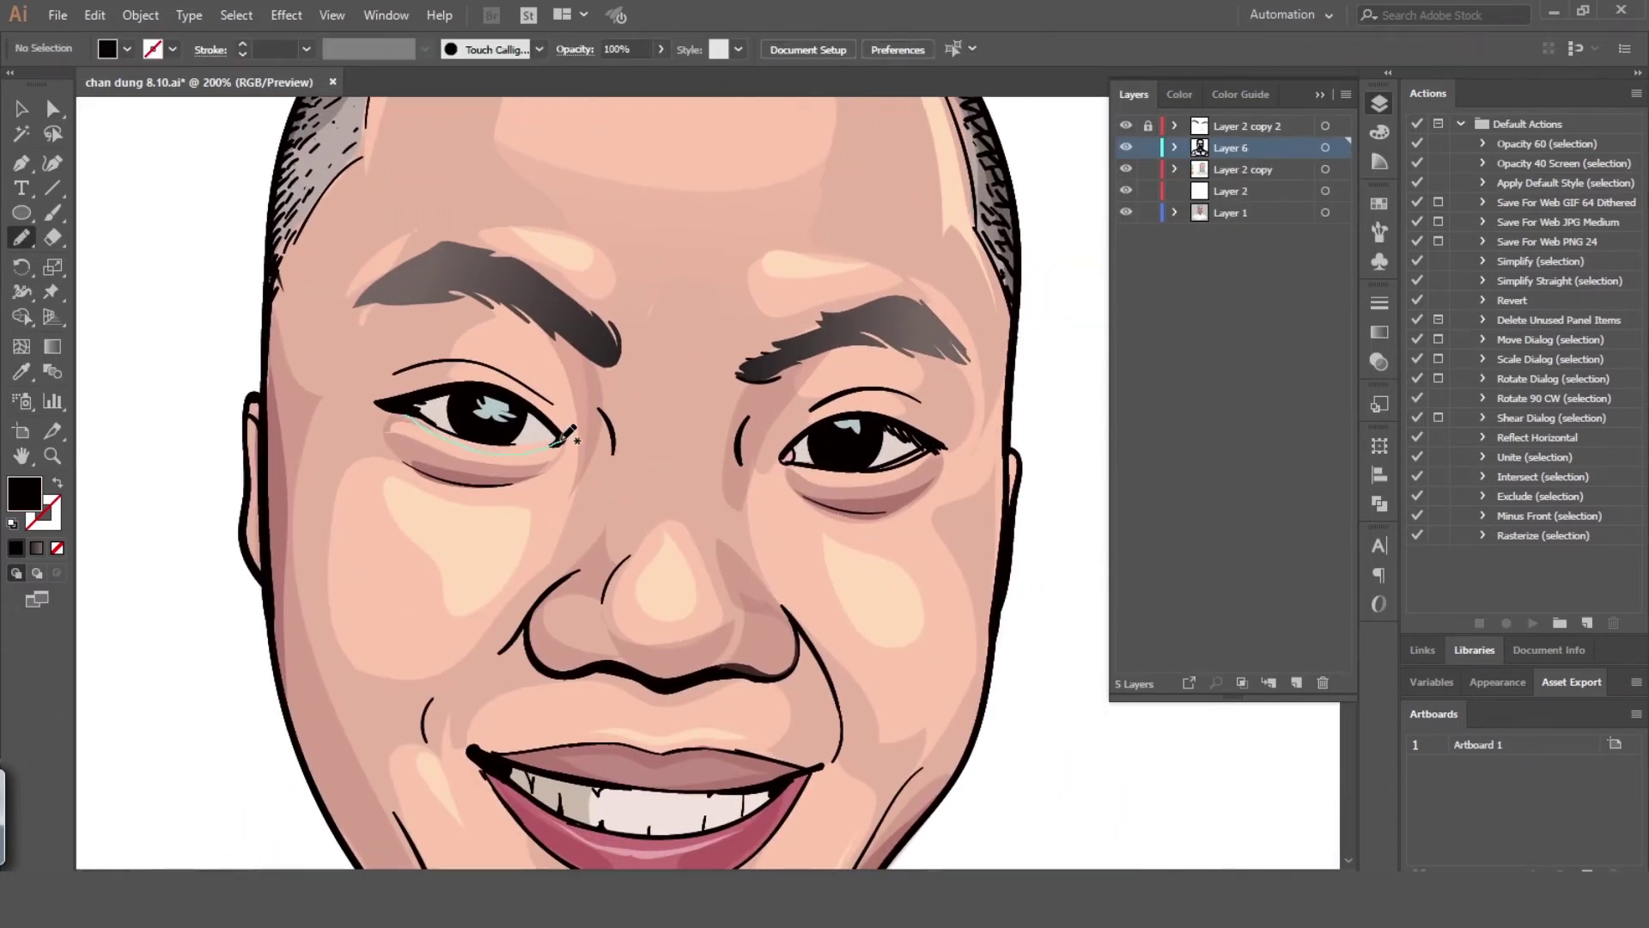
key(i)
click(984, 447)
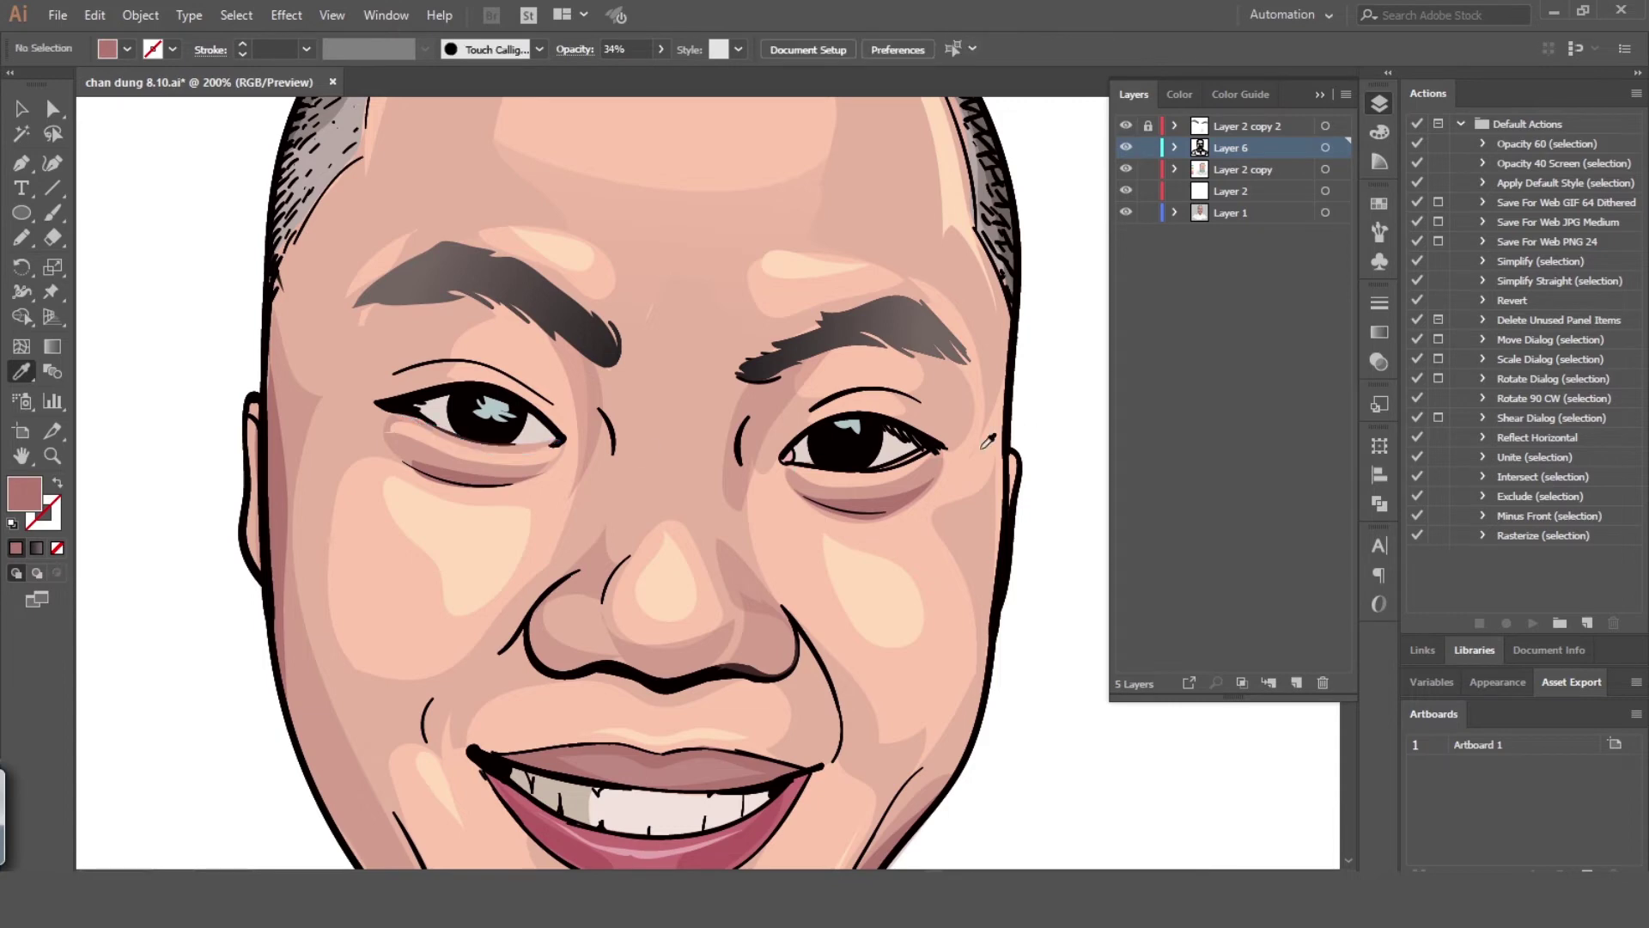
drag(867, 468, 790, 463)
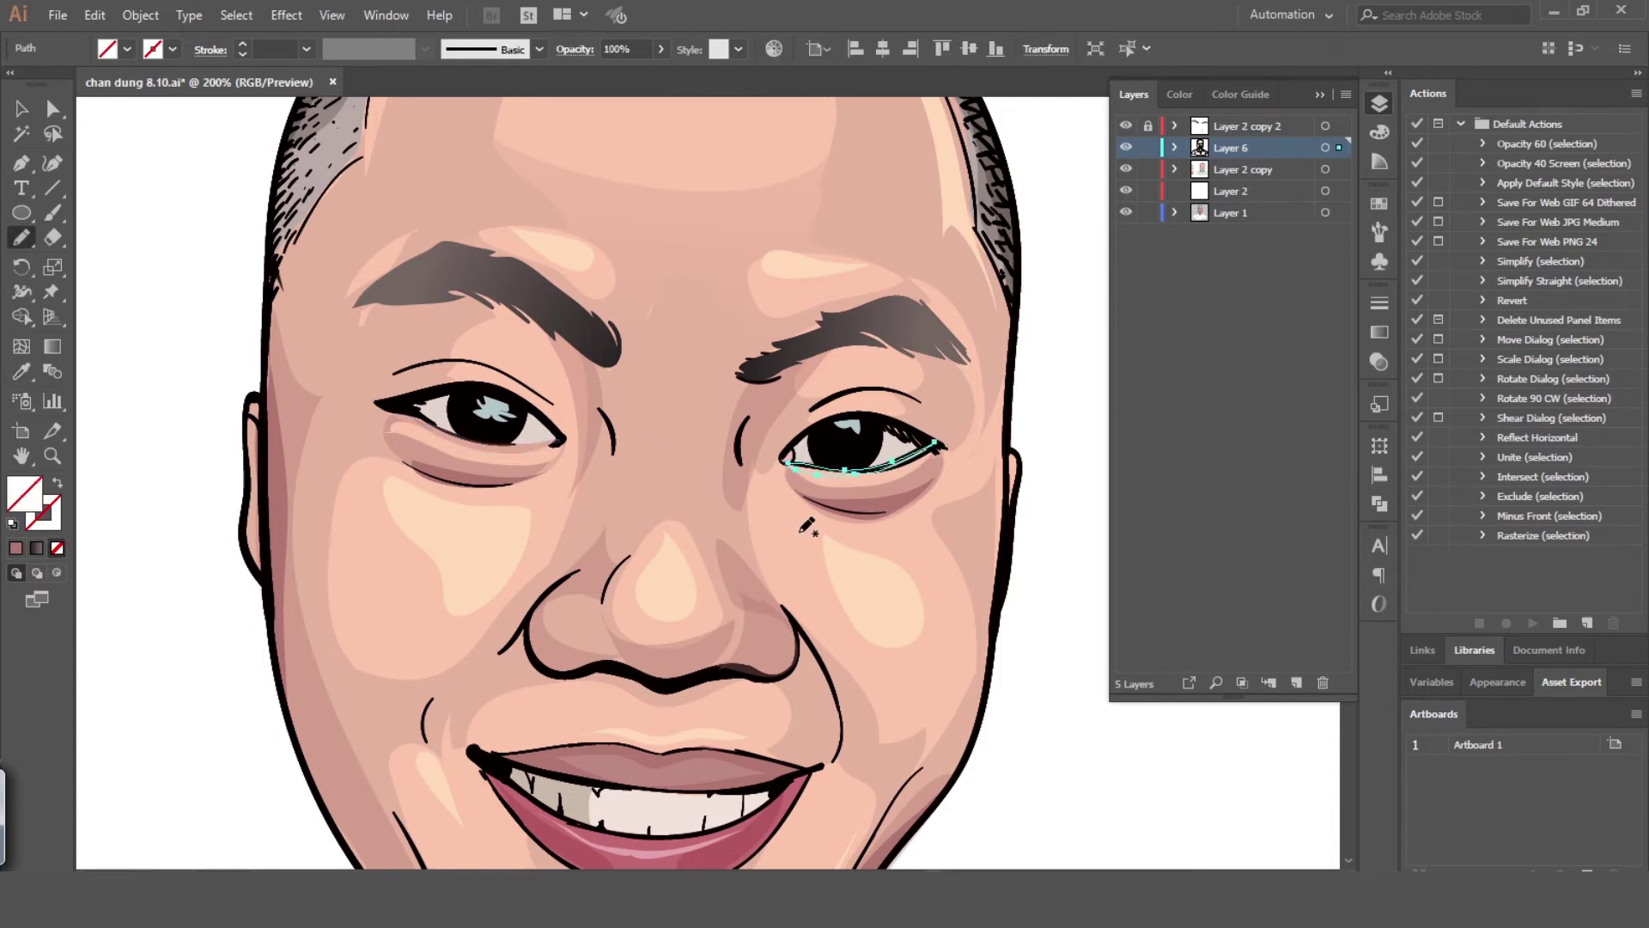
click(999, 470)
key(ctrl+shift+a)
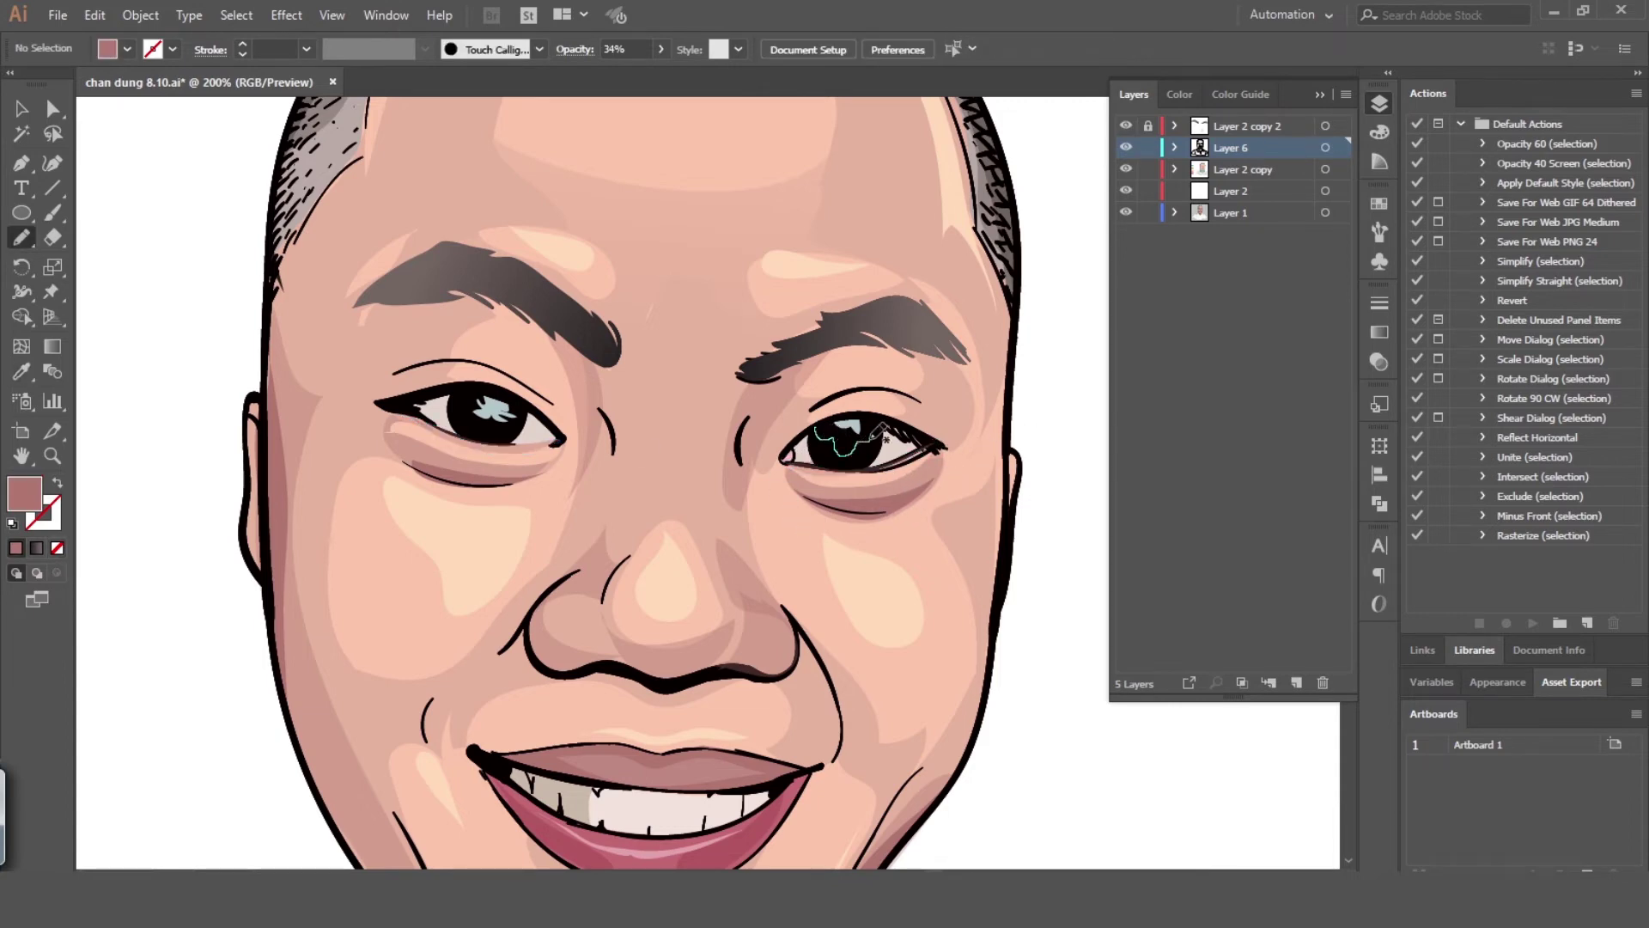
Draw an iris shape inside each eye around the light reflection and fill both with dark brown
drag(823, 455, 816, 431)
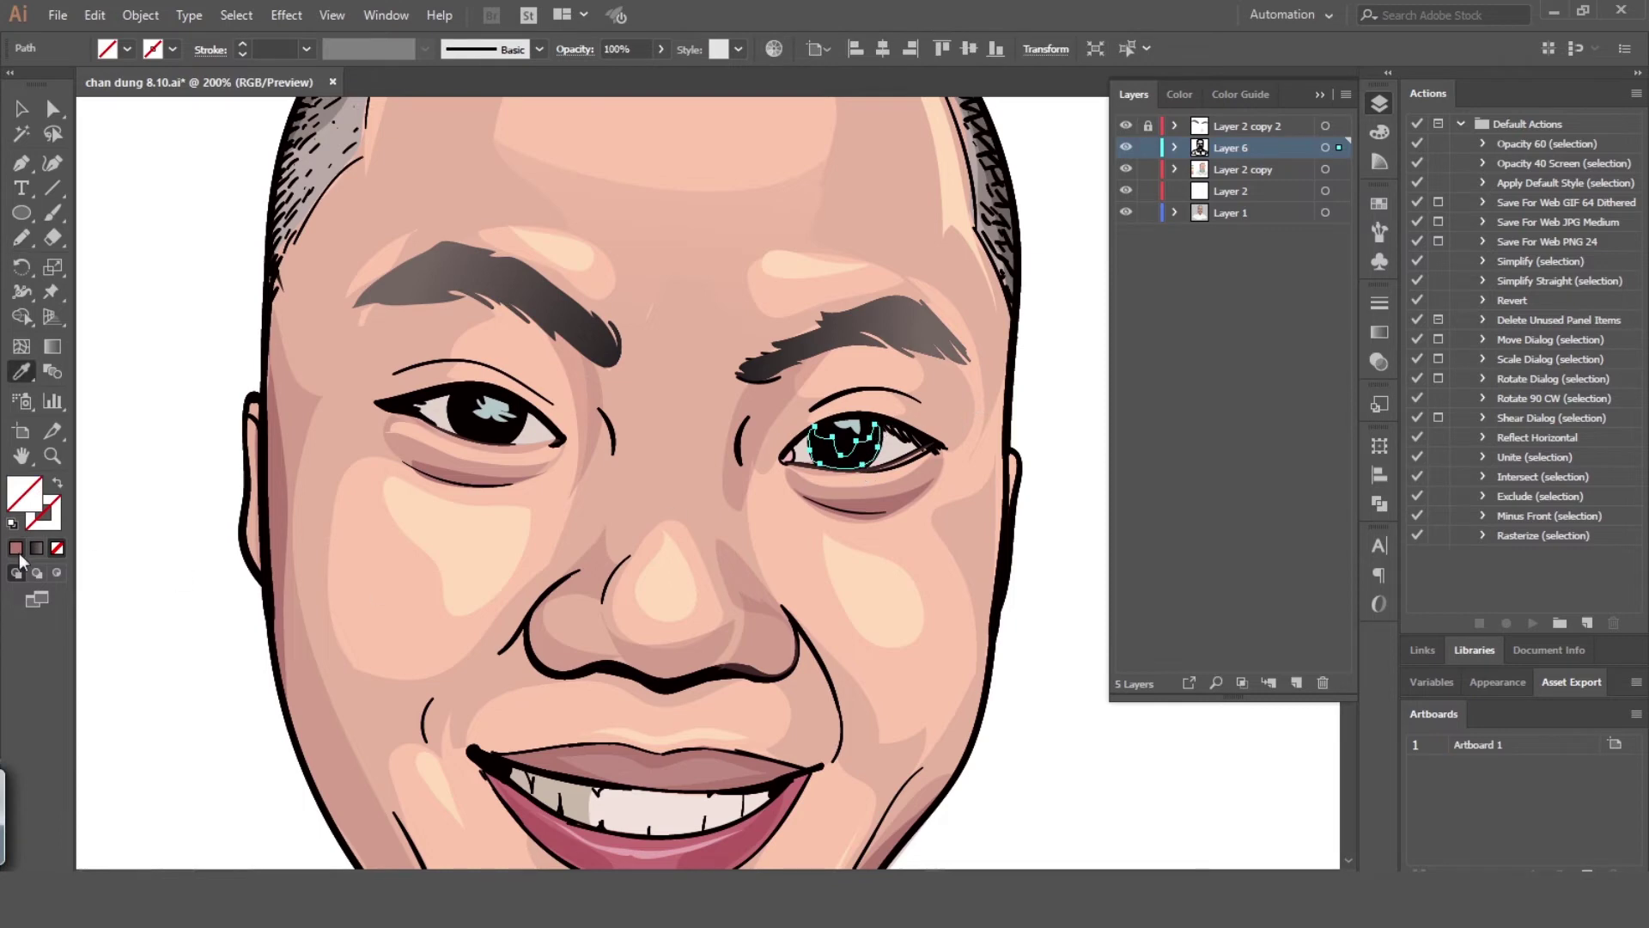
click(16, 549)
double_click(24, 494)
click(1079, 567)
click(1414, 368)
ctrl+click(1156, 582)
drag(894, 595, 902, 575)
key(n)
drag(464, 373, 468, 406)
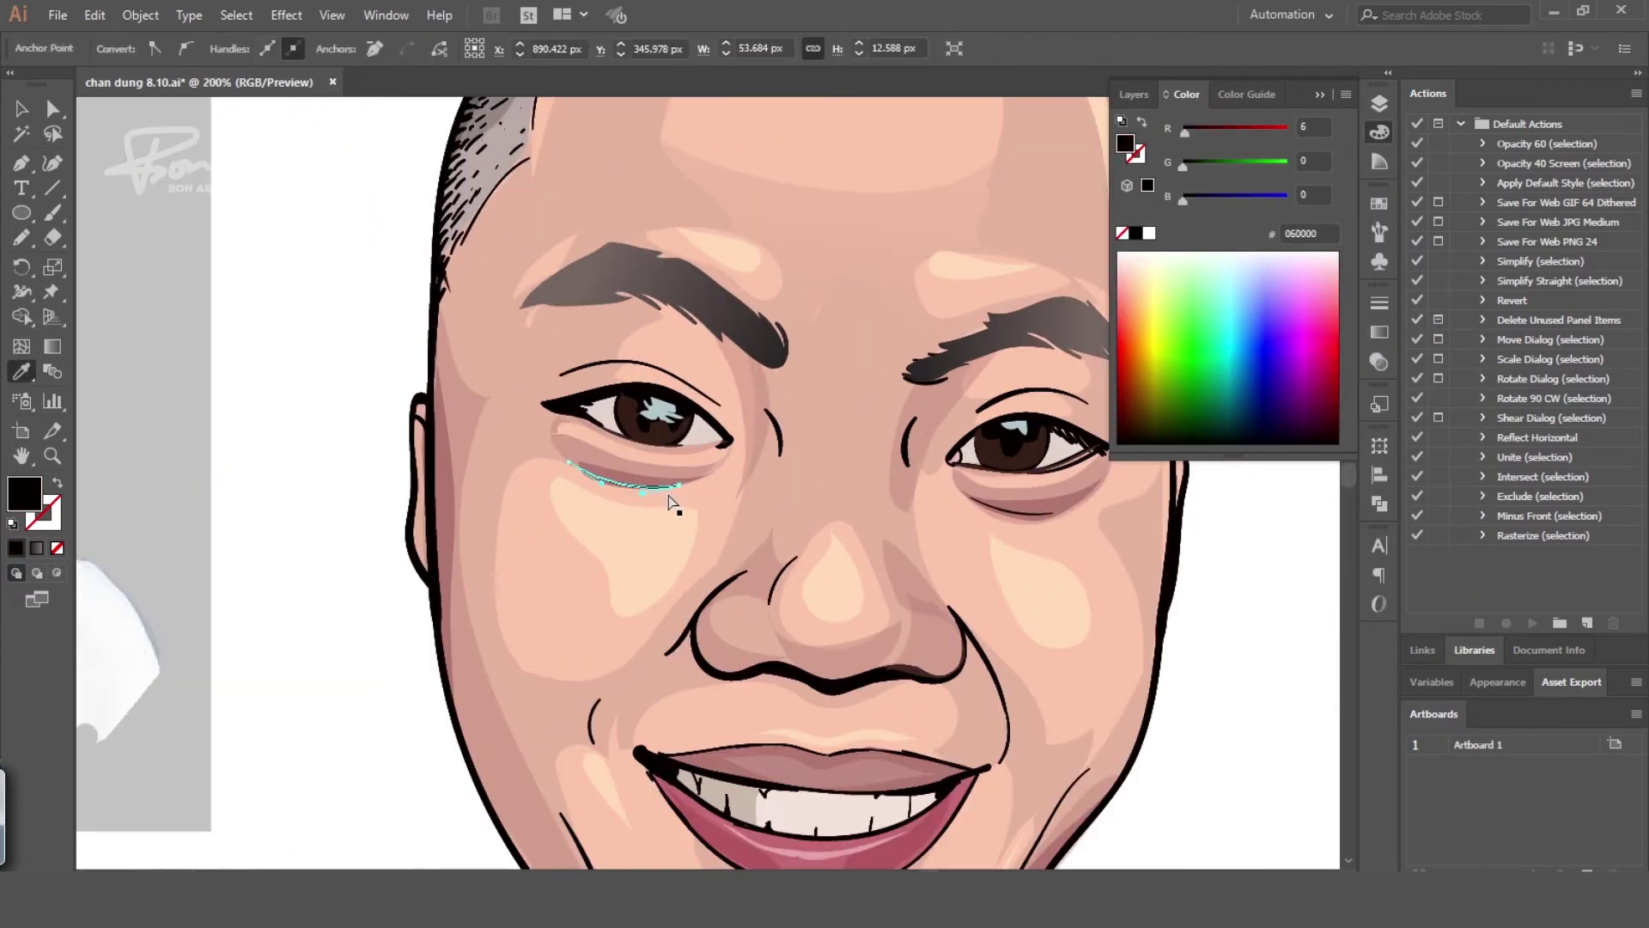
Soften the shadow shapes under both eyes by adjusting their opacity
click(669, 501)
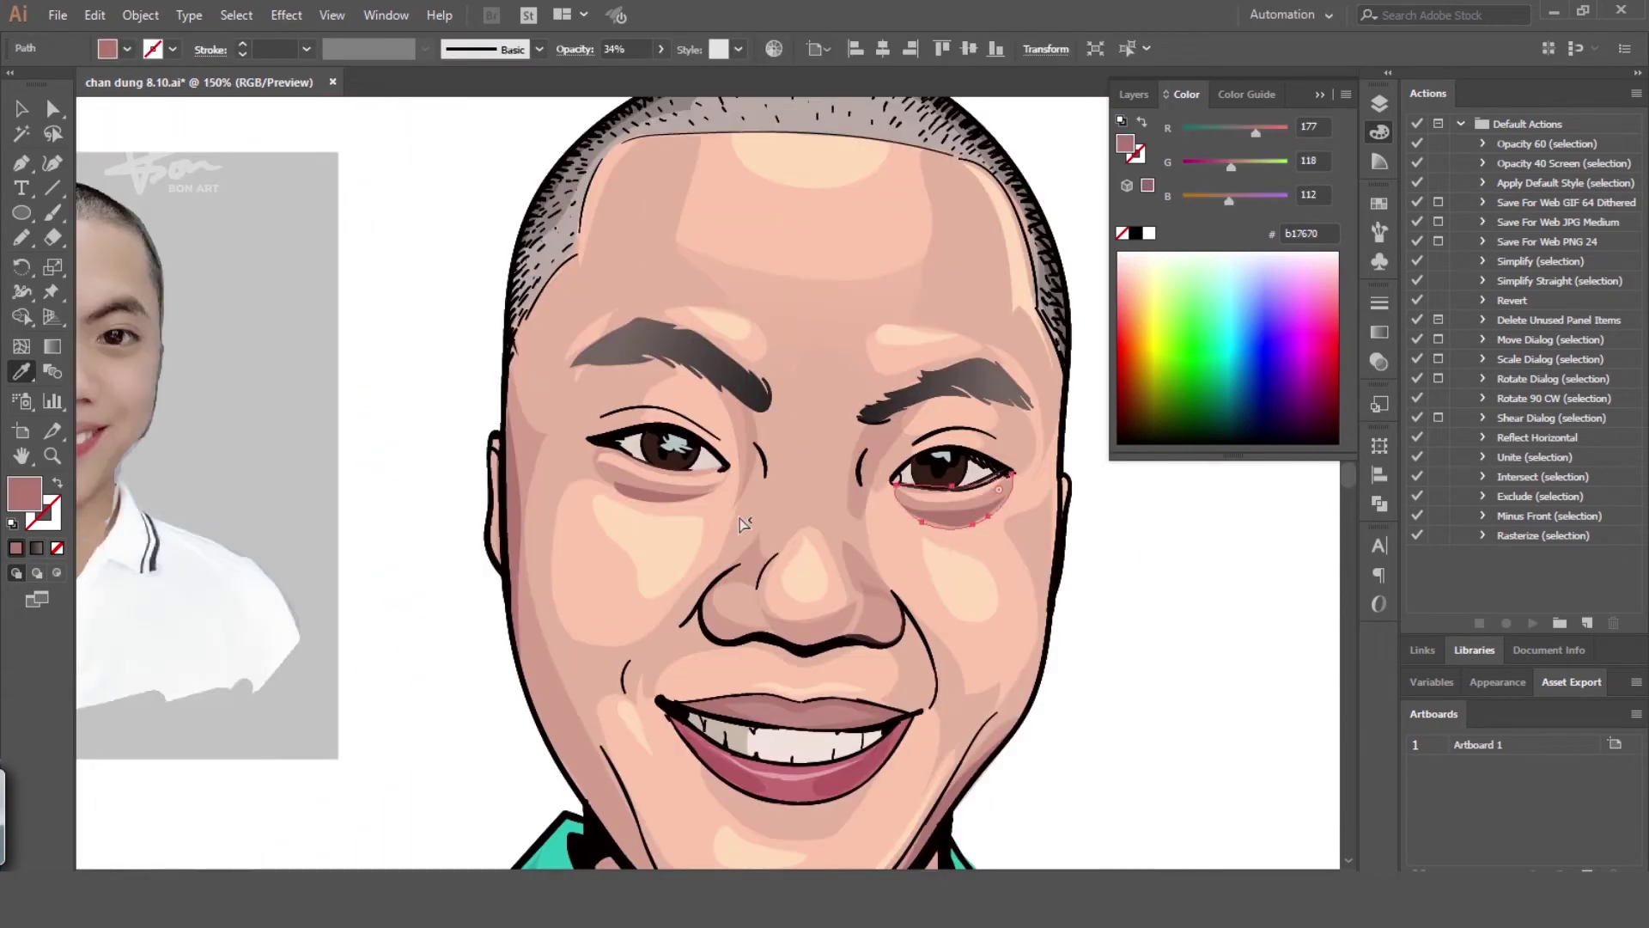
click(652, 498)
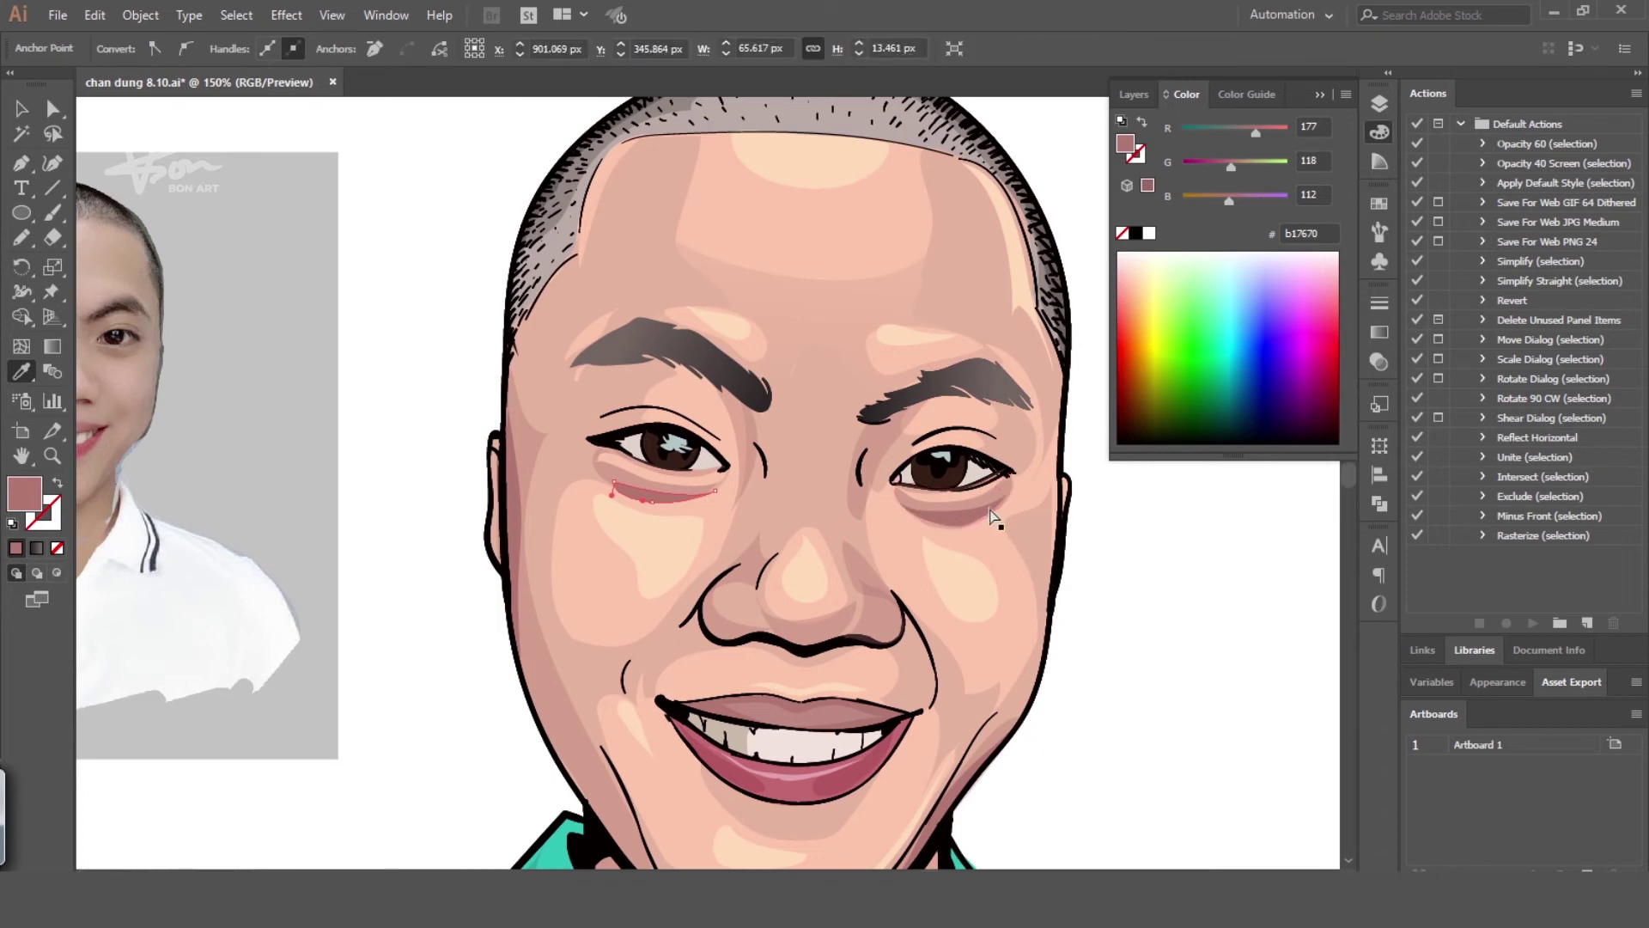
click(1379, 361)
click(979, 524)
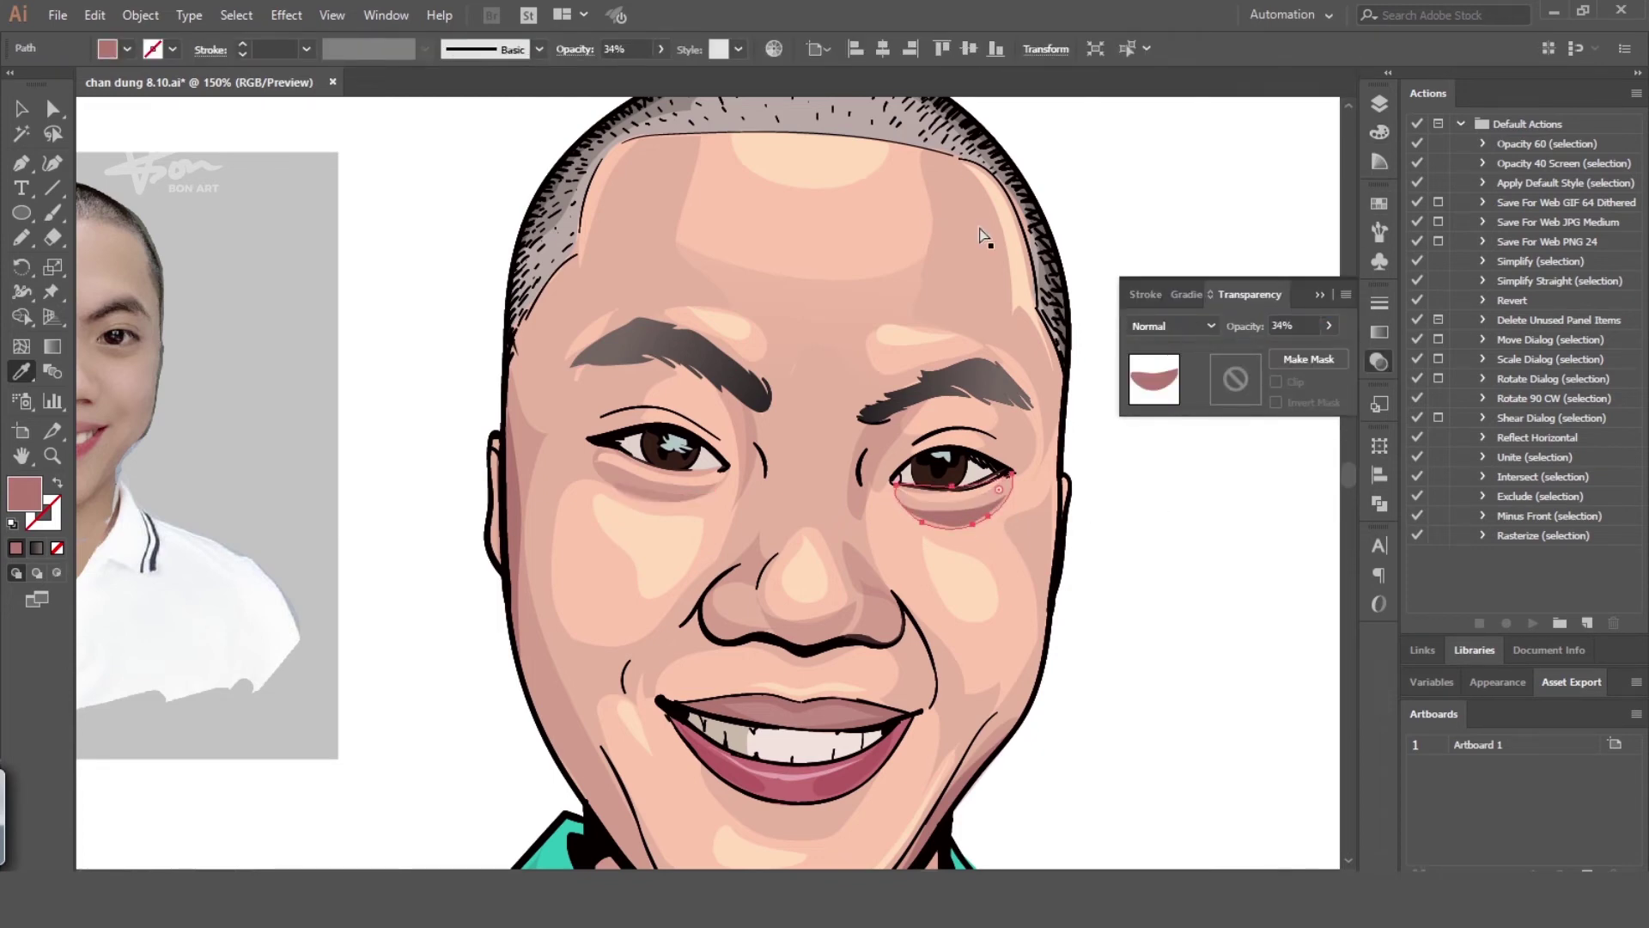
ctrl+click(984, 102)
ctrl+click(932, 513)
click(663, 495)
ctrl+click(1078, 532)
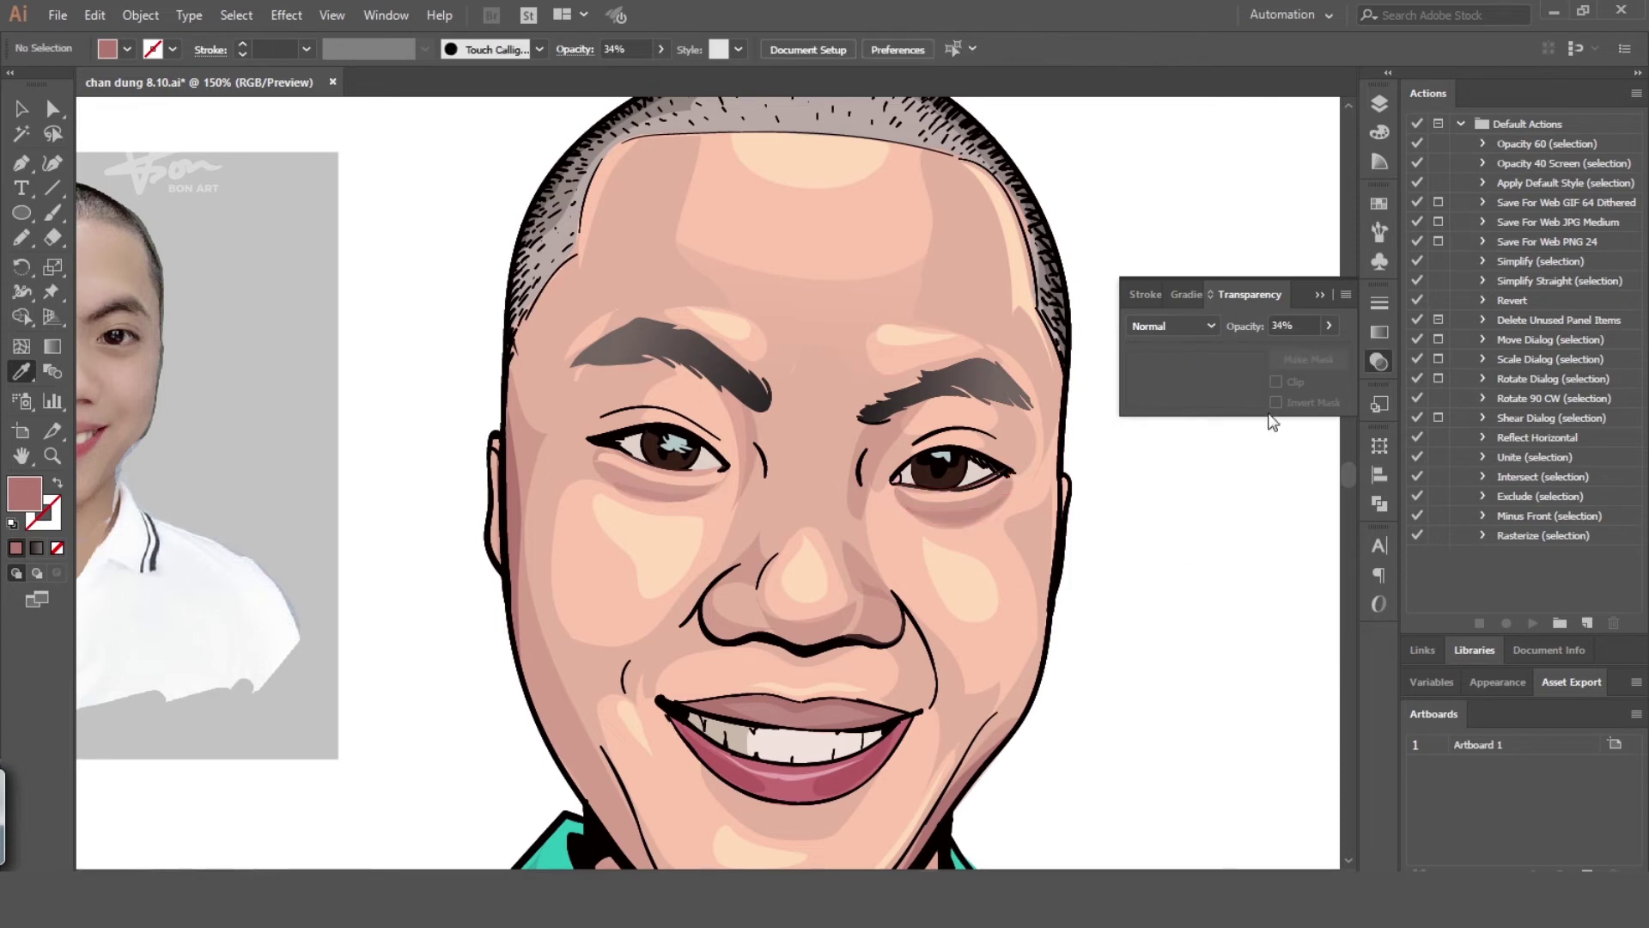
click(1379, 361)
On Layer 2 copy, draw highlights on the left eye's upper lid and inner corner, filled with peach sampled from the forehead highlight
key(ctrl+1)
click(1379, 103)
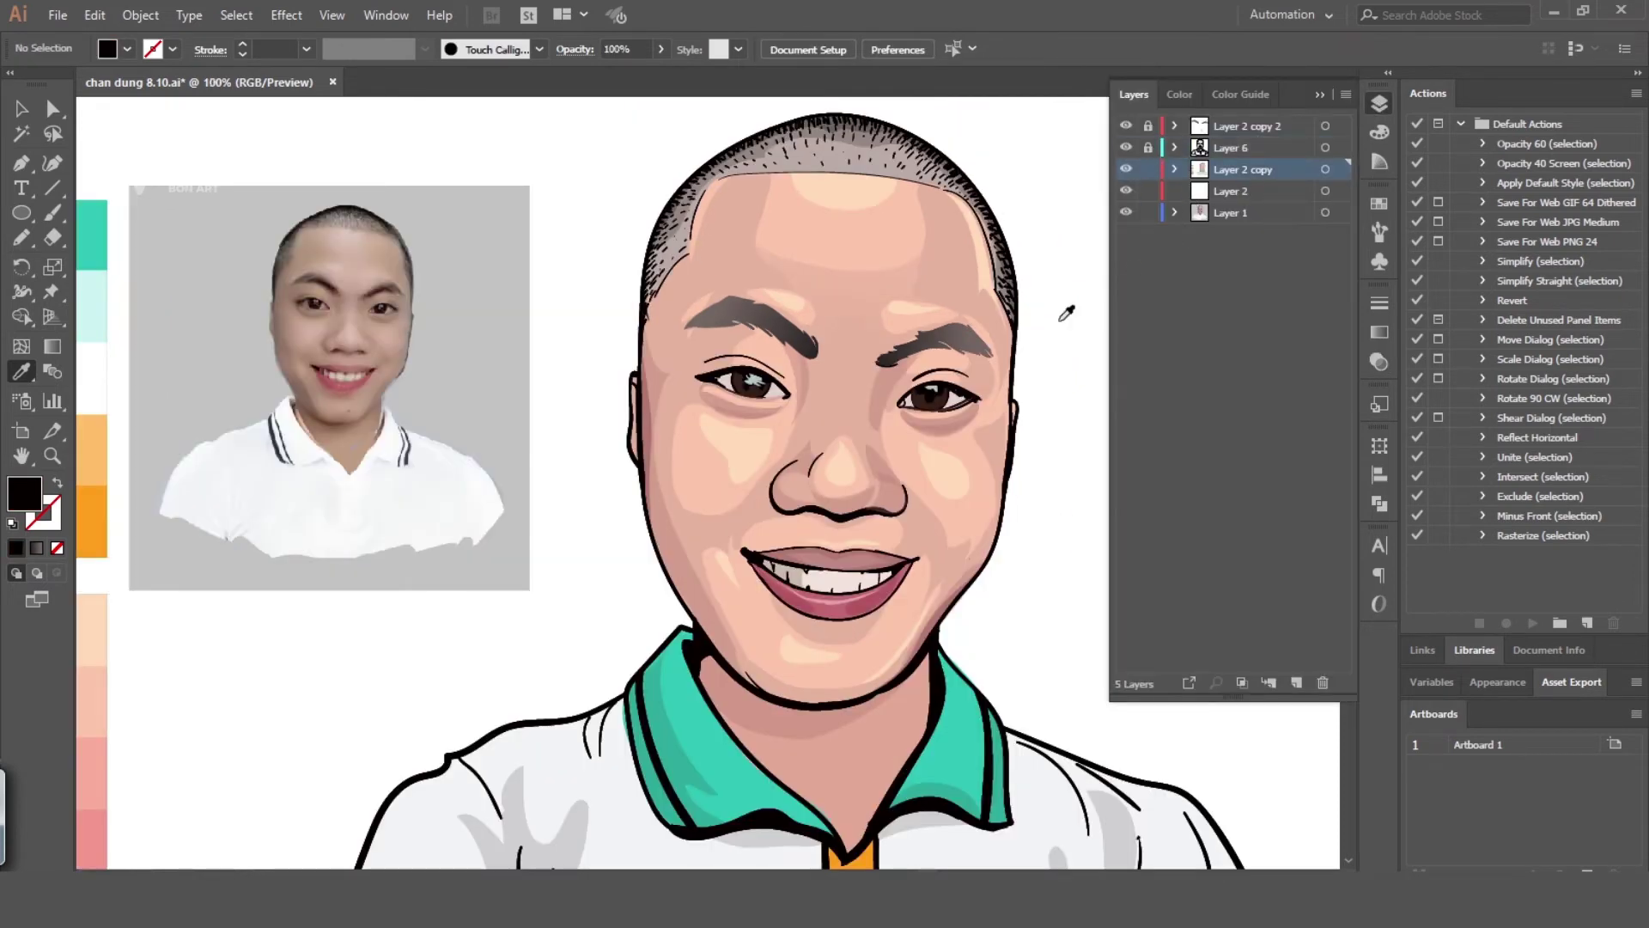
key(n)
drag(787, 463, 849, 438)
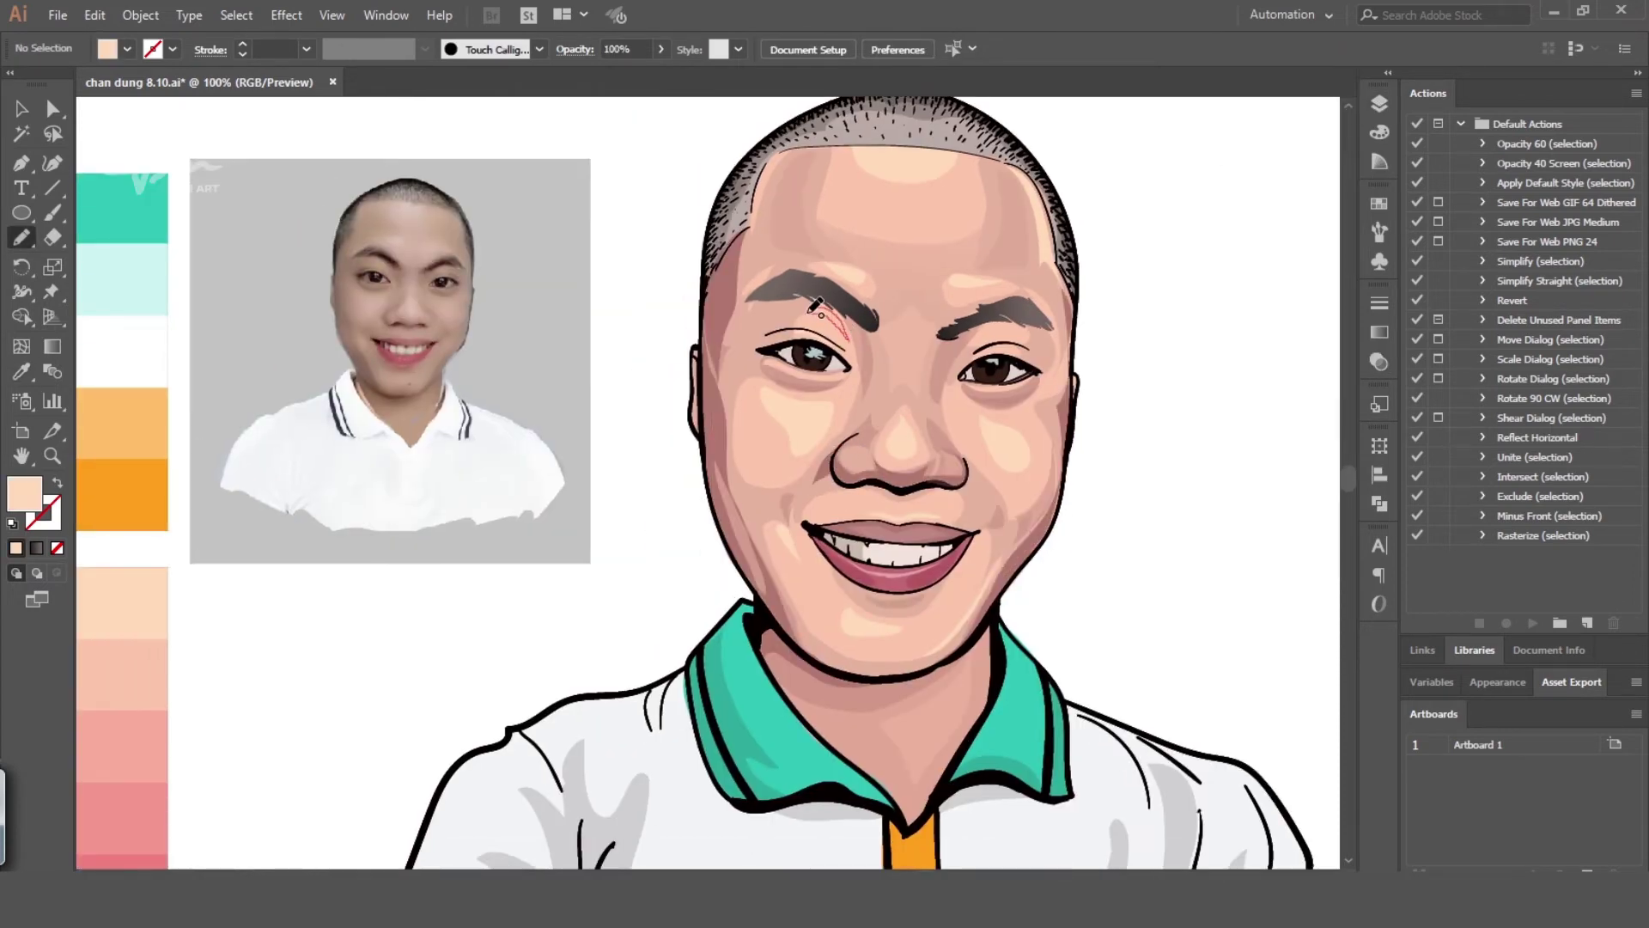
key(i)
click(857, 173)
key(i)
key(i)
key(i)
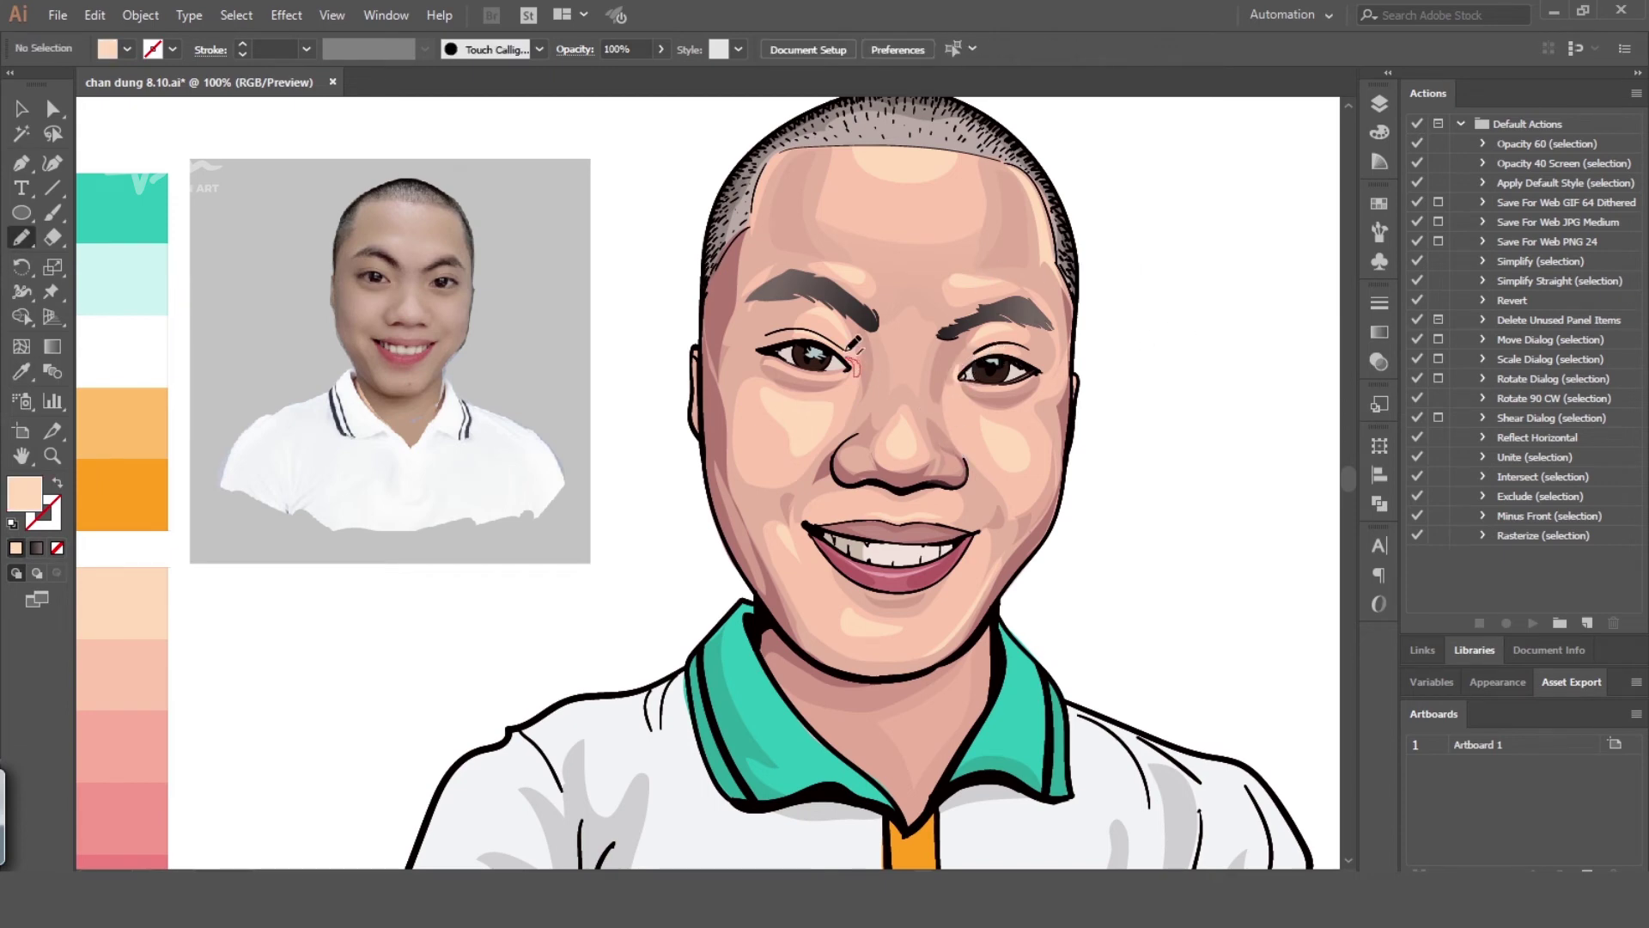
key(i)
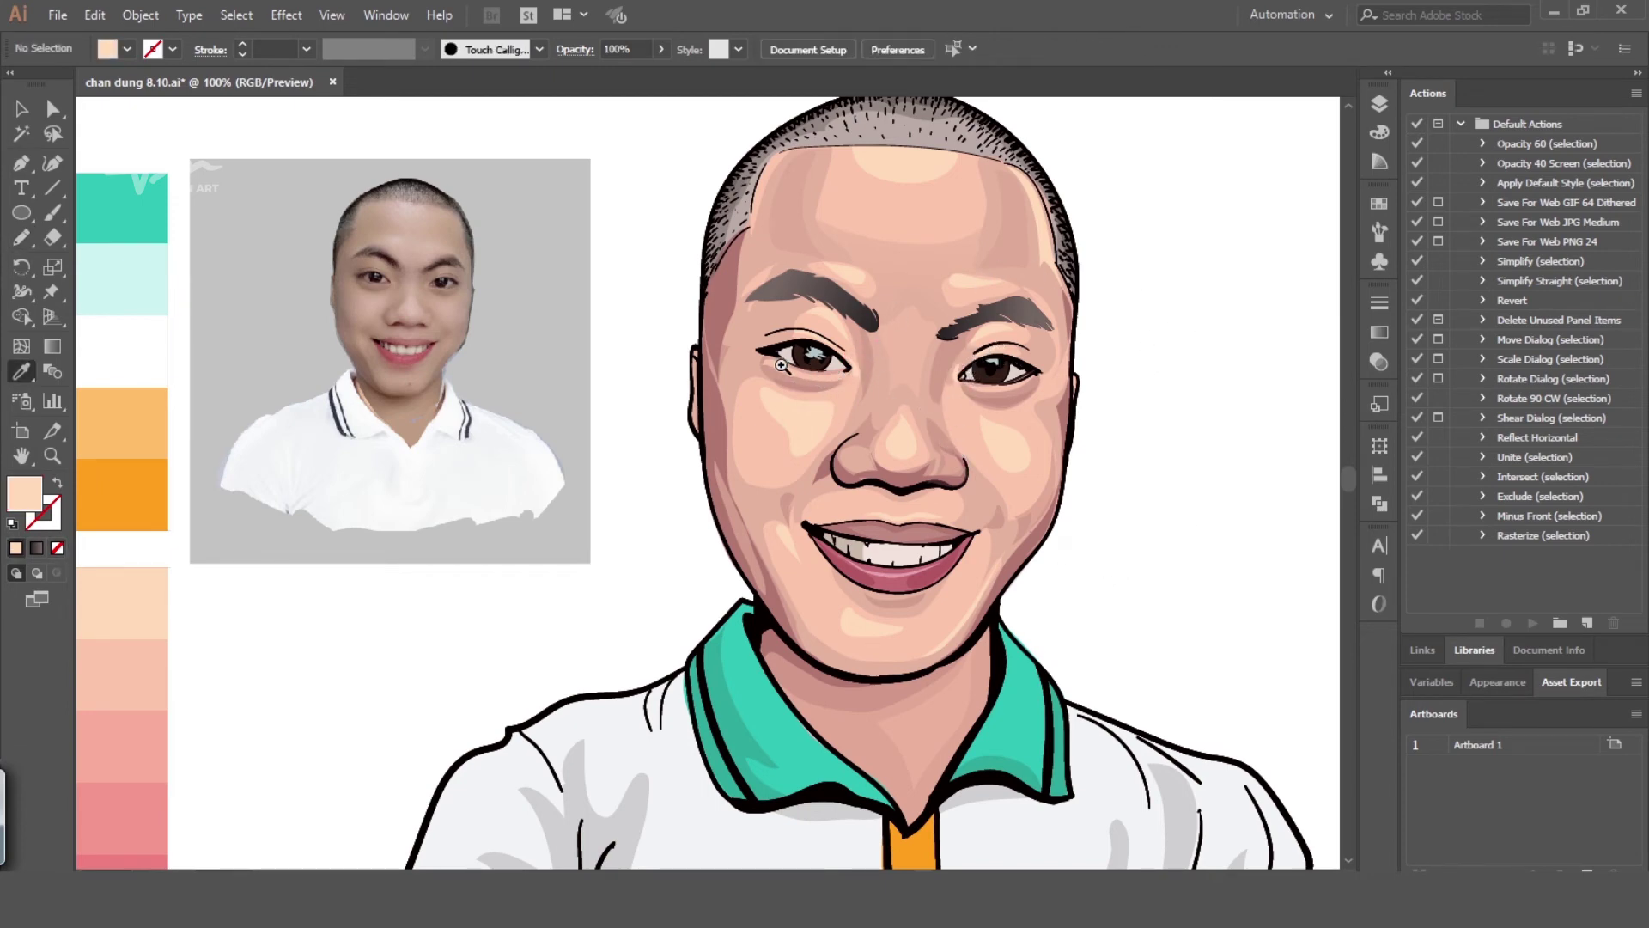
Draw a patch over the light reflection in the left eye and fill it with the sampled iris brown
ctrl+click(780, 365)
drag(897, 392, 1022, 464)
key(i)
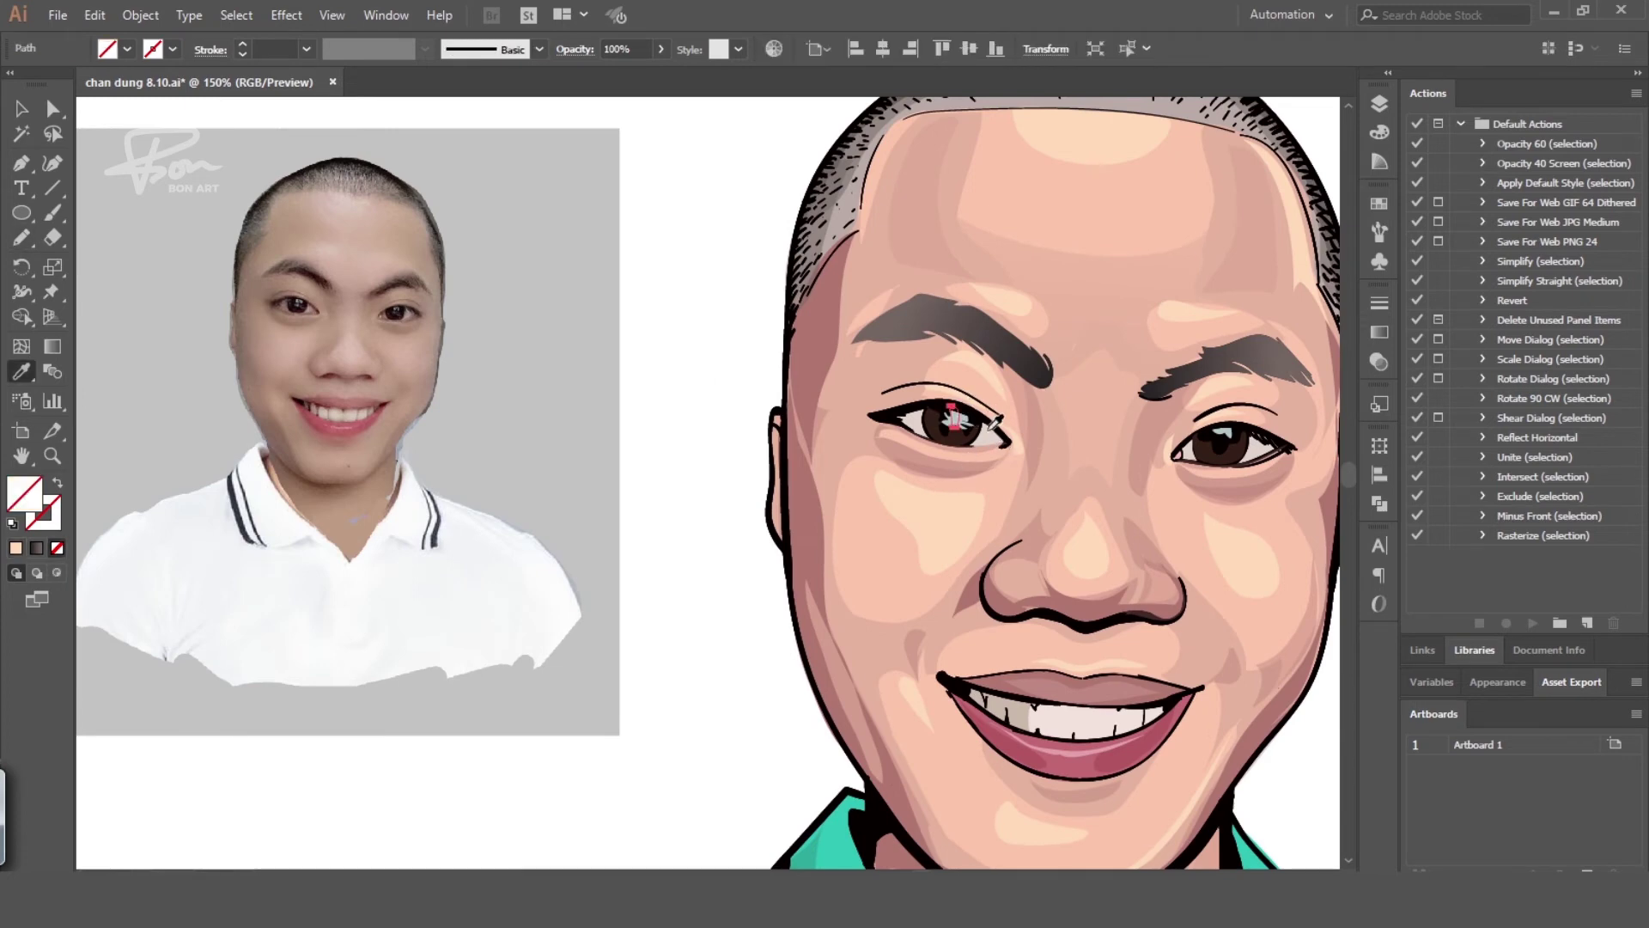
click(959, 419)
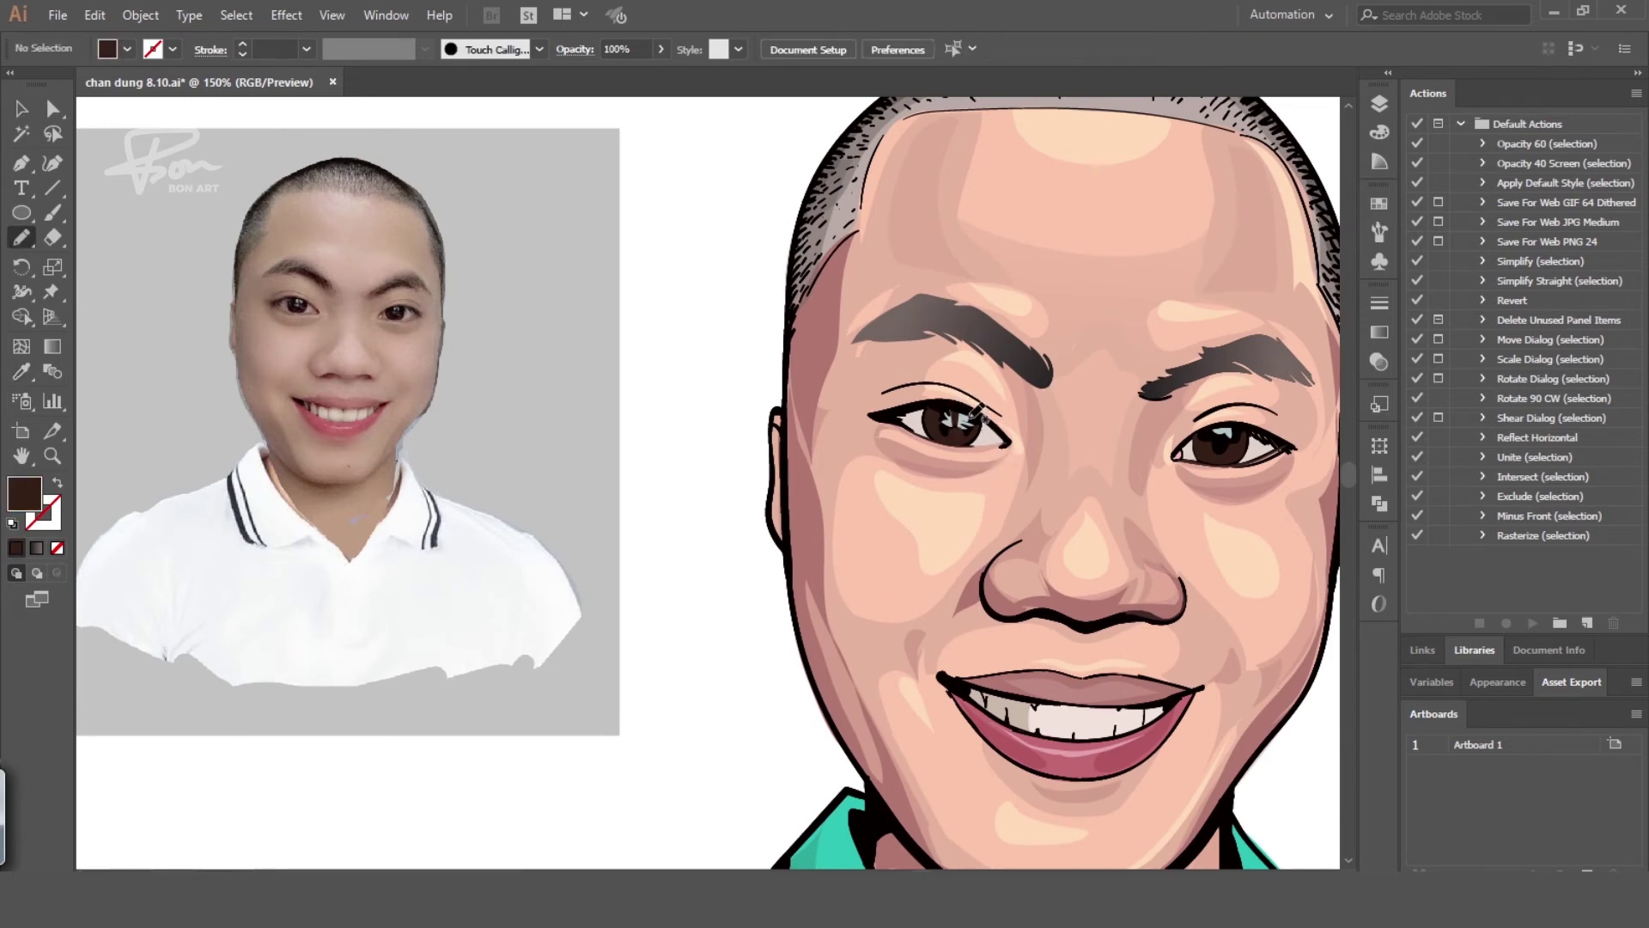
Draw a shadow on the left side of the face beside the eye and fill it with the sampled reddish-brown shade
key(ctrl+minus)
drag(674, 388, 687, 455)
key(i)
click(673, 434)
key(i)
click(663, 379)
ctrl+click(1150, 392)
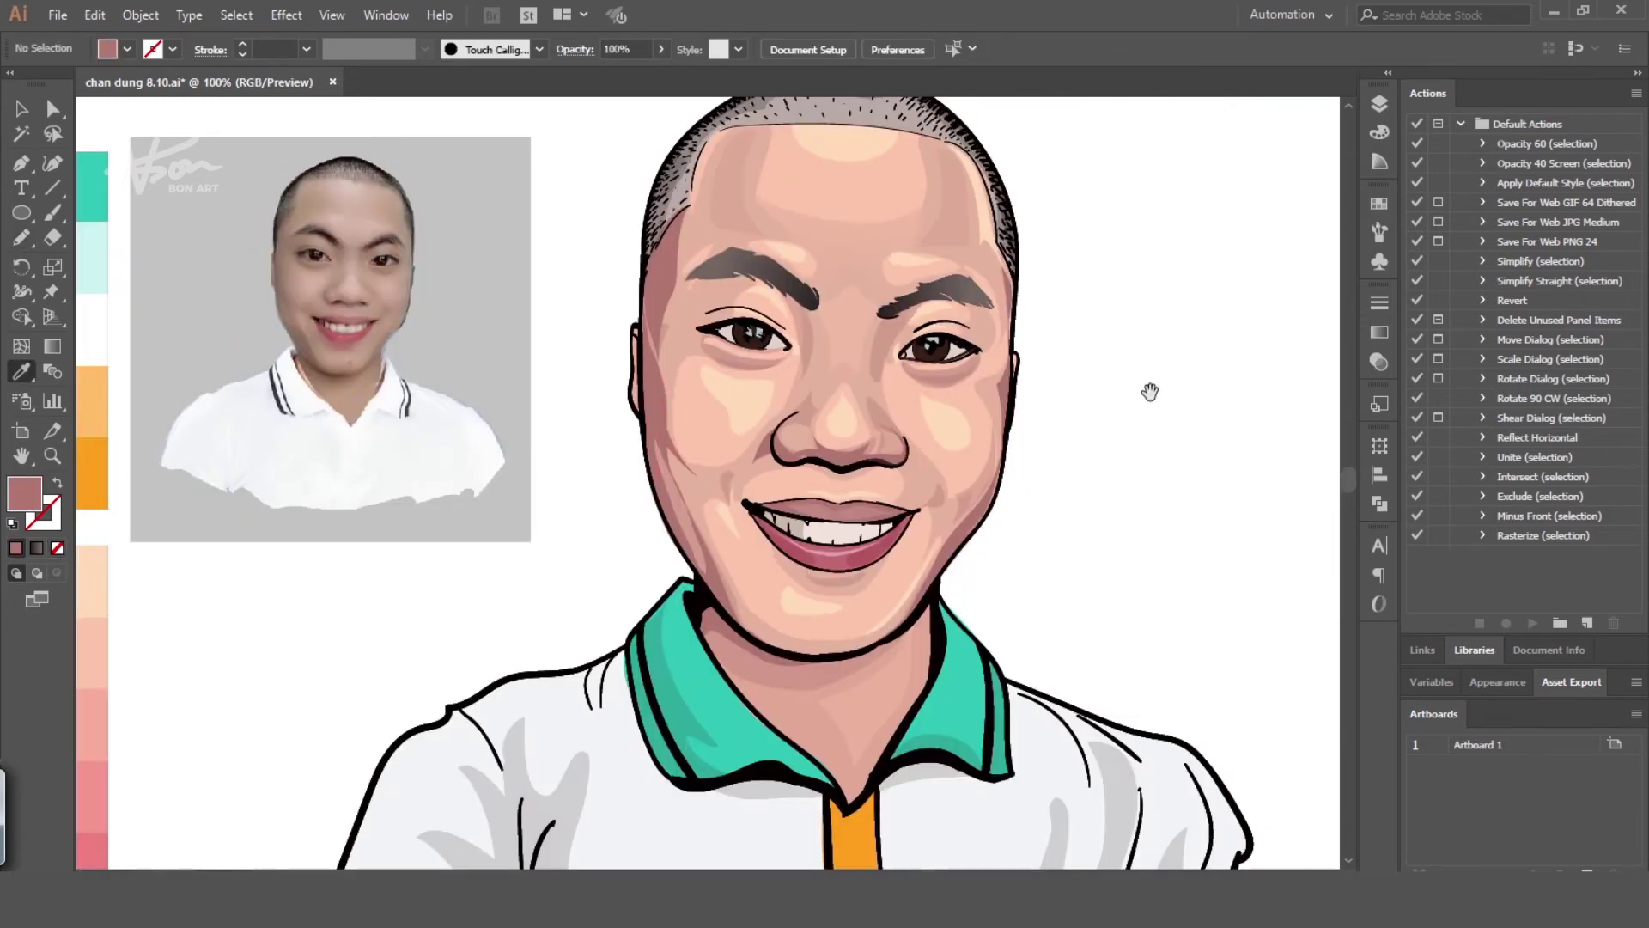
Draw a shadow along the outer edge of the right cheek and fill it with the reddish-brown sampled from the left cheek
drag(1150, 391, 1182, 443)
key(n)
mouse_move(1024, 447)
mouse_down()
mouse_move(1018, 533)
mouse_move(1024, 449)
mouse_up()
key(i)
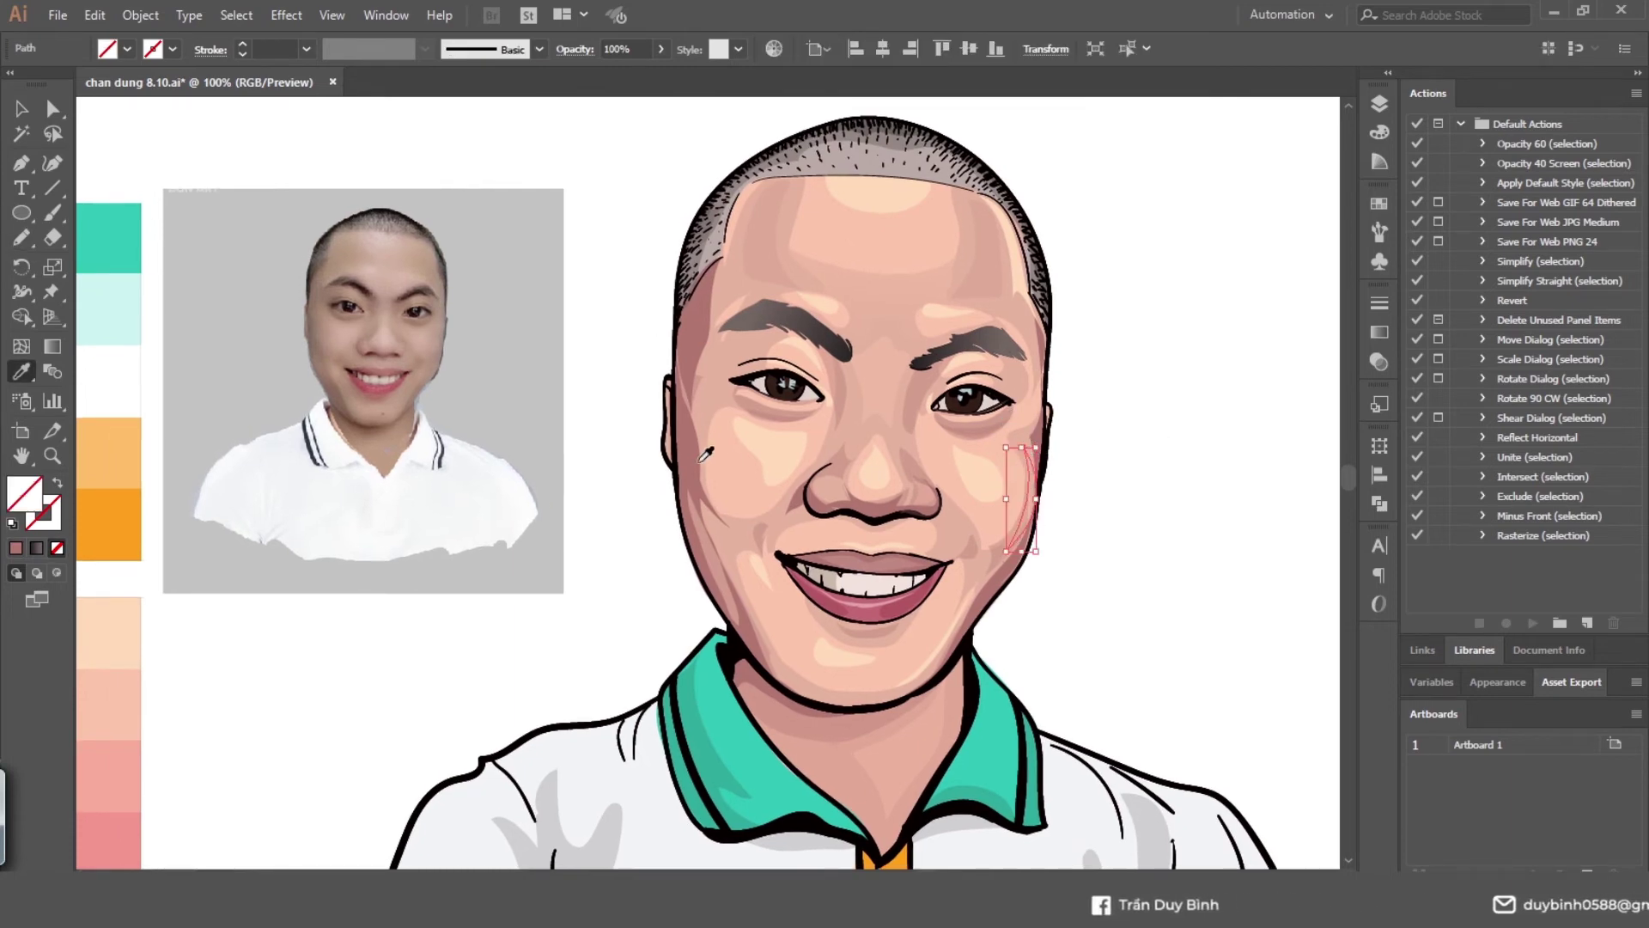
click(704, 454)
ctrl+click(1120, 431)
Draw a narrow shadow along the right temple and fill it with the sampled reddish-brown shade
drag(1120, 430, 1131, 383)
key(n)
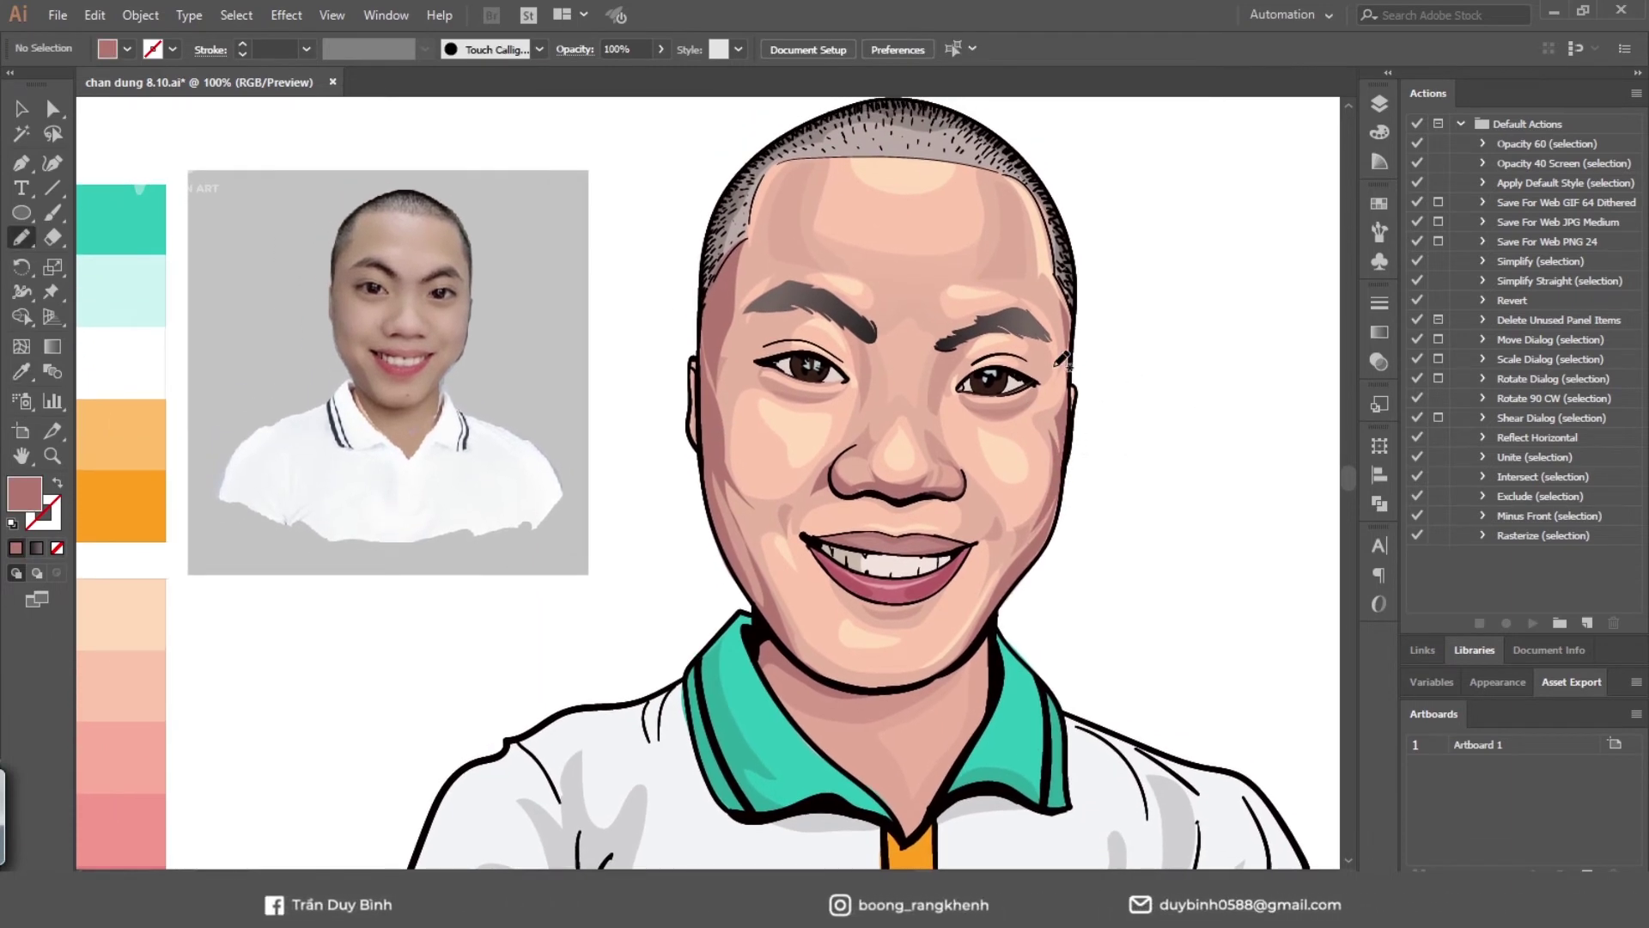
key(i)
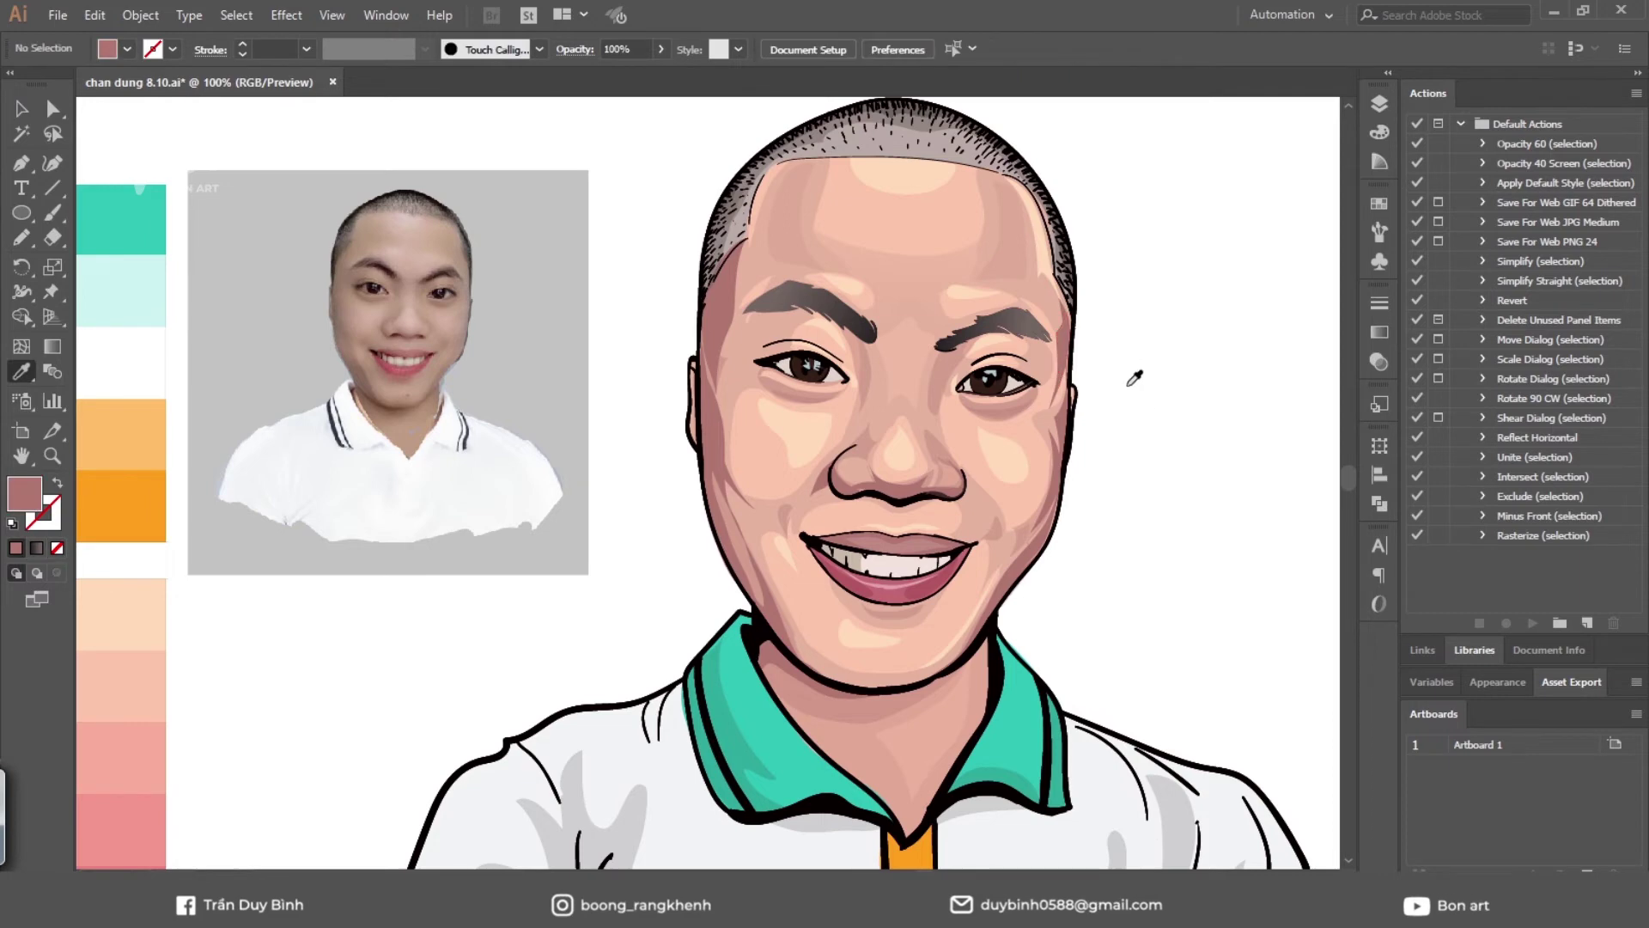
Draw a shadow on the shirt below the left side of the collar and fill it with the sampled grey
scroll(1133, 378, down, 3)
scroll(1053, 479, up, 3)
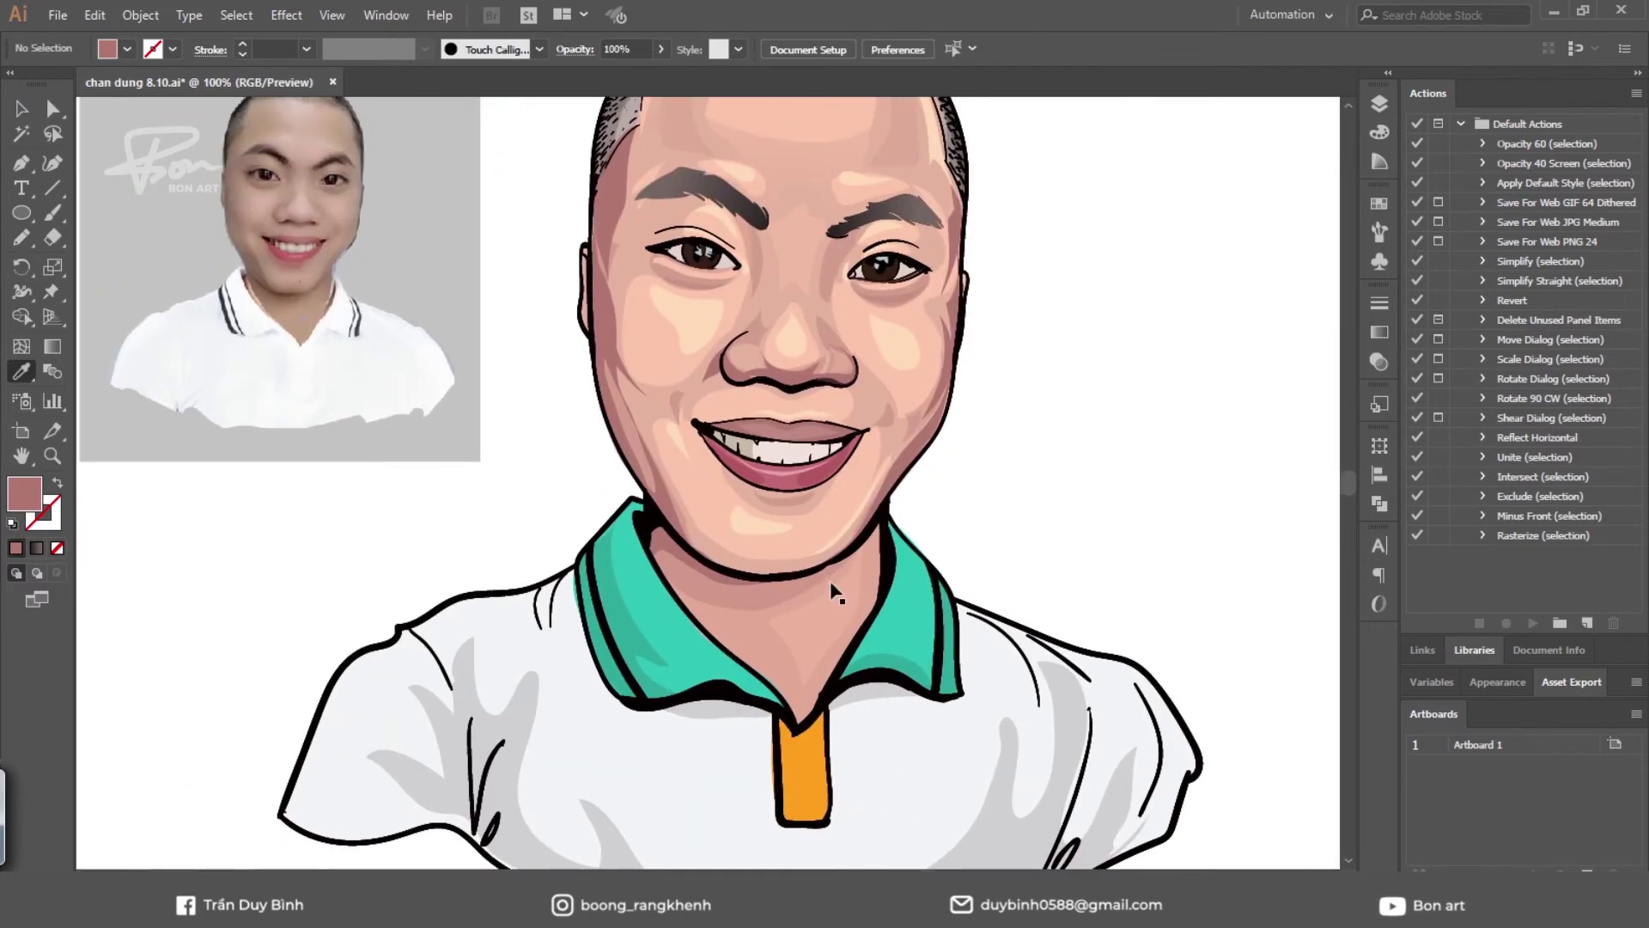
scroll(1003, 543, down, 1)
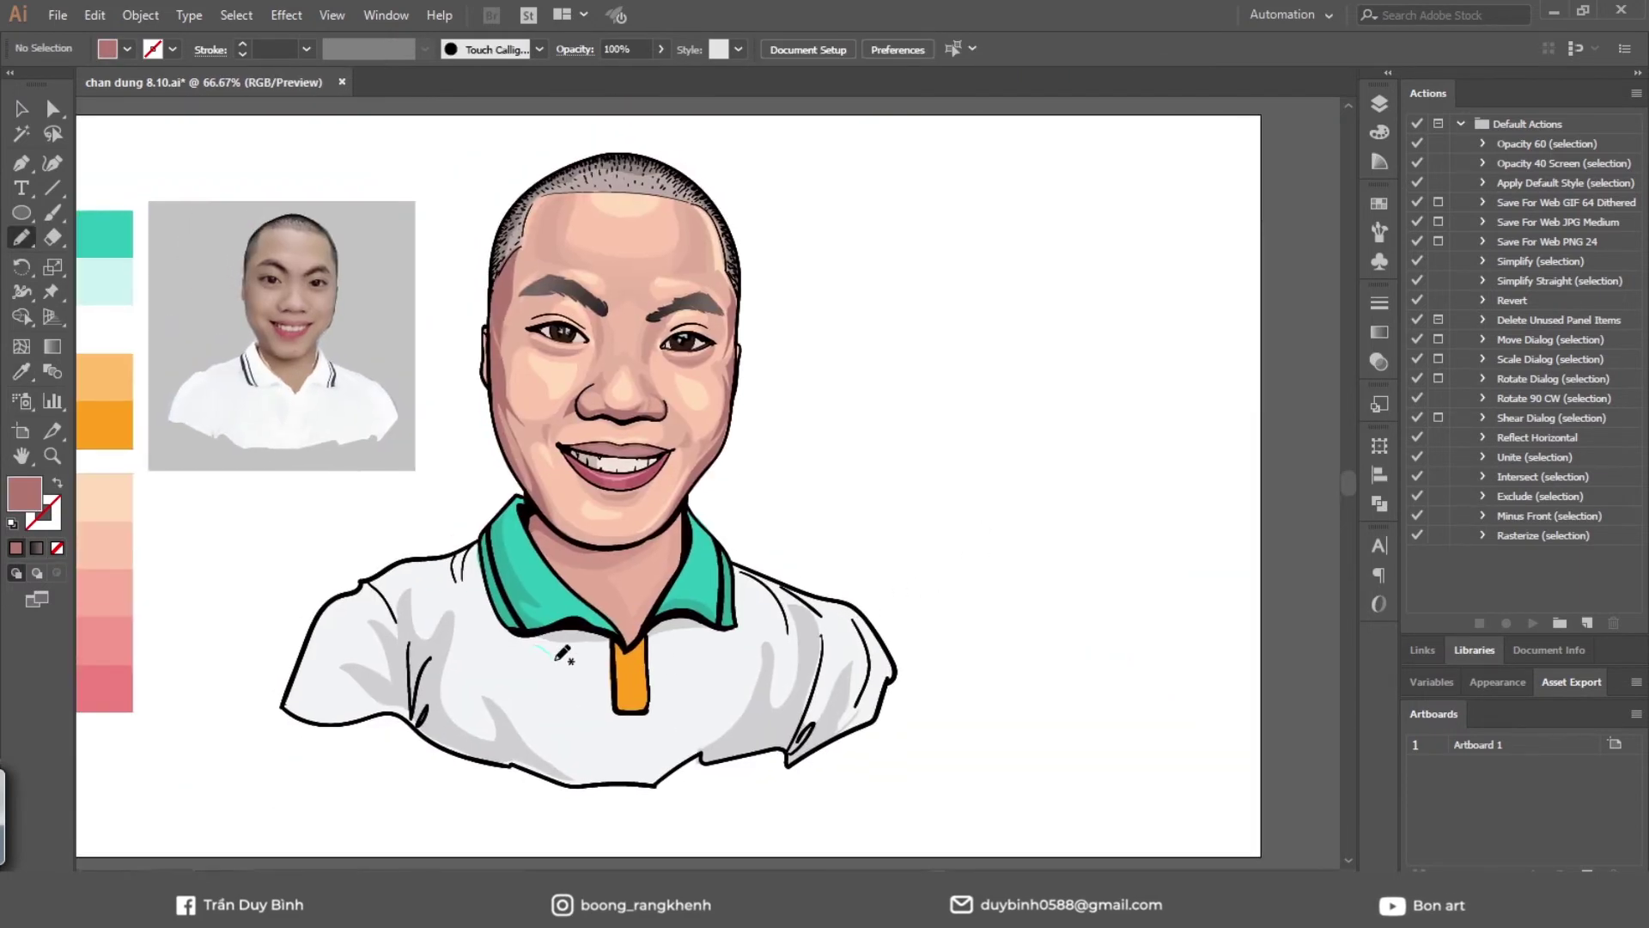
key(i)
mouse_move(521, 683)
mouse_down()
mouse_move(536, 646)
mouse_move(598, 630)
mouse_up()
click(685, 754)
Draw a shadow on the left sleeve of the shirt and fill it with the sampled shirt grey
key(n)
mouse_move(414, 574)
mouse_down()
mouse_move(400, 611)
mouse_move(419, 608)
mouse_move(414, 574)
mouse_up()
key(i)
click(513, 615)
ctrl+click(884, 424)
Draw a shadow on the right shoulder of the shirt and fill it with the sampled shirt grey
drag(883, 424, 890, 431)
key(n)
mouse_move(911, 577)
mouse_down()
mouse_move(965, 632)
mouse_move(968, 612)
mouse_move(909, 574)
mouse_up()
key(i)
click(890, 613)
ctrl+click(1001, 543)
Reshape the edge of the shadow on the left side of the forehead by moving its anchor point
key(n)
scroll(718, 286, up, 1)
drag(718, 286, 773, 339)
drag(1041, 387, 1116, 464)
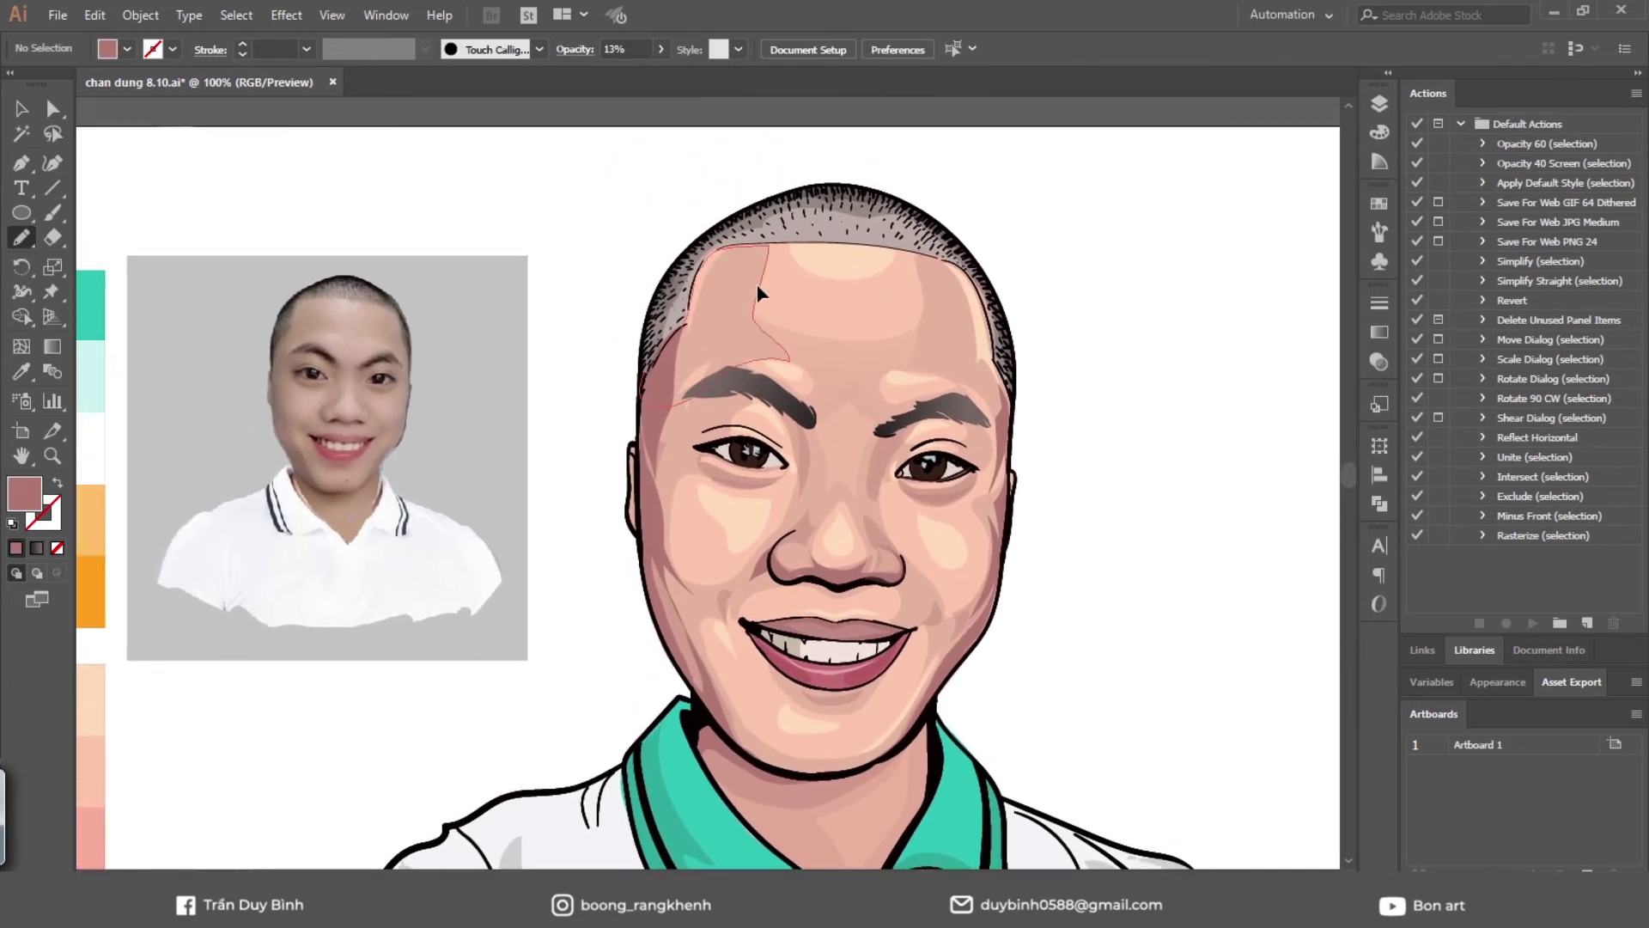
key(a)
click(757, 287)
click(790, 329)
drag(792, 334, 771, 321)
key(ctrl+shift+a)
scroll(835, 529, down, 1)
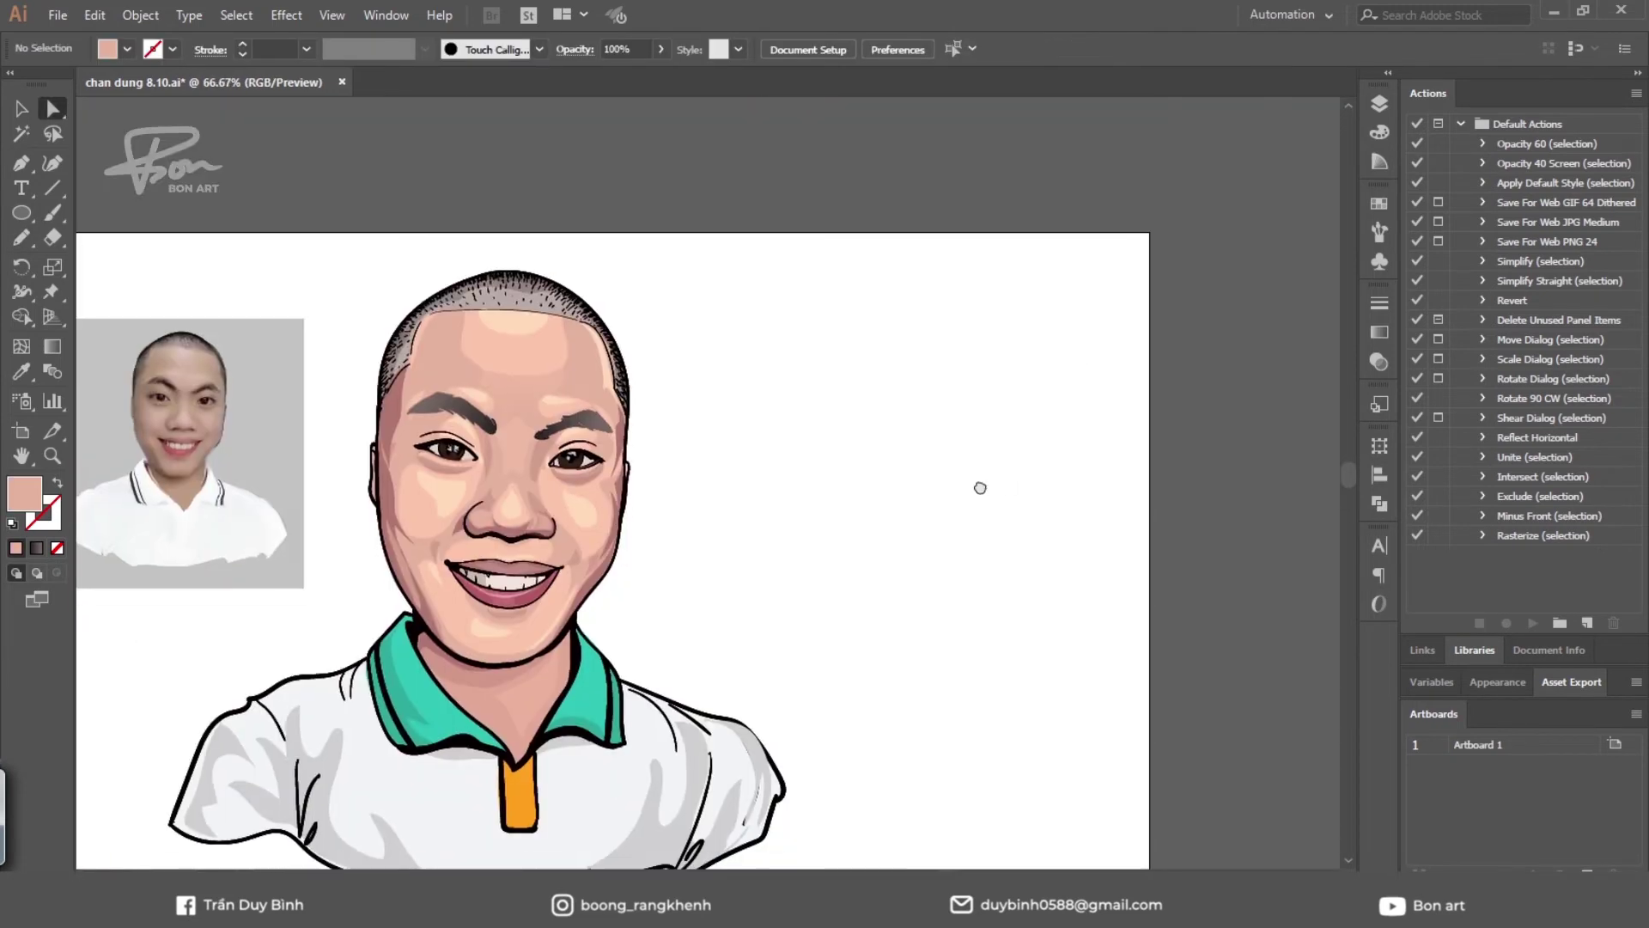
Select all the line art on Layer 6 and change its fill to a dark grey
drag(835, 528, 1032, 521)
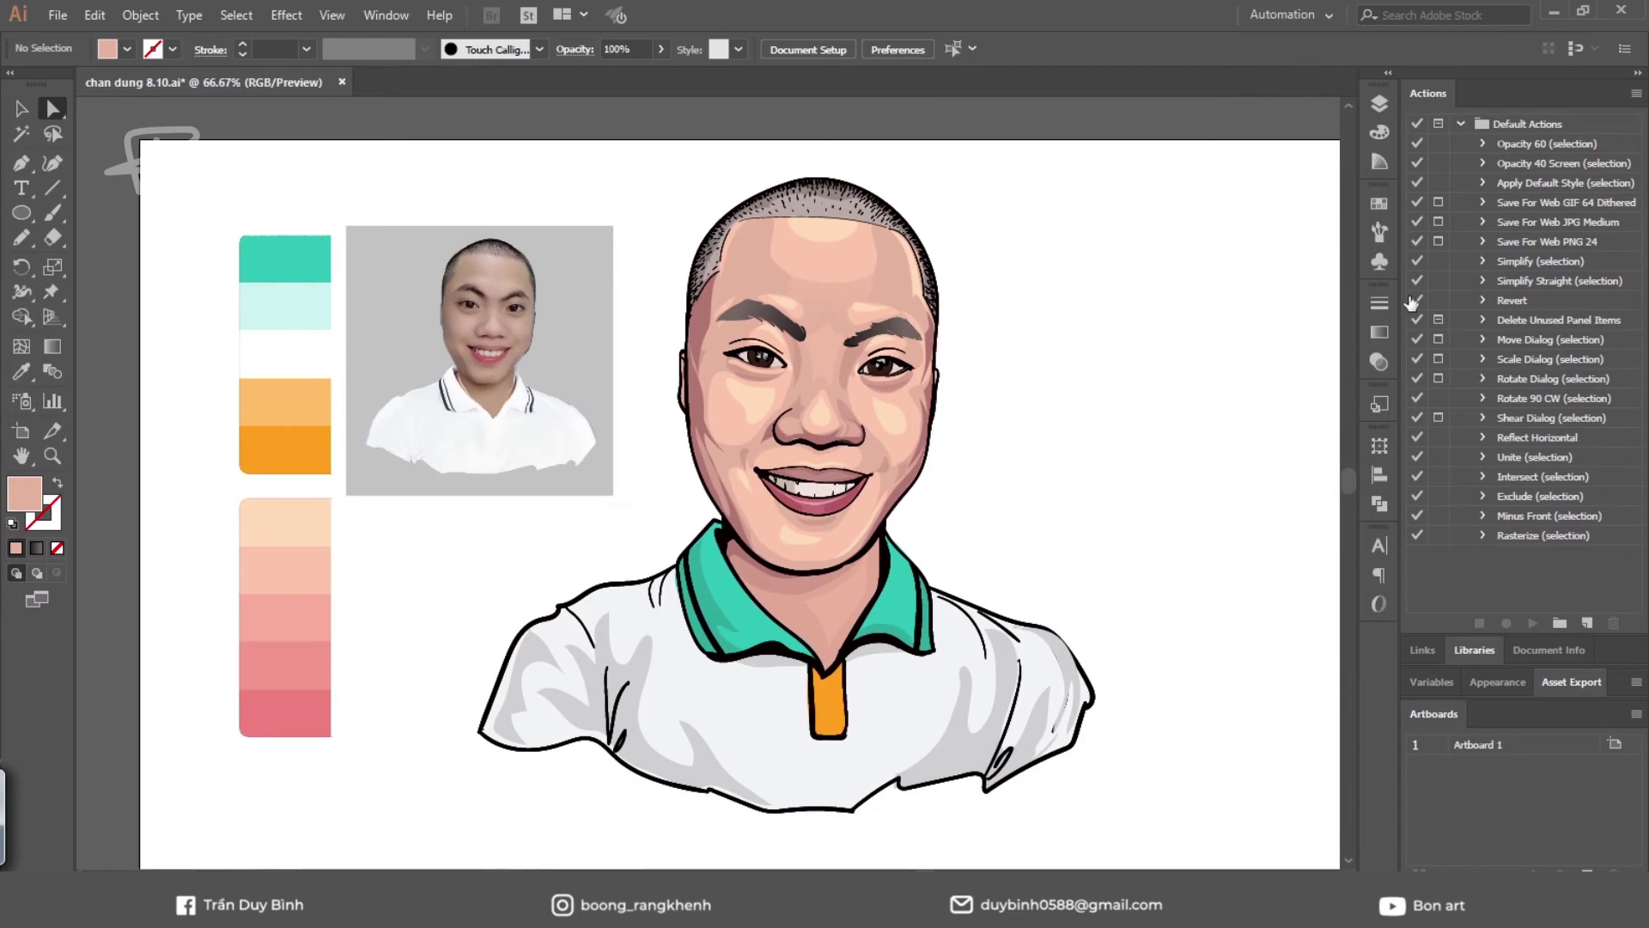
click(1379, 104)
click(1325, 146)
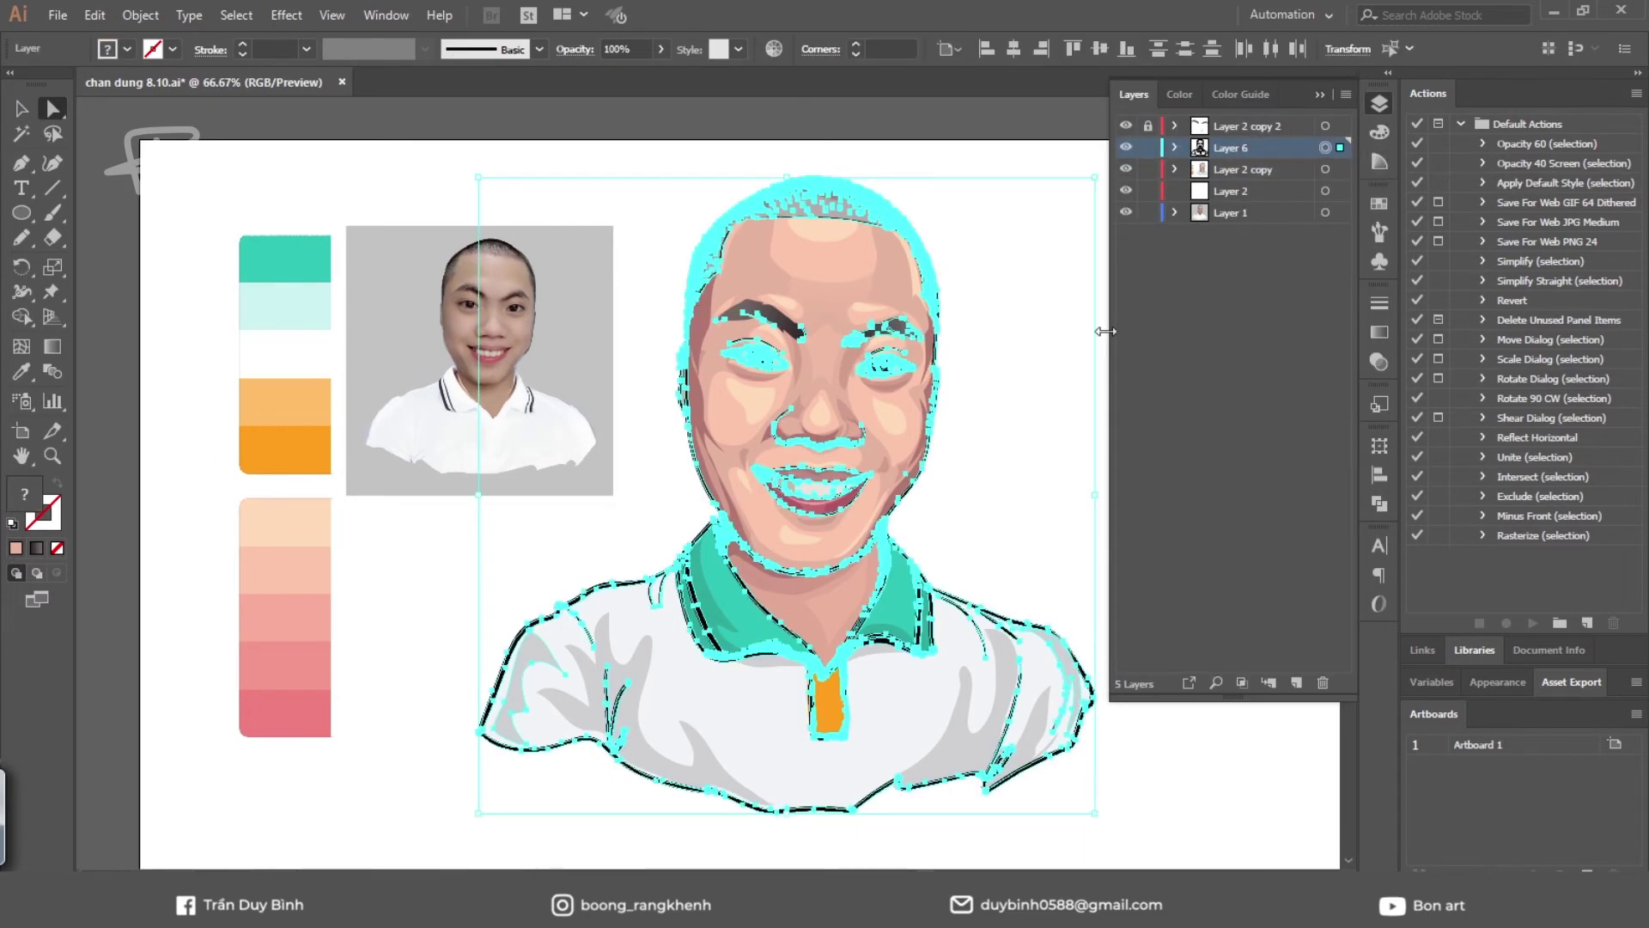
double_click(28, 496)
click(964, 581)
click(1411, 369)
click(1087, 494)
key(i)
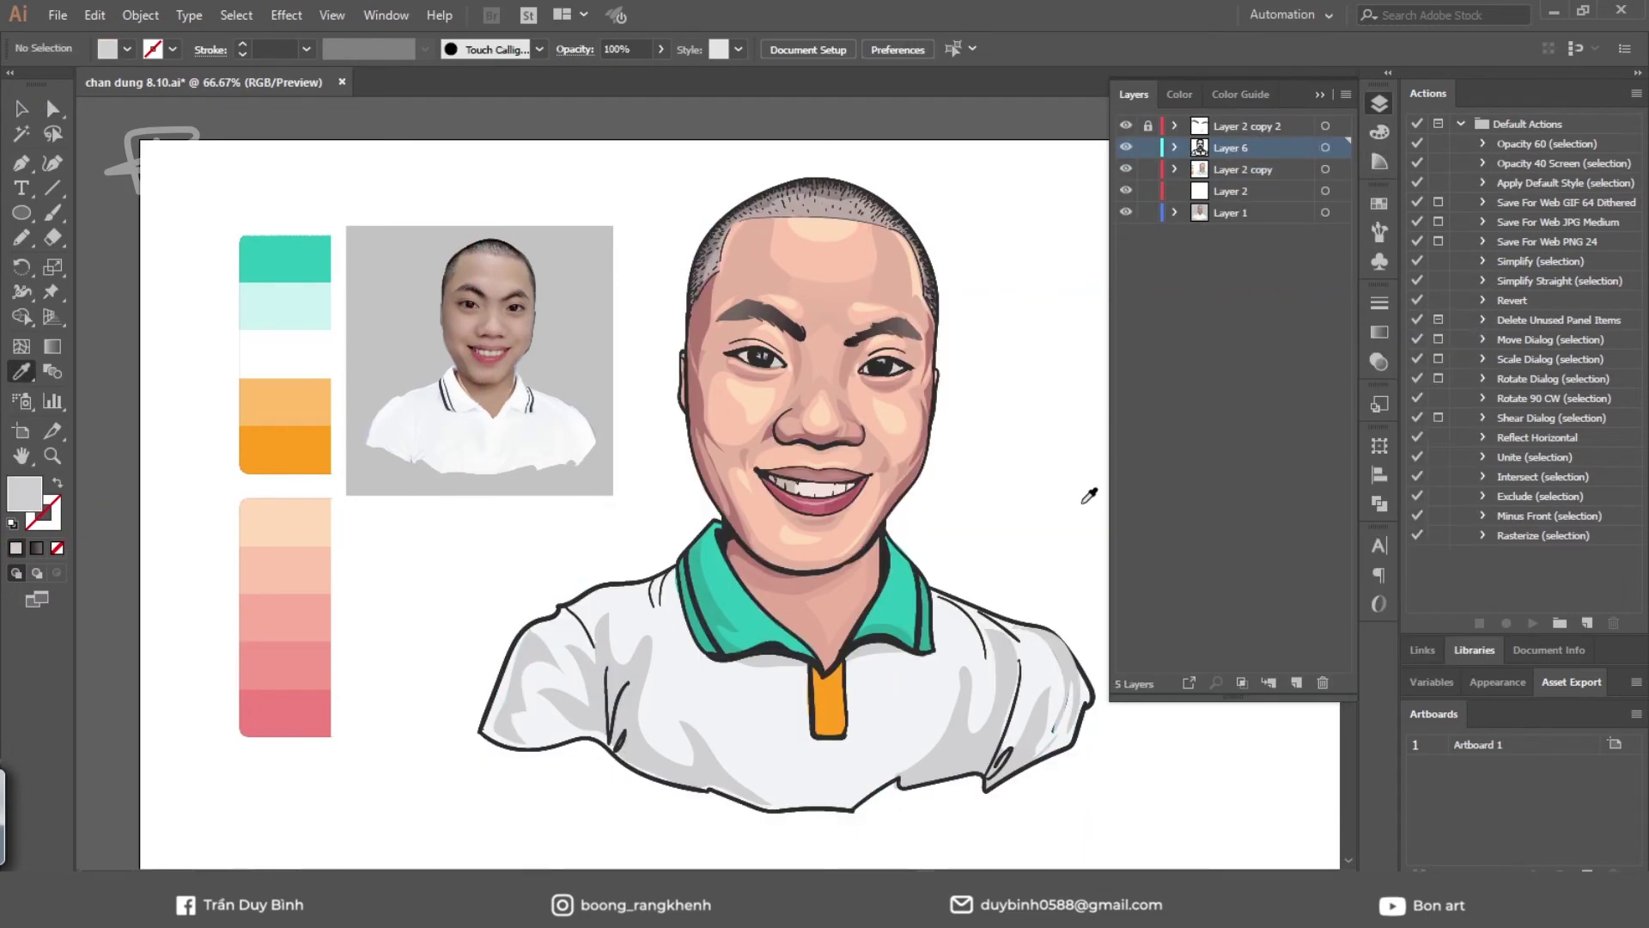
Identify the layer holding the reference photo and hide it
key(v)
drag(1036, 495, 992, 472)
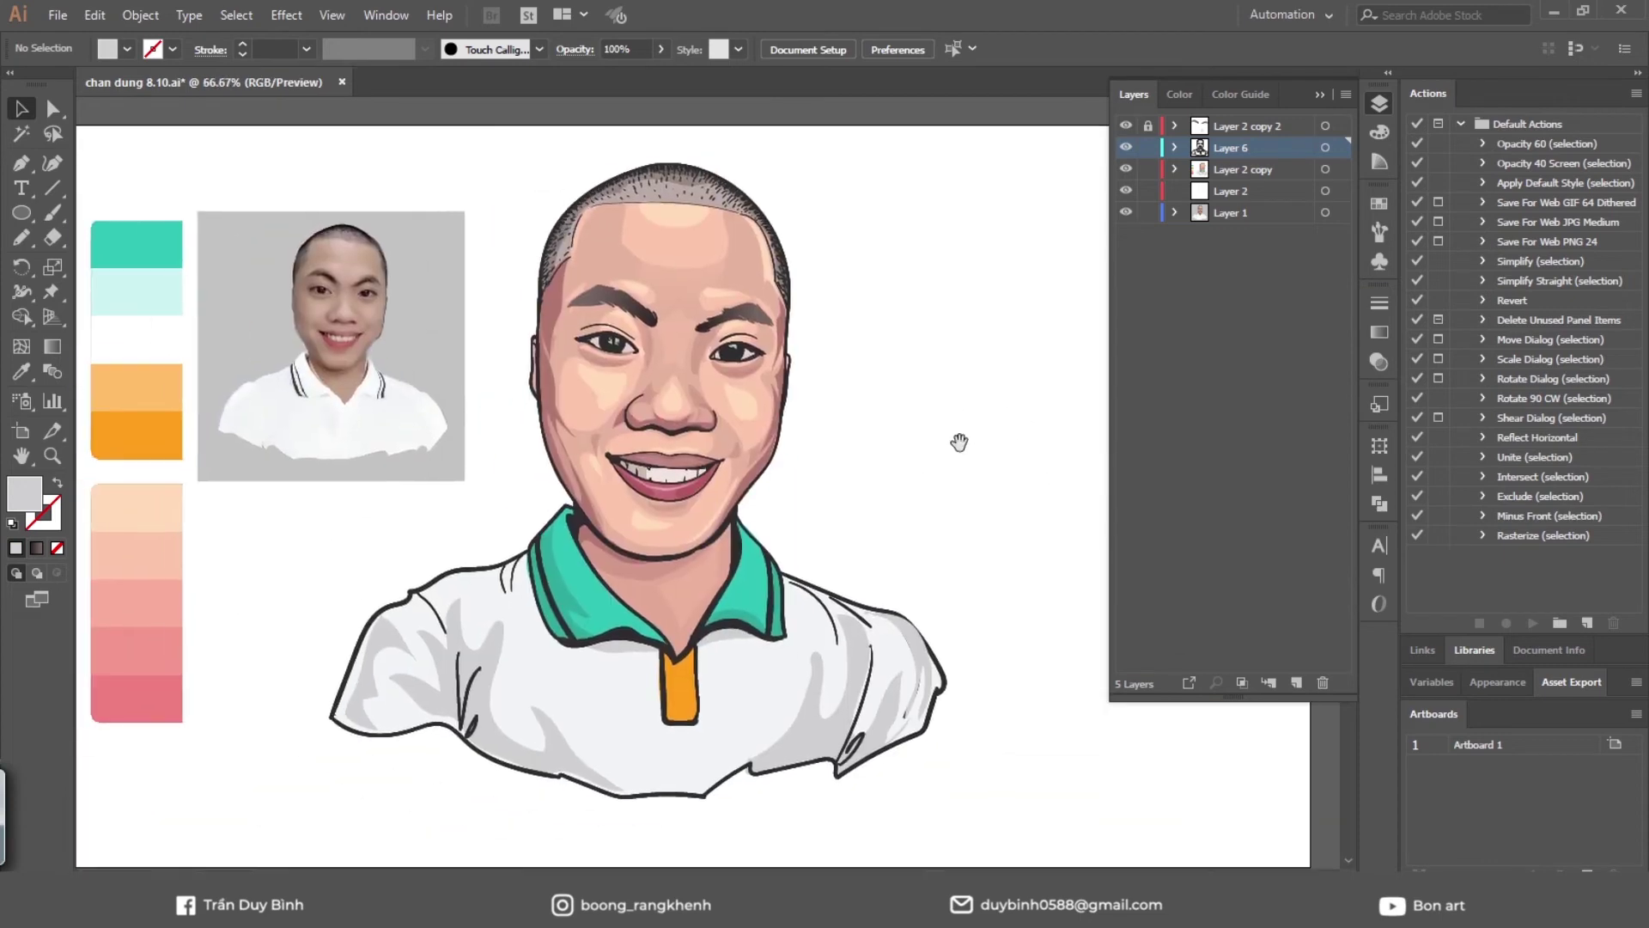
click(1325, 212)
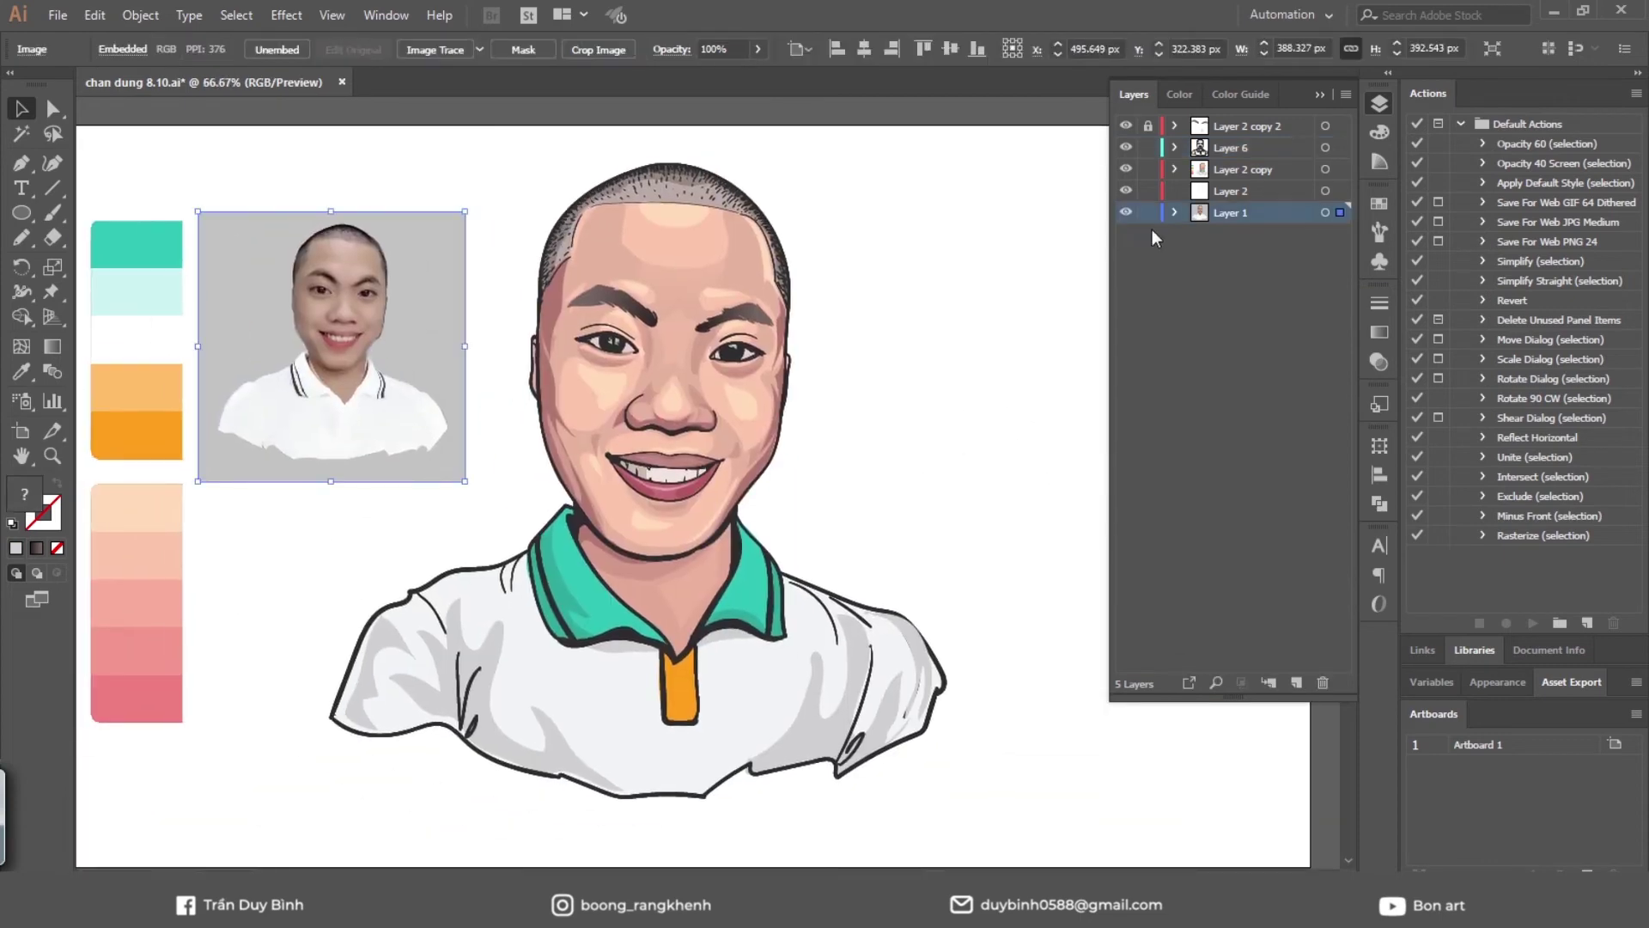
click(1125, 212)
On Layer 2 copy, draw a shadow on the upper lip's left part and fill it with the brownish-pink sampled below the nose
key(ctrl+plus)
key(ctrl+plus)
key(ctrl+plus)
click(1232, 168)
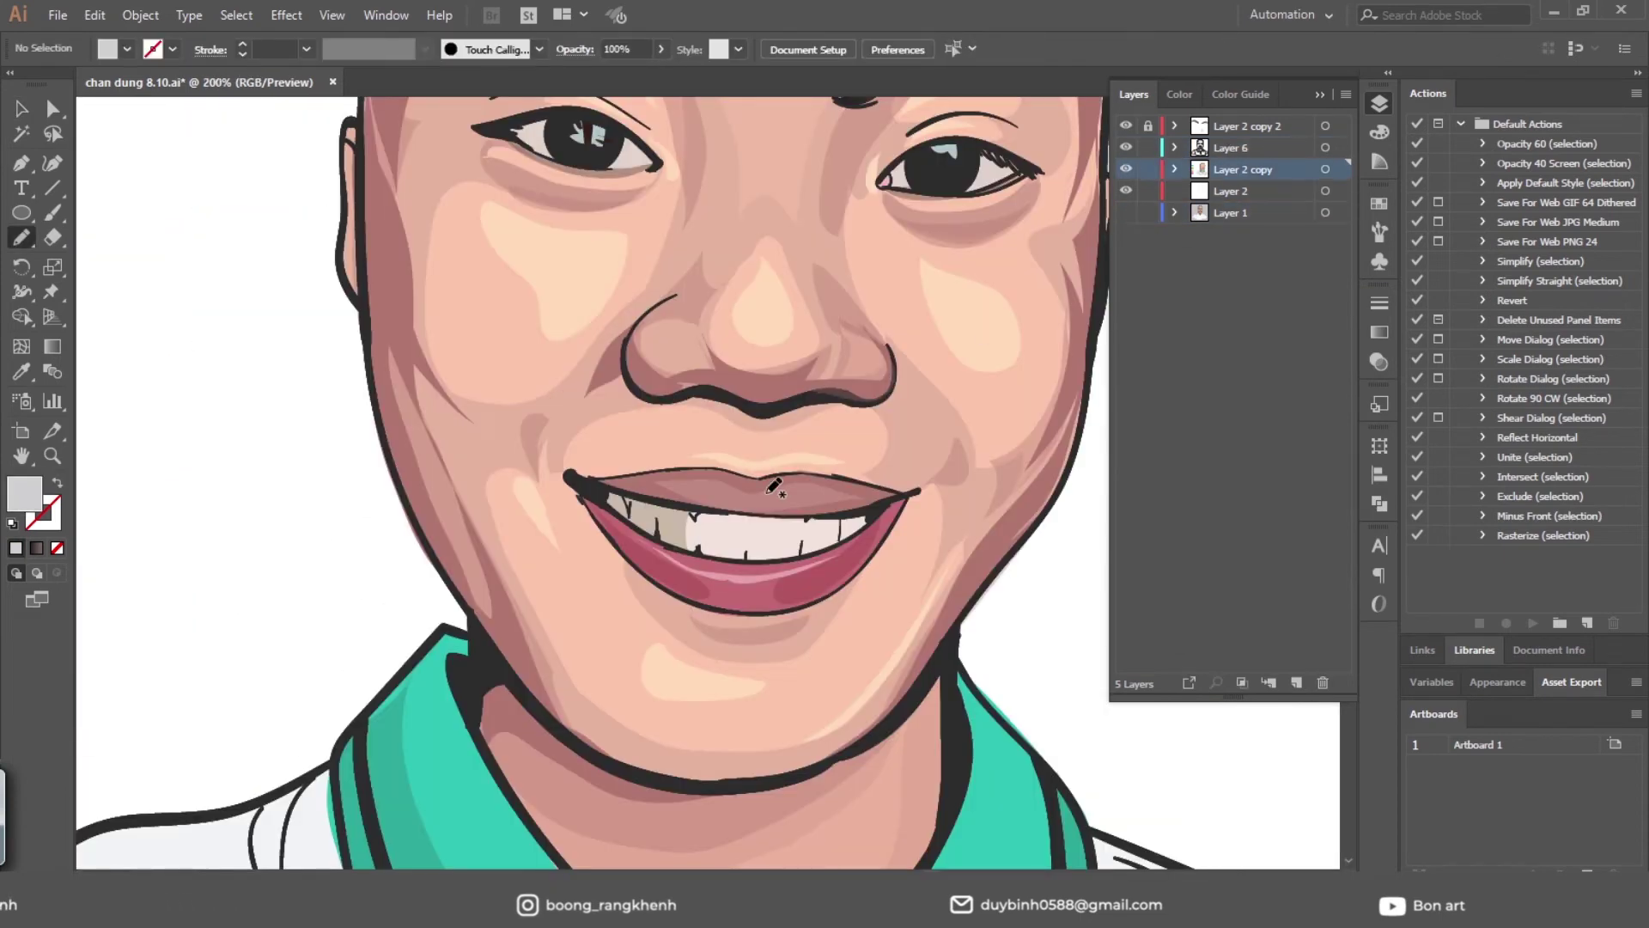
key(n)
mouse_move(594, 479)
mouse_down()
mouse_move(691, 510)
mouse_move(594, 481)
mouse_up()
key(i)
click(786, 375)
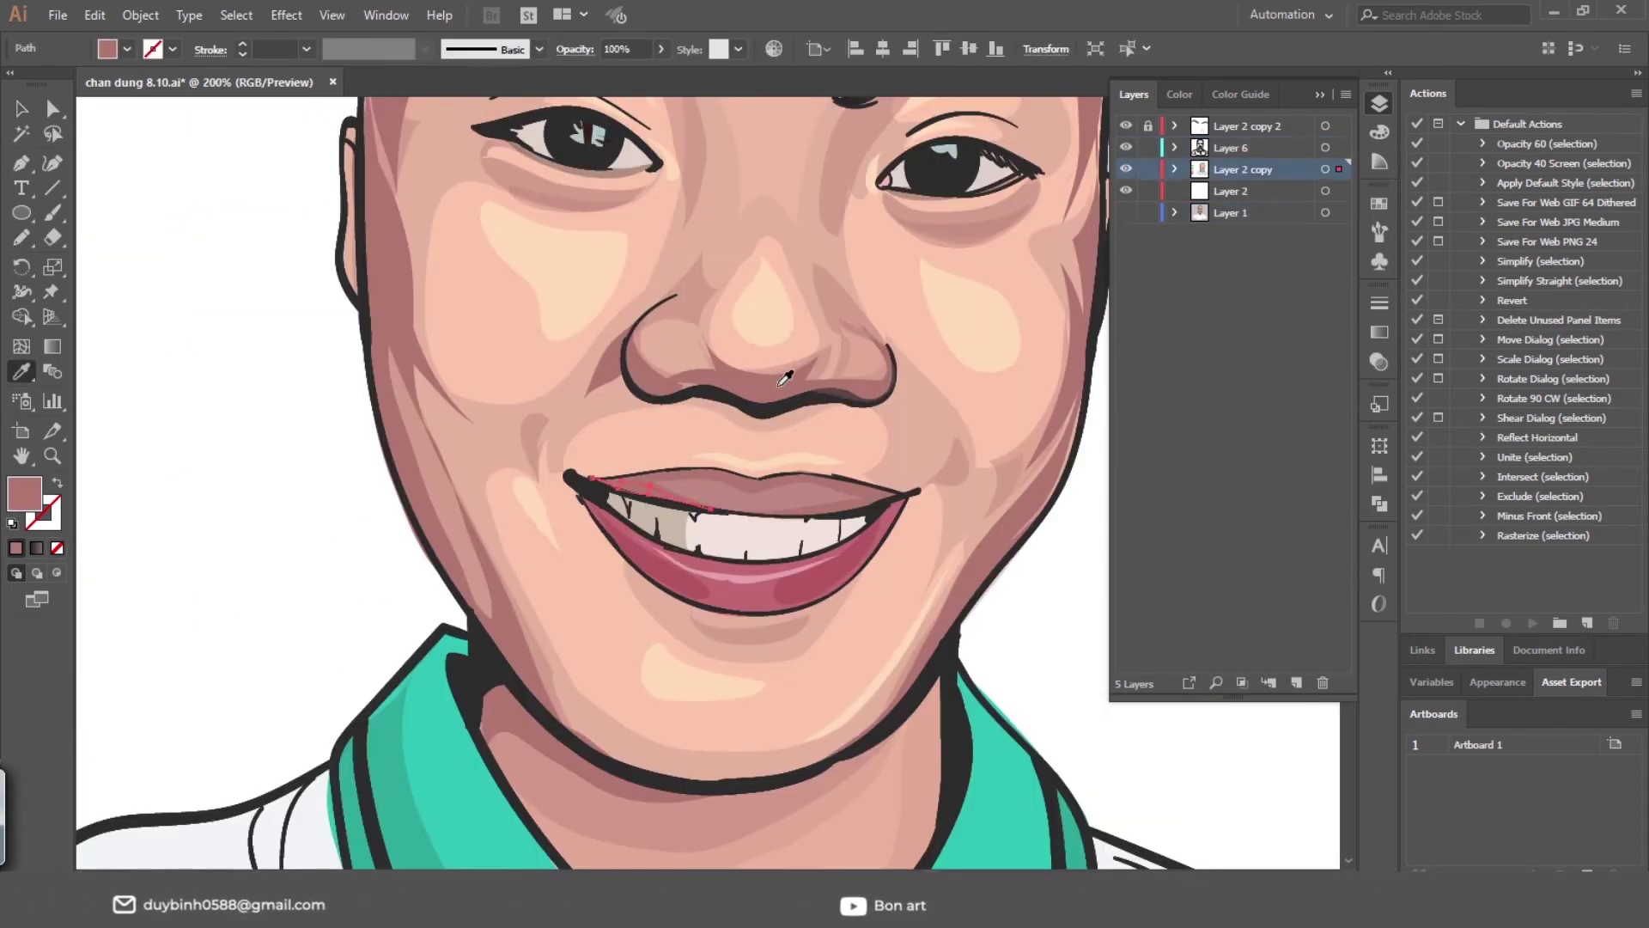
Move the upper-lip shadow onto Layer 6 and darken its fill to a deeper reddish brown
key(ctrl+x)
click(1252, 150)
key(ctrl+f)
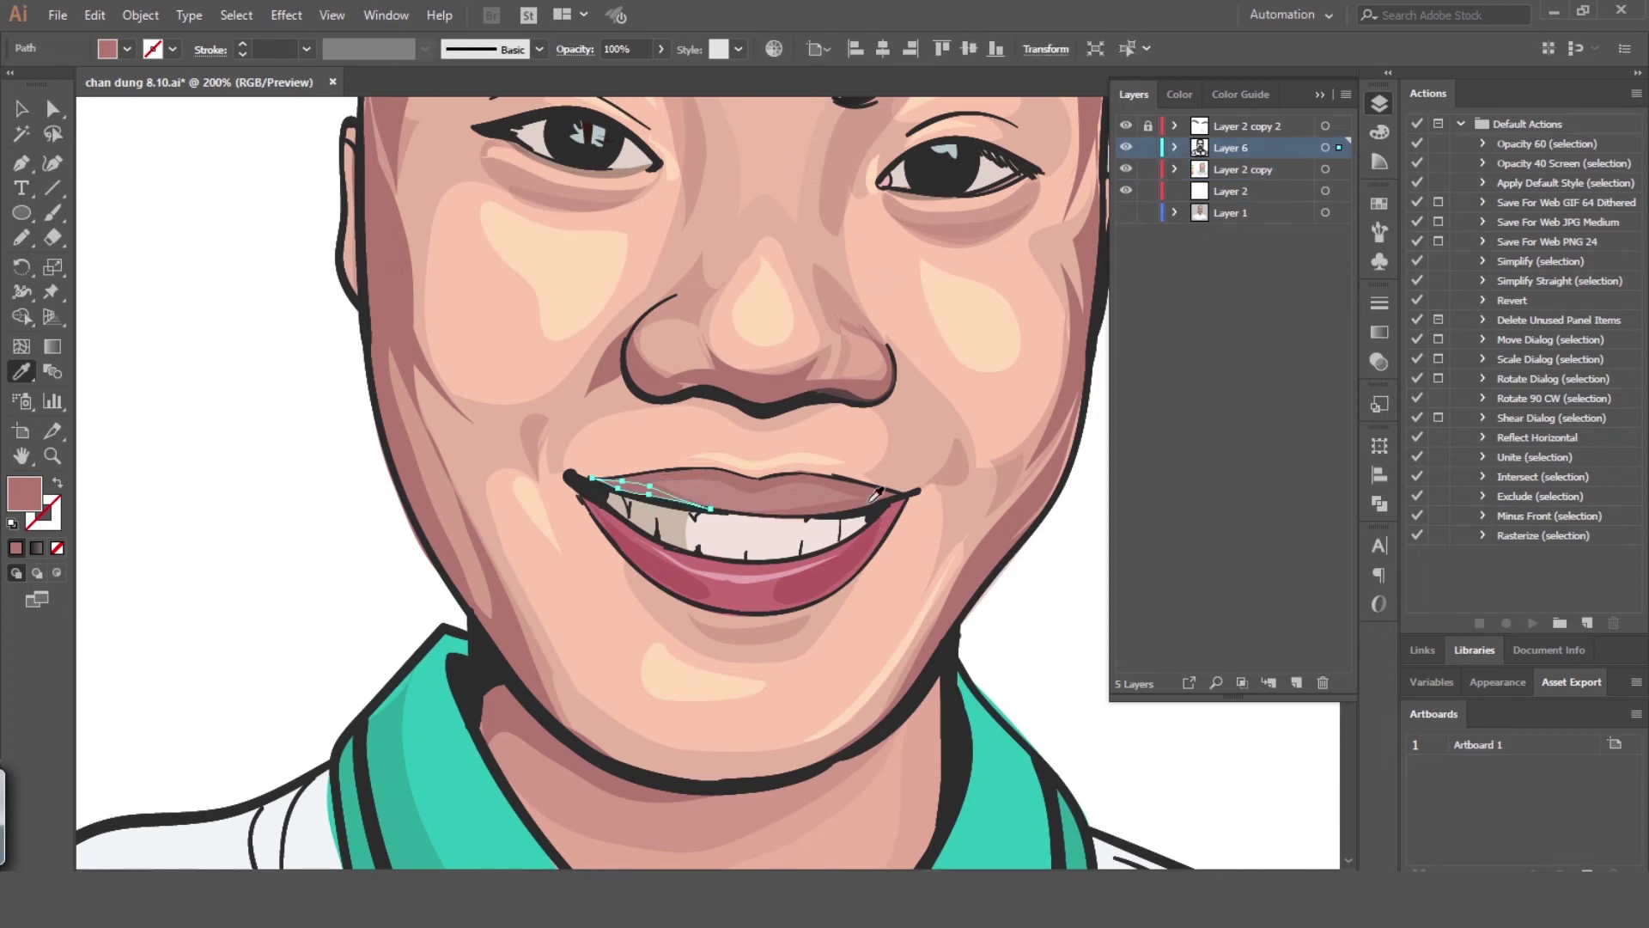
double_click(29, 500)
click(1381, 371)
key(ctrl+shift+a)
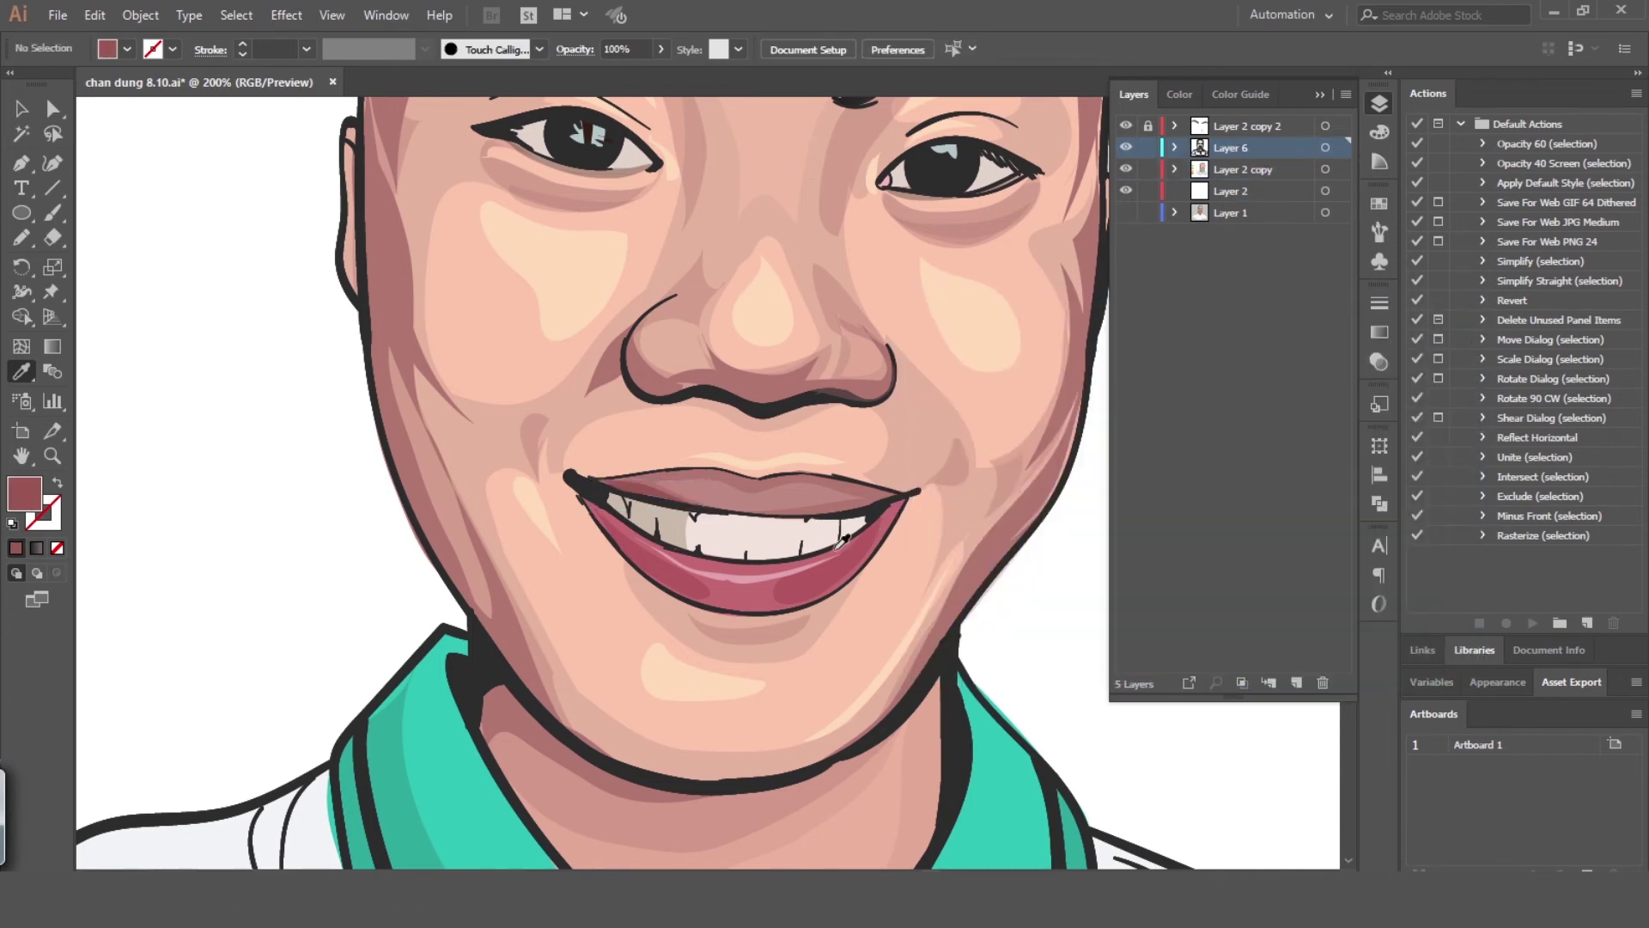
On Layer 2 copy, draw reddish-brown gum shapes along the upper edge of the teeth
click(1199, 275)
key(n)
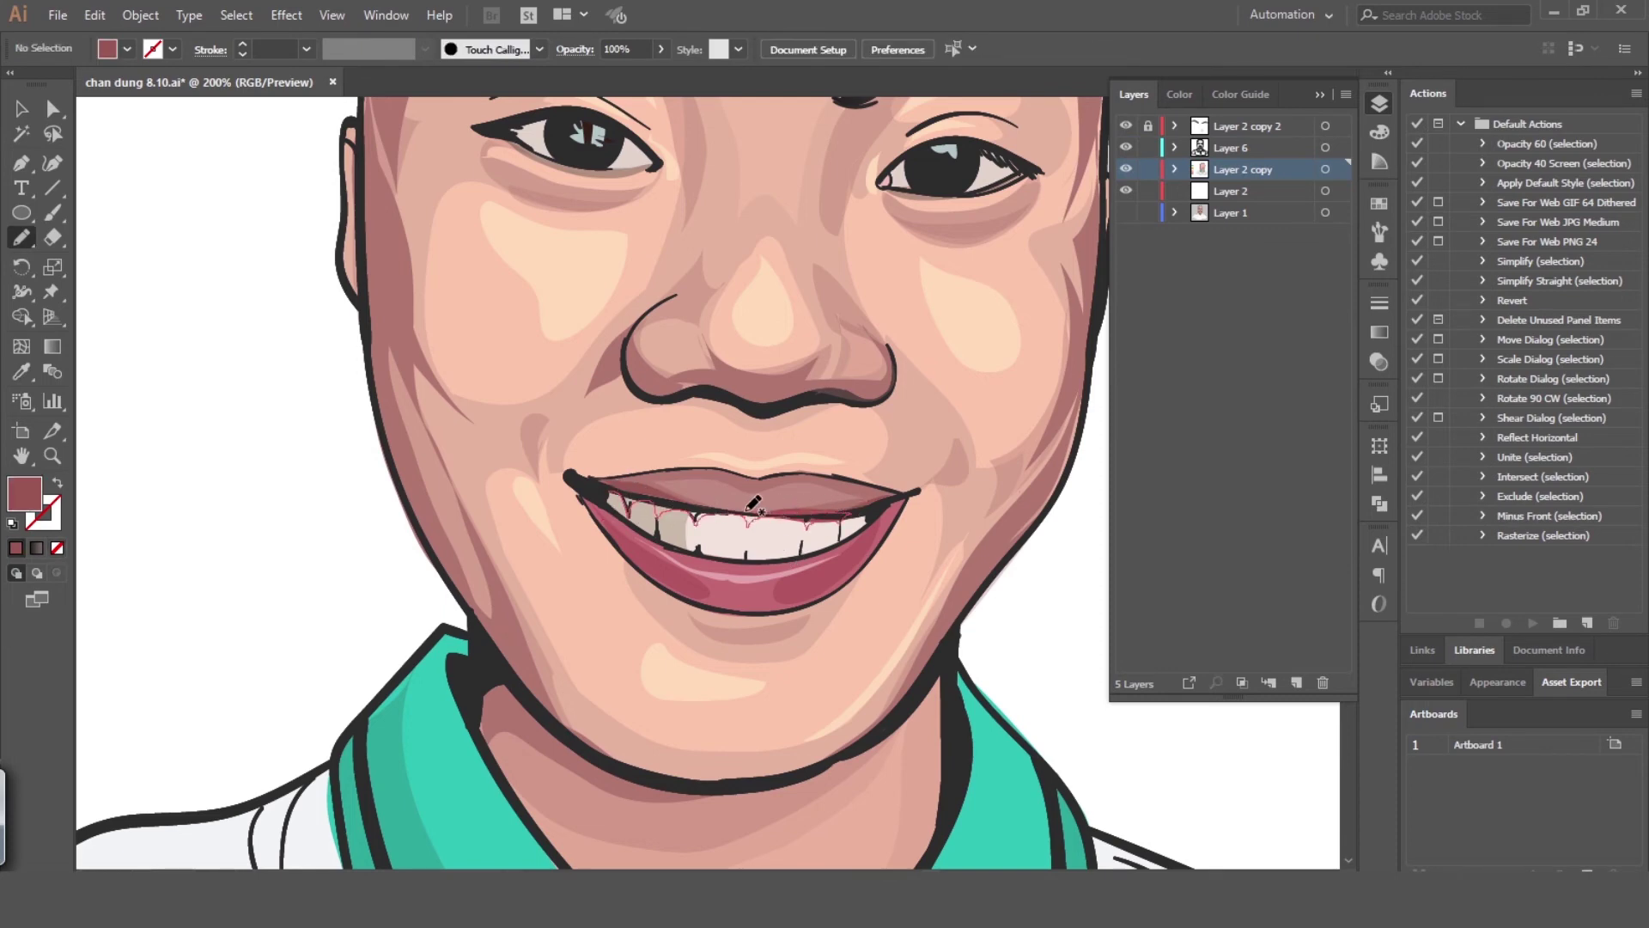
key(v)
click(768, 409)
click(1053, 586)
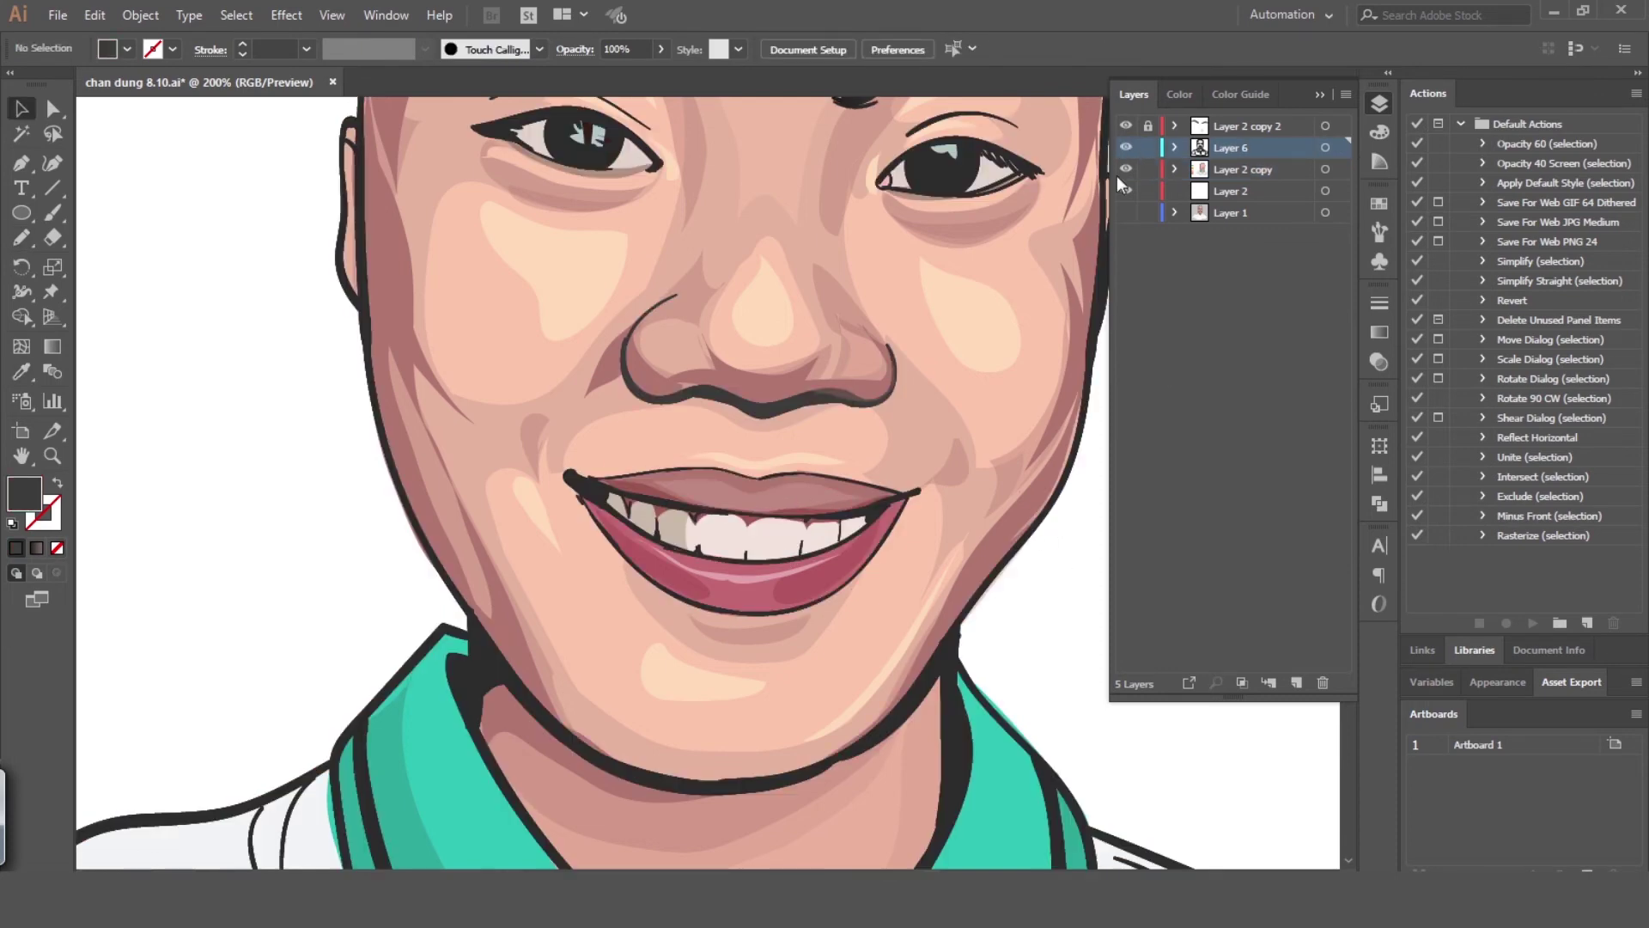
double_click(893, 378)
double_click(24, 494)
click(1064, 509)
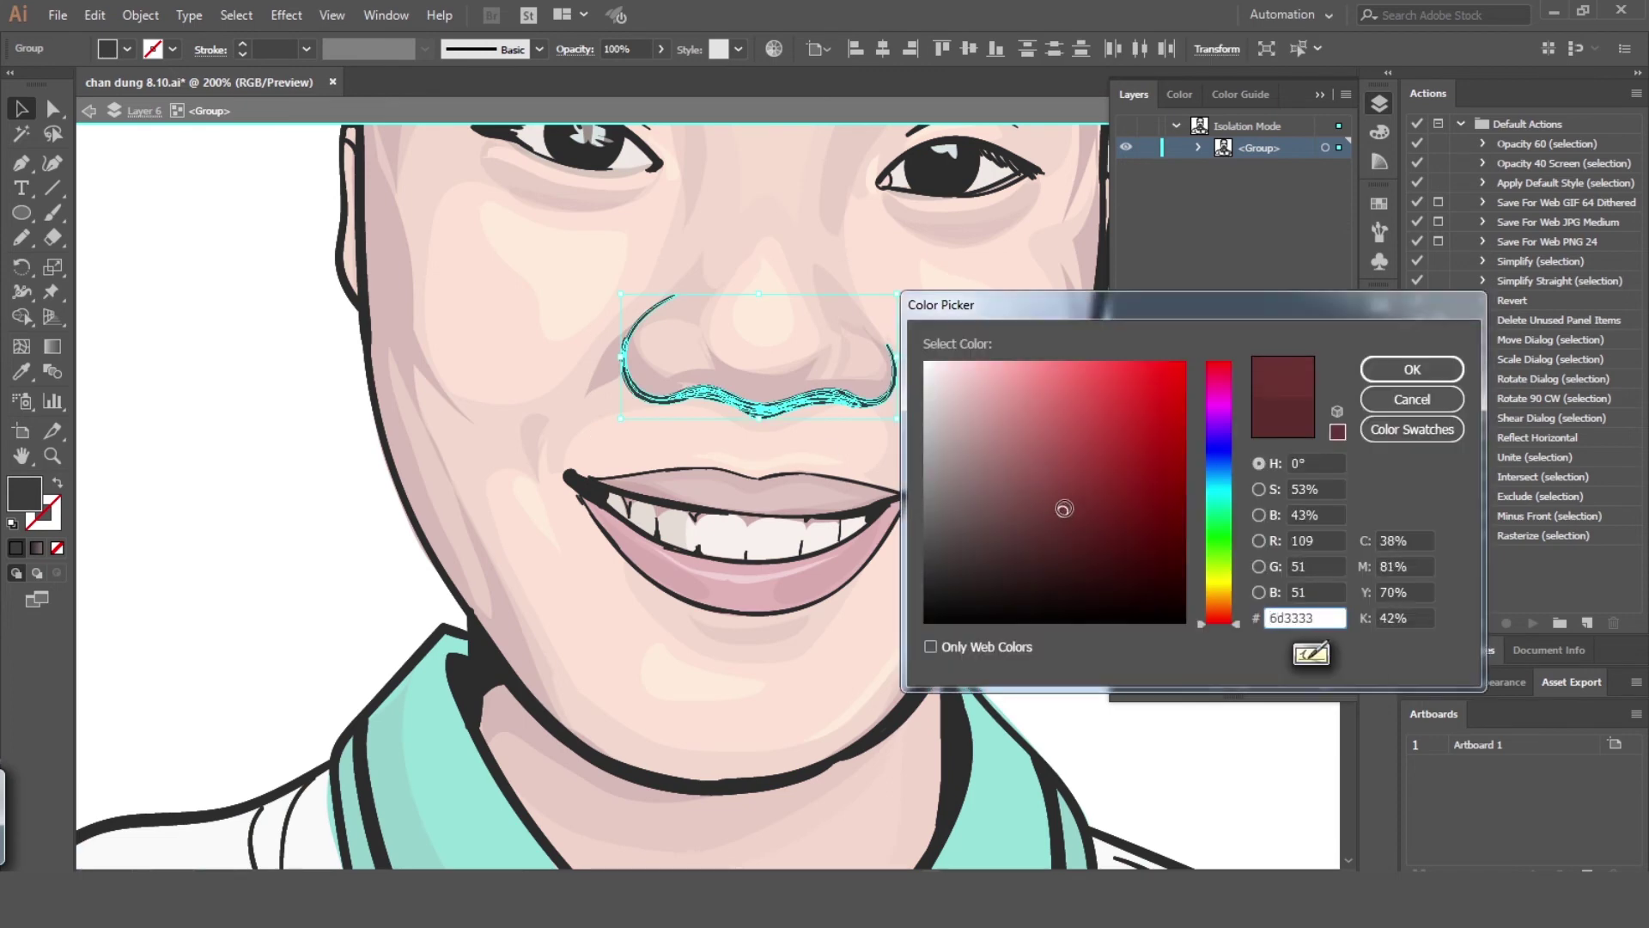
click(1412, 400)
key(Escape)
click(1378, 362)
click(1142, 498)
Recolour the whole nose outline with the lower lip's sampled colour darkened to maroon 7c4048
double_click(771, 412)
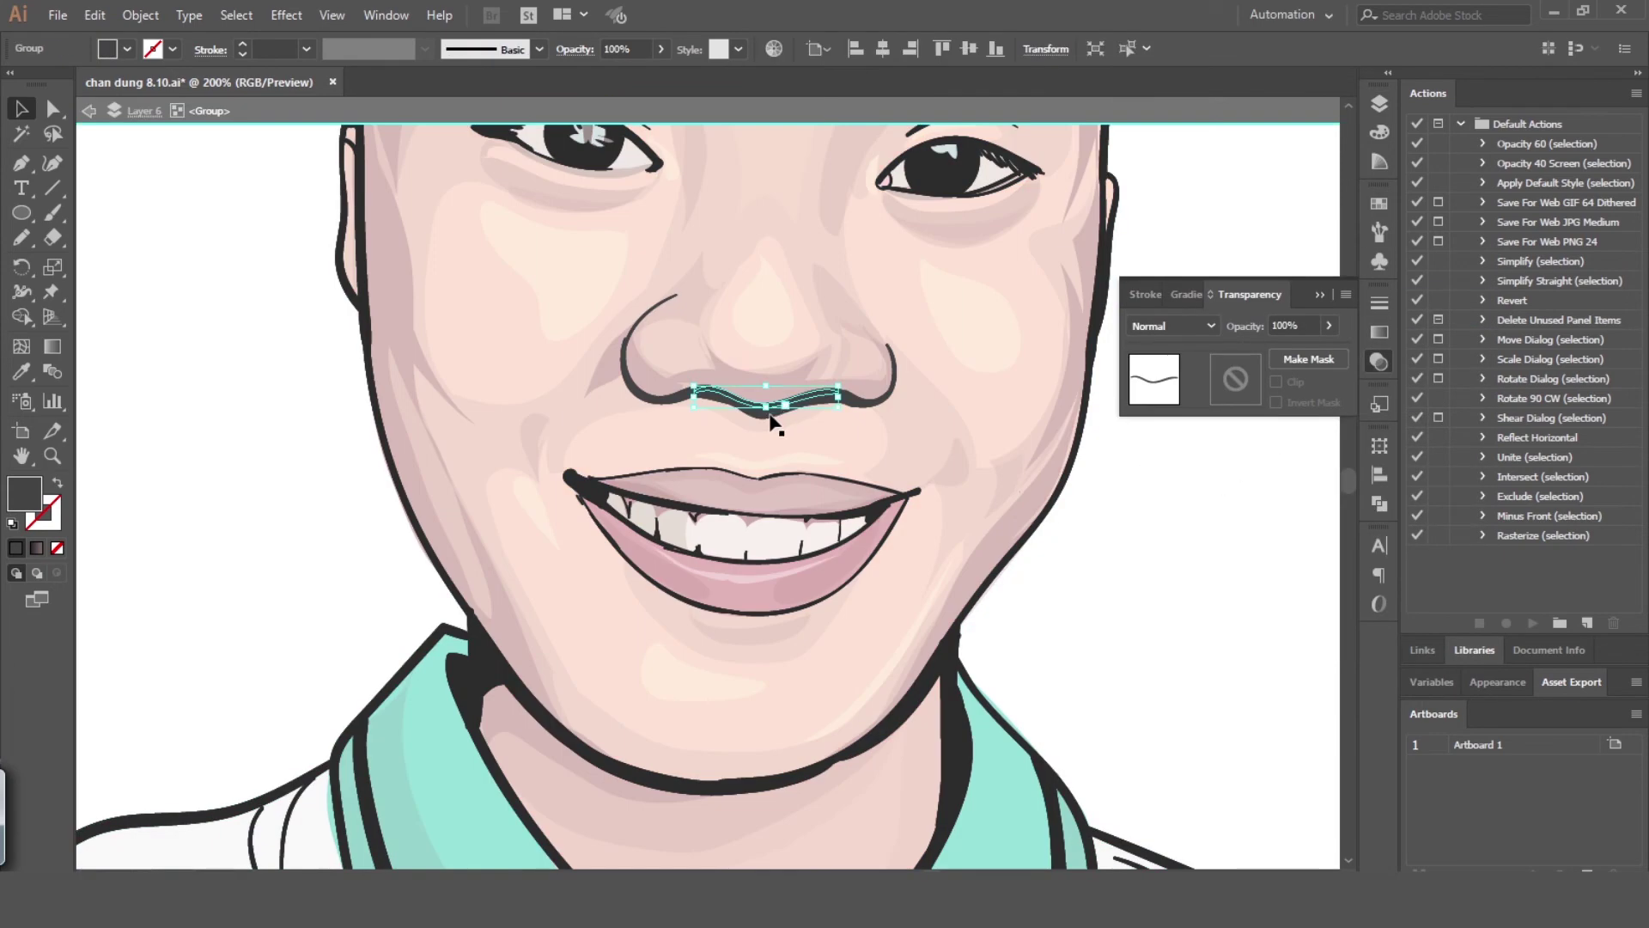
click(770, 419)
key(i)
click(822, 576)
double_click(37, 495)
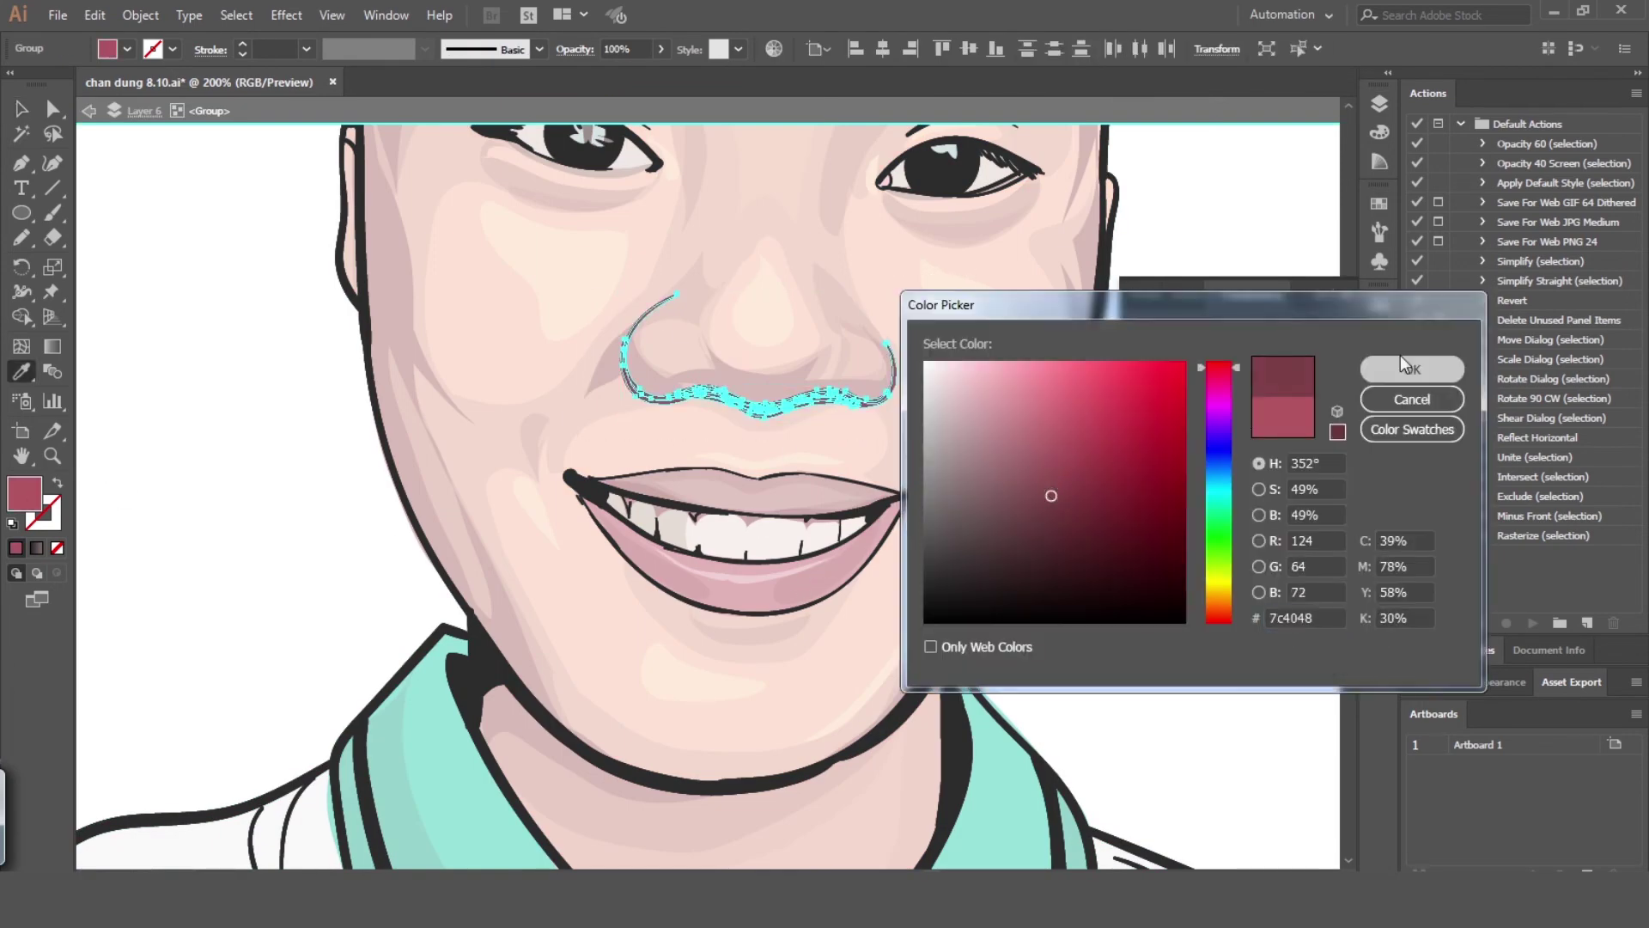
click(1403, 365)
ctrl+double_click(1137, 510)
click(1378, 362)
Recolour the lip outlines and the lines between the teeth with the nose outline's maroon
key(ctrl+minus)
drag(1277, 546, 1289, 633)
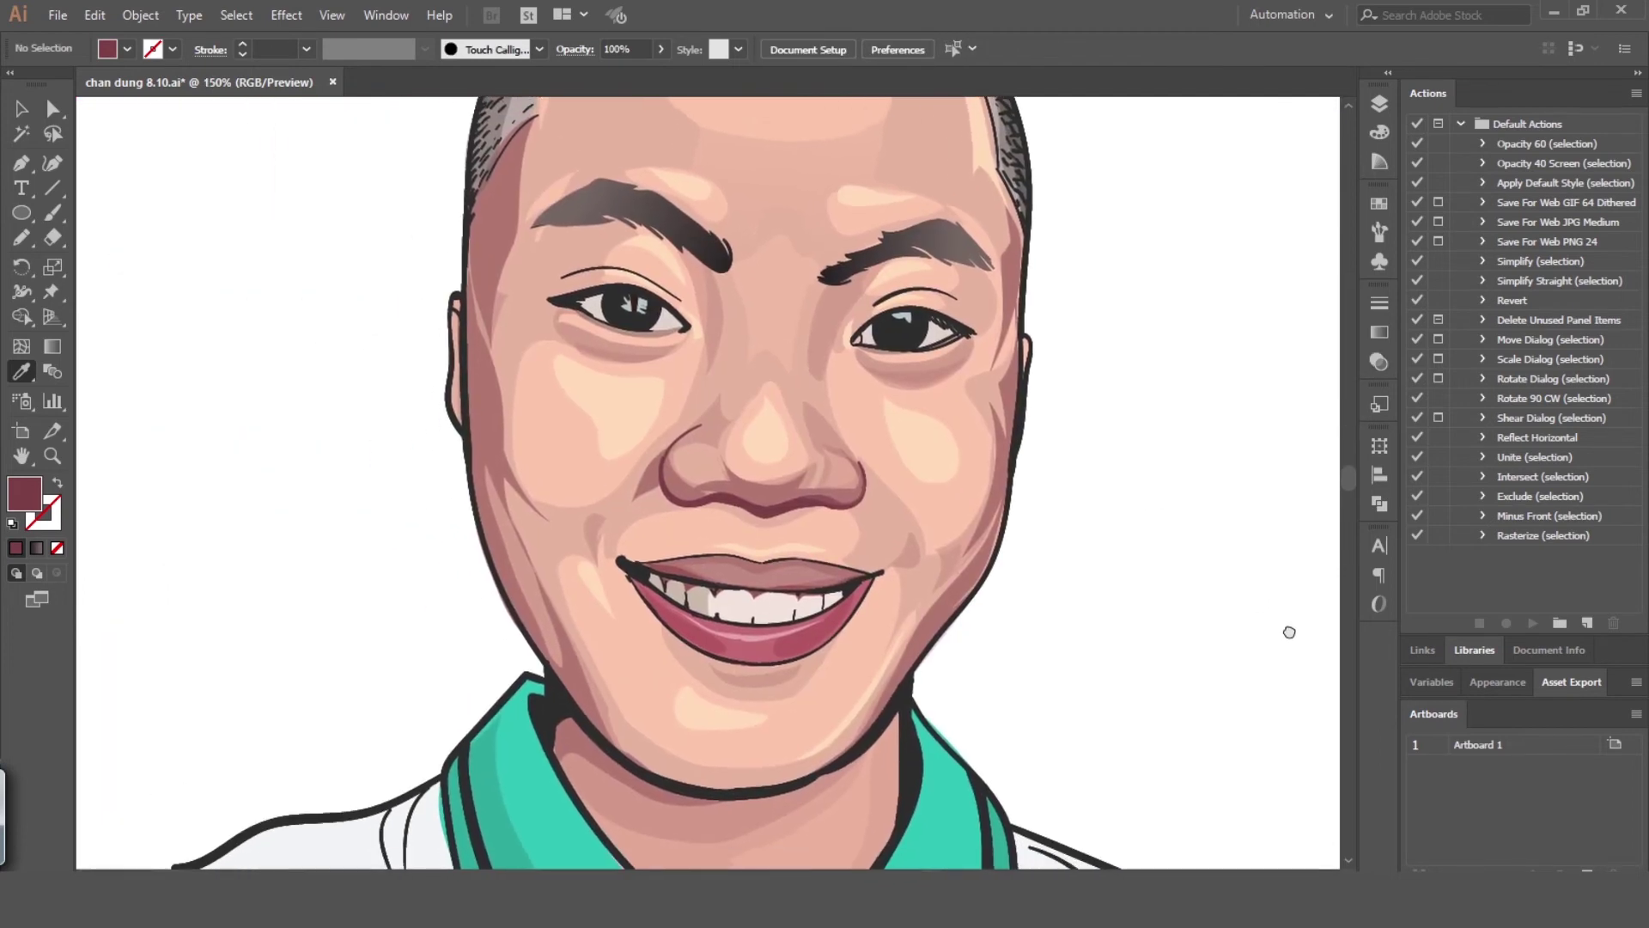
key(ctrl+minus)
key(ctrl+minus)
key(ctrl+plus)
key(ctrl+plus)
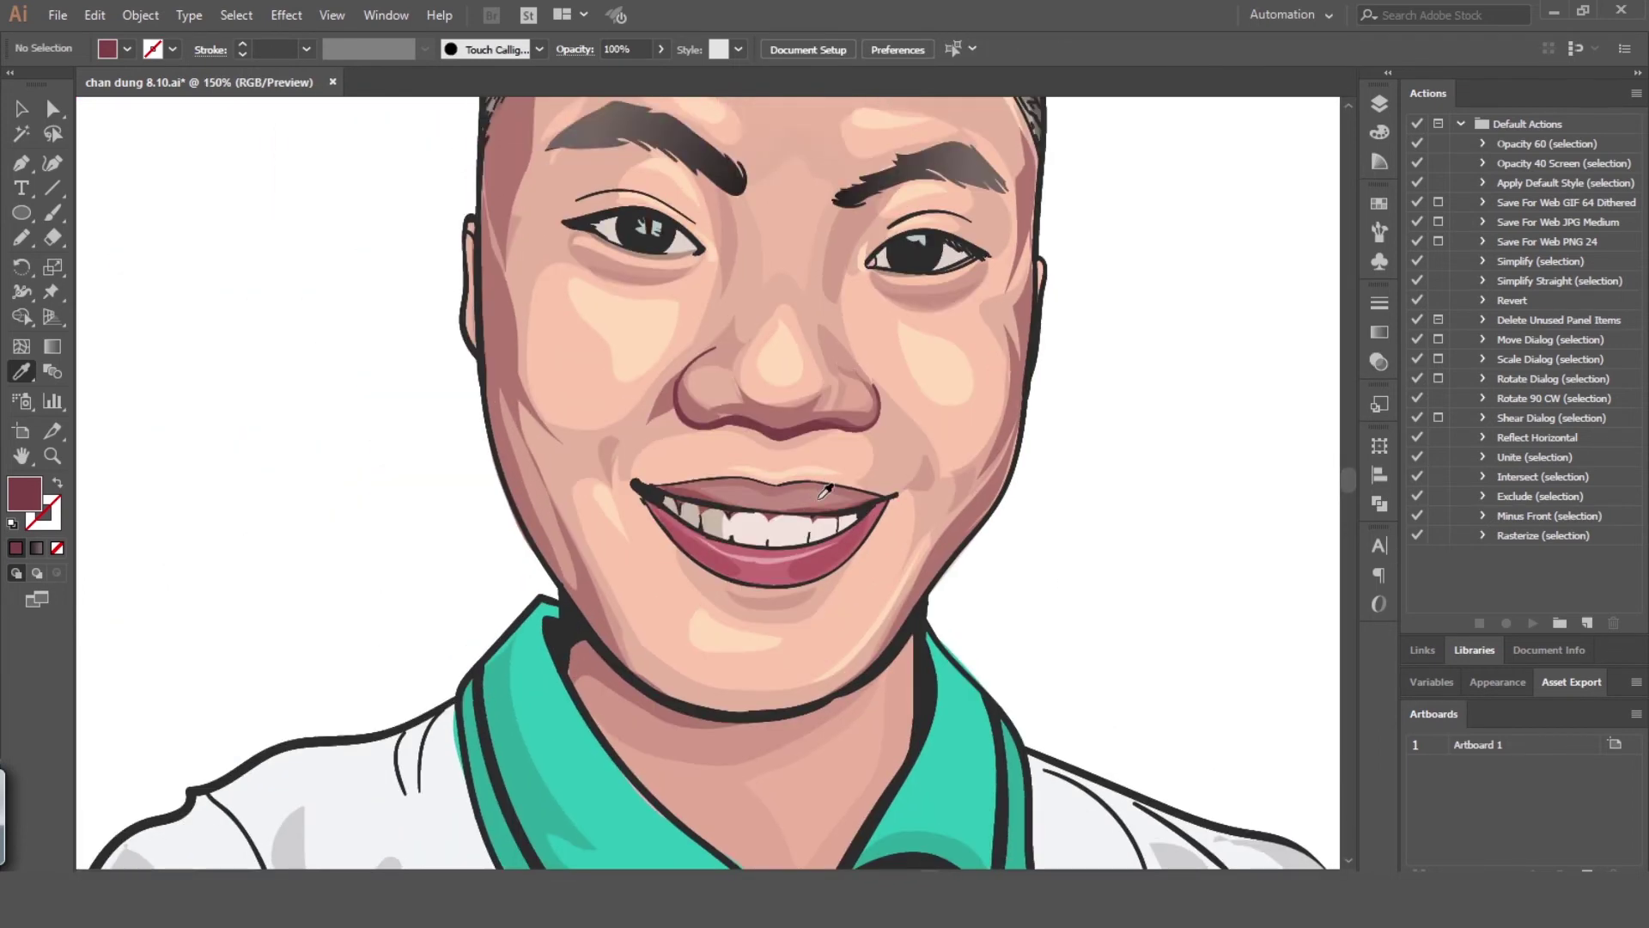
key(ctrl+plus)
ctrl+click(786, 469)
ctrl+double_click(784, 471)
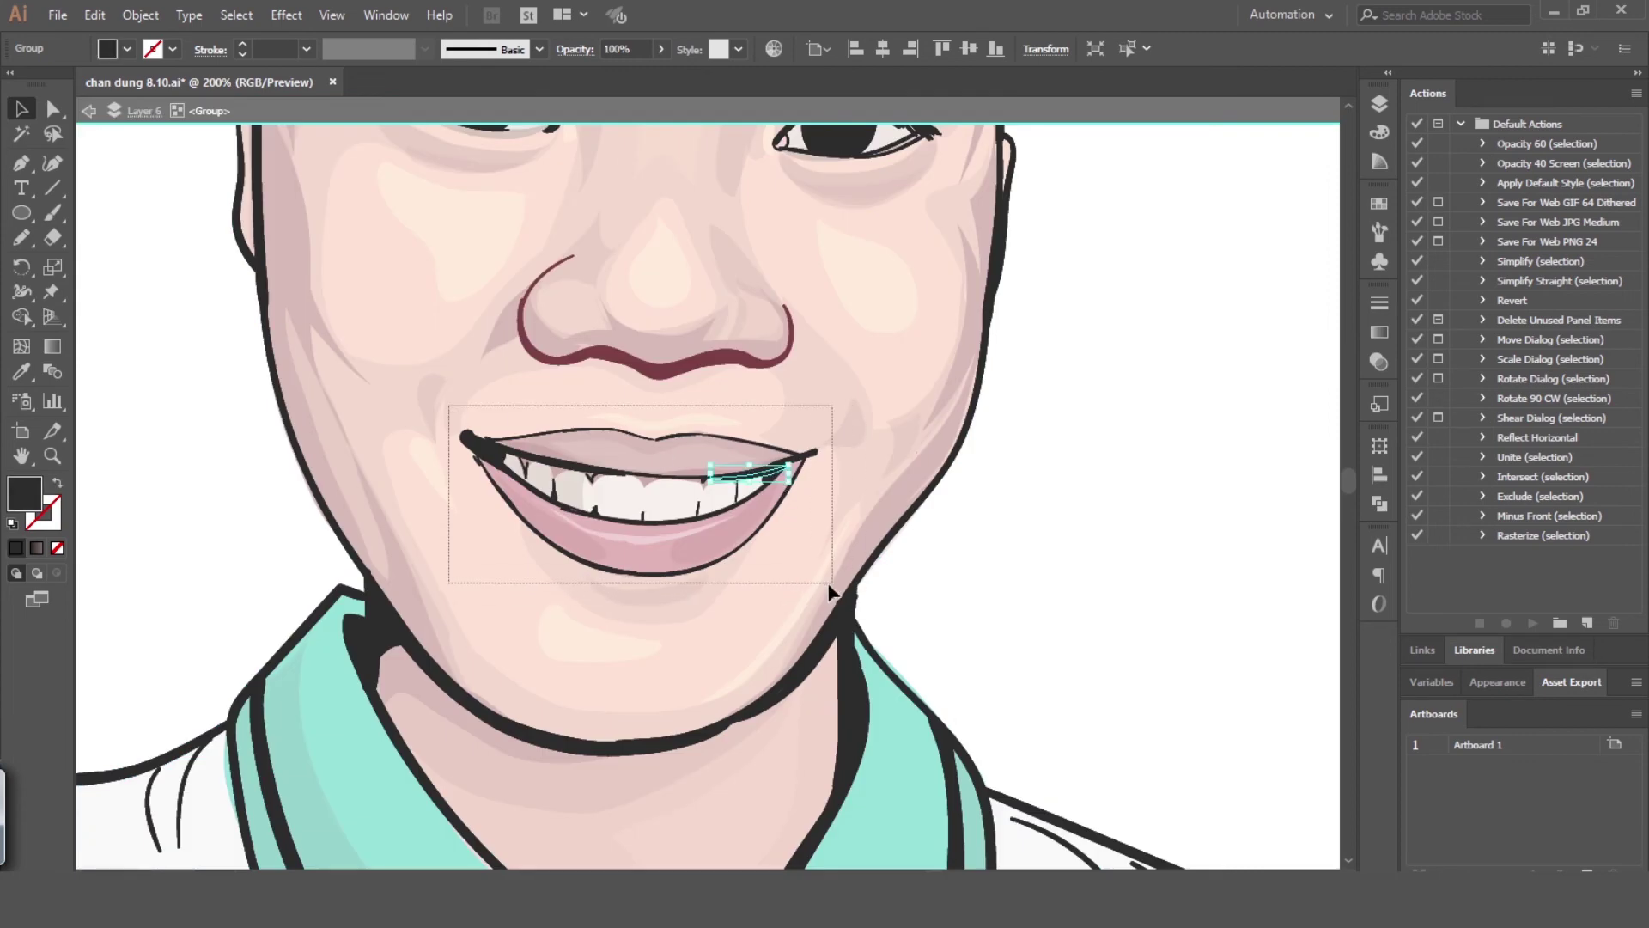
ctrl+double_click(1022, 436)
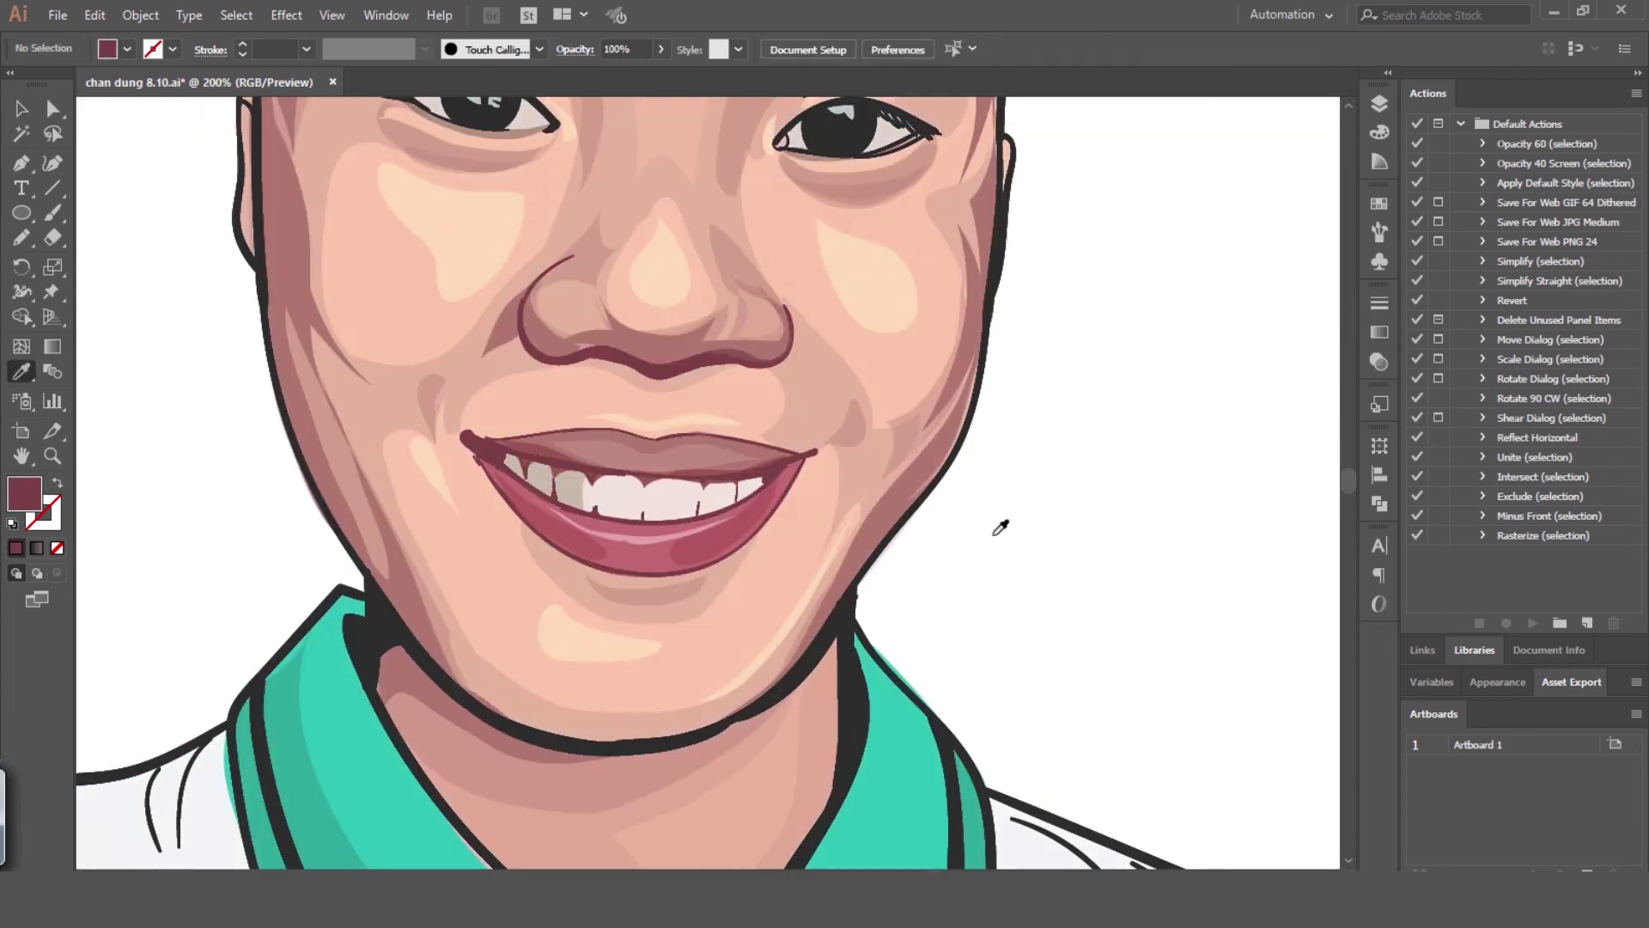
Draw a small shape inside the right corner of the mouth beside the teeth and fill it with the line art's dark grey
key(ctrl+minus)
drag(1154, 494, 1248, 633)
ctrl+click(763, 560)
ctrl+click(762, 560)
drag(762, 549, 786, 565)
ctrl+click(951, 510)
ctrl+click(1044, 550)
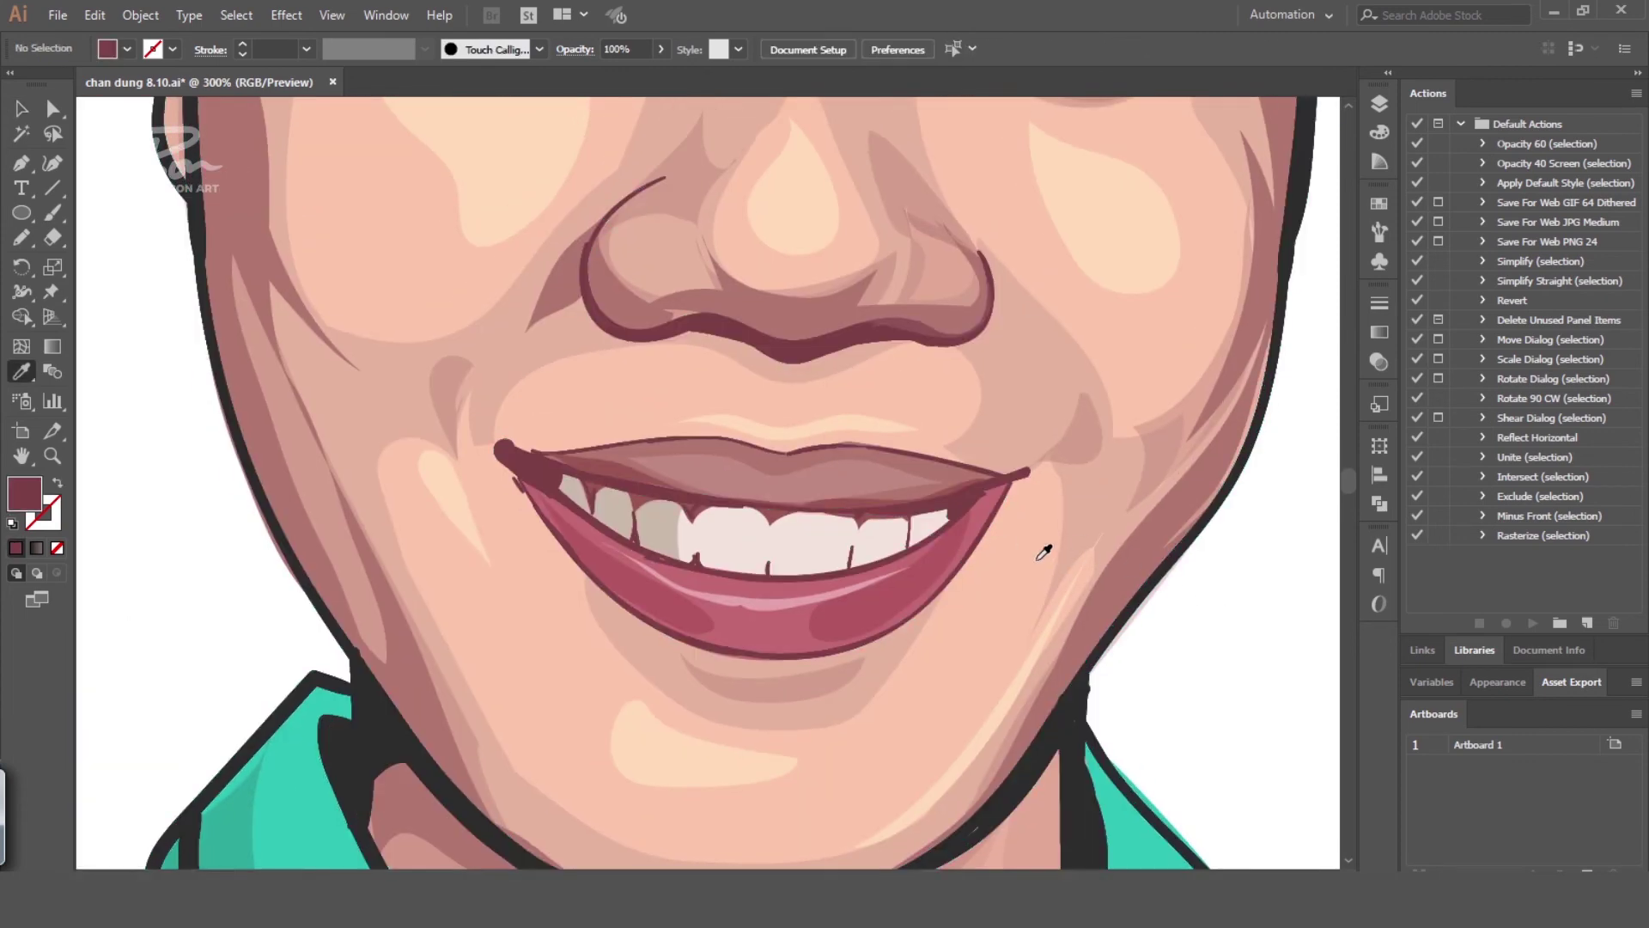
key(n)
mouse_move(946, 522)
mouse_down()
mouse_move(956, 508)
mouse_move(948, 522)
mouse_up()
key(i)
click(1107, 653)
key(ctrl+shift+a)
Draw a matching shape inside the left corner of the mouth and fill it with the same dark grey
key(n)
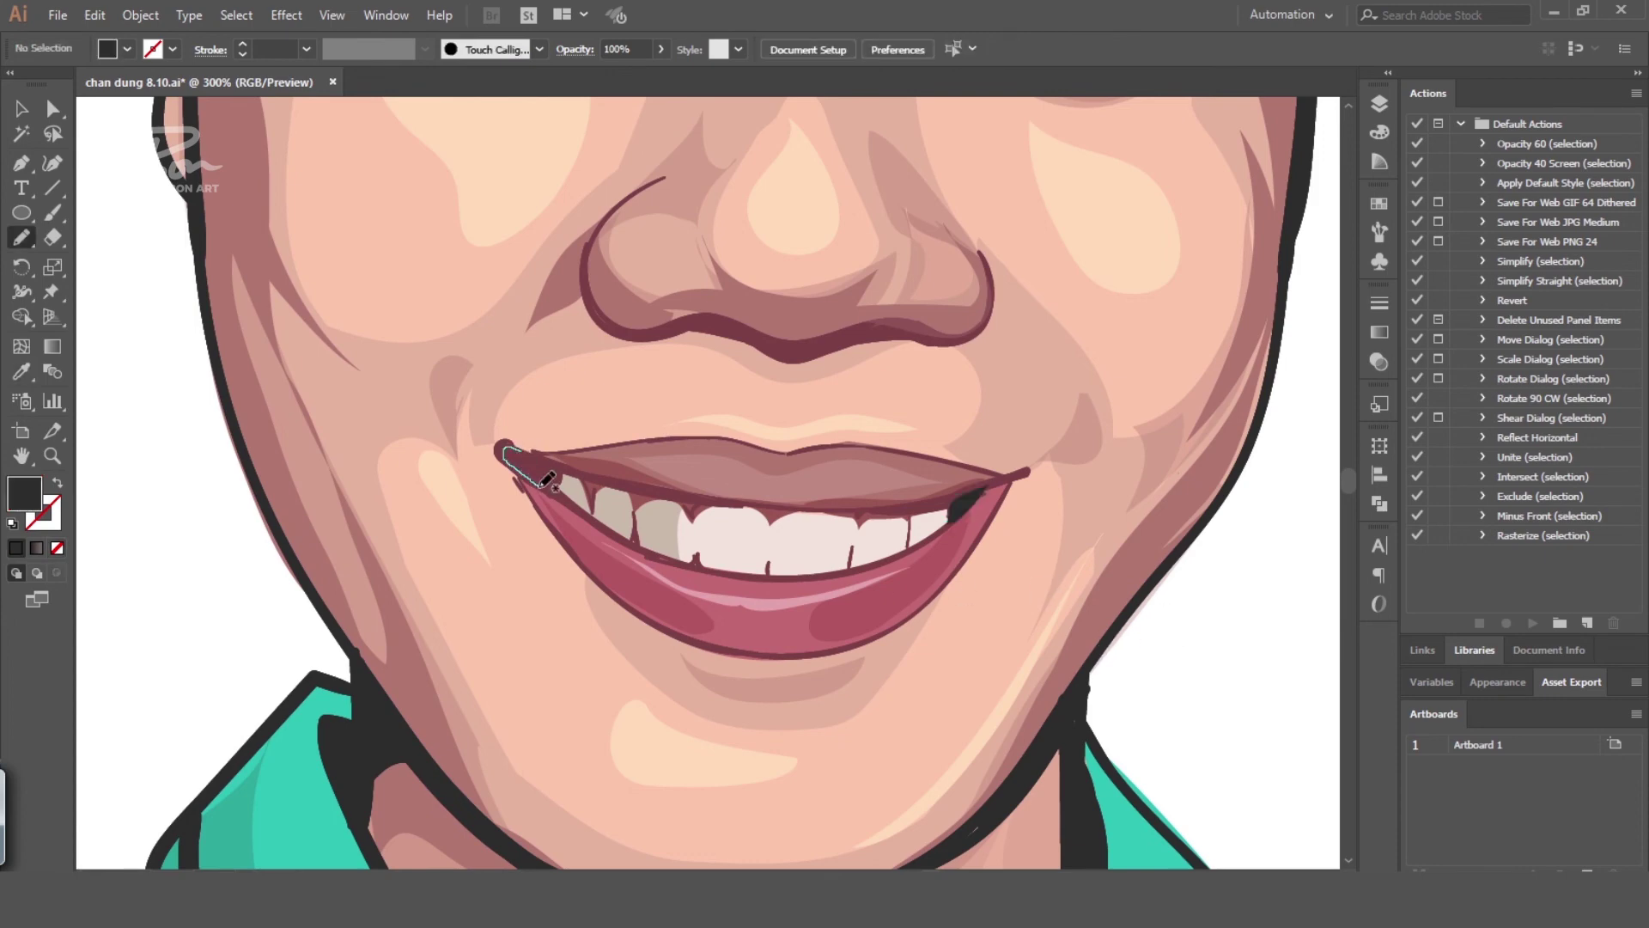
drag(547, 477, 508, 452)
key(i)
click(1152, 607)
key(ctrl+shift+a)
Recolour the jaw and chin line art, including the separate chin segment, with the maroon sampled from the mouth outline
key(ctrl+minus)
scroll(986, 702, down, 2)
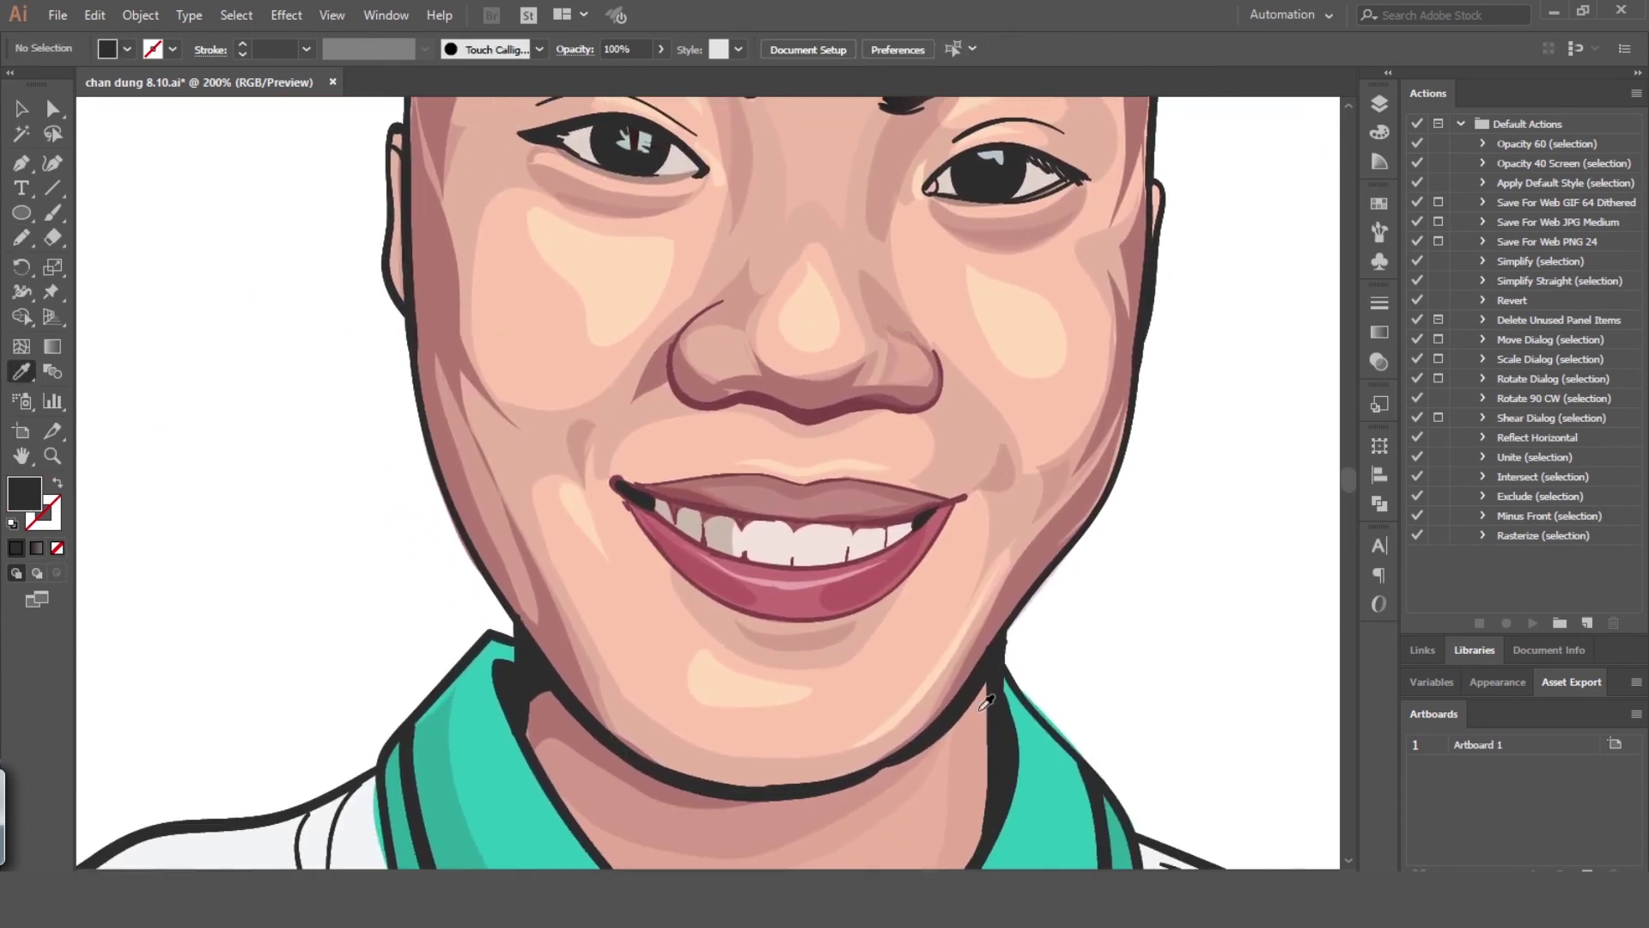
key(v)
double_click(958, 718)
drag(552, 623, 960, 766)
key(i)
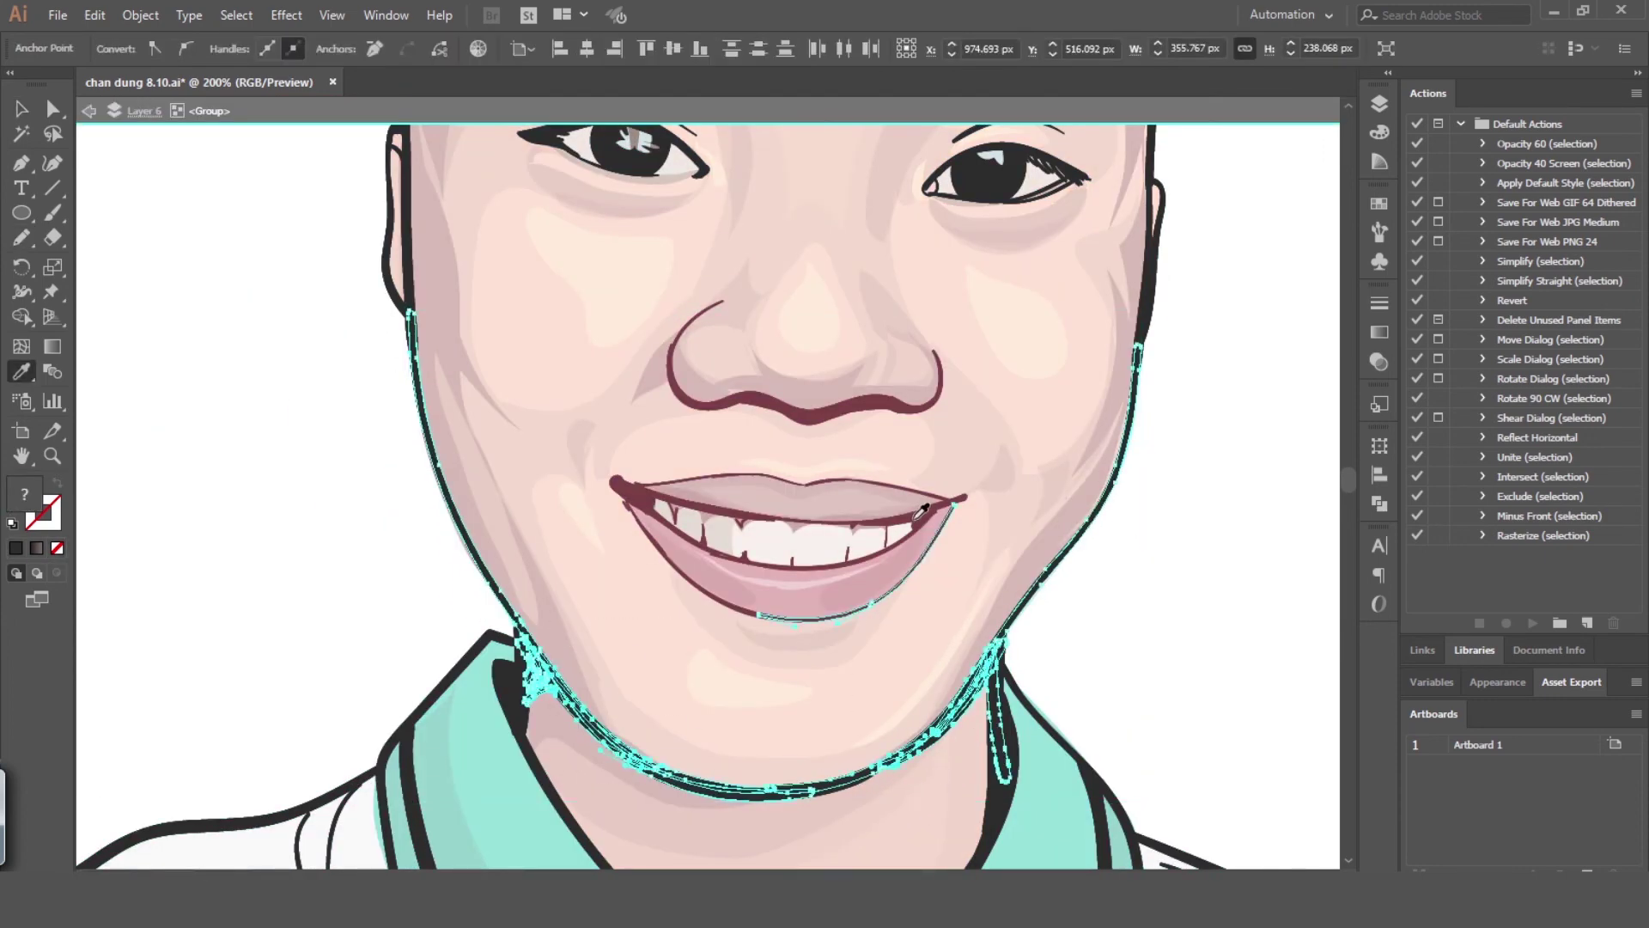
click(916, 518)
ctrl+double_click(1139, 626)
ctrl+double_click(843, 786)
ctrl+click(844, 786)
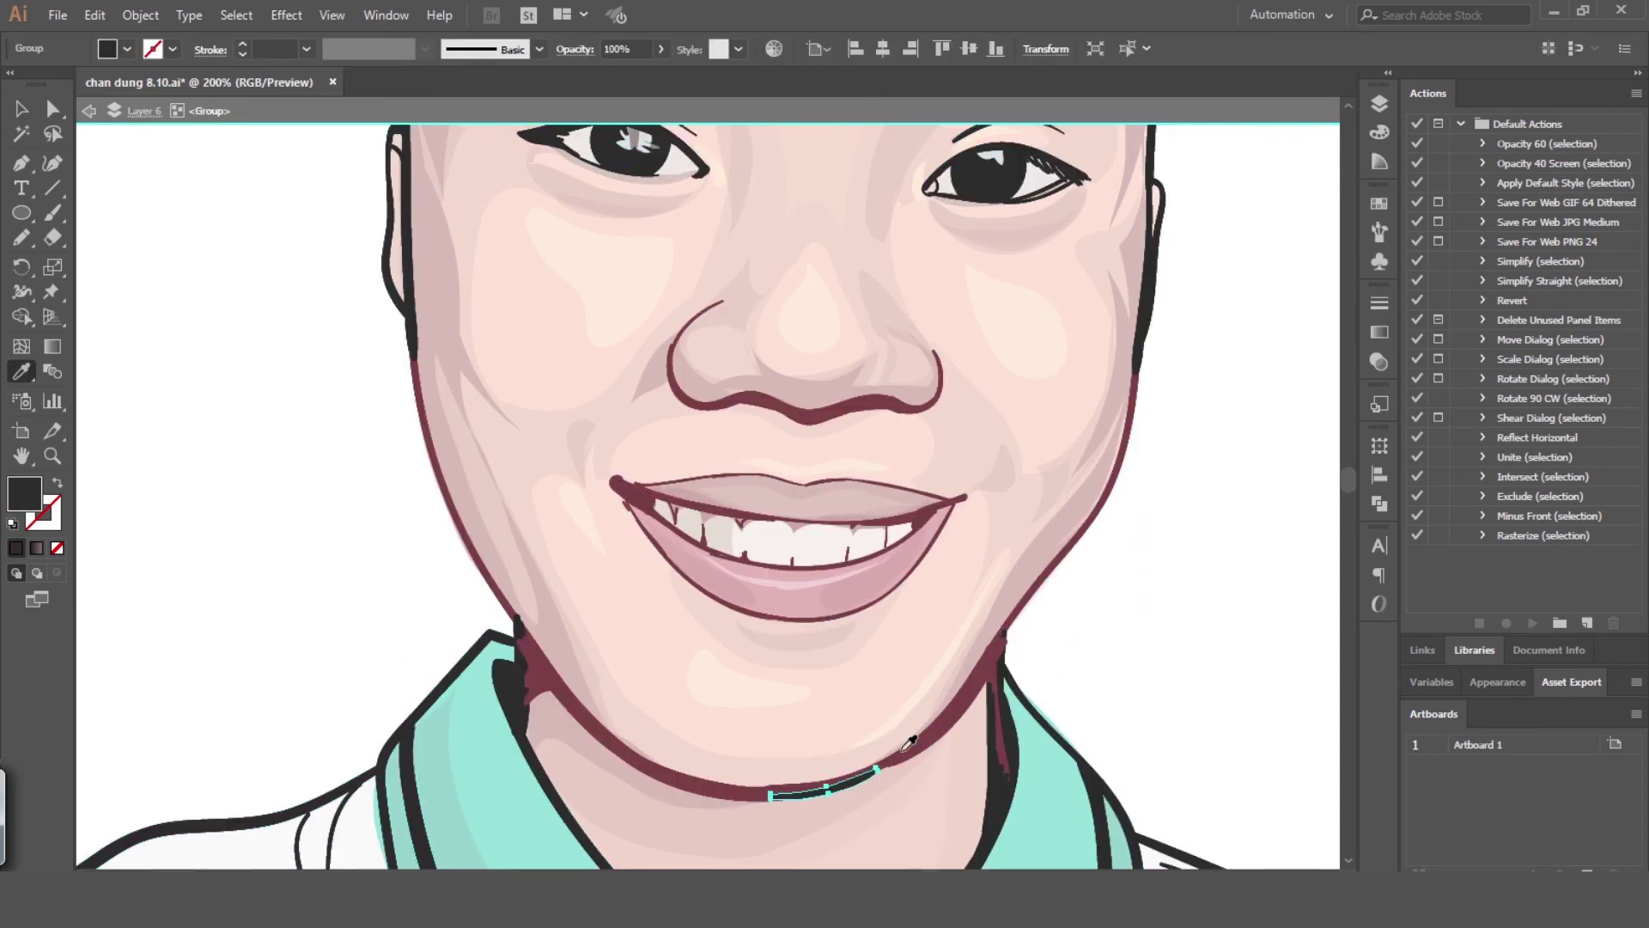
key(ctrl+shift+a)
double_click(1115, 627)
Draw a small patch along the right part of the chin line and fill it with the outline's maroon
key(n)
drag(915, 740, 855, 781)
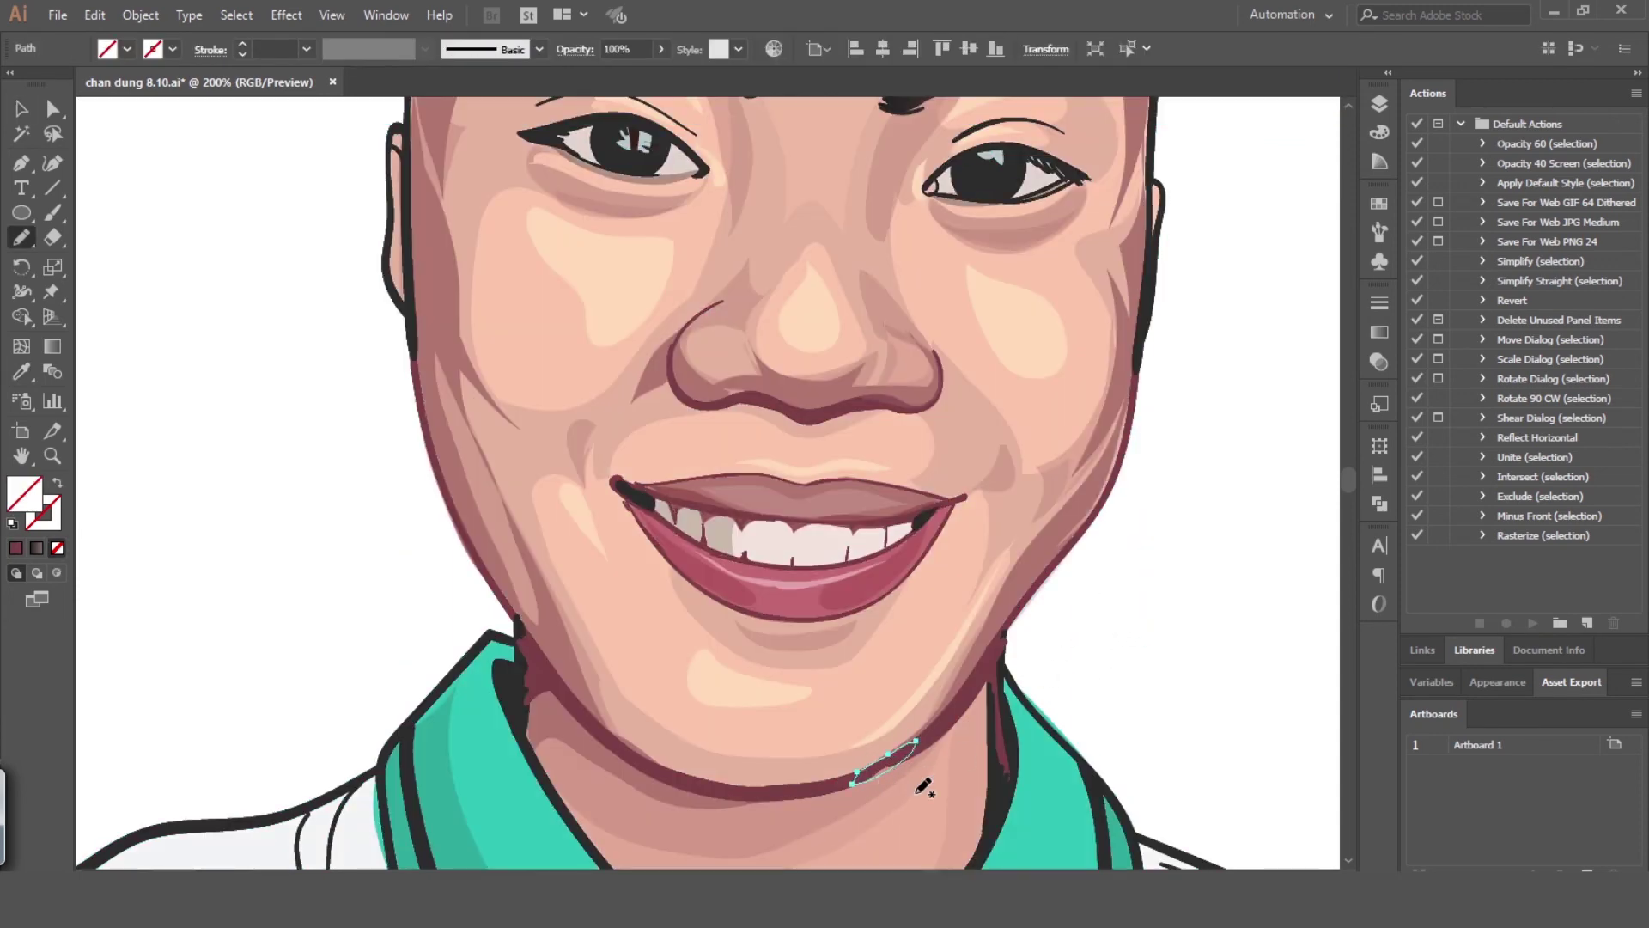
key(i)
key(ctrl+shift+a)
Draw a small maroon patch on the left jaw line just above the collar and adjust its anchor point to fit the line
drag(523, 658, 508, 611)
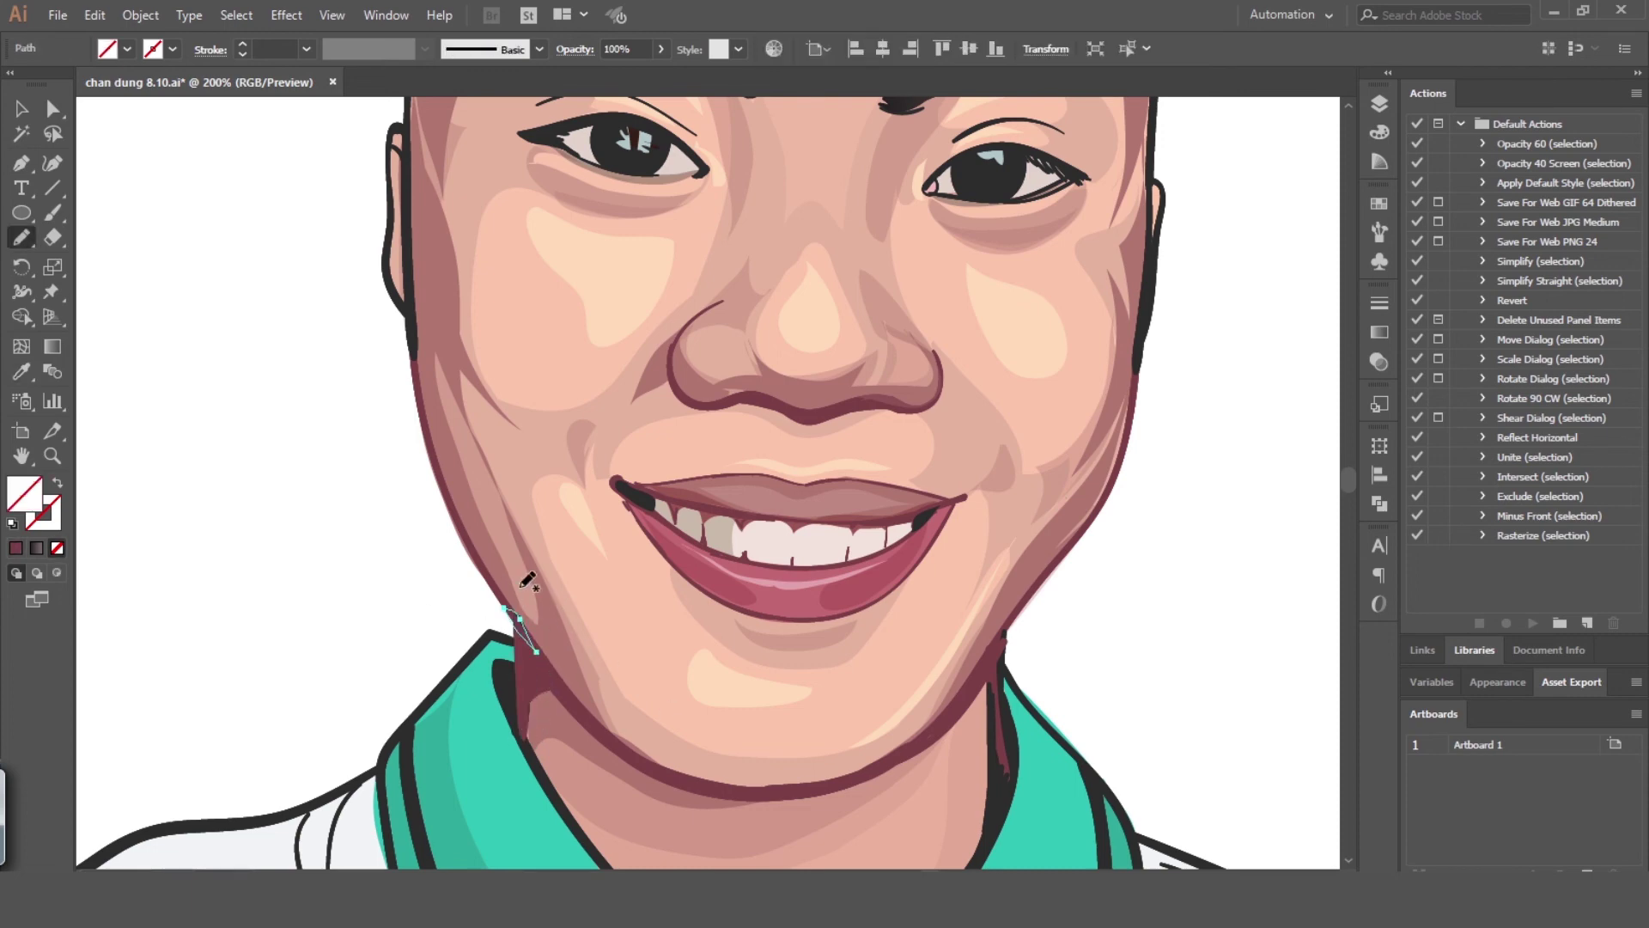
key(i)
click(524, 705)
key(ctrl+shift+a)
scroll(593, 619, up, 2)
key(a)
click(638, 371)
key(ctrl+shift+a)
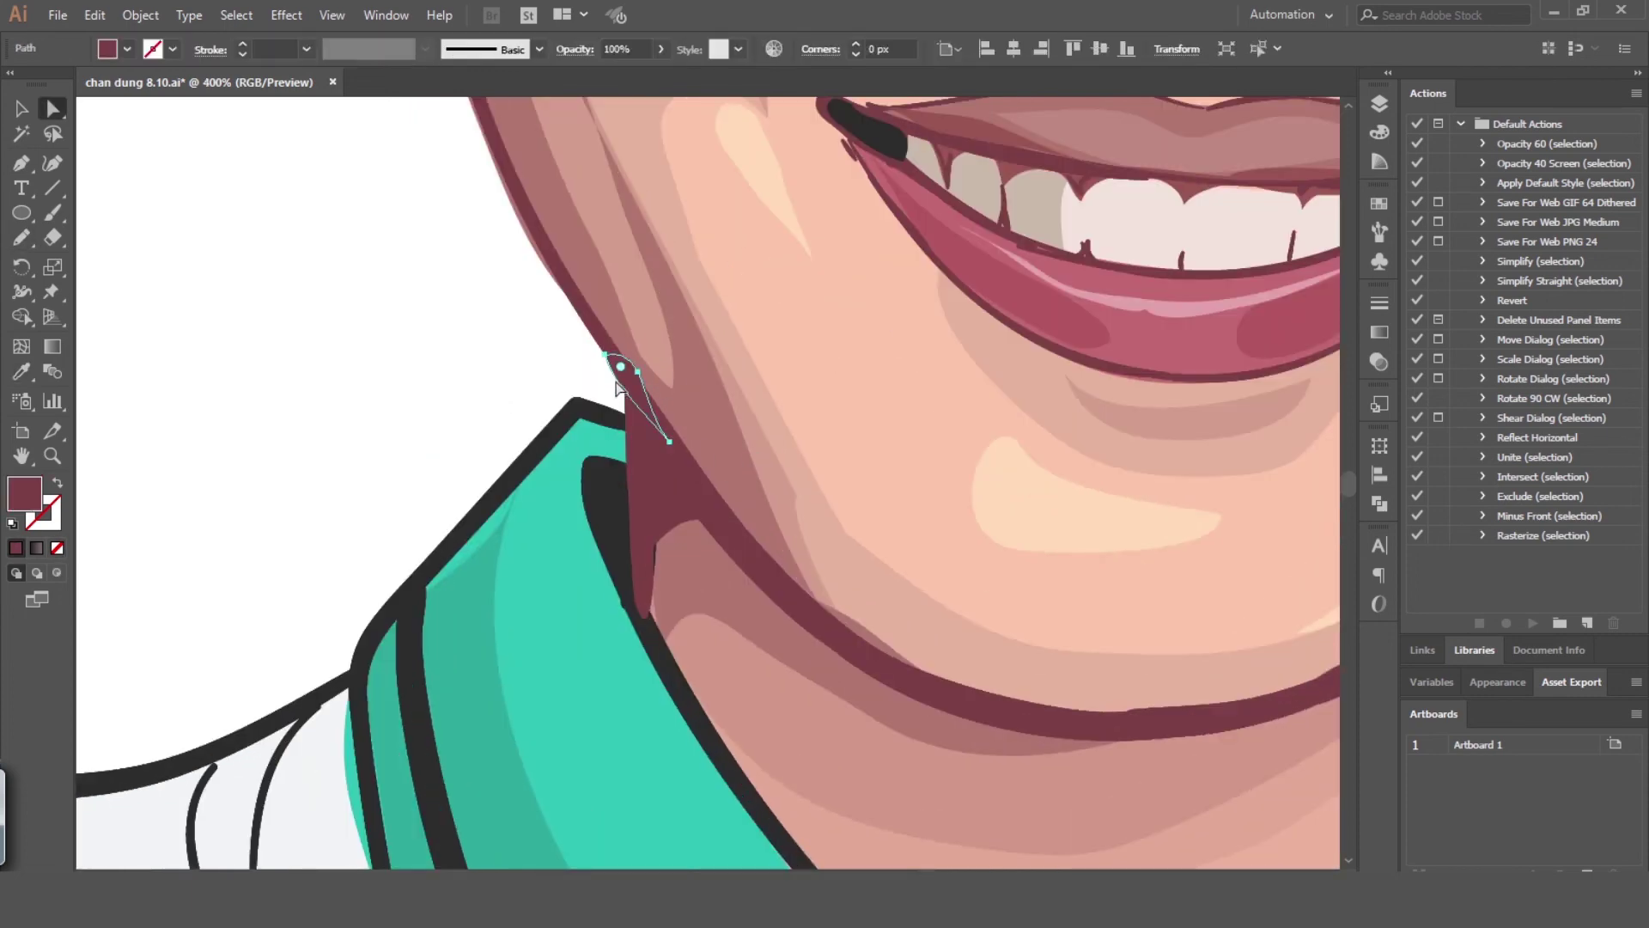
Select the right ear's outline pieces and recolour them with the maroon sampled from the jaw line
scroll(978, 395, down, 5)
scroll(777, 387, up, 3)
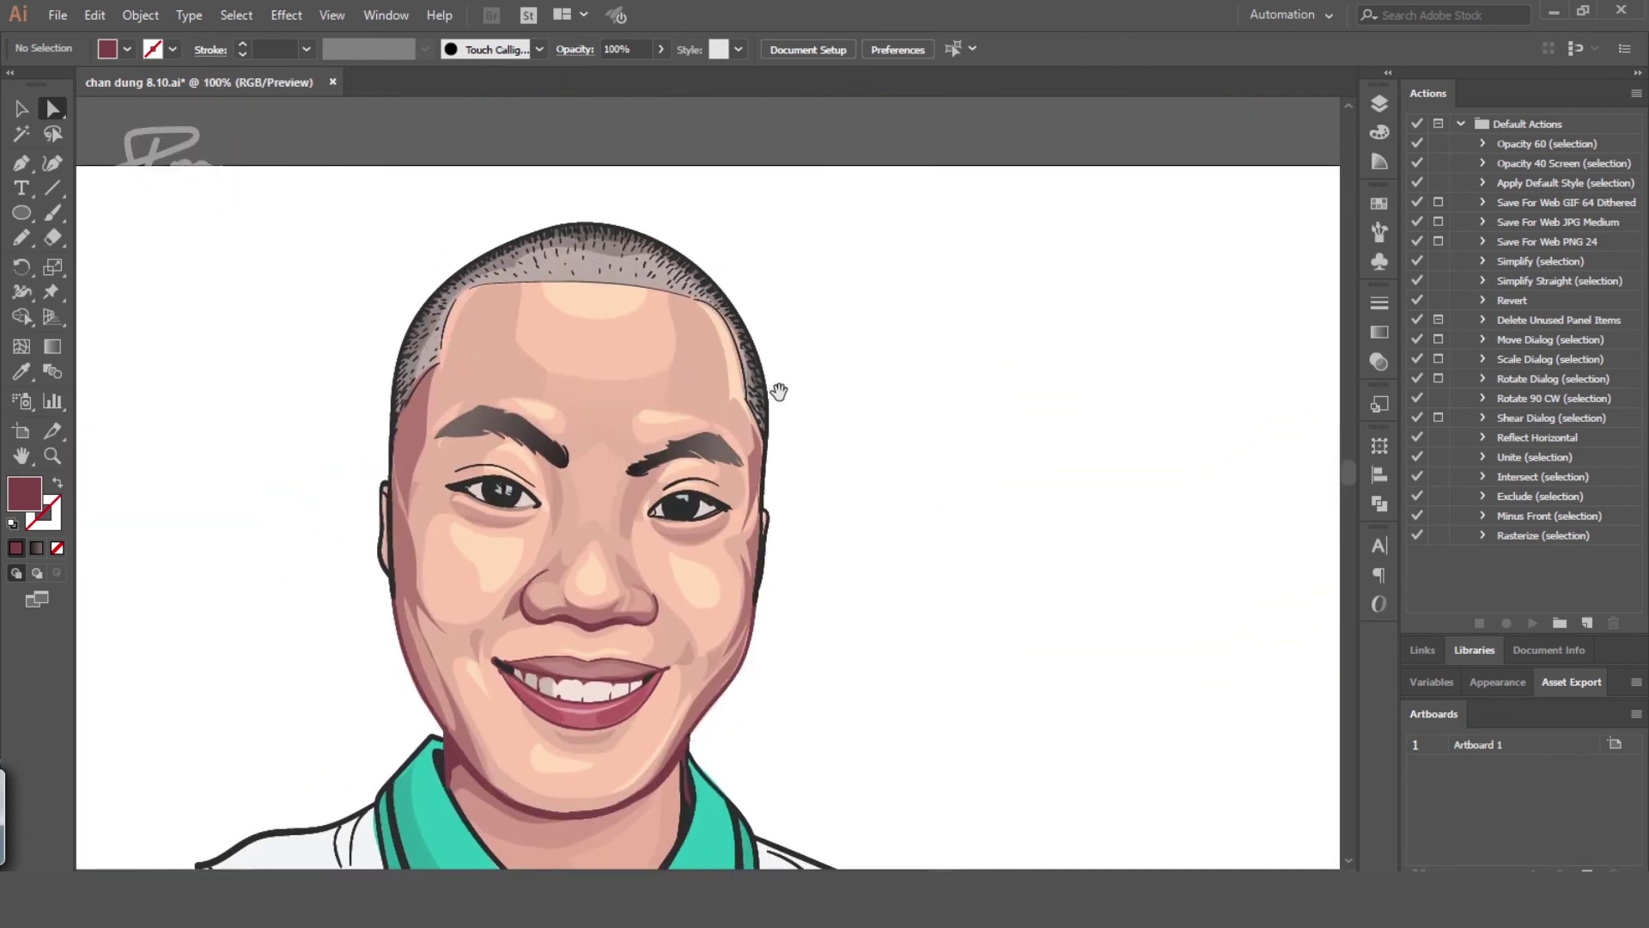
click(989, 456)
shift+click(986, 445)
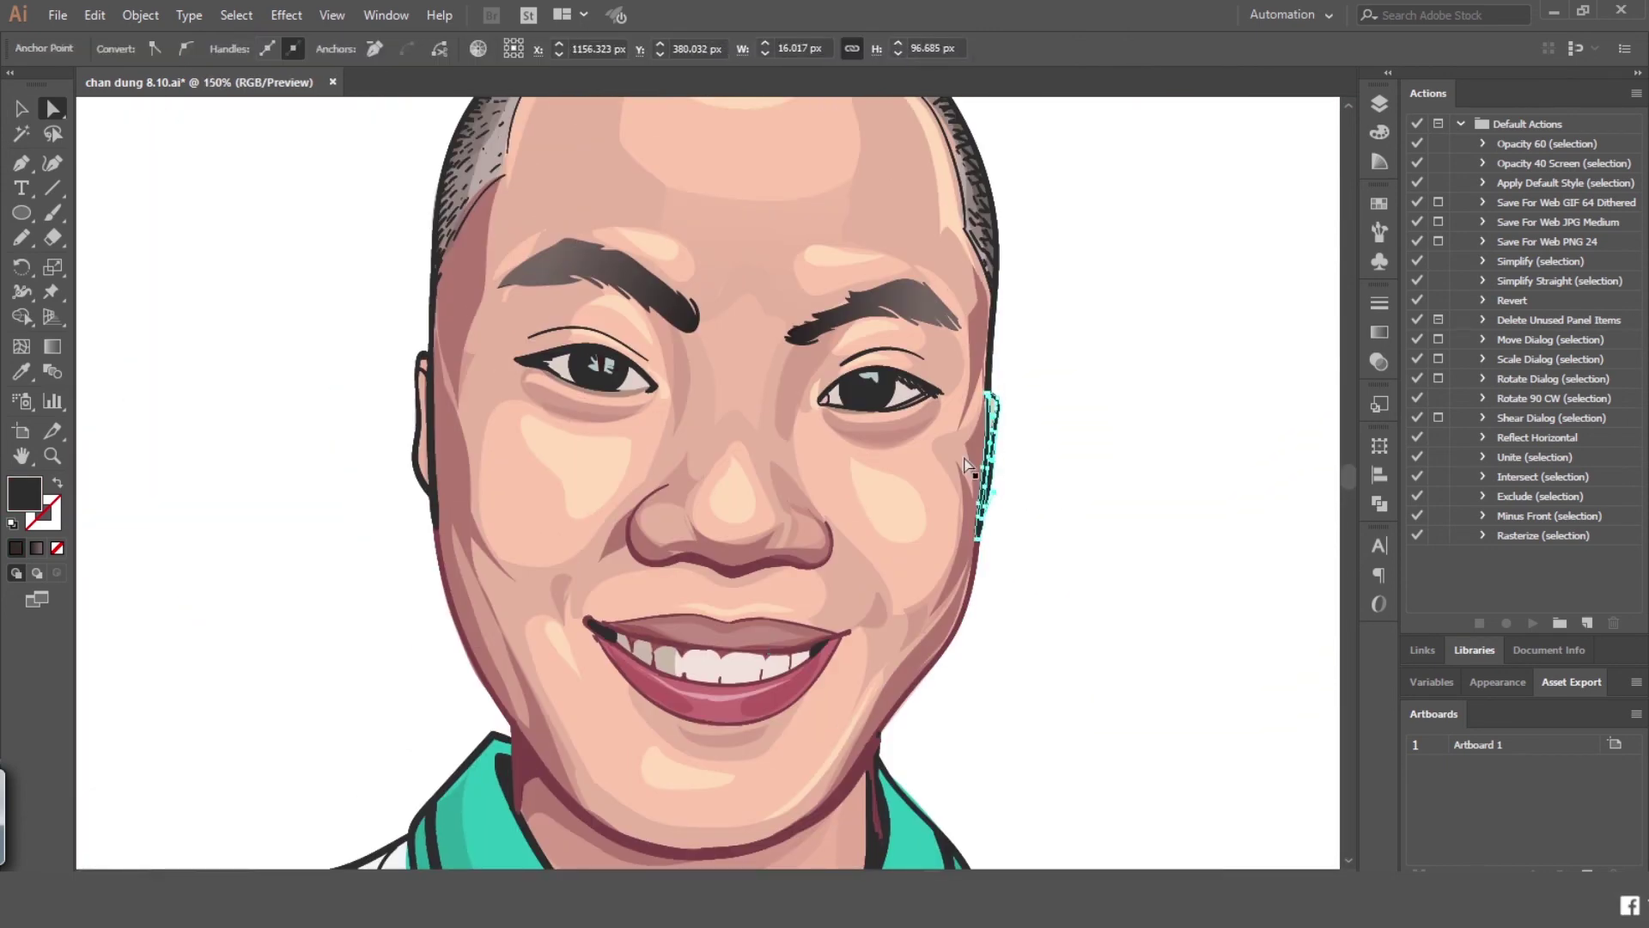
key(i)
click(974, 574)
ctrl+click(1023, 524)
Recolour the left ear's outline pieces with the jaw line's maroon
ctrl+click(419, 468)
ctrl+shift+click(432, 481)
click(468, 636)
ctrl+click(1050, 611)
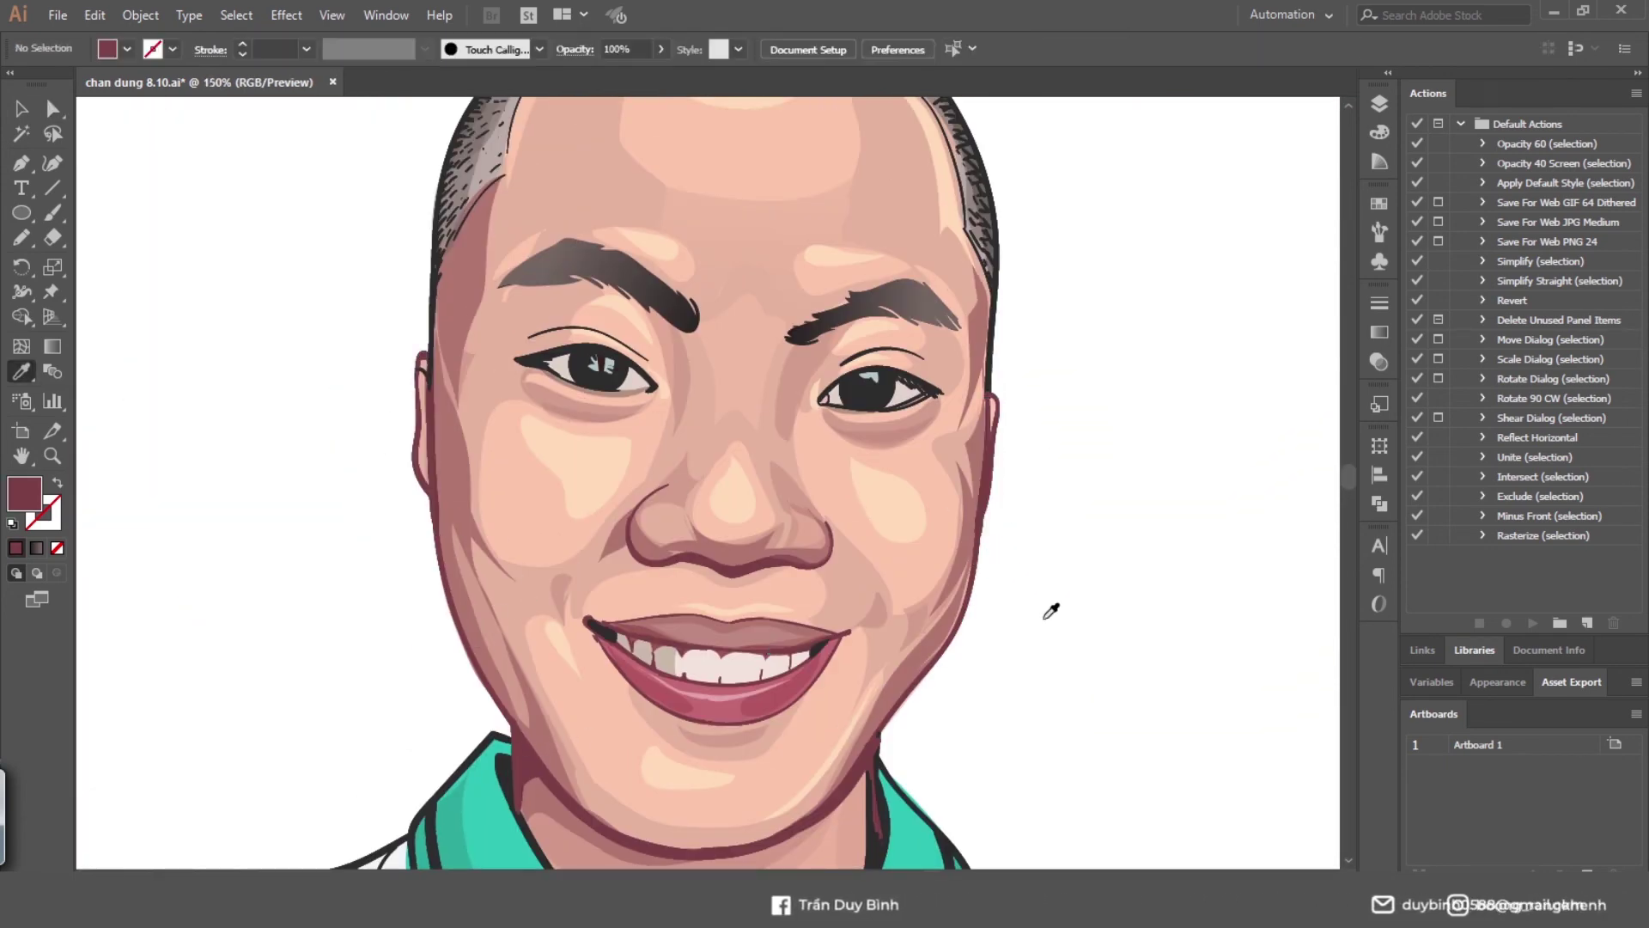
ctrl+click(430, 366)
click(419, 414)
ctrl+click(398, 421)
Delete the small leftover dark marks inside the upper part of the left ear
ctrl+click(425, 374)
key(Delete)
ctrl+click(423, 376)
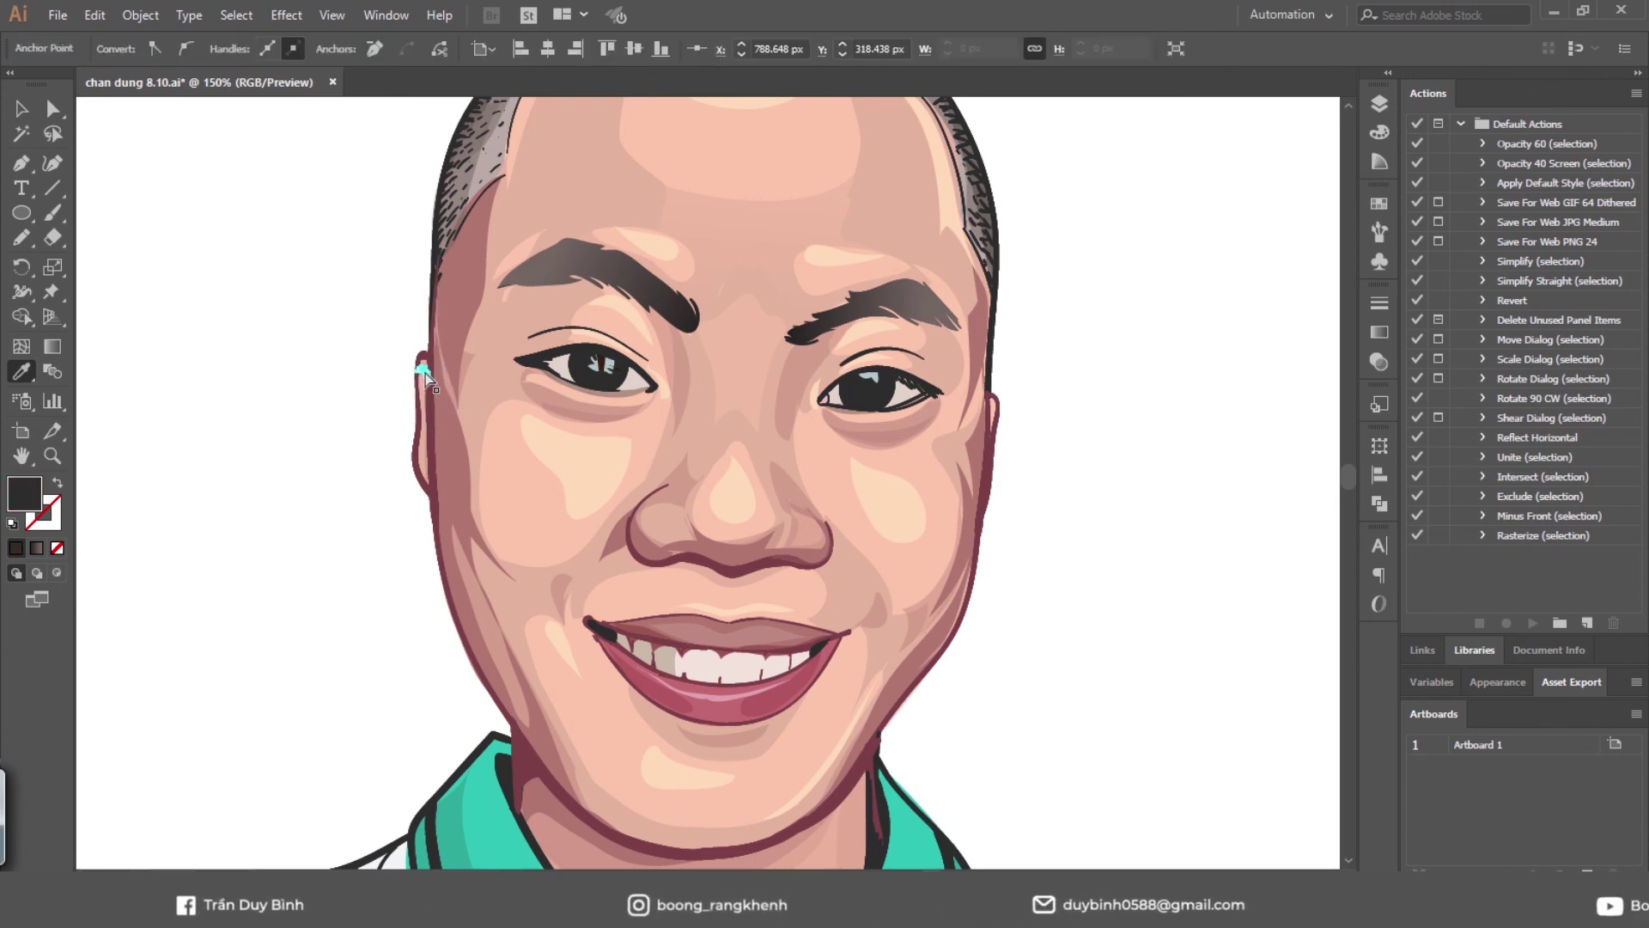
key(Delete)
key(Delete)
ctrl+click(424, 384)
key(Delete)
key(Delete)
Select both irises and change their fill to a very dark reddish brown
ctrl+click(851, 420)
ctrl+click(742, 462)
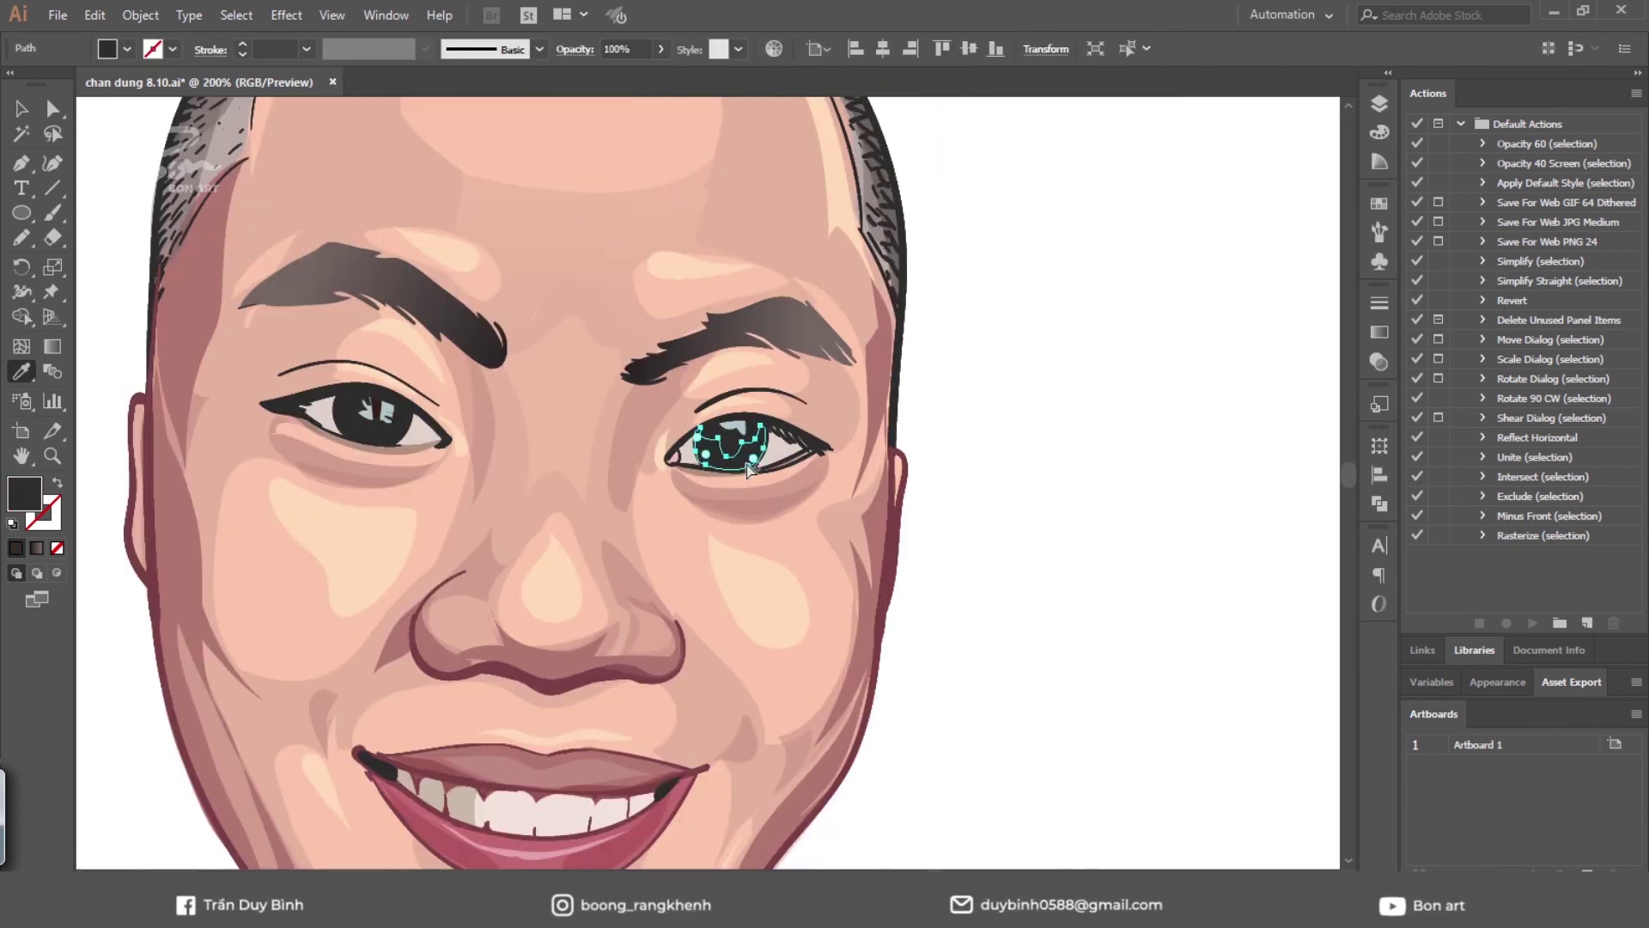
ctrl+shift+click(373, 439)
click(182, 345)
double_click(25, 495)
click(1049, 553)
click(1412, 370)
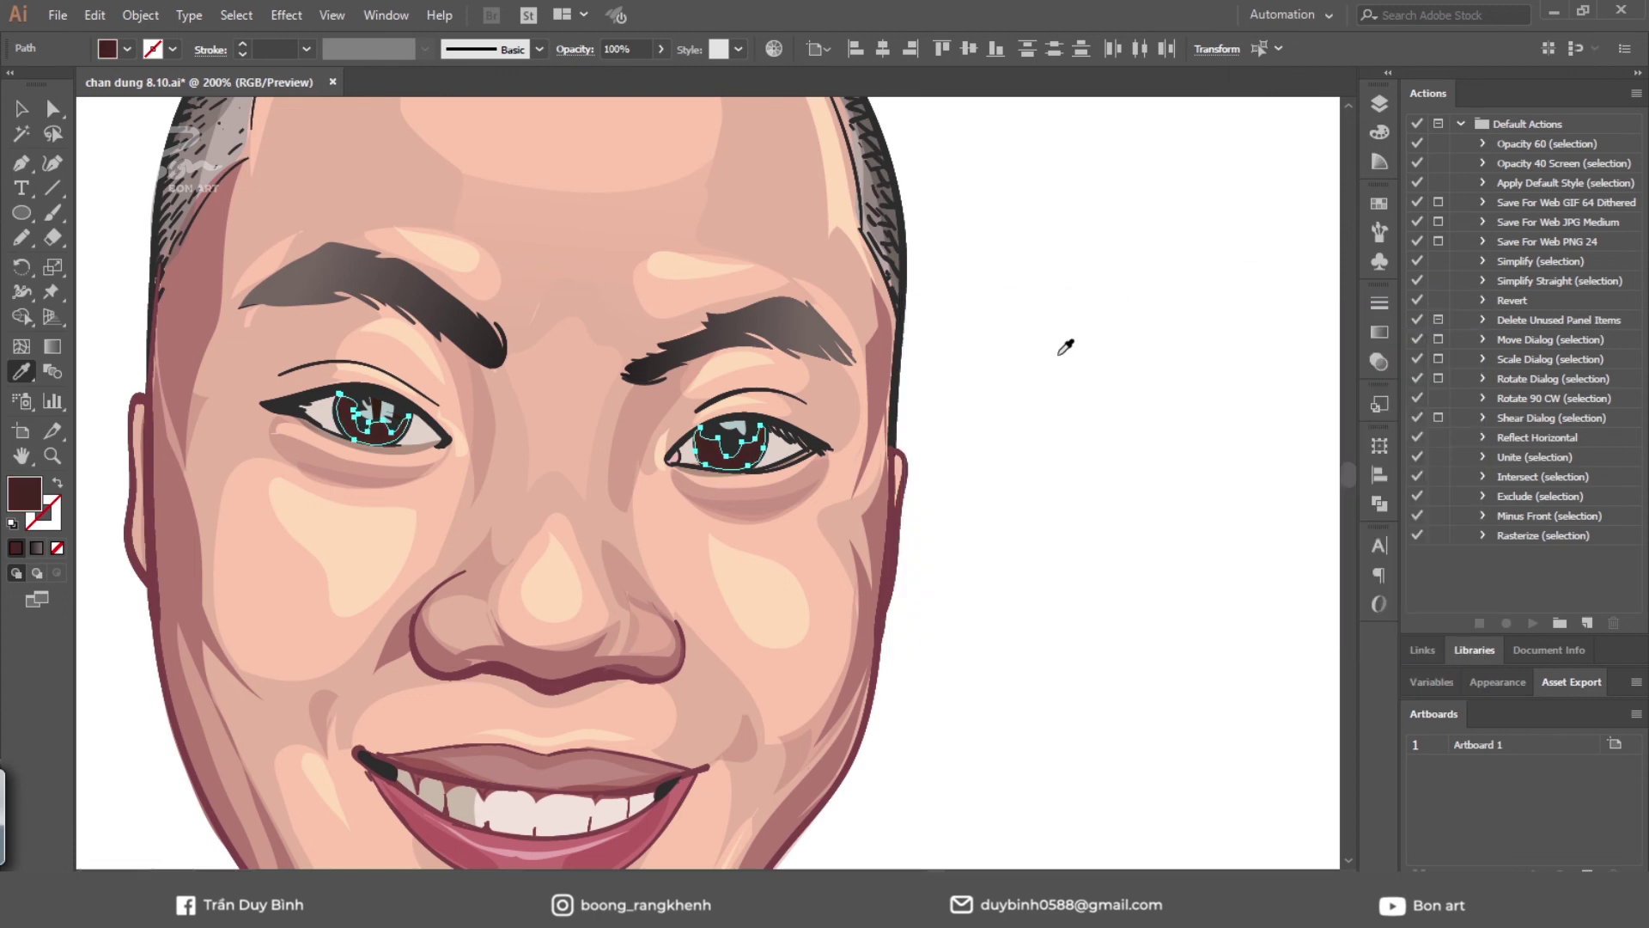
ctrl+click(1068, 349)
Draw a shadow across the upper white of the left eye and fill it with dark grey at 34% opacity
ctrl+alt+click(1008, 429)
drag(927, 430, 1219, 324)
ctrl+alt+click(971, 471)
drag(719, 479, 1093, 359)
ctrl+click(1093, 361)
scroll(1093, 361, up, 2)
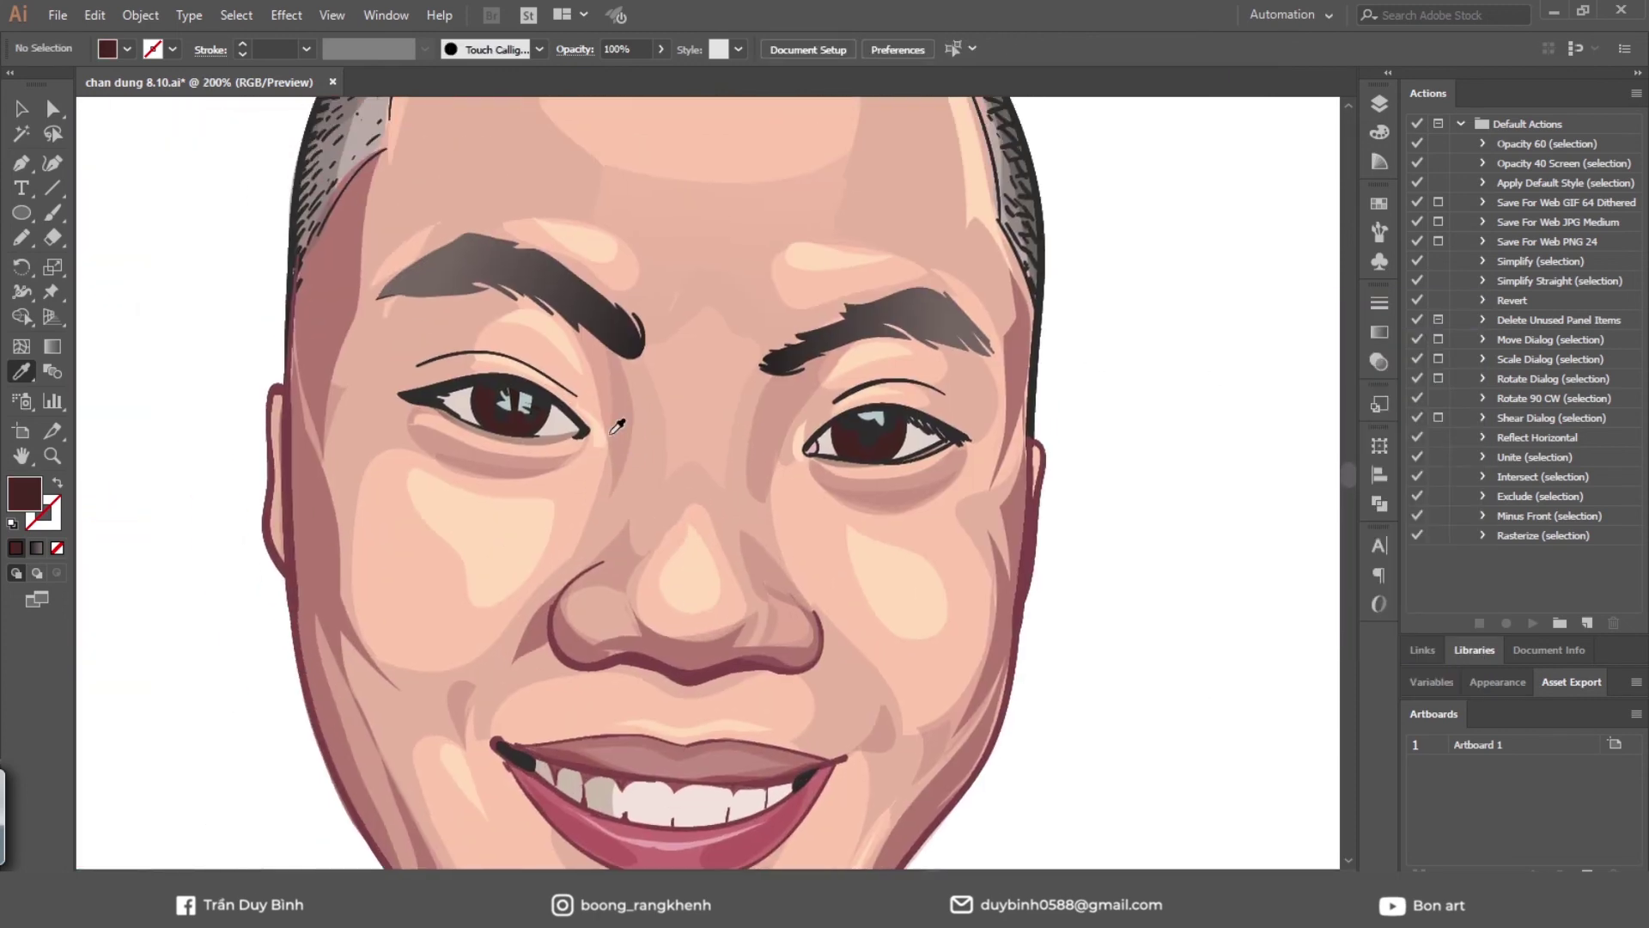
click(569, 392)
key(n)
mouse_move(475, 387)
mouse_down()
mouse_move(437, 401)
mouse_move(474, 385)
mouse_up()
key(i)
click(557, 435)
ctrl+click(1114, 340)
Draw shadows on the outer and inner whites of the right eye and give them the same semi-transparent dark fill
key(n)
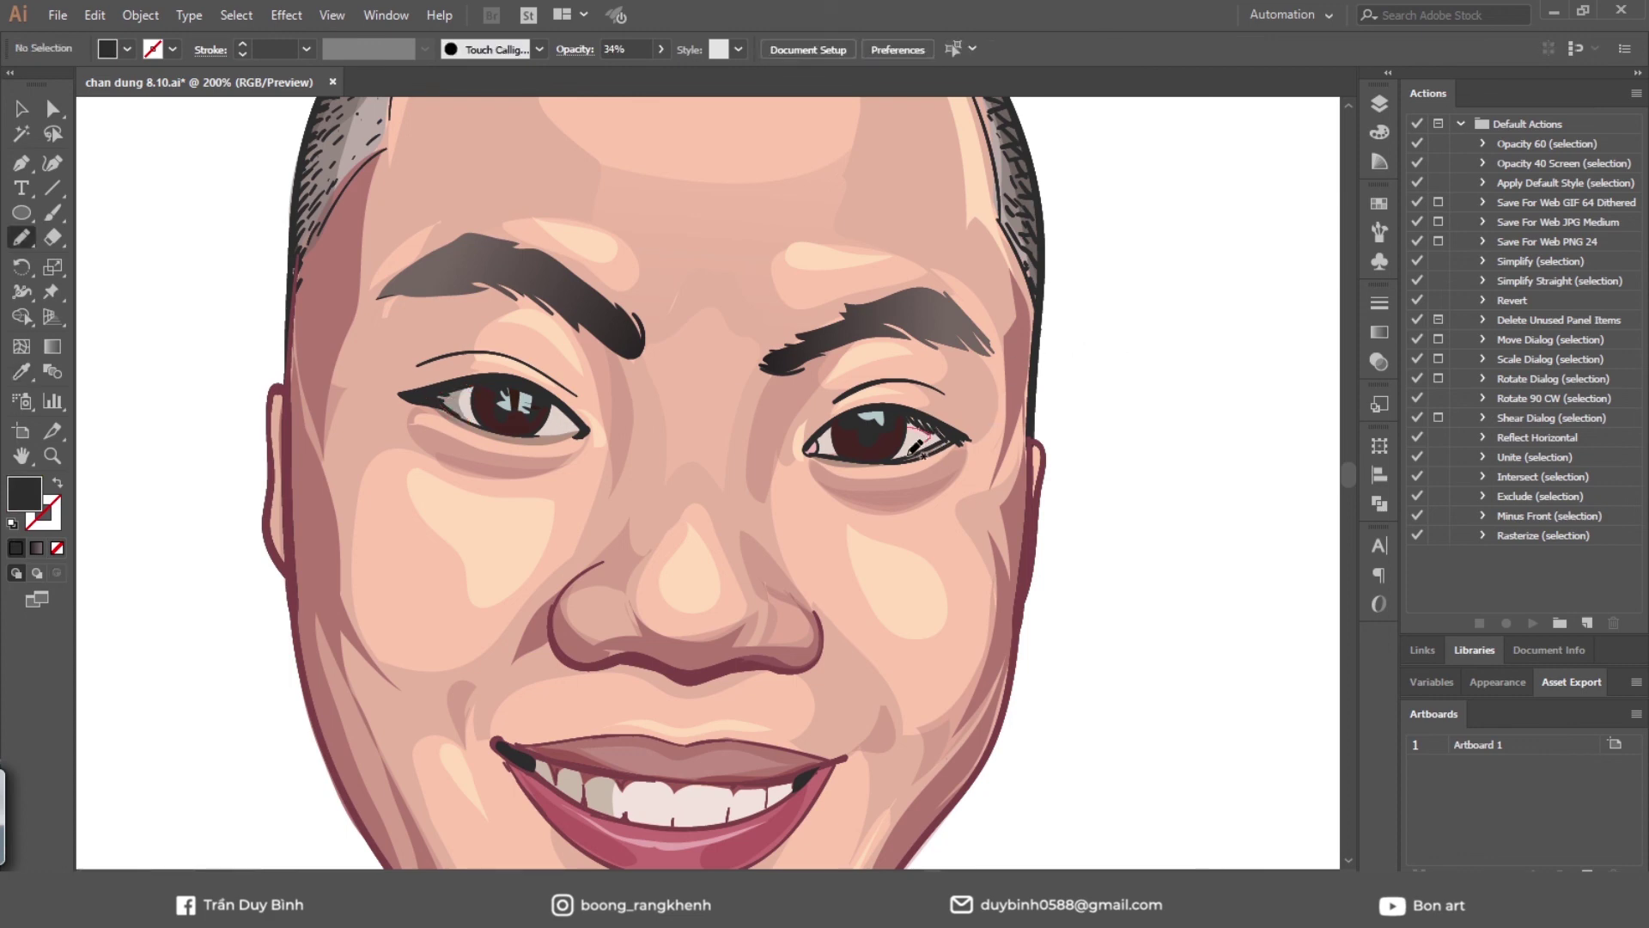
drag(916, 446, 926, 435)
key(i)
click(802, 287)
ctrl+click(1065, 399)
key(n)
drag(818, 445, 840, 423)
key(i)
click(925, 427)
ctrl+click(1064, 413)
Adjust an anchor point of the hair shading at the left temple
ctrl+alt+click(1014, 427)
ctrl+alt+click(894, 432)
ctrl+alt+click(894, 432)
mouse_move(799, 567)
mouse_down()
mouse_move(868, 479)
mouse_move(1189, 401)
mouse_up()
ctrl+click(740, 361)
ctrl+click(632, 408)
key(a)
drag(627, 518, 617, 507)
click(755, 330)
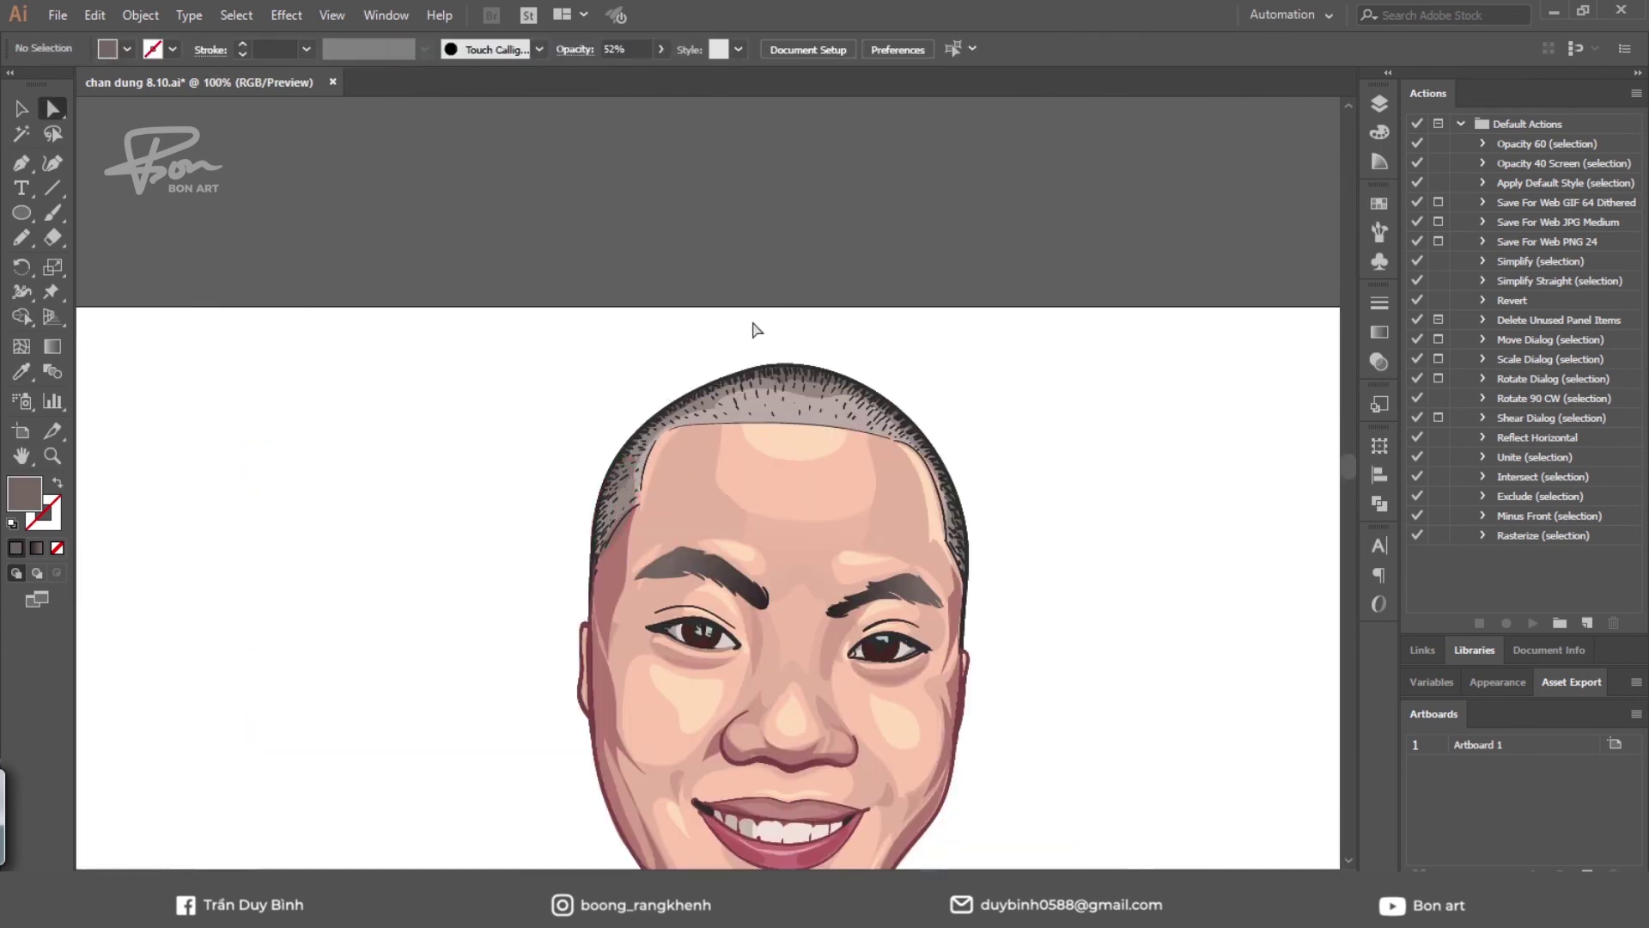
Draw a highlight on the left nostril wing and fill it with the light peach sampled from the skin beside the mouth
ctrl+alt+click(778, 698)
drag(1029, 415, 1083, 366)
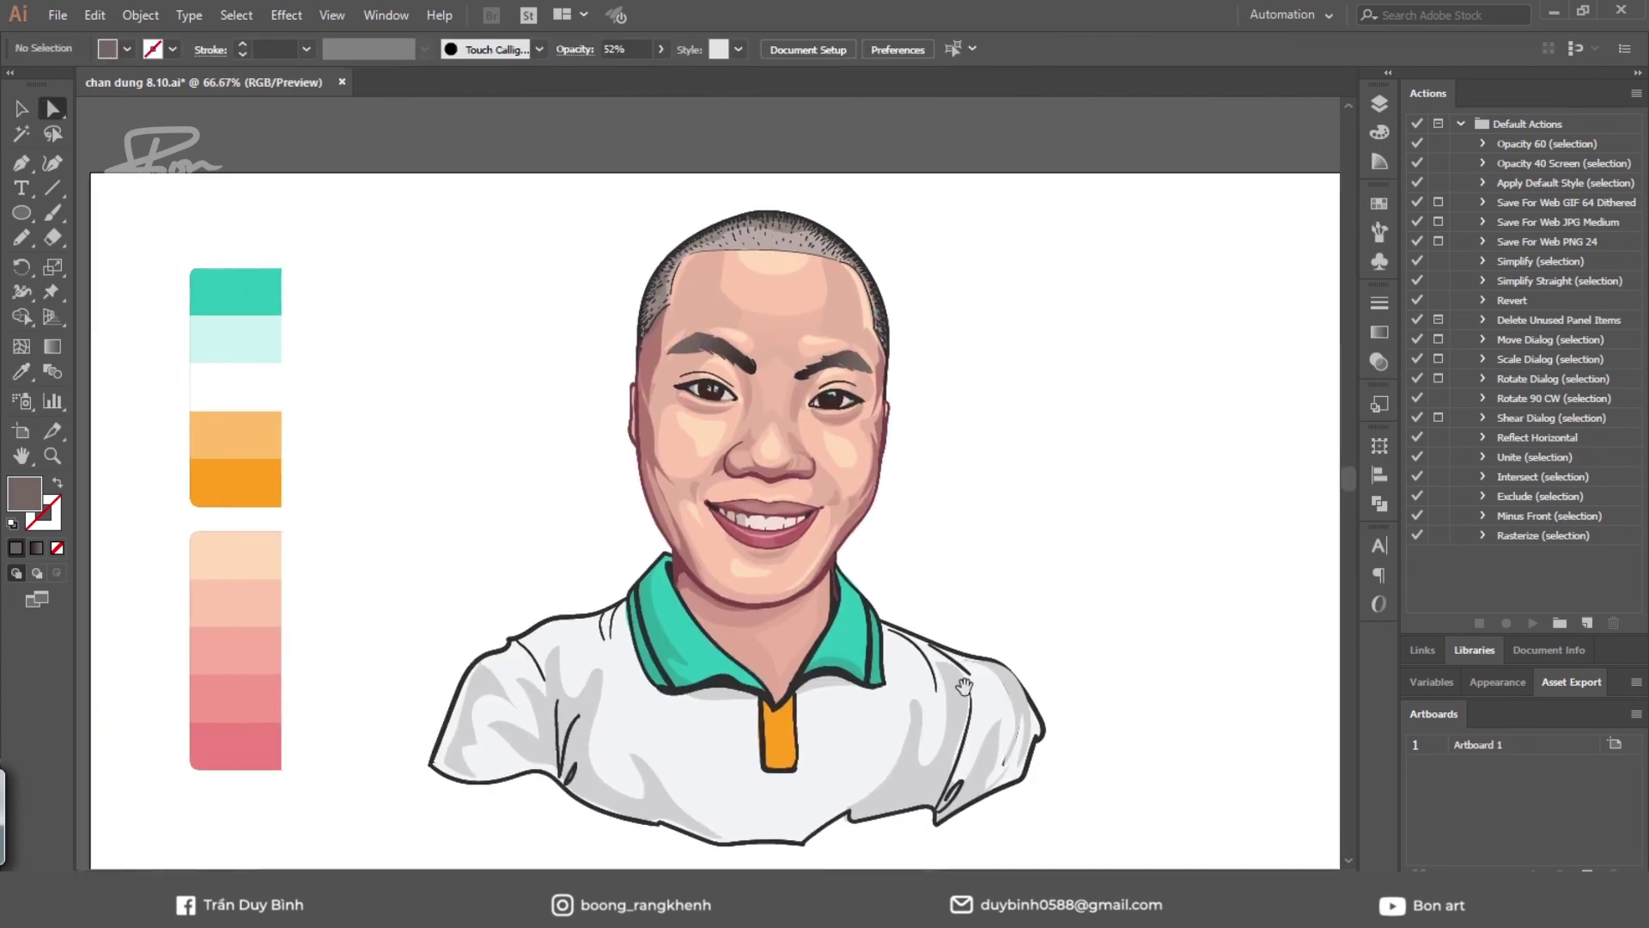
ctrl+click(988, 394)
ctrl+click(988, 395)
key(n)
drag(512, 419, 548, 446)
key(i)
click(722, 586)
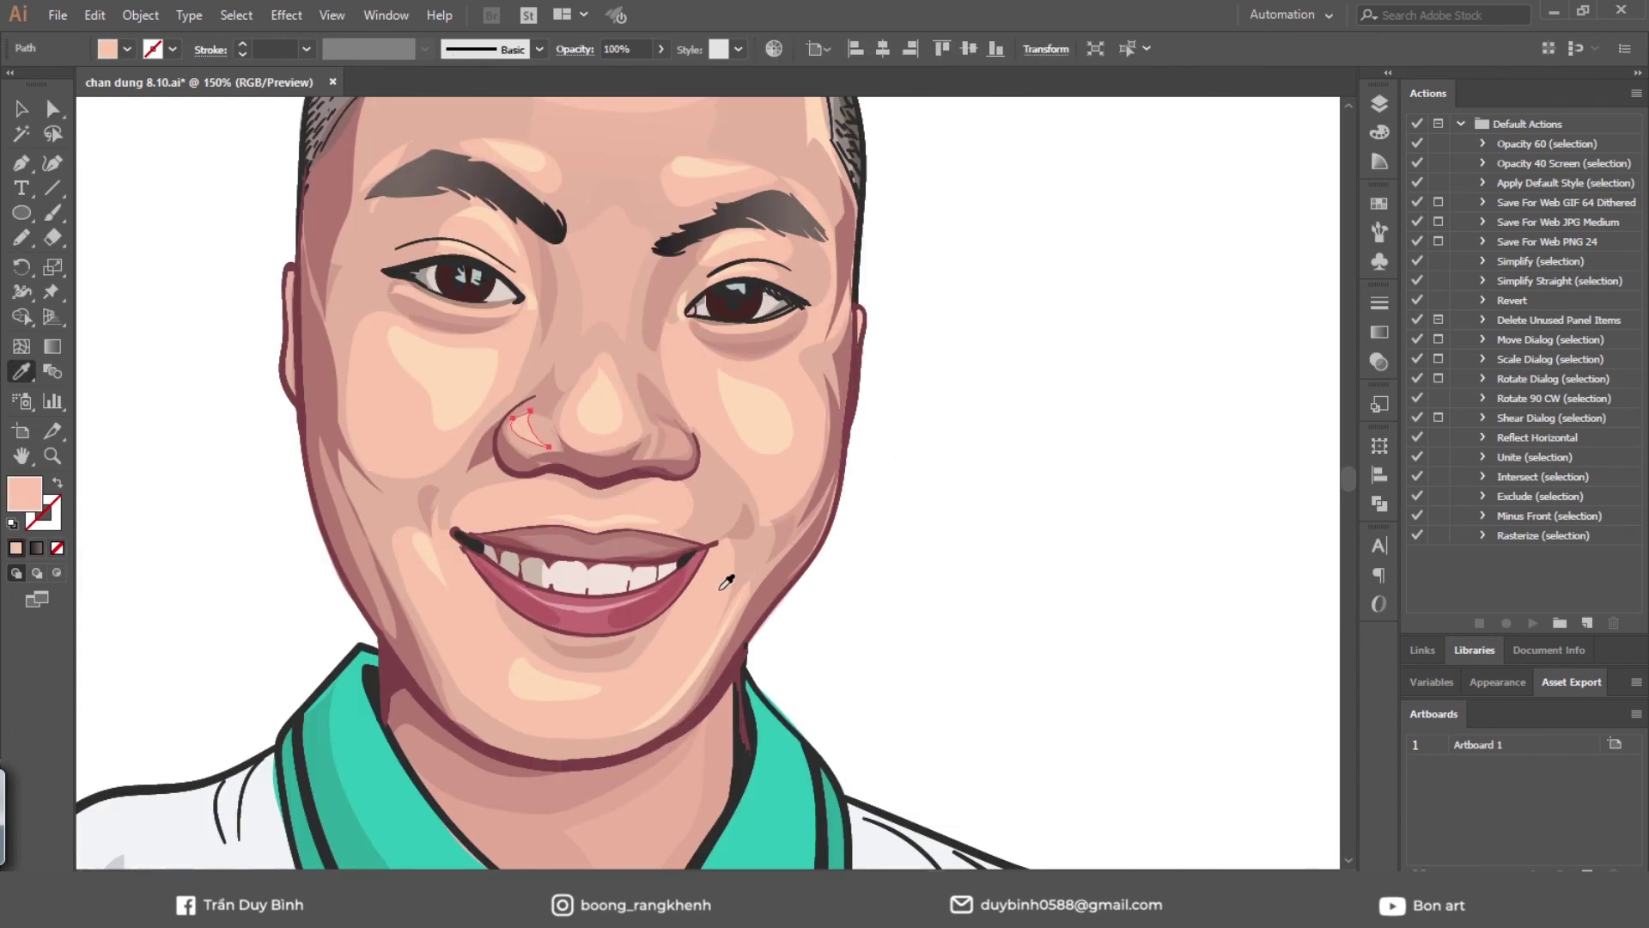
key(ctrl+shift+a)
key(n)
drag(677, 430, 687, 444)
key(ctrl+z)
drag(865, 419, 977, 548)
ctrl+alt+click(977, 548)
drag(859, 543, 909, 520)
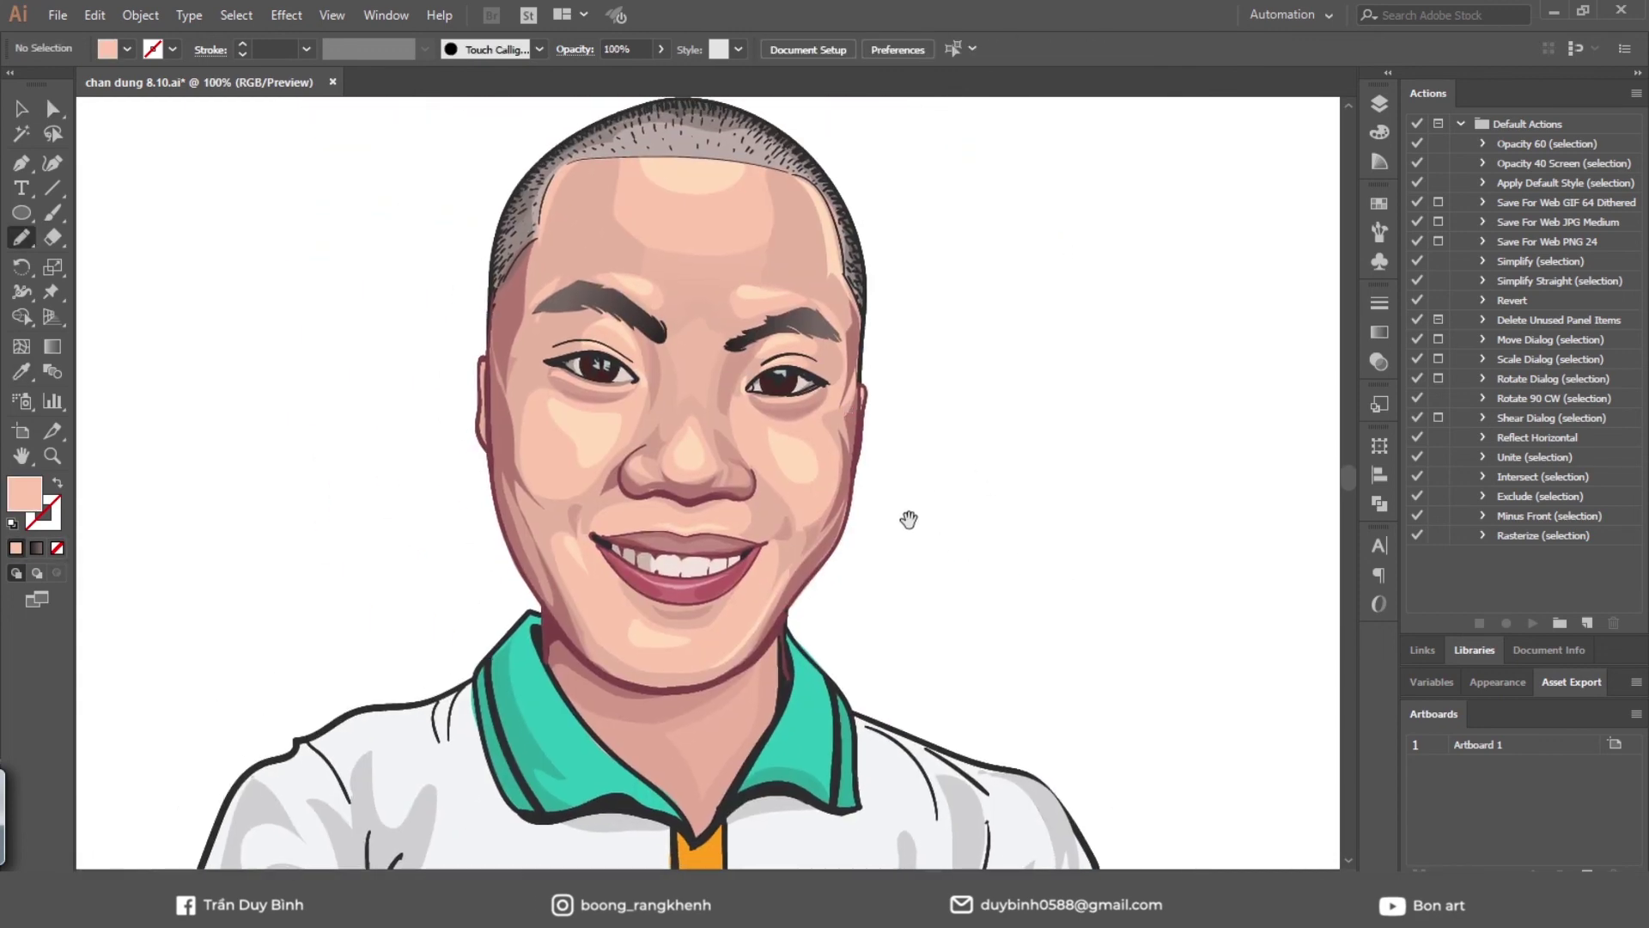
ctrl+alt+click(928, 497)
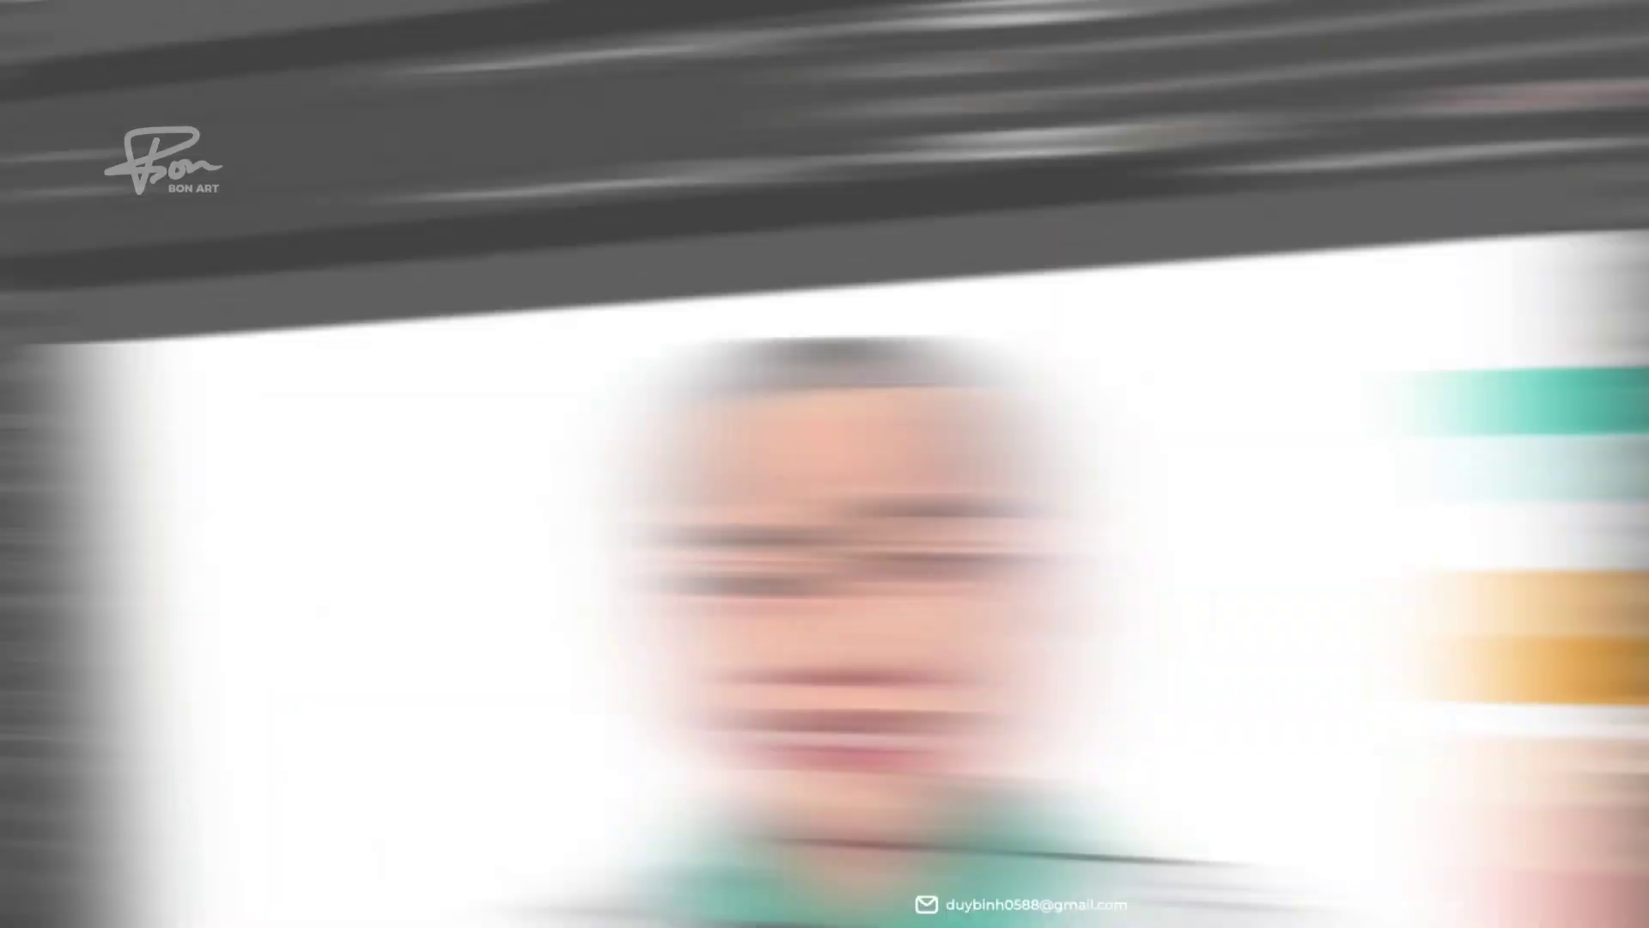